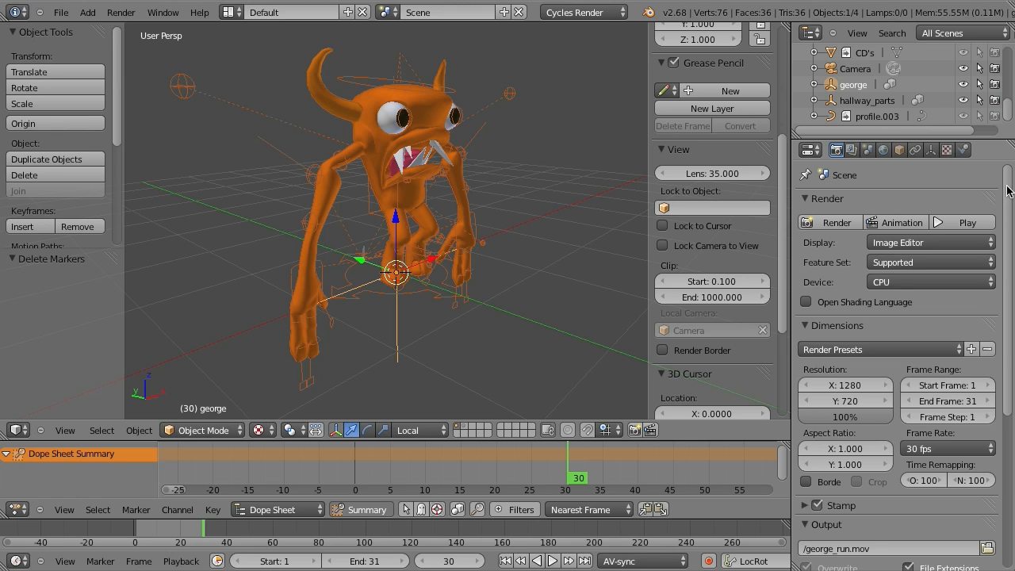
Review the render frame rate, the Stamp options and the output file path, leaving the Output section collapsed.
scroll(913, 329, "down", 5)
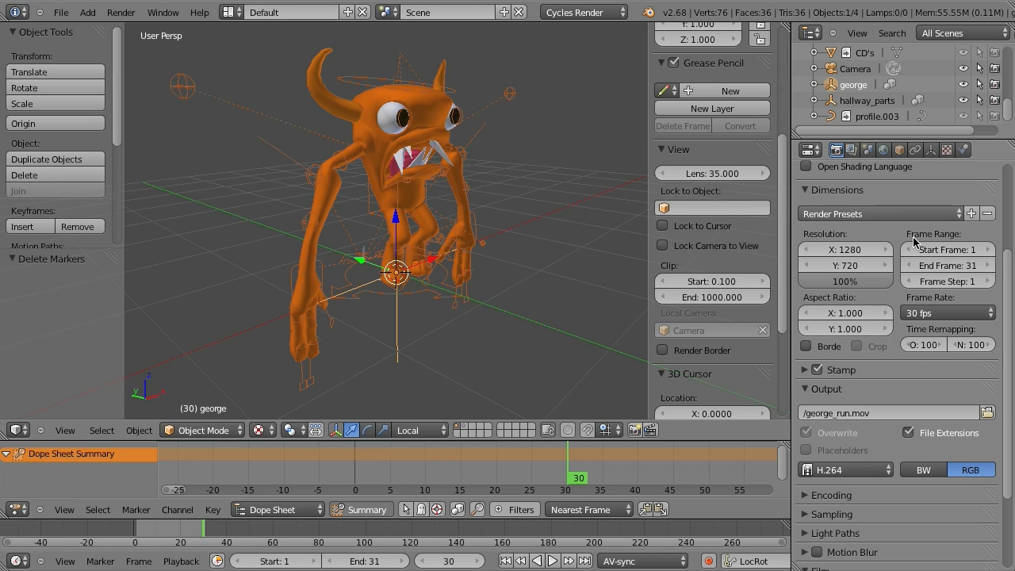
left_click(940, 313)
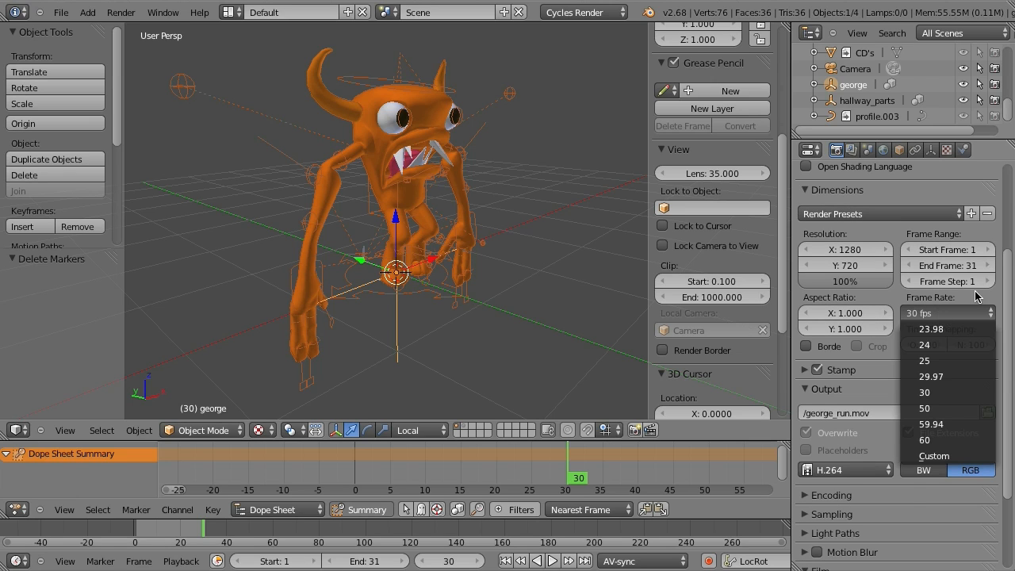
left_click(955, 300)
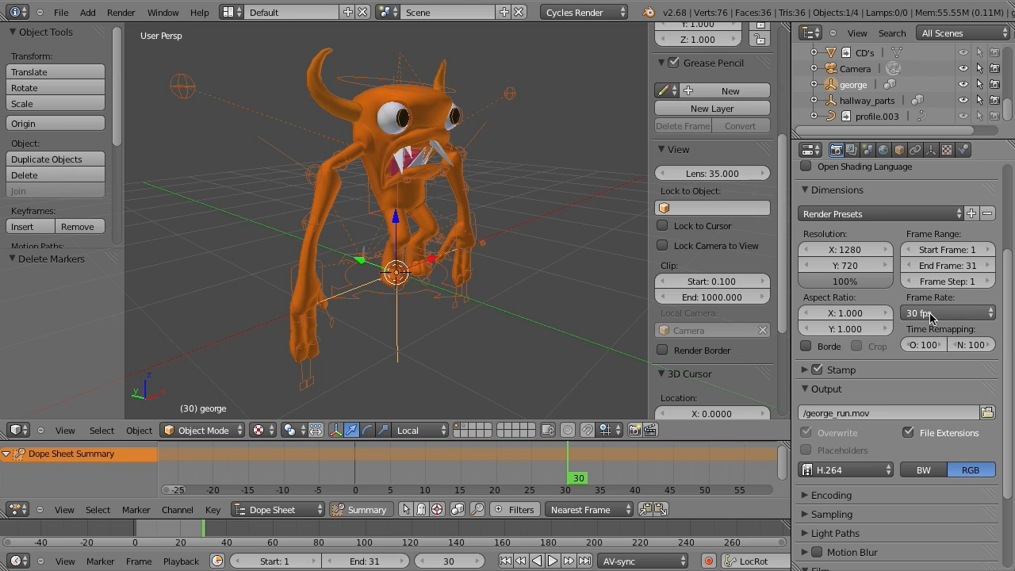
left_click(804, 370)
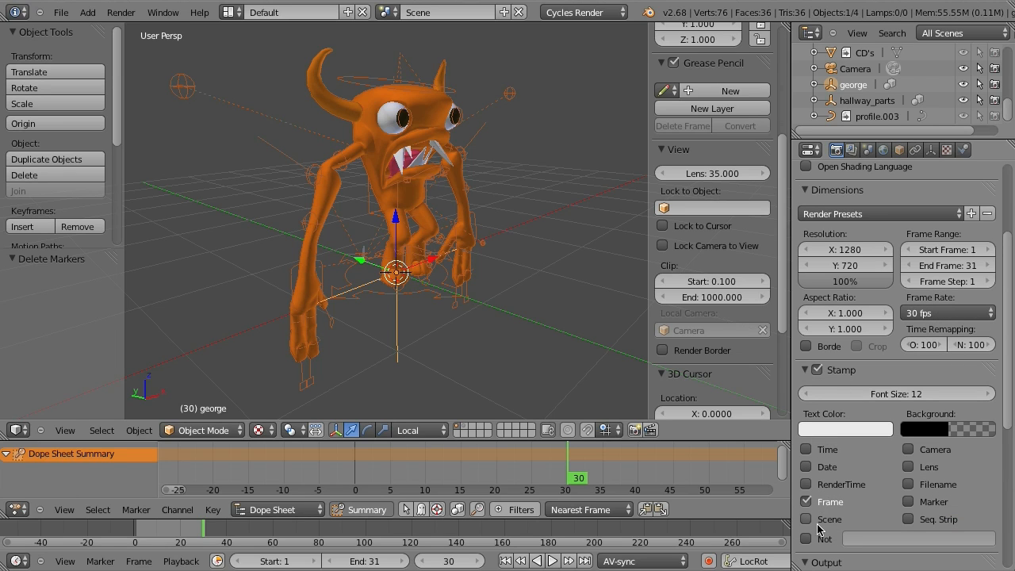
left_click(806, 502)
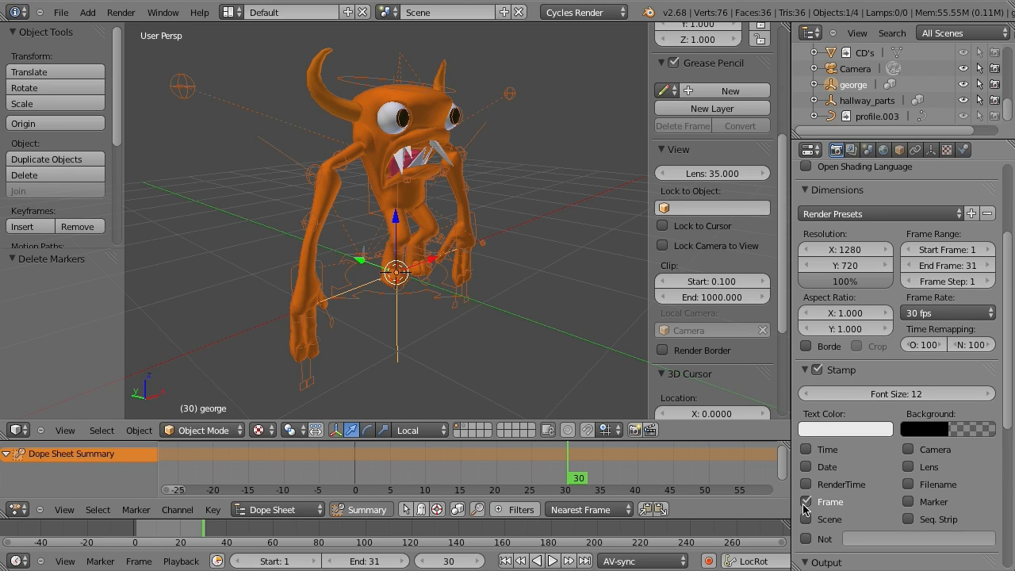
left_click(806, 369)
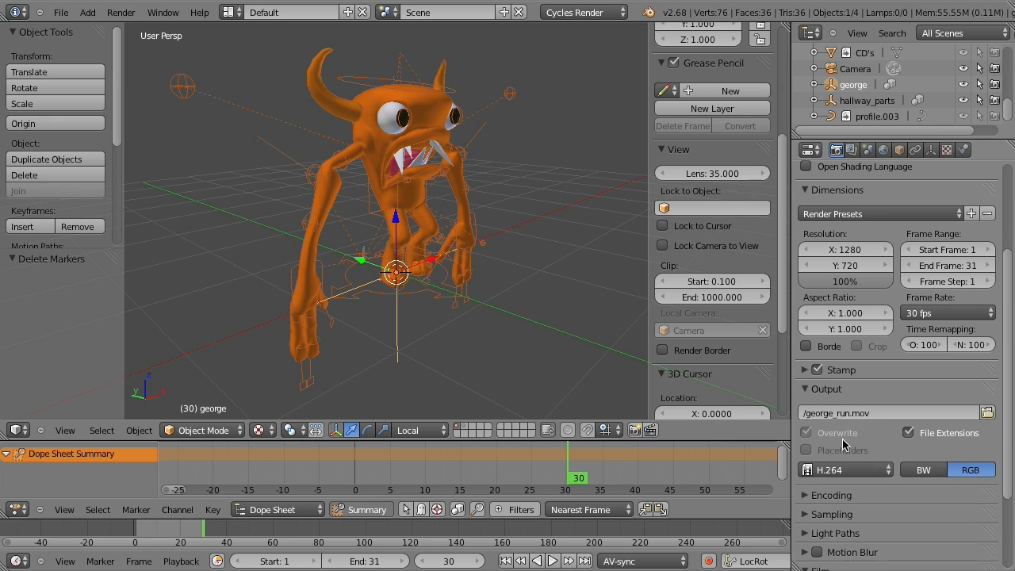
left_click(882, 412)
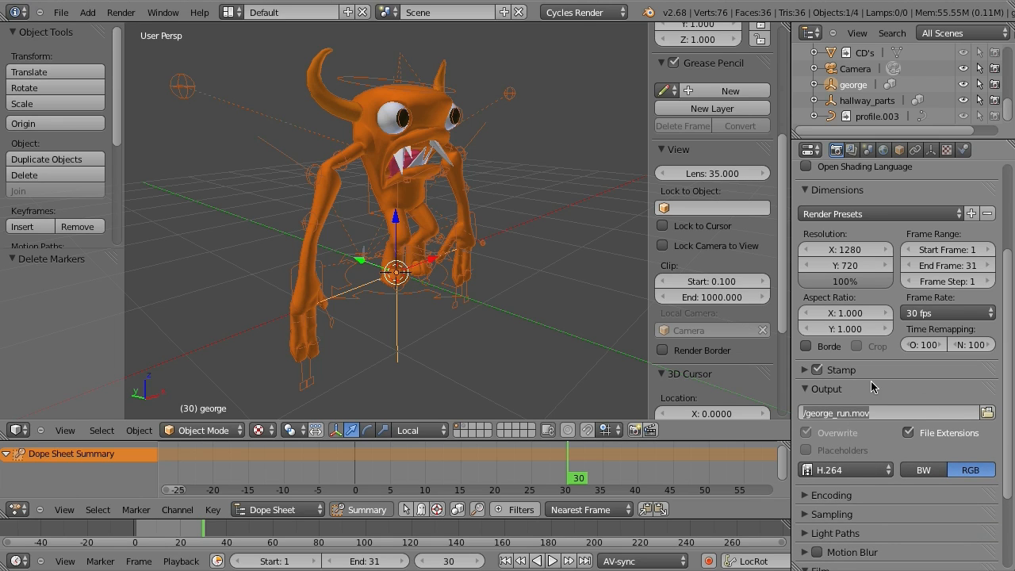
left_click(827, 391)
left_click(826, 391)
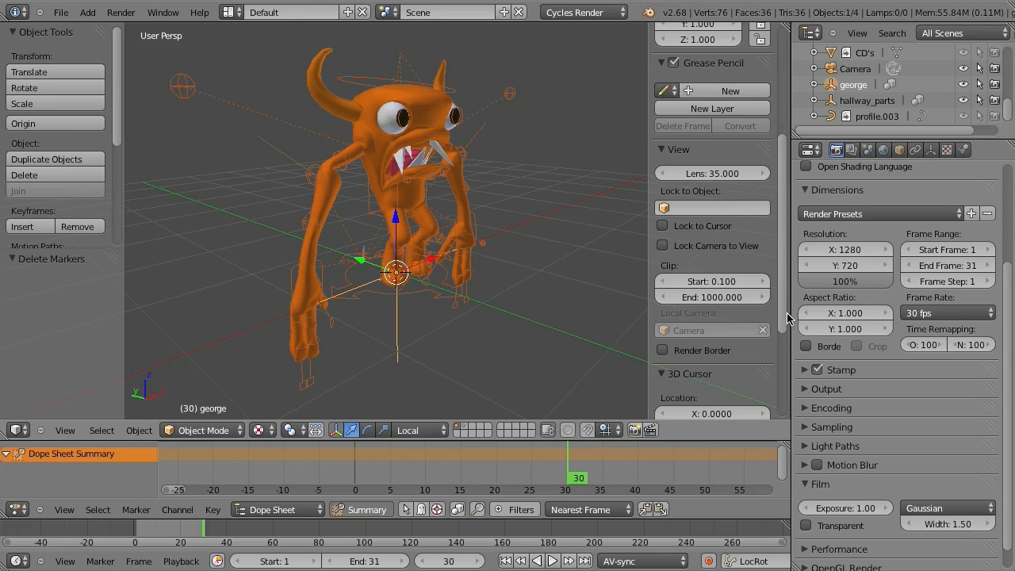
Enlarge the tool shelf's tool list and maximize the 3D viewport with the character seen in right orthographic view.
scroll(786, 318, "up", 6)
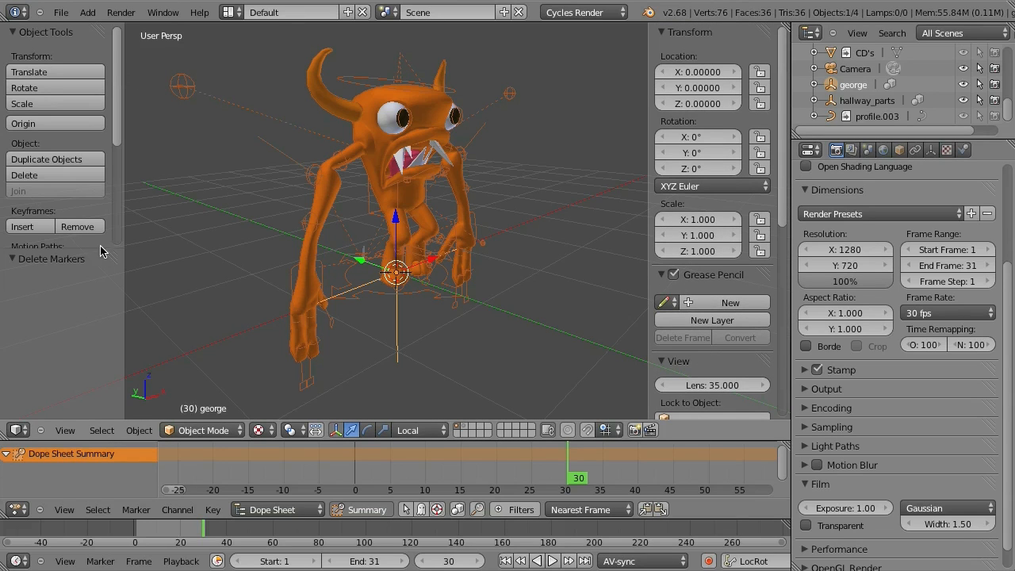
left_click_drag(90, 249, 85, 365)
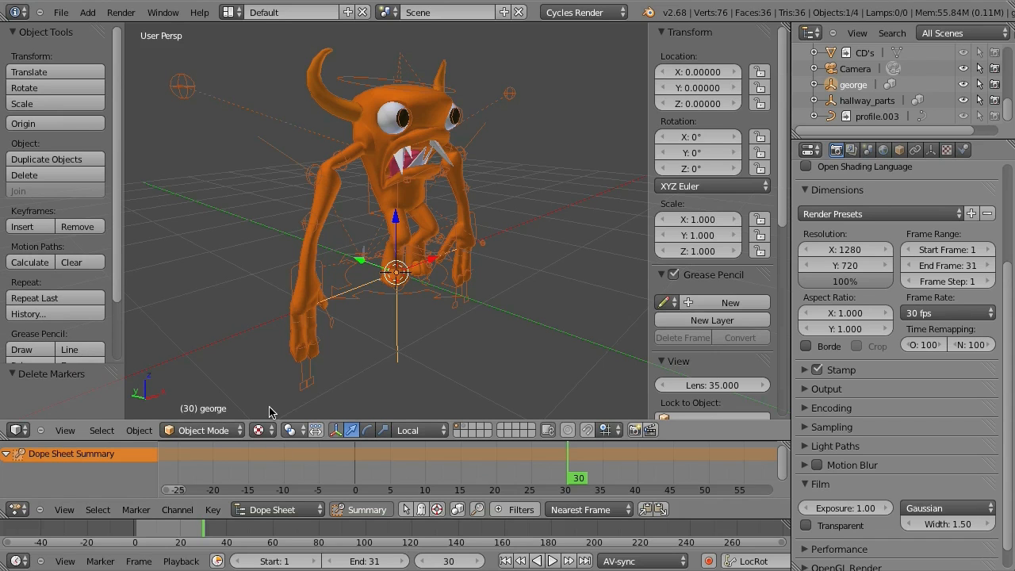
scroll(114, 285, "down", 2)
right_click(696, 435)
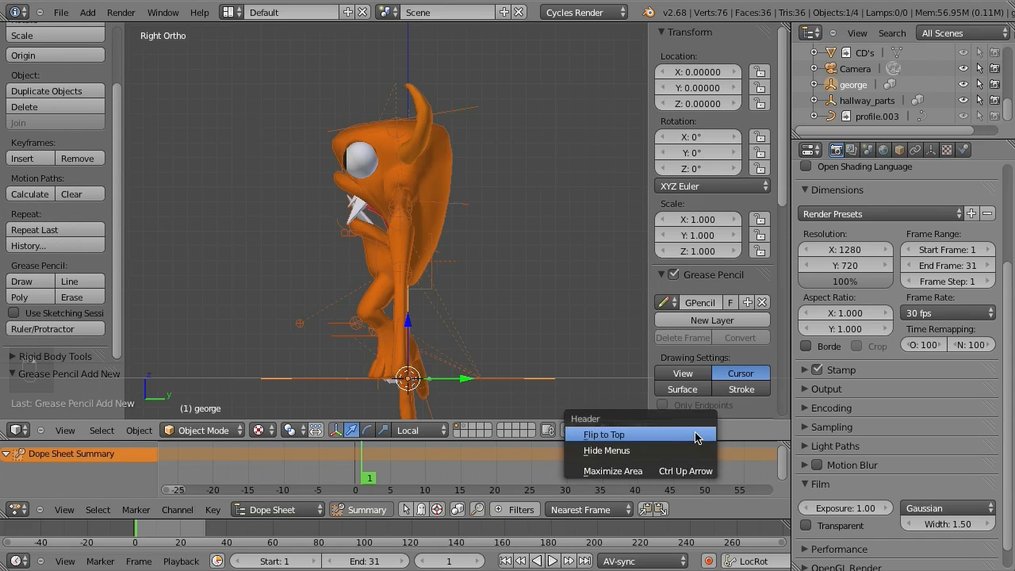
left_click(639, 476)
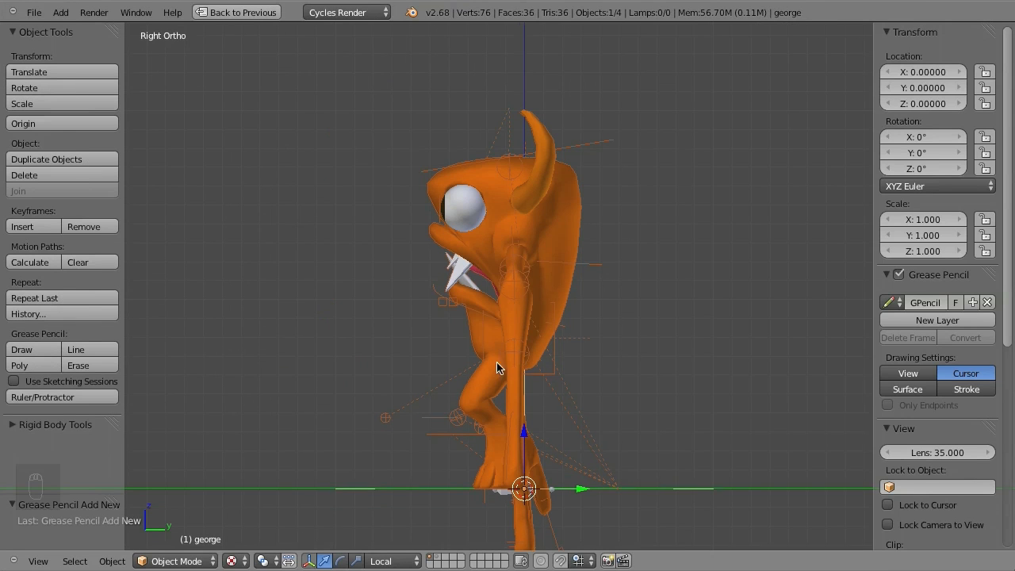
middle_click_drag(497, 362, 461, 346, "shift")
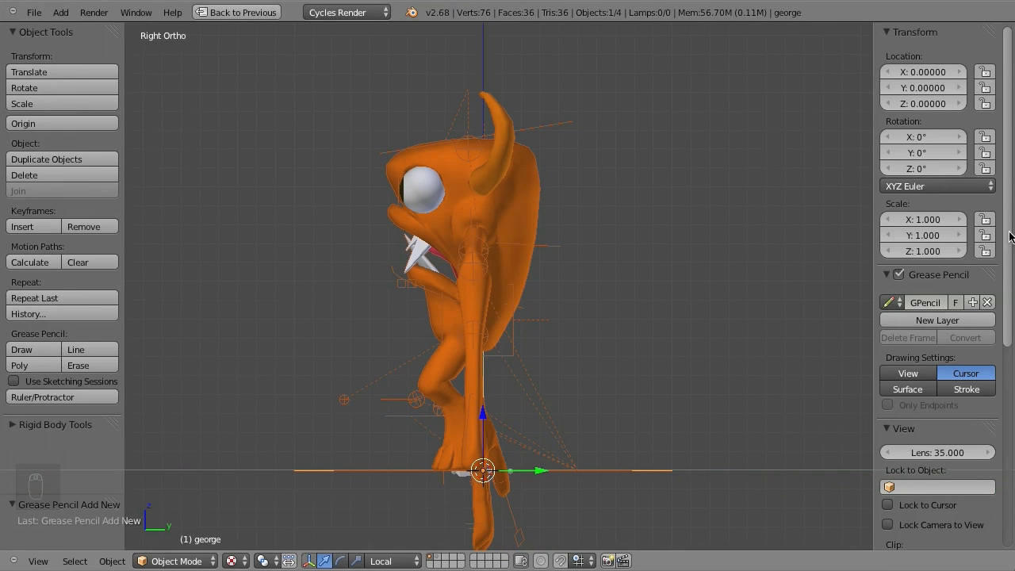
Restrict the 3D viewport display to renderable content with the Only Render option.
scroll(992, 333, "down", 10)
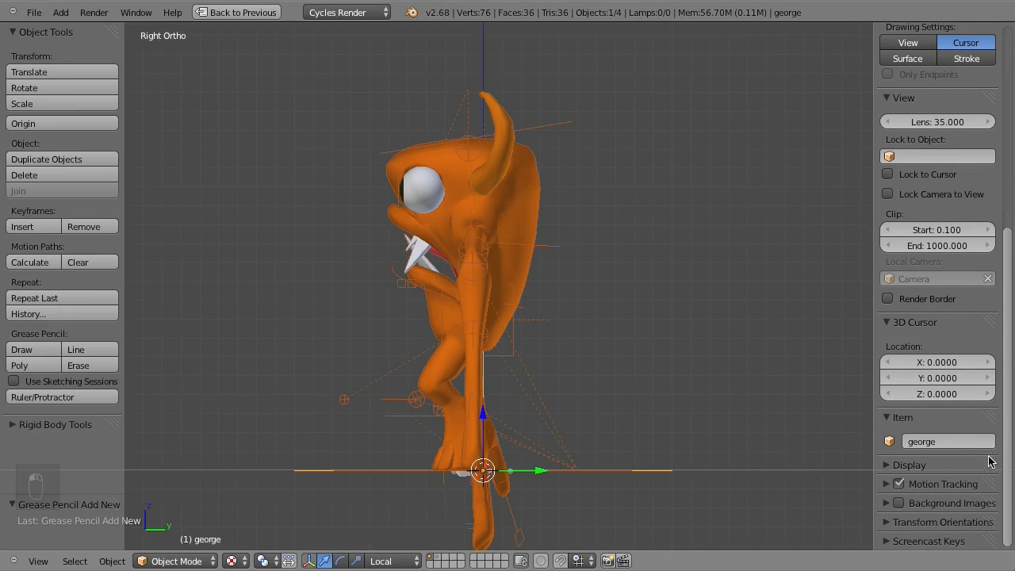
left_click(921, 468)
left_click(913, 490)
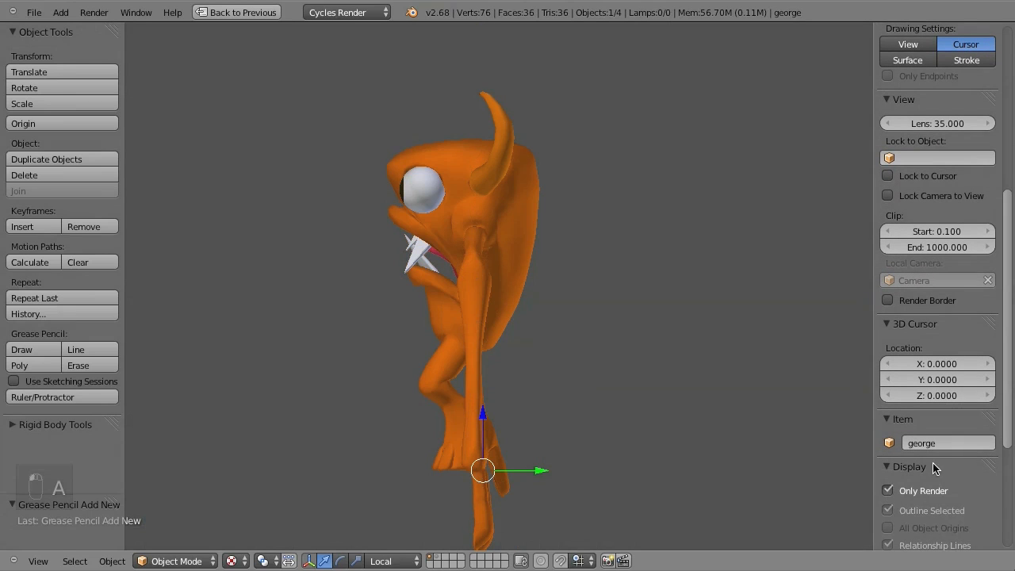
Add a Grease Pencil layer with a pure white stroke colour and a thickness of 7.
scroll(1010, 436, "up", 10)
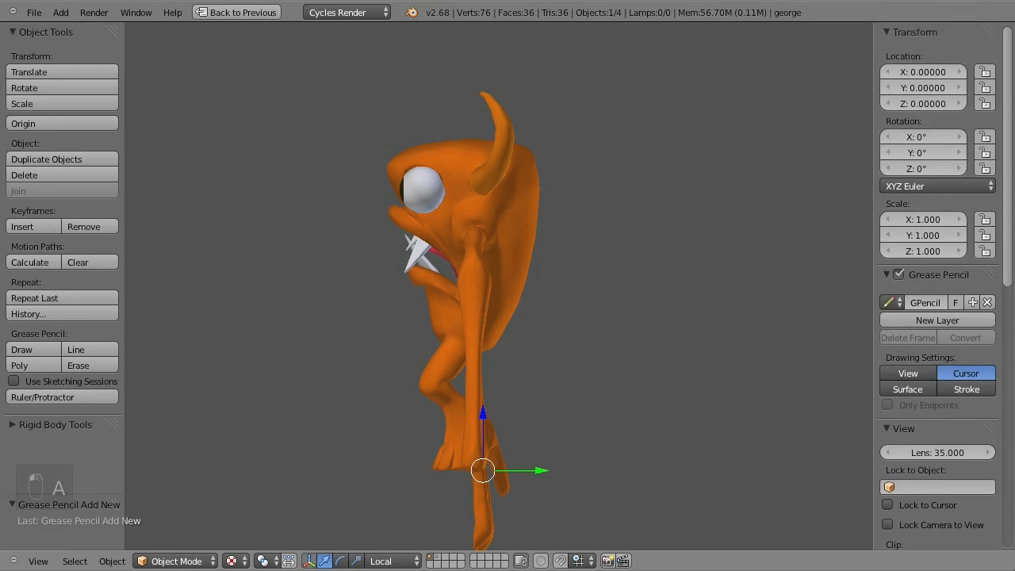
left_click(932, 319)
left_click(910, 389)
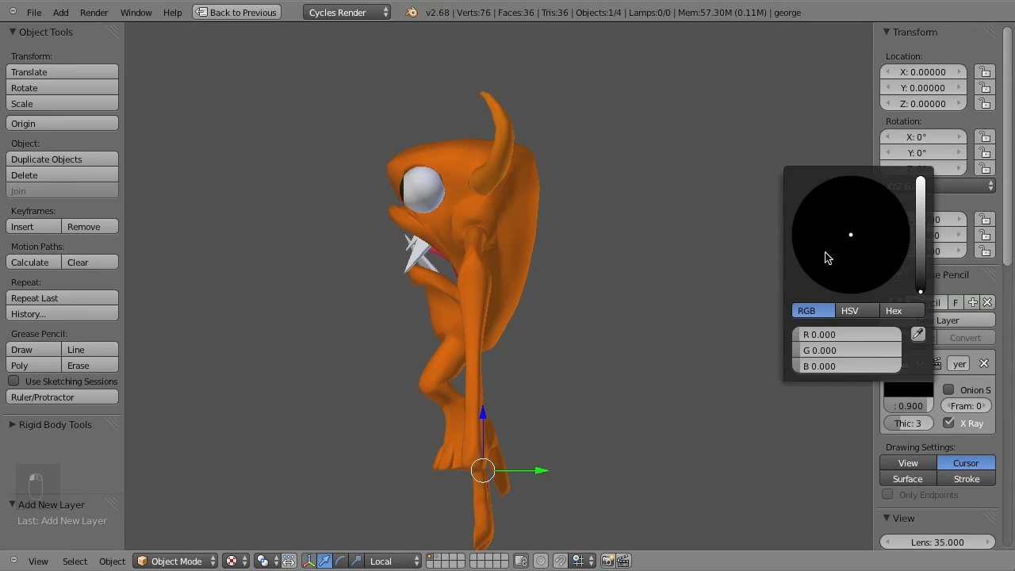
left_click_drag(921, 287, 917, 163)
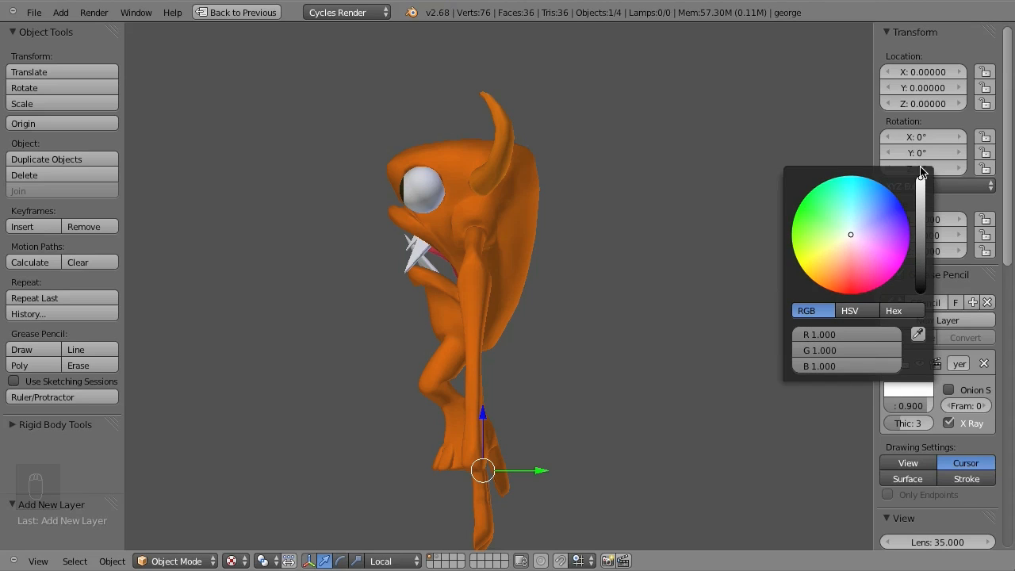
left_click_drag(902, 425, 914, 425)
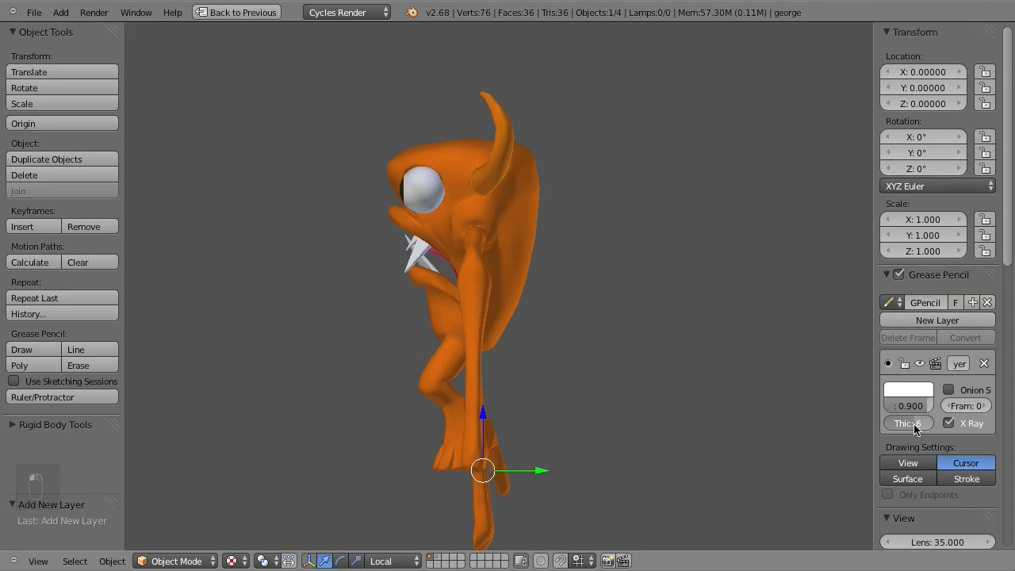
Enable onion skinning on the Grease Pencil layer and set its frame range to 1.
left_click(950, 390)
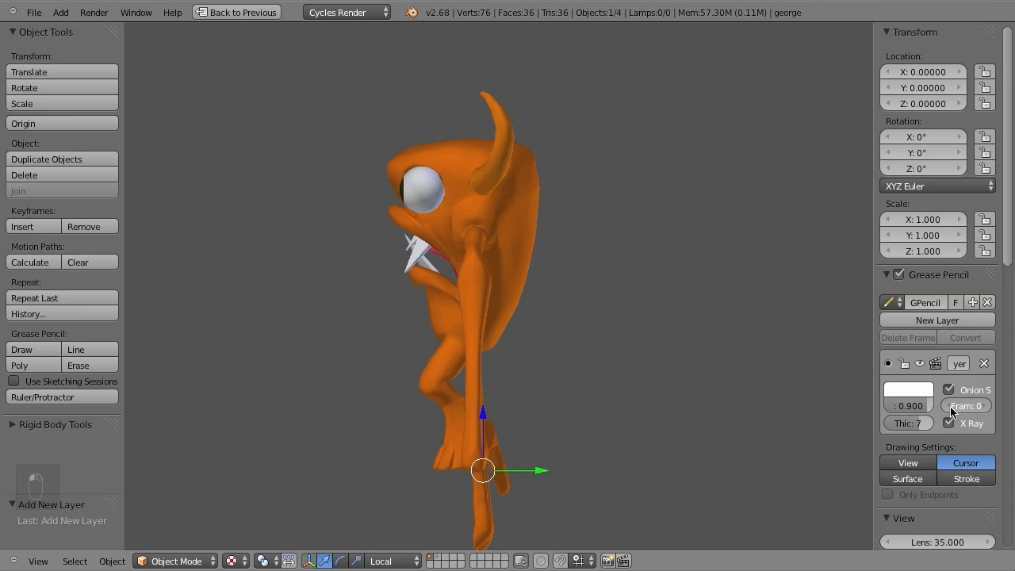
left_click_drag(959, 405, 964, 411)
left_click(984, 407)
left_click(962, 405)
left_click_drag(964, 402, 936, 408)
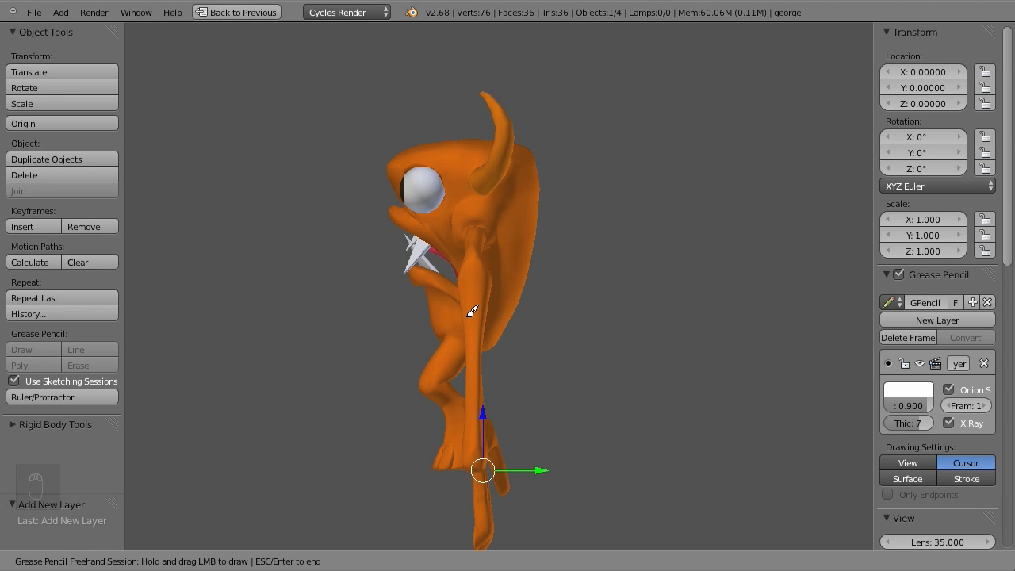
Sketch the first run pose over the character on frame 1, with body, spread legs, swinging arms with hands, and a ground line under the front foot.
mouse_move(513, 157)
left_mouse_down()
mouse_move(488, 207)
mouse_move(497, 181)
left_mouse_up()
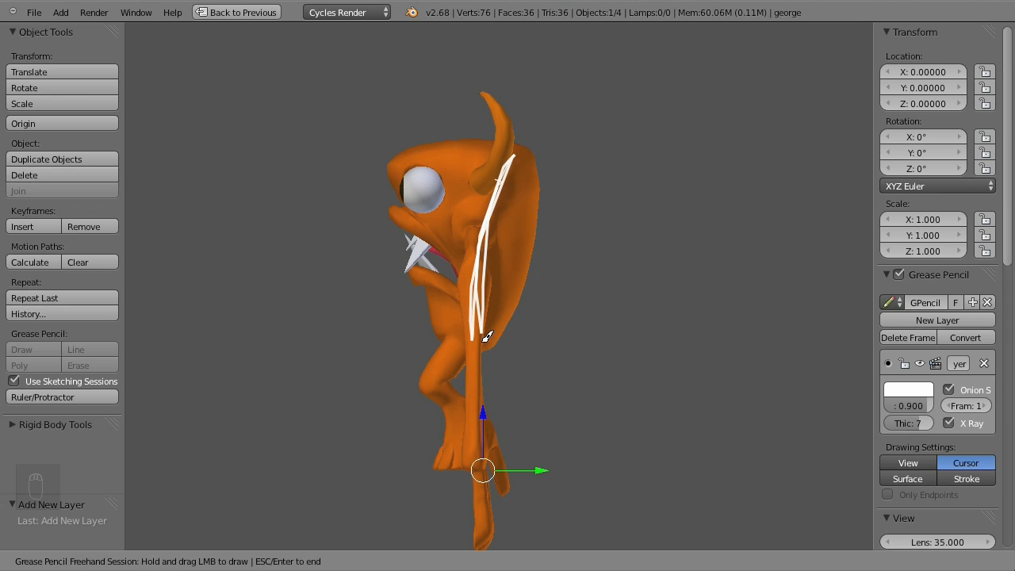
mouse_move(476, 347)
left_mouse_down()
mouse_move(516, 334)
mouse_move(608, 203)
mouse_move(536, 160)
mouse_move(549, 145)
mouse_move(591, 153)
mouse_move(559, 166)
mouse_move(445, 312)
left_mouse_up()
mouse_move(481, 152)
left_mouse_down()
mouse_move(491, 143)
mouse_move(492, 353)
mouse_move(468, 349)
mouse_move(358, 446)
mouse_move(399, 420)
mouse_move(367, 445)
mouse_move(394, 433)
left_mouse_up()
mouse_move(468, 358)
left_mouse_down()
mouse_move(400, 423)
mouse_move(473, 360)
mouse_move(493, 397)
mouse_move(486, 356)
mouse_move(528, 411)
mouse_move(557, 405)
mouse_move(574, 435)
left_mouse_up()
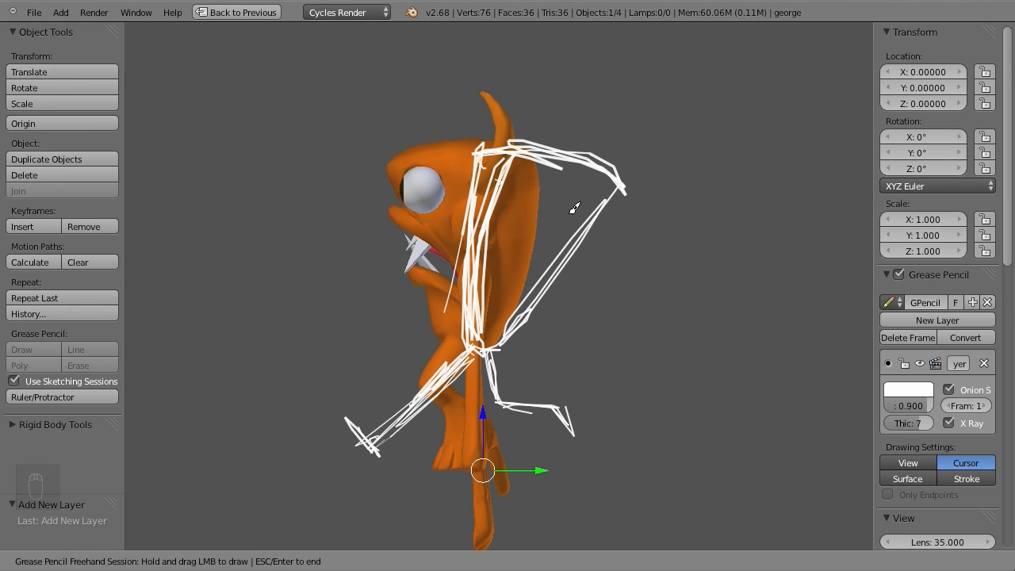
mouse_move(550, 206)
left_mouse_down()
mouse_move(627, 197)
mouse_move(659, 238)
mouse_move(622, 308)
mouse_move(595, 278)
left_mouse_up()
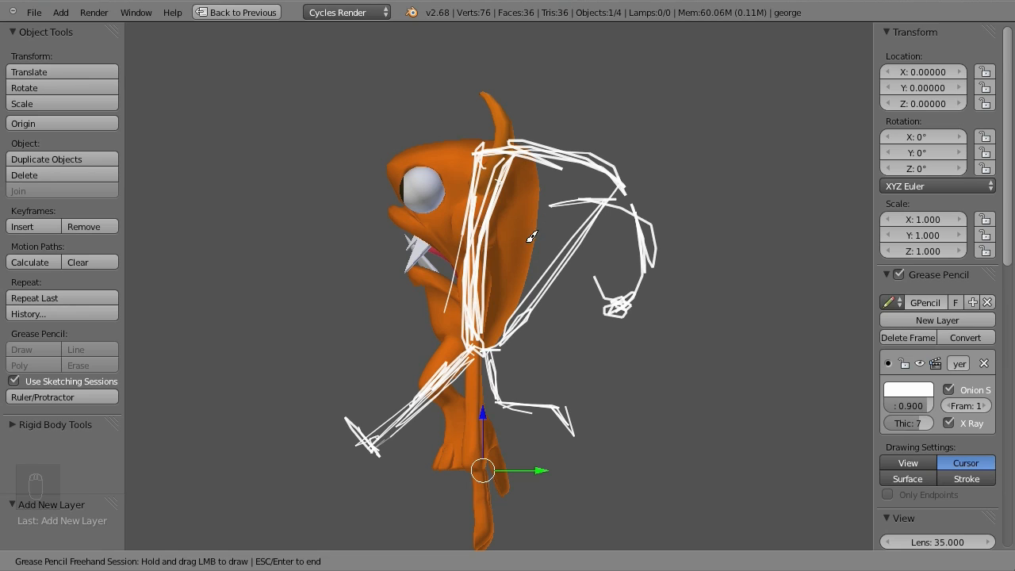
mouse_move(501, 256)
left_mouse_down()
mouse_move(489, 270)
mouse_move(398, 251)
mouse_move(387, 269)
left_mouse_up()
mouse_move(400, 225)
left_mouse_down()
mouse_move(392, 238)
mouse_move(406, 236)
mouse_move(397, 232)
left_mouse_up()
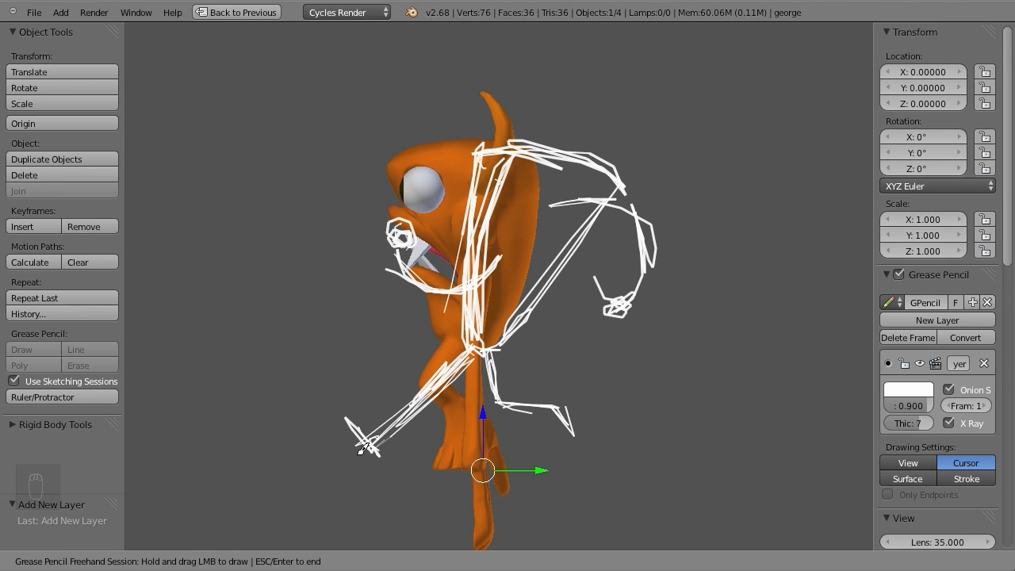
left_click_drag(324, 464, 400, 458)
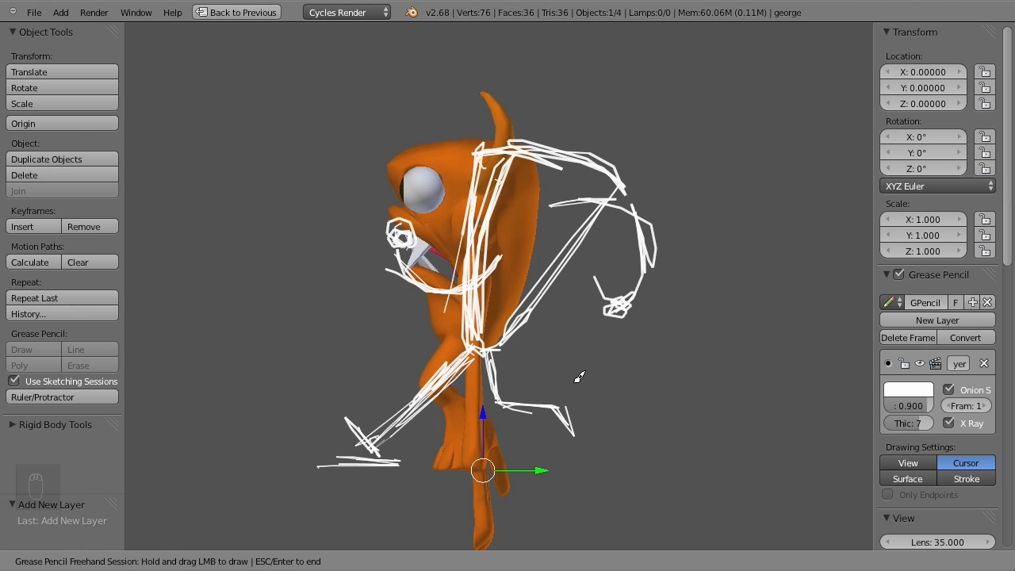
Advance two frames and draw a short ground line below the character's feet, ending the sketching session.
key("Right")
key("Right")
left_click_drag(426, 469, 467, 468)
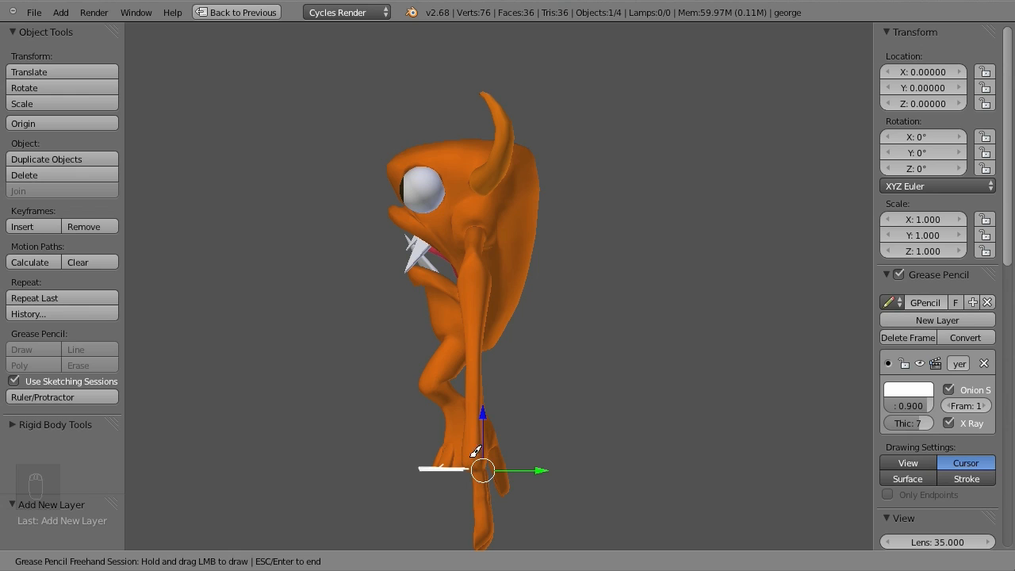
key("Escape")
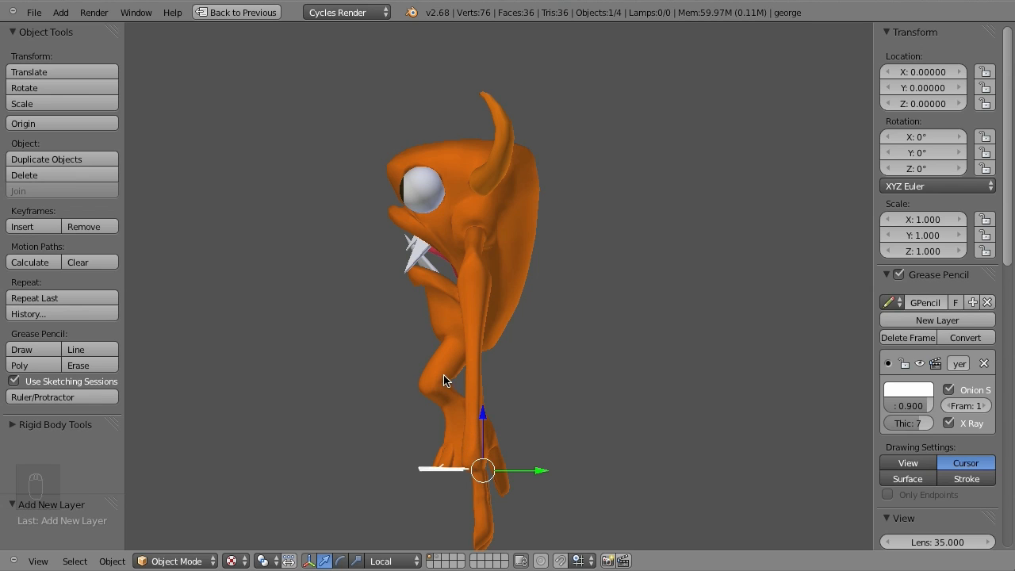
Set the onion skin range to 2 frames and sketch the second run pose with a lowered body, bent legs, arms and round hands.
left_click(988, 406)
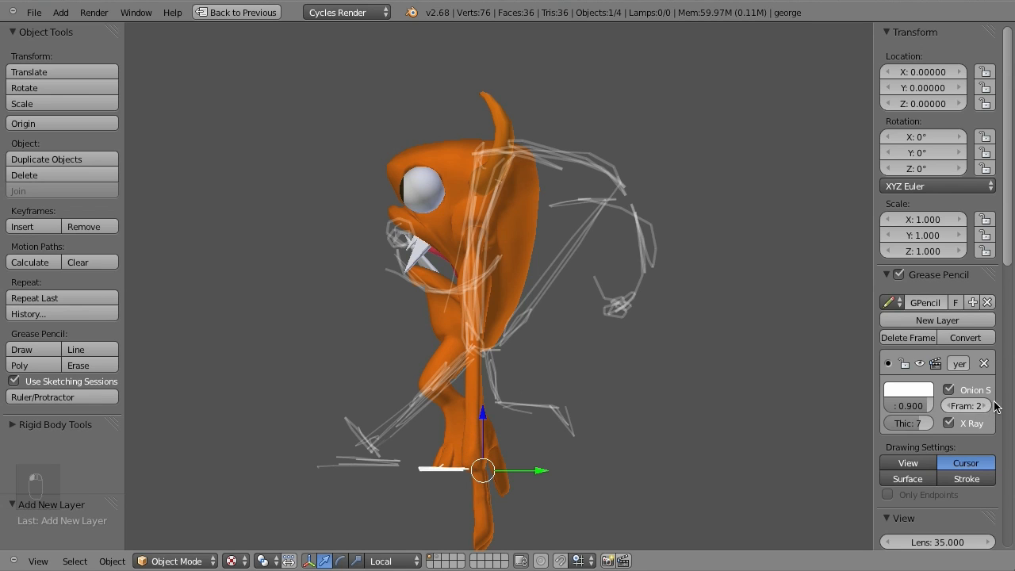
left_click(22, 349)
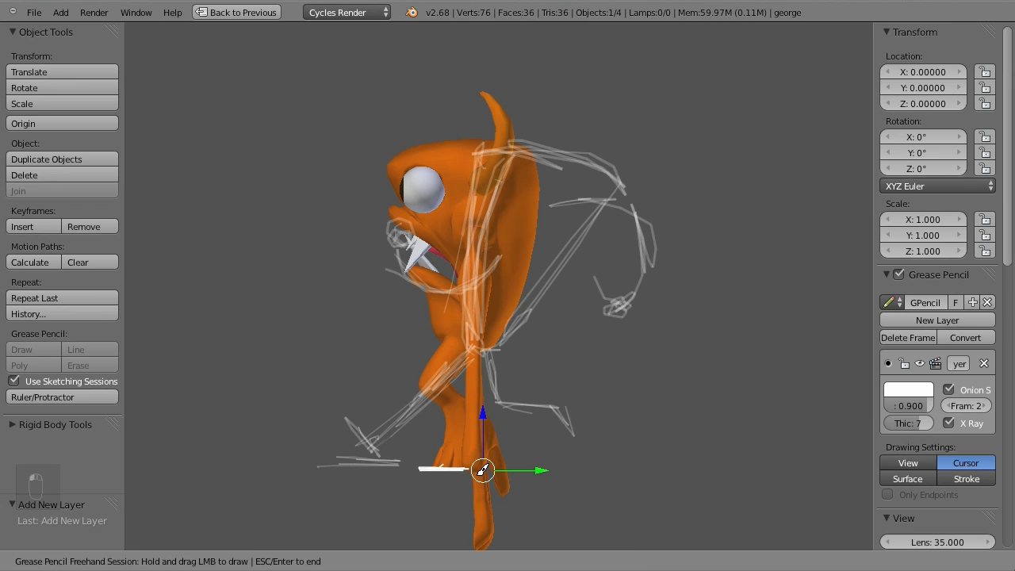
mouse_move(464, 365)
left_mouse_down()
mouse_move(455, 363)
mouse_move(470, 364)
mouse_move(556, 246)
mouse_move(568, 210)
left_mouse_up()
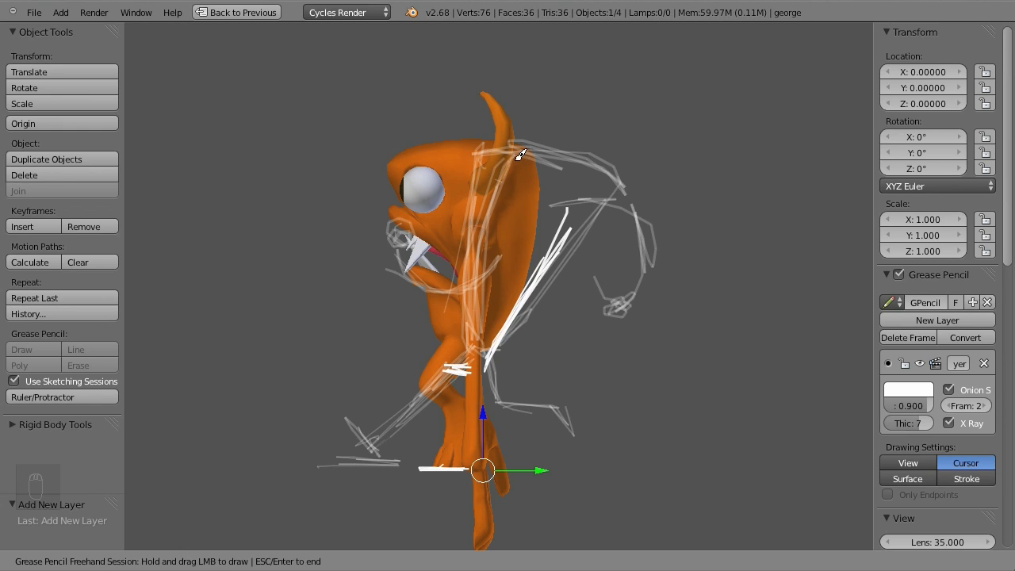
mouse_move(475, 143)
left_mouse_down()
mouse_move(590, 204)
mouse_move(567, 216)
mouse_move(493, 163)
mouse_move(450, 176)
mouse_move(436, 357)
mouse_move(449, 352)
mouse_move(449, 366)
mouse_move(436, 425)
mouse_move(474, 449)
mouse_move(443, 420)
left_mouse_up()
mouse_move(481, 382)
left_mouse_down()
mouse_move(475, 373)
mouse_move(481, 412)
mouse_move(477, 378)
mouse_move(505, 422)
mouse_move(560, 408)
mouse_move(528, 397)
mouse_move(568, 392)
left_mouse_up()
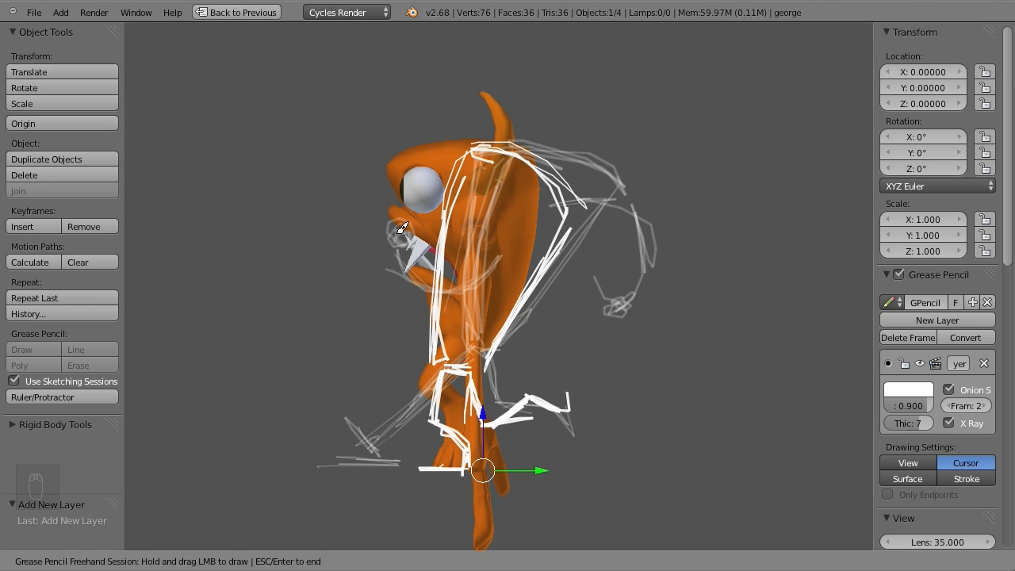
mouse_move(401, 256)
left_mouse_down()
mouse_move(390, 252)
mouse_move(382, 268)
mouse_move(401, 249)
mouse_move(403, 270)
mouse_move(444, 292)
mouse_move(492, 282)
mouse_move(505, 259)
left_mouse_up()
mouse_move(594, 222)
left_mouse_down()
mouse_move(631, 286)
mouse_move(625, 301)
mouse_move(583, 213)
mouse_move(603, 301)
mouse_move(592, 316)
mouse_move(624, 303)
left_mouse_up()
key("Escape")
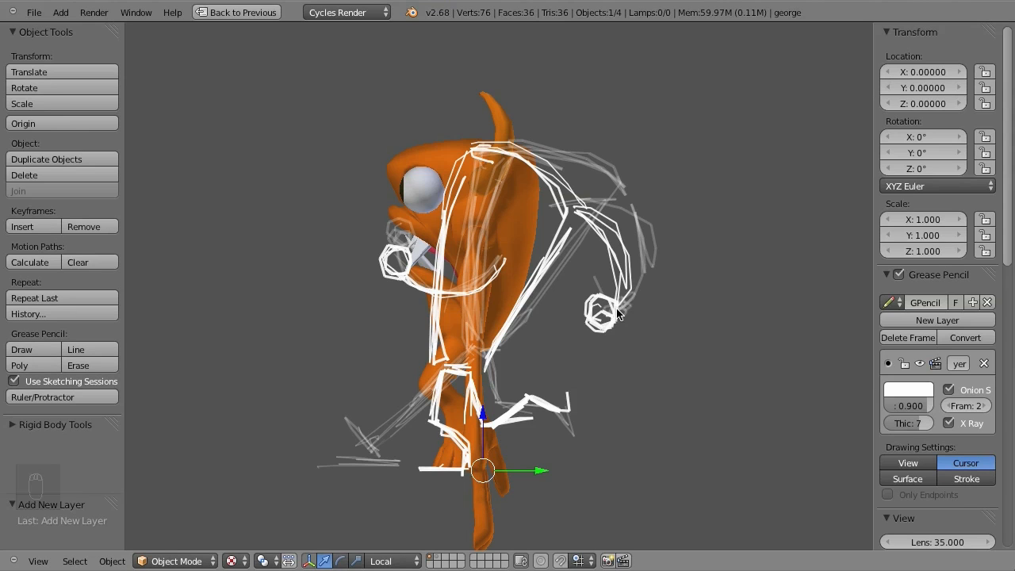
Advance two frames and sketch the third run pose's body, hip line and planted leg with its foot on the ground.
key("Right")
key("Right")
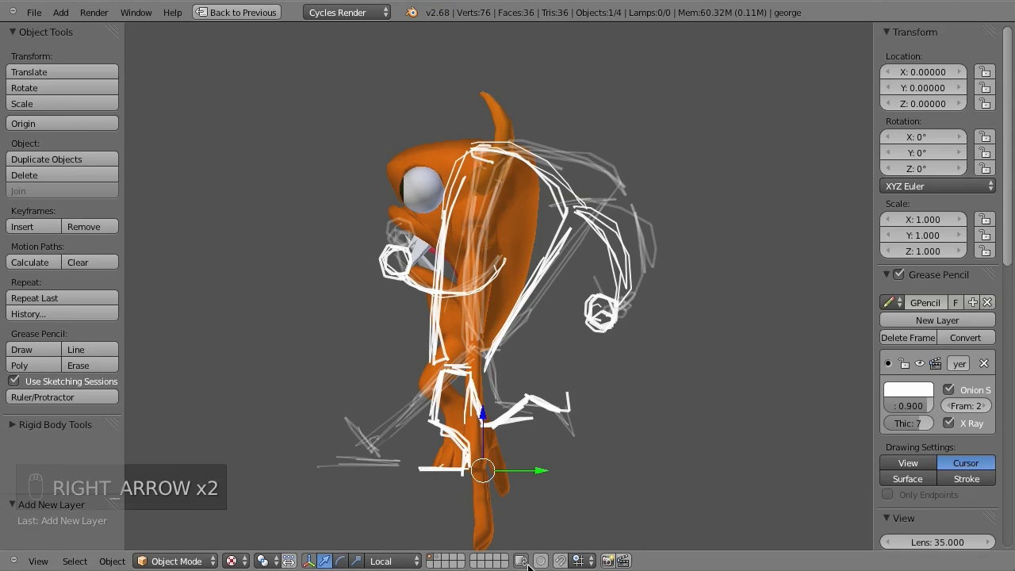
left_click(31, 344)
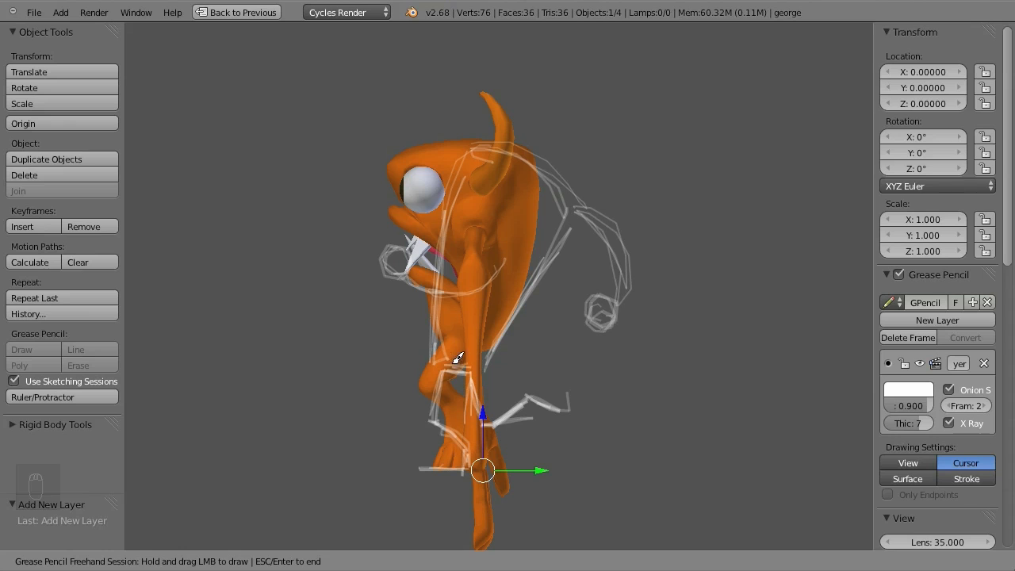
mouse_move(452, 357)
left_mouse_down()
mouse_move(463, 347)
mouse_move(486, 352)
mouse_move(543, 226)
mouse_move(528, 138)
left_mouse_up()
mouse_move(477, 140)
left_mouse_down()
mouse_move(555, 221)
mouse_move(560, 209)
mouse_move(480, 162)
mouse_move(413, 341)
mouse_move(407, 333)
mouse_move(444, 349)
mouse_move(407, 299)
mouse_move(440, 407)
mouse_move(481, 445)
mouse_move(484, 465)
mouse_move(502, 467)
left_mouse_up()
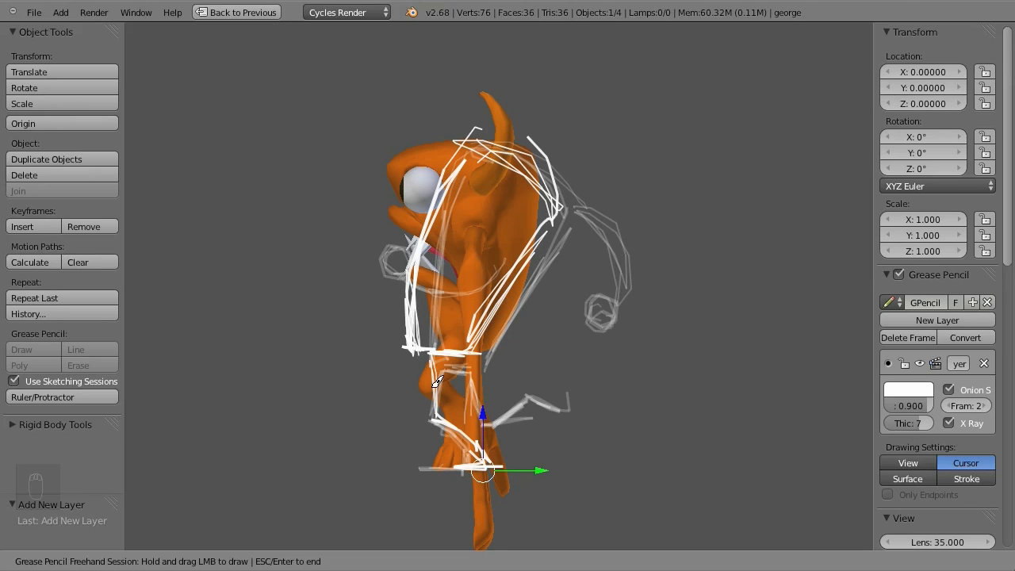
Reinforce the third pose's planted leg and add the raised trailing leg and both arms with round hands.
mouse_move(438, 359)
left_mouse_down()
mouse_move(456, 422)
mouse_move(498, 466)
left_mouse_up()
mouse_move(441, 357)
left_mouse_down()
mouse_move(426, 420)
mouse_move(493, 393)
mouse_move(508, 414)
left_mouse_up()
left_click_drag(498, 451, 492, 458)
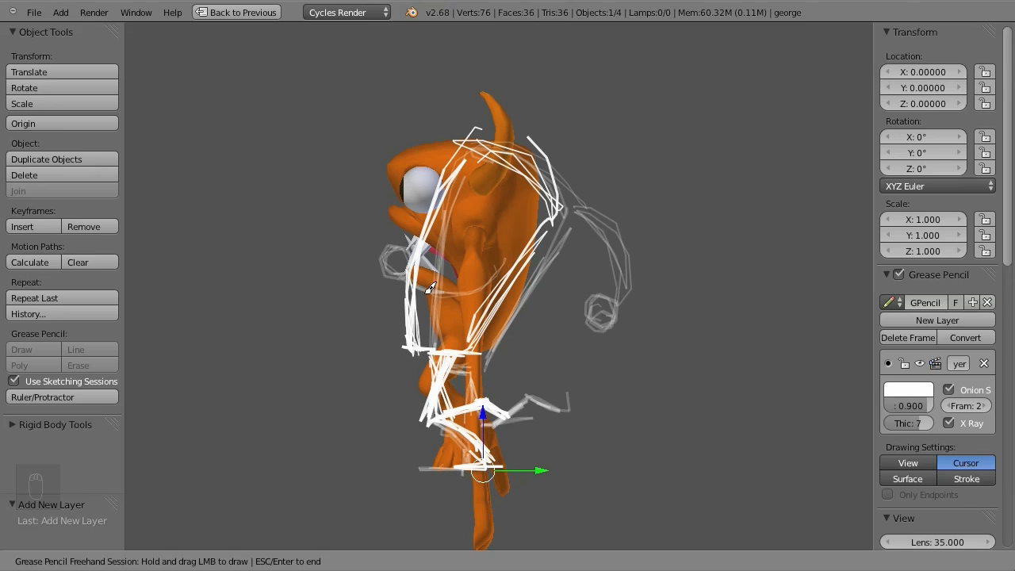
mouse_move(450, 281)
left_mouse_down()
mouse_move(442, 309)
mouse_move(455, 286)
left_mouse_up()
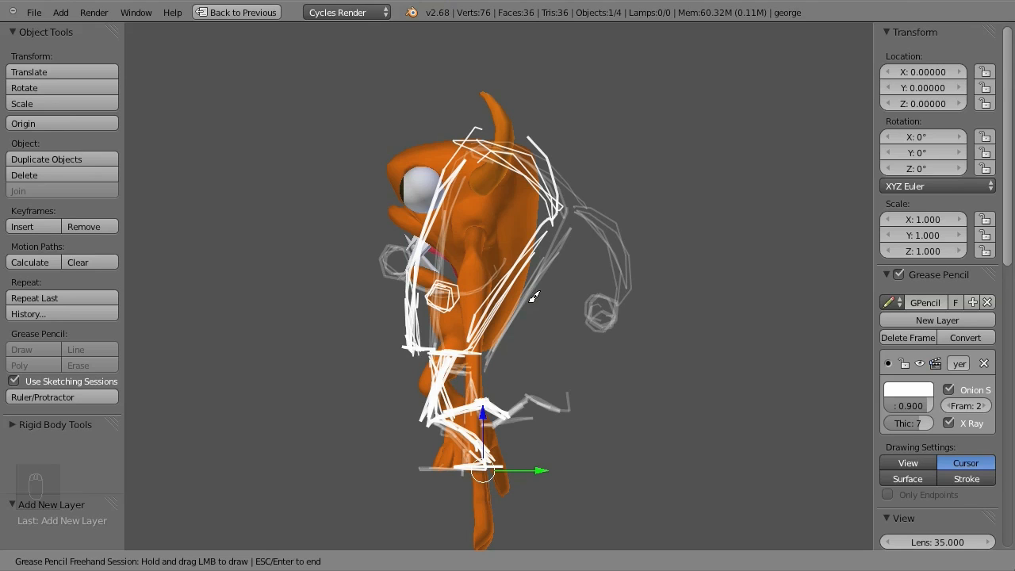
mouse_move(534, 297)
left_mouse_down()
mouse_move(515, 309)
mouse_move(539, 313)
mouse_move(486, 210)
mouse_move(534, 308)
mouse_move(548, 287)
mouse_move(520, 316)
mouse_move(529, 329)
left_mouse_up()
mouse_move(453, 287)
left_mouse_down()
mouse_move(520, 250)
mouse_move(468, 294)
left_mouse_up()
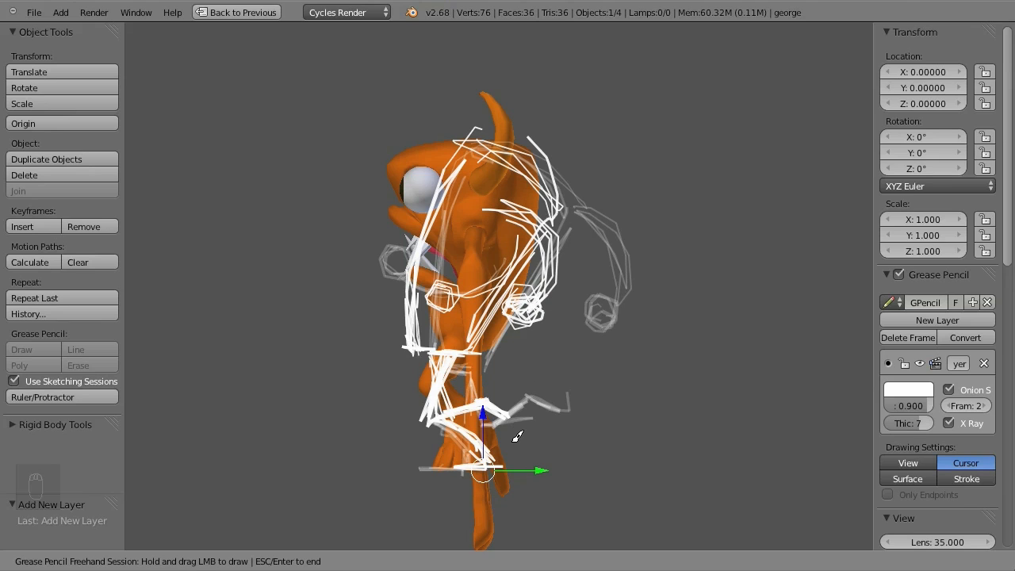
Advance to frame 7 and sketch the fourth pose with a raised, forward-leaning body, a rough back leg and the front arm with its hand.
key("Right")
key("Right")
key("Right")
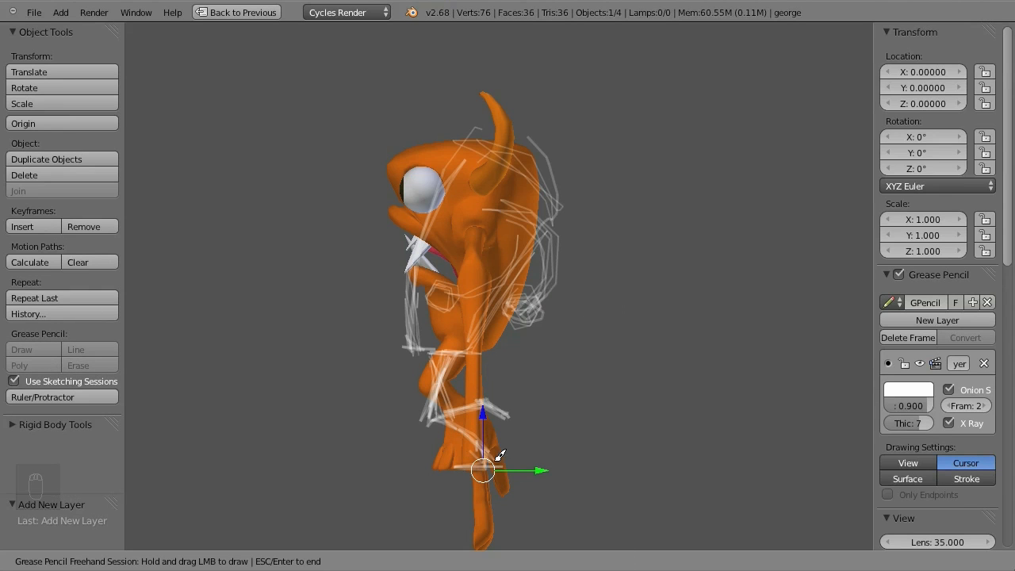
mouse_move(503, 458)
left_mouse_down()
mouse_move(494, 463)
mouse_move(431, 341)
mouse_move(487, 211)
mouse_move(427, 235)
left_mouse_up()
mouse_move(389, 287)
left_mouse_down()
mouse_move(380, 194)
mouse_move(390, 321)
mouse_move(393, 94)
mouse_move(454, 99)
mouse_move(510, 176)
mouse_move(435, 282)
mouse_move(527, 211)
left_mouse_up()
mouse_move(409, 143)
left_mouse_down()
mouse_move(381, 163)
mouse_move(462, 112)
mouse_move(523, 203)
mouse_move(444, 329)
left_mouse_up()
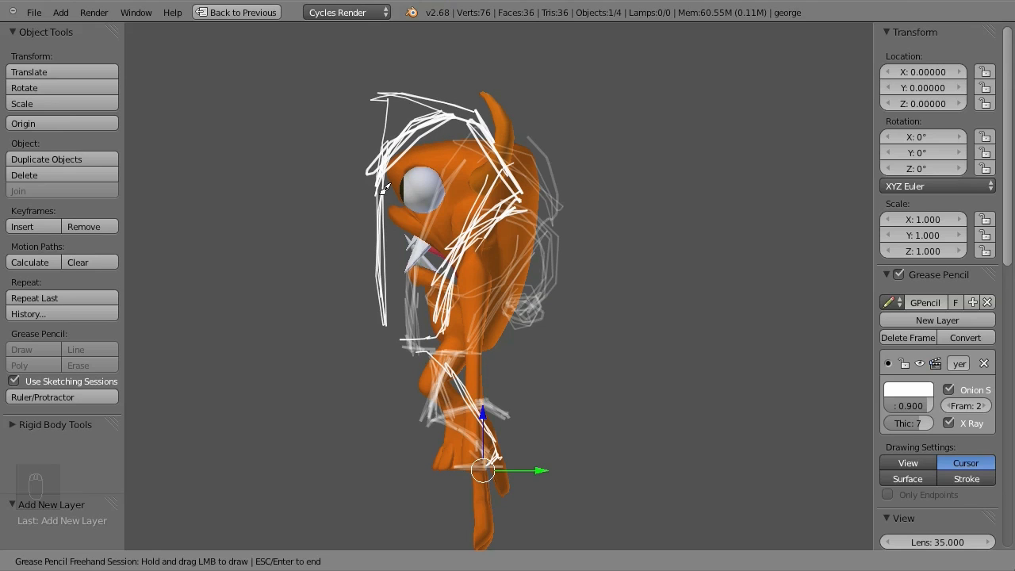
left_click_drag(381, 183, 378, 337)
left_click_drag(384, 172, 390, 341)
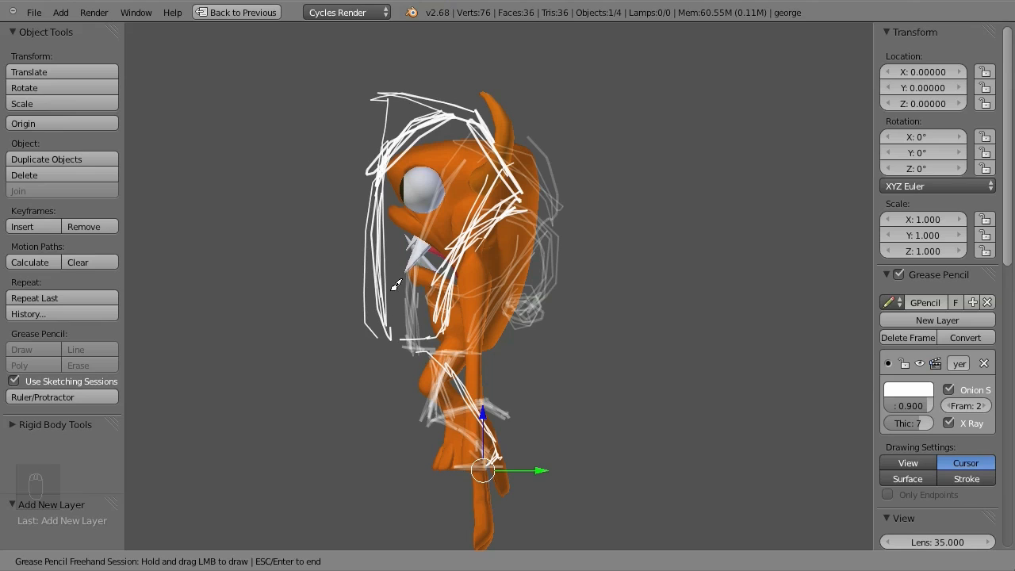
mouse_move(403, 275)
left_mouse_down()
mouse_move(379, 275)
mouse_move(392, 294)
mouse_move(458, 205)
mouse_move(412, 258)
left_mouse_up()
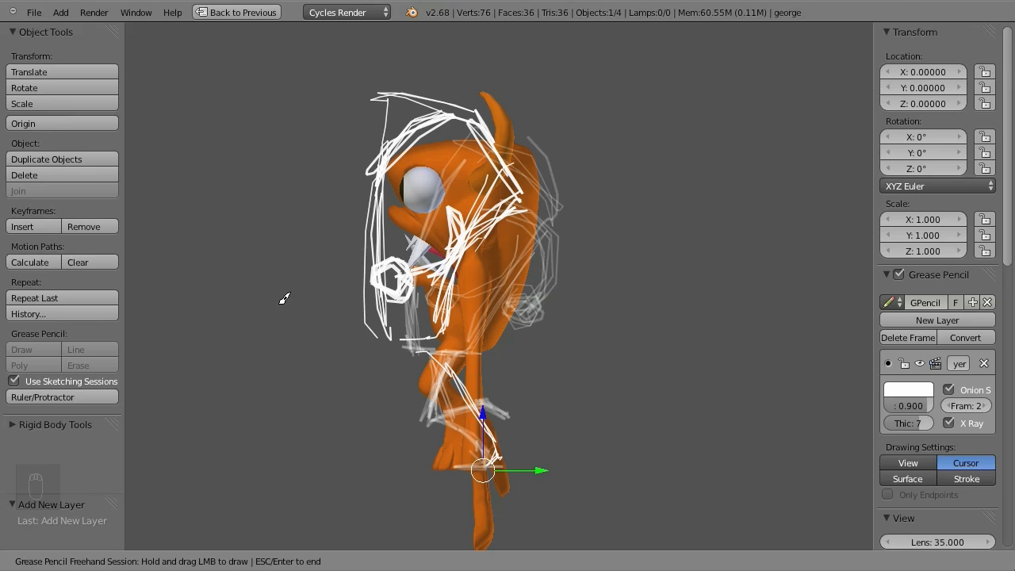
Erase the stray lines above the fourth pose's head and draw its other arm with a round hand.
key("Escape")
left_click(88, 365)
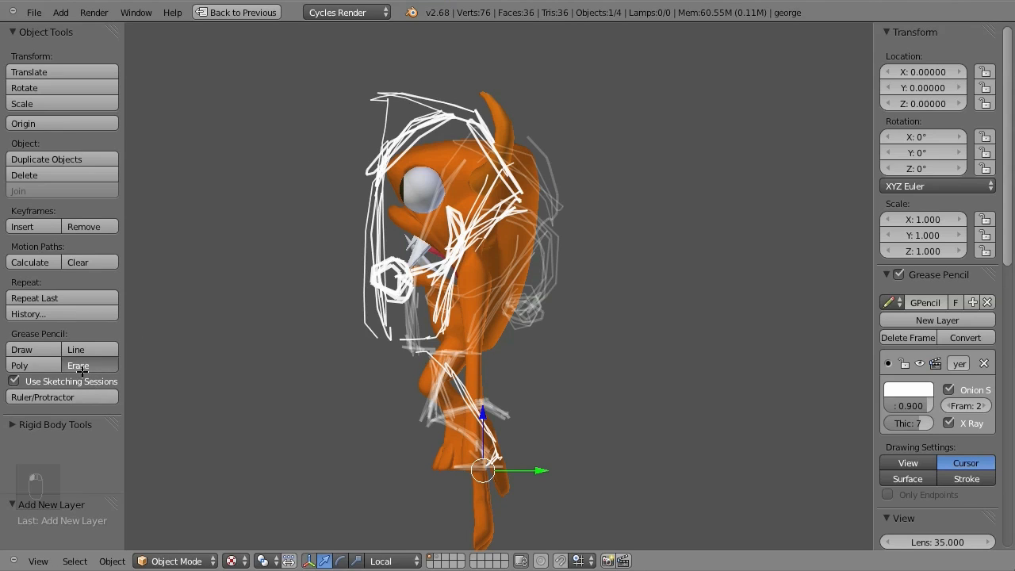
left_click_drag(468, 95, 373, 93)
mouse_move(412, 199)
left_mouse_down()
mouse_move(378, 269)
mouse_move(477, 222)
mouse_move(496, 274)
mouse_move(473, 300)
mouse_move(464, 286)
mouse_move(480, 310)
left_mouse_up()
key("Escape")
Strengthen the fourth pose's stretched back leg down to the foot, erasing the excess stroke along the way.
left_click(24, 349)
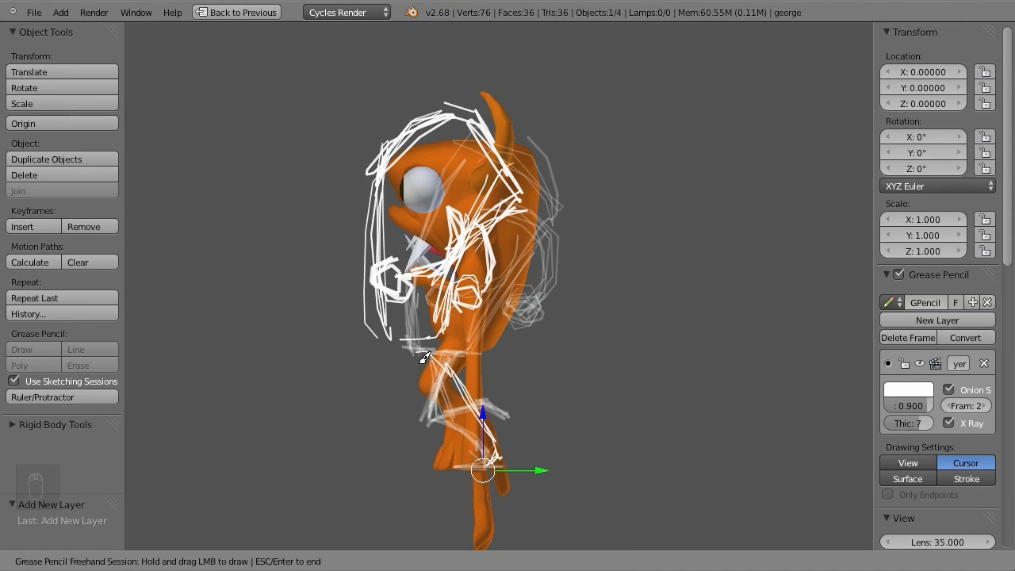
mouse_move(425, 358)
left_mouse_down()
mouse_move(494, 413)
mouse_move(484, 414)
left_mouse_up()
key("Escape")
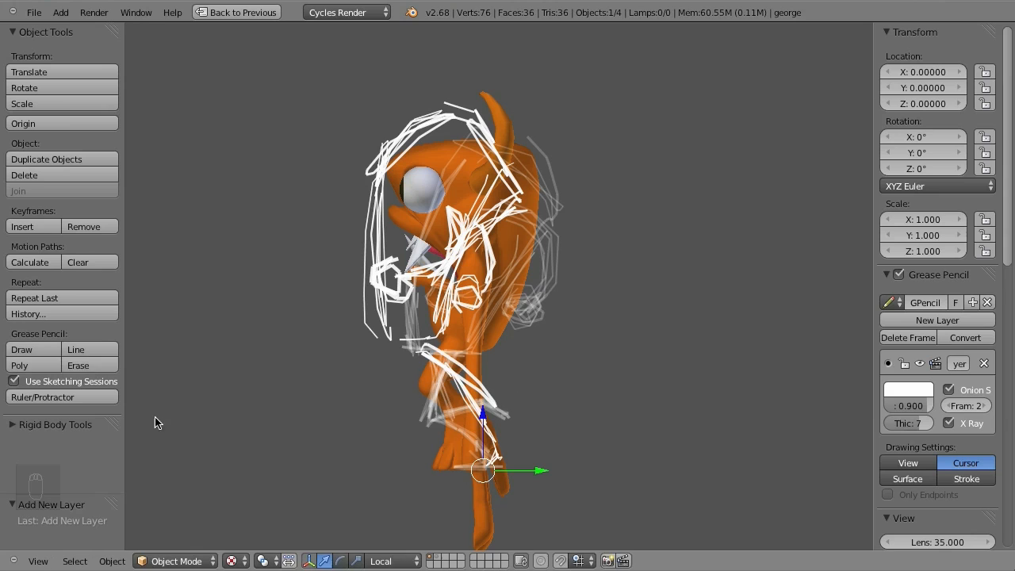
left_click(102, 365)
key("Escape")
left_click(18, 349)
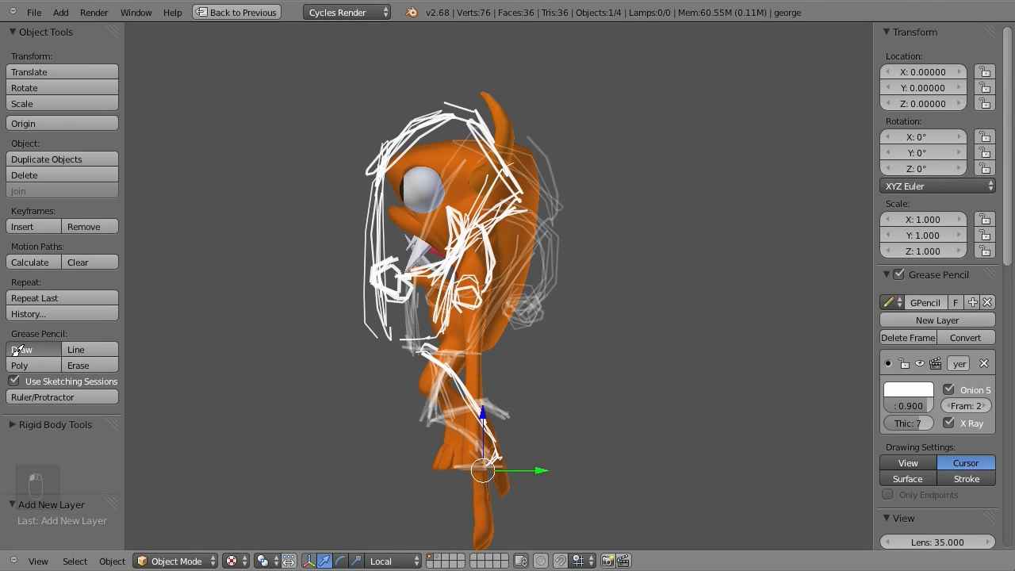
mouse_move(434, 346)
left_mouse_down()
mouse_move(504, 425)
mouse_move(517, 453)
mouse_move(501, 408)
mouse_move(506, 461)
left_mouse_up()
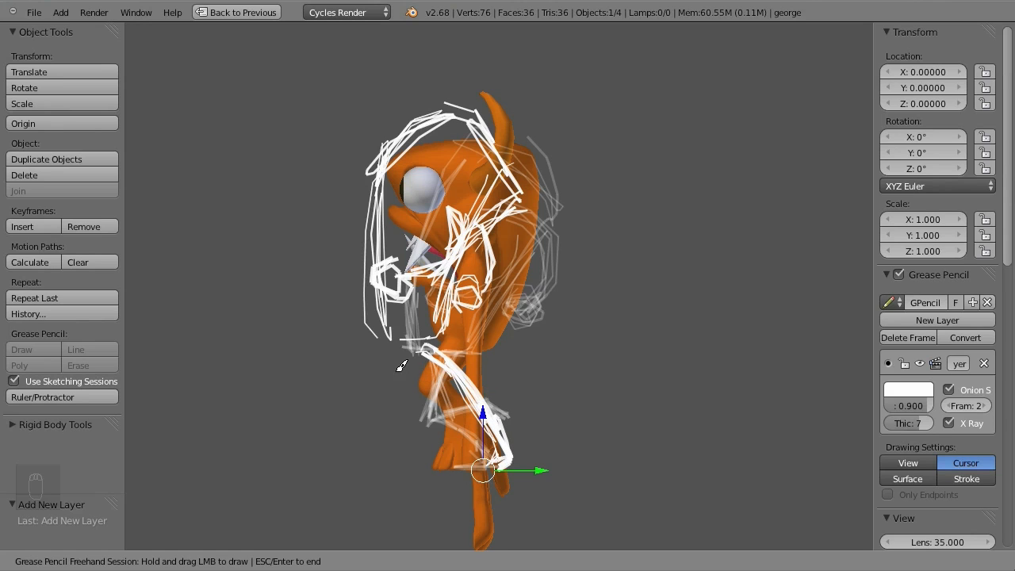
Draw the fourth pose's bent front leg with its foot, reinforce the rear hand and end the sketching session.
mouse_move(401, 366)
left_mouse_down()
mouse_move(401, 349)
mouse_move(381, 376)
mouse_move(411, 441)
left_mouse_up()
mouse_move(476, 278)
left_mouse_down()
mouse_move(468, 282)
mouse_move(486, 291)
left_mouse_up()
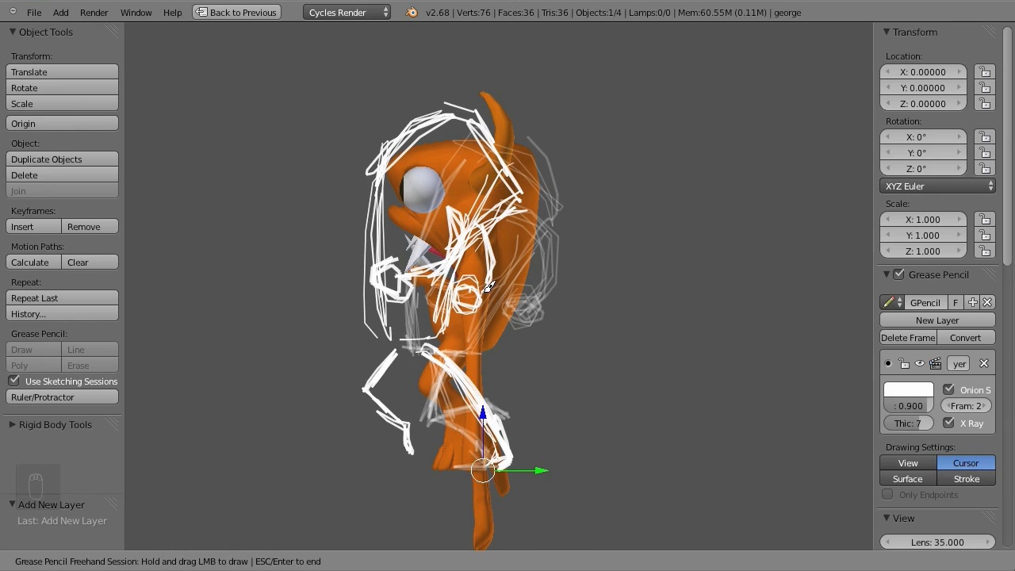
key("Escape")
Restore the full screen layout and switch the Dope Sheet to Grease Pencil mode.
right_click(672, 565)
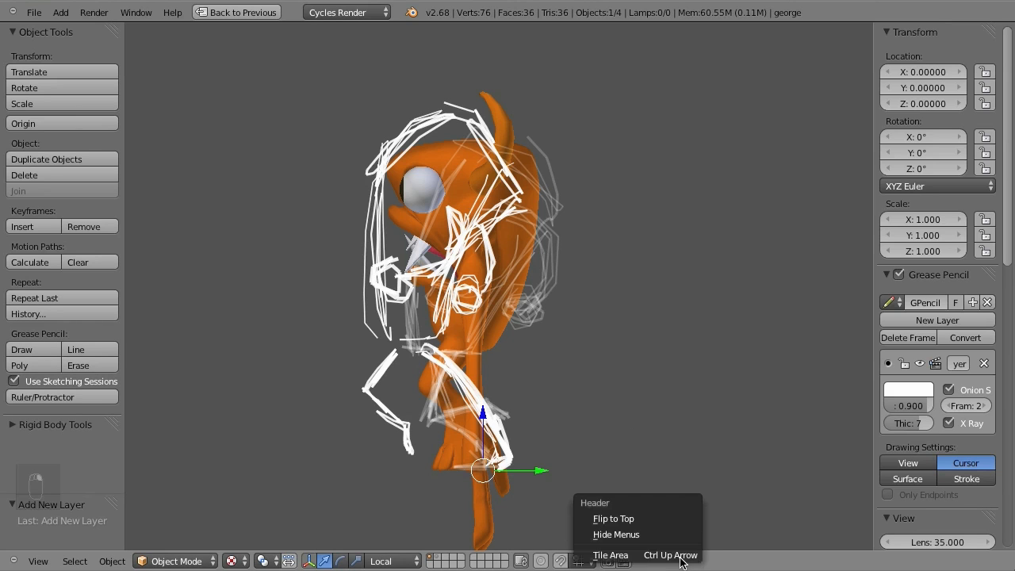
left_click(671, 556)
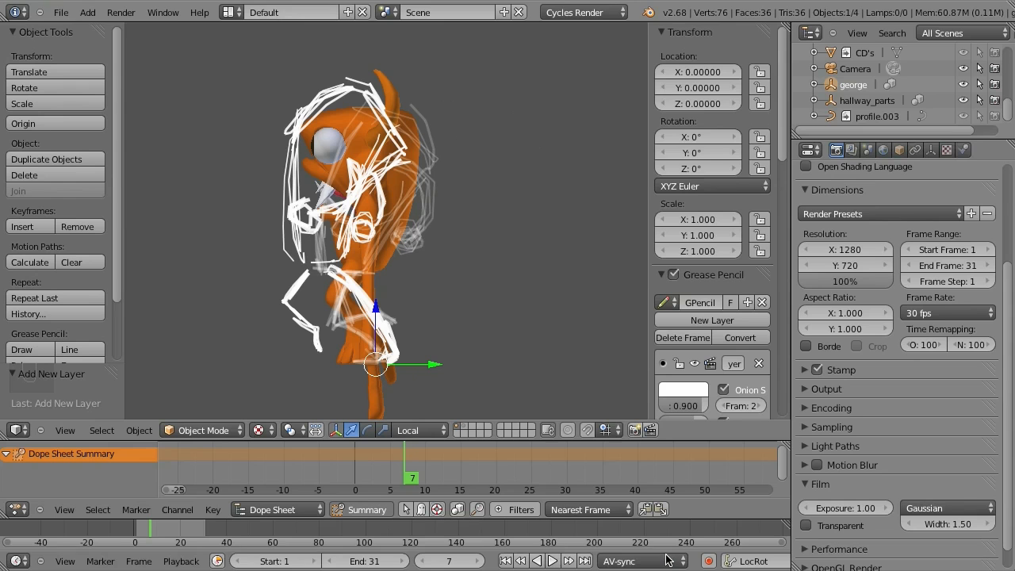
left_click(295, 510)
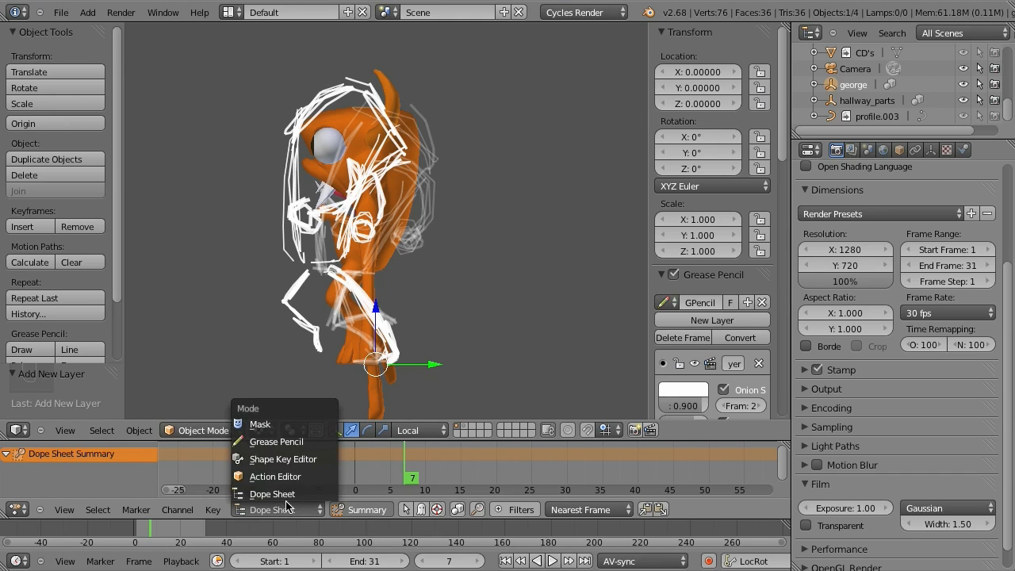
left_click(284, 441)
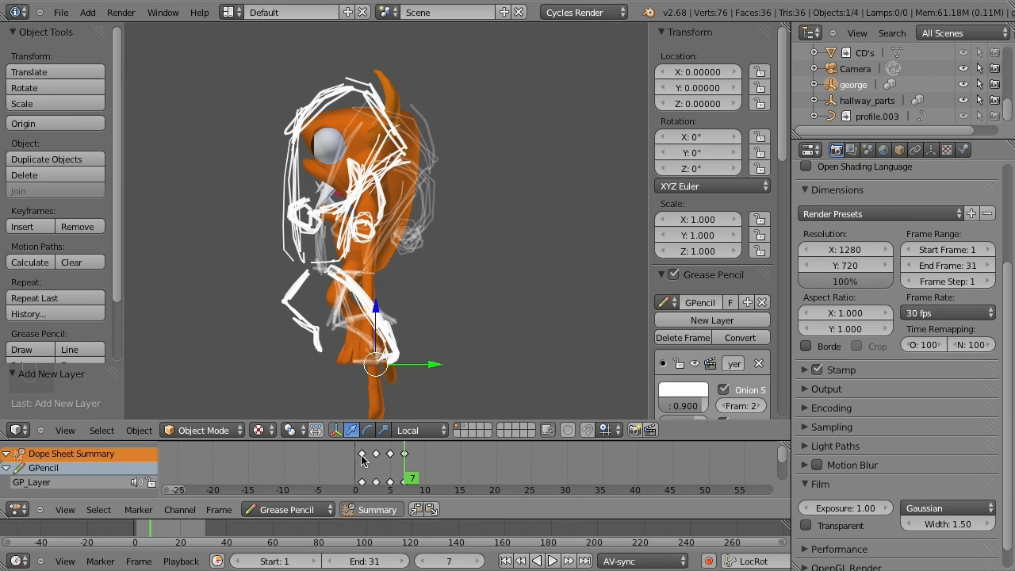
Duplicate the first pose's Grease Pencil keyframe from frame 1 to frame 9.
scroll(388, 471, "up", 6)
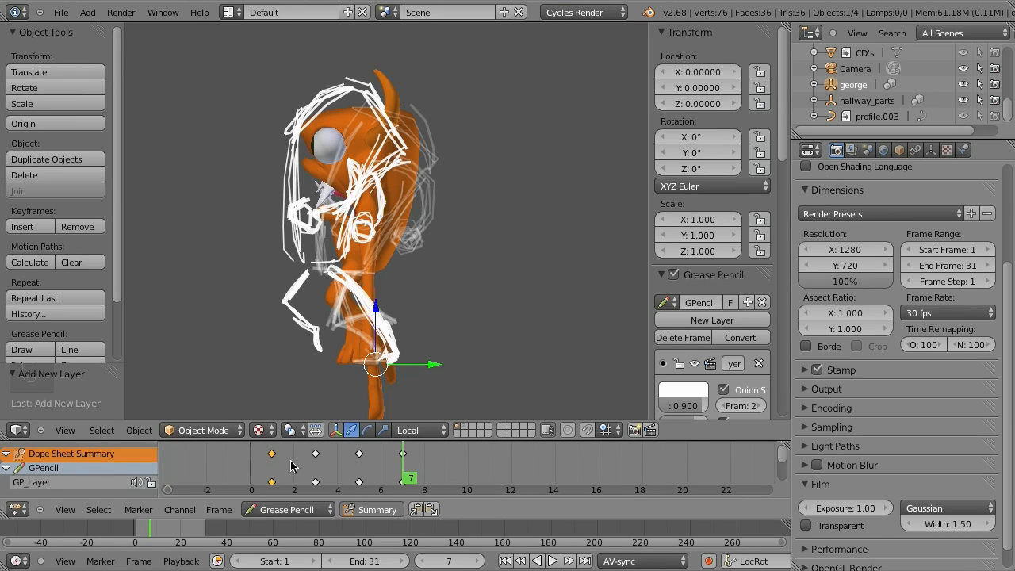
key("shift+d")
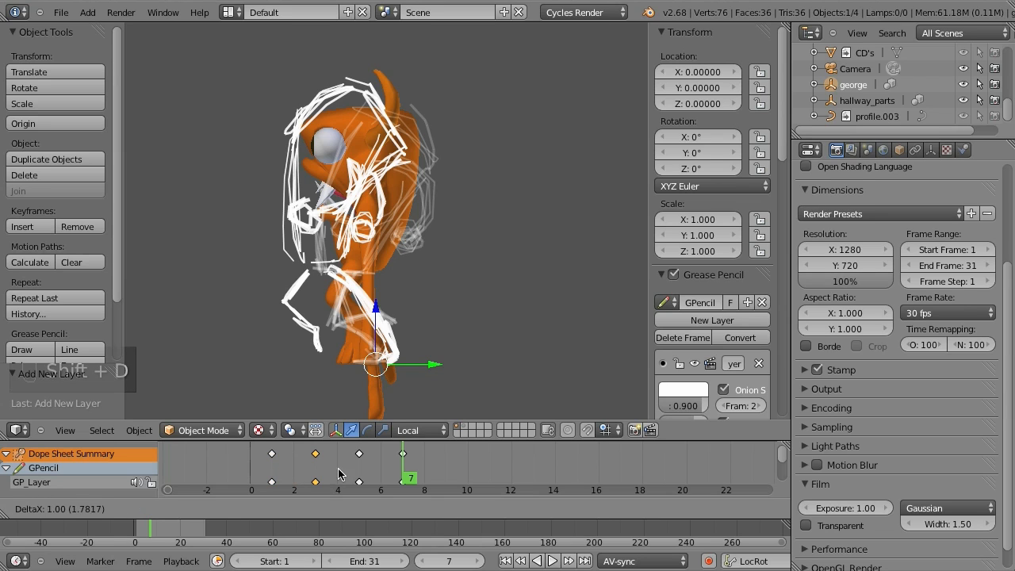
left_click(460, 467)
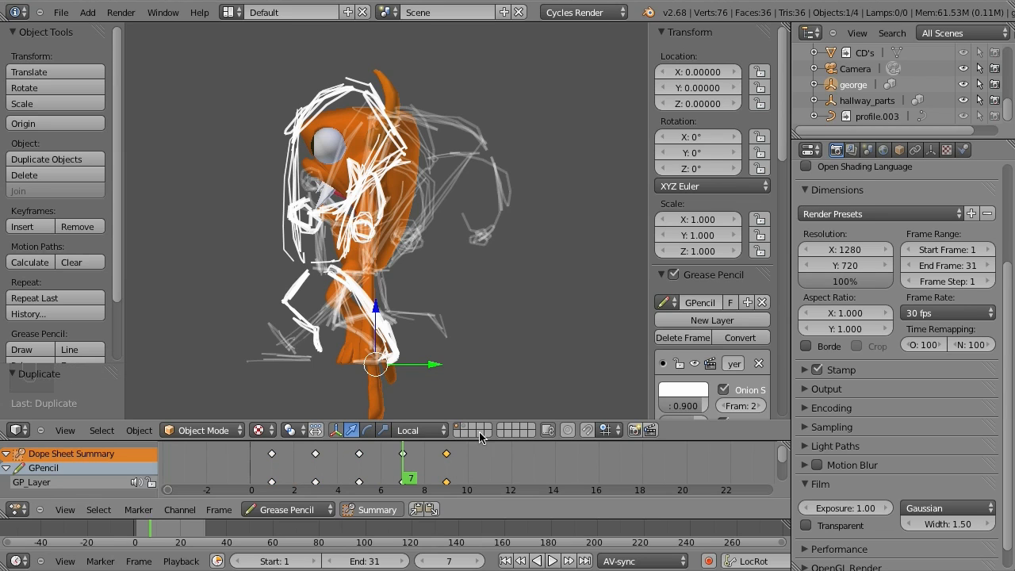
Maximize the 3D viewport and turn off onion skinning on the Grease Pencil layer.
right_click(701, 424)
left_click(667, 464)
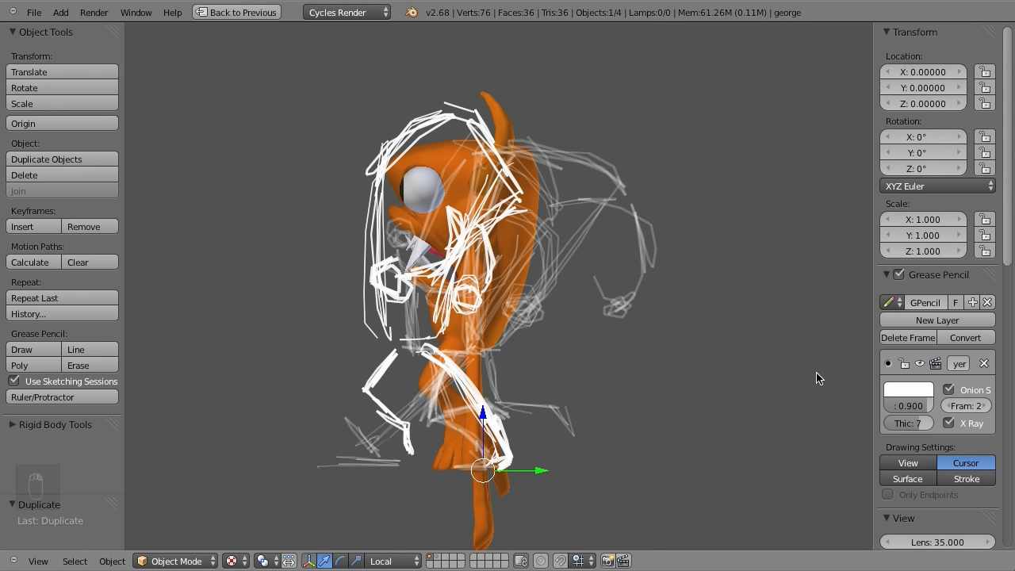
left_click(950, 390)
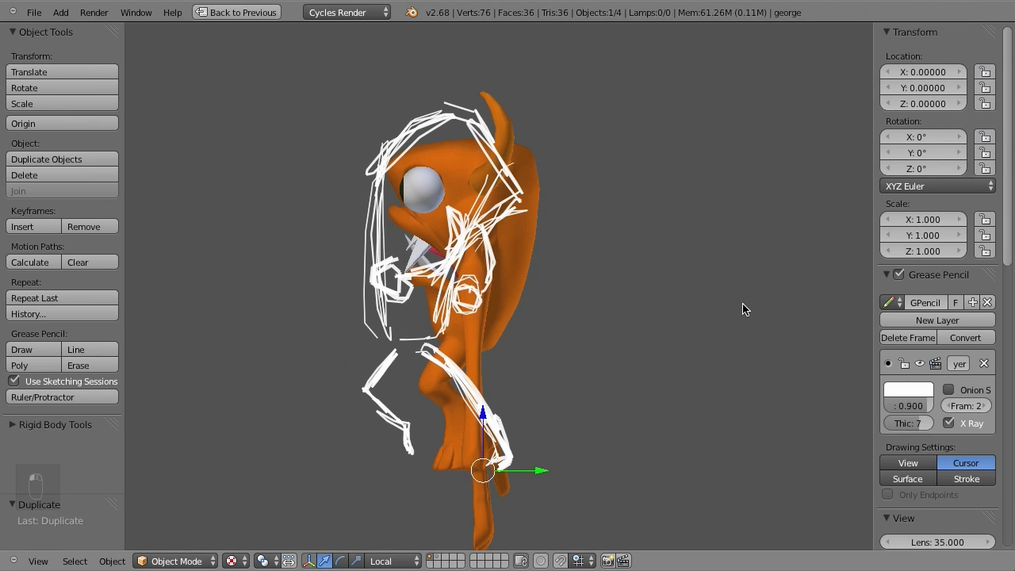
Step back and forth through frames 1 to 9 to examine how the sketched run poses flow together.
key("Left")
key("Left")
key("Left")
key("Left")
key("Left")
key("Left")
key("Left")
key("Left")
key("Left")
key("Left")
key("Left")
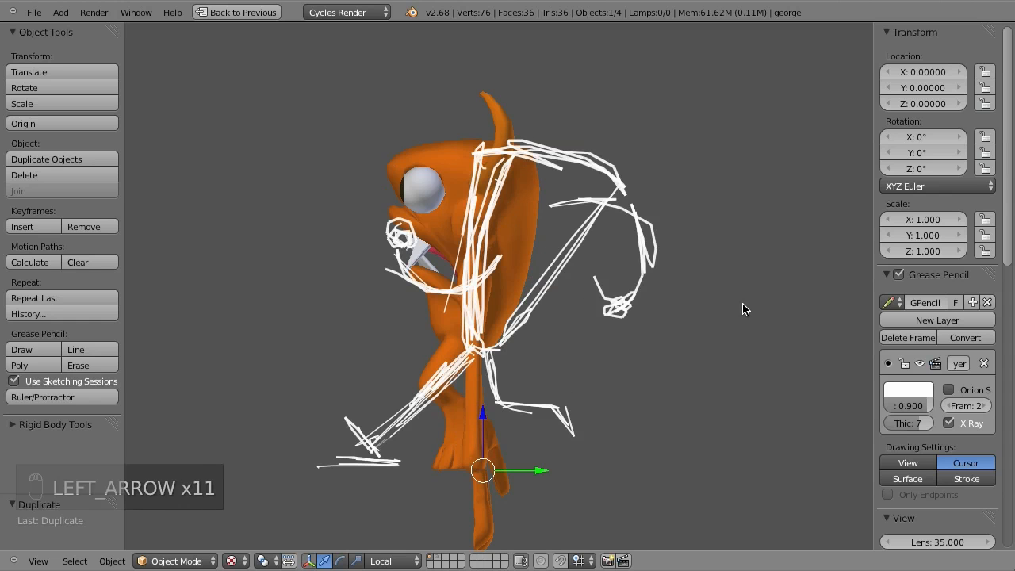
key("Right")
key("Right")
key("Right")
key("Right")
key("Right")
key("Right")
key("Right")
key("Right")
key("Right")
key("Right")
key("Right")
key("Right")
key("Right")
key("Right")
key("Right")
key("Right")
key("Right")
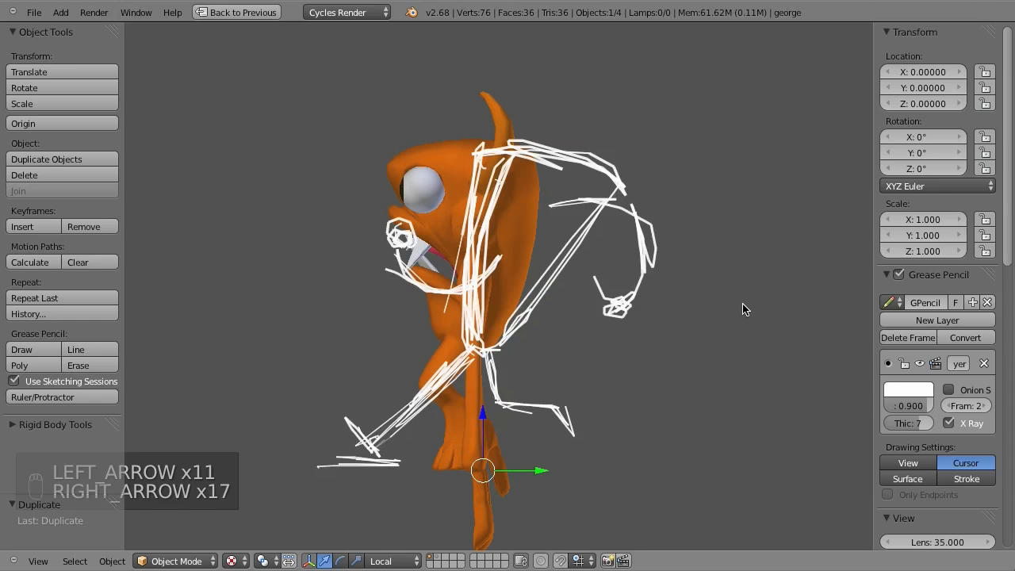
key("Left")
key("Left")
key("Left")
key("Left")
key("Left")
key("Left")
key("Left")
key("Left")
key("Left")
key("Left")
key("Left")
key("Left")
key("Left")
key("Left")
key("Left")
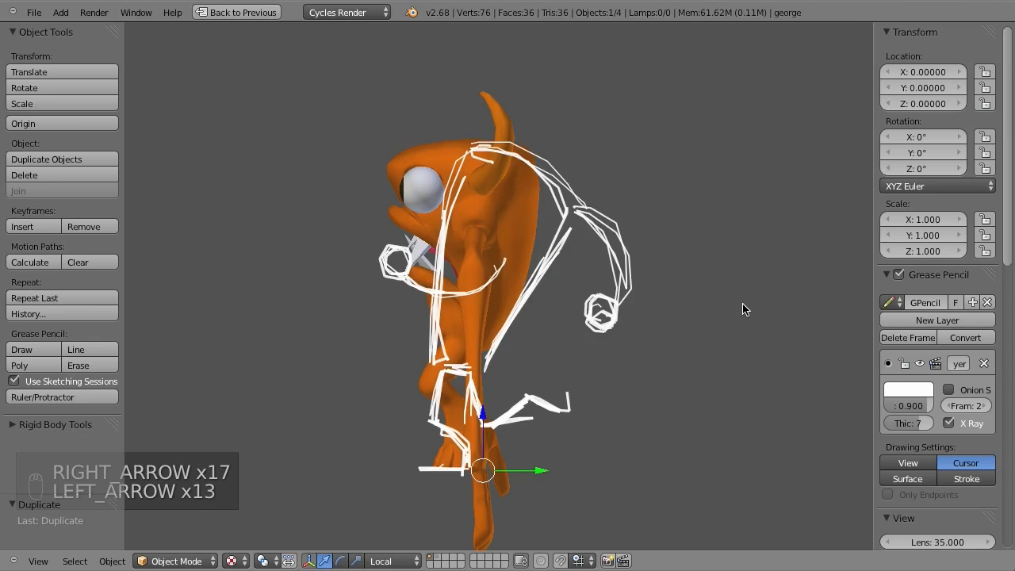
key("Right")
key("Right")
key("Right")
key("Right")
key("Right")
key("Right")
key("Right")
key("Right")
key("Right")
key("Right")
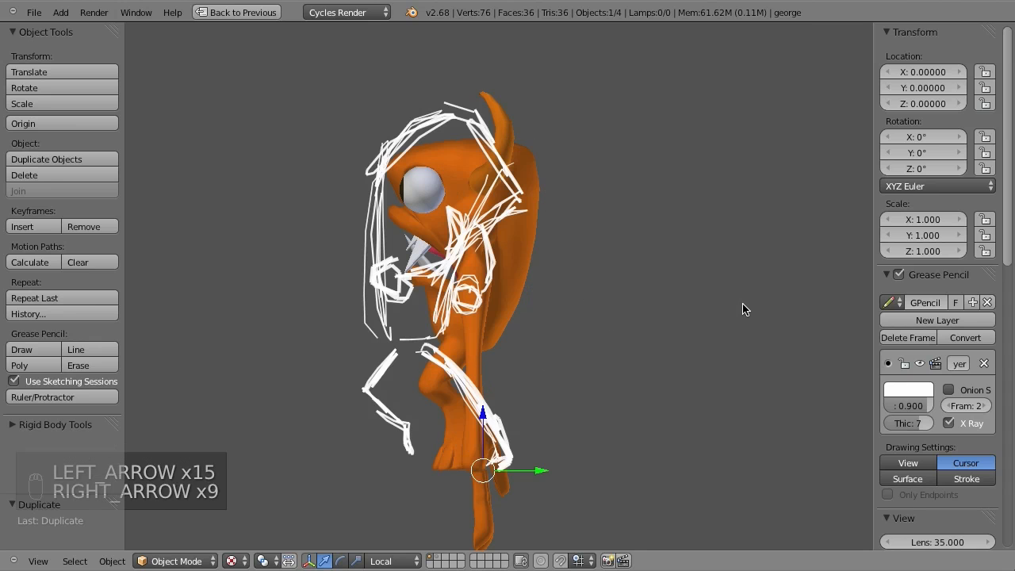
key("Right")
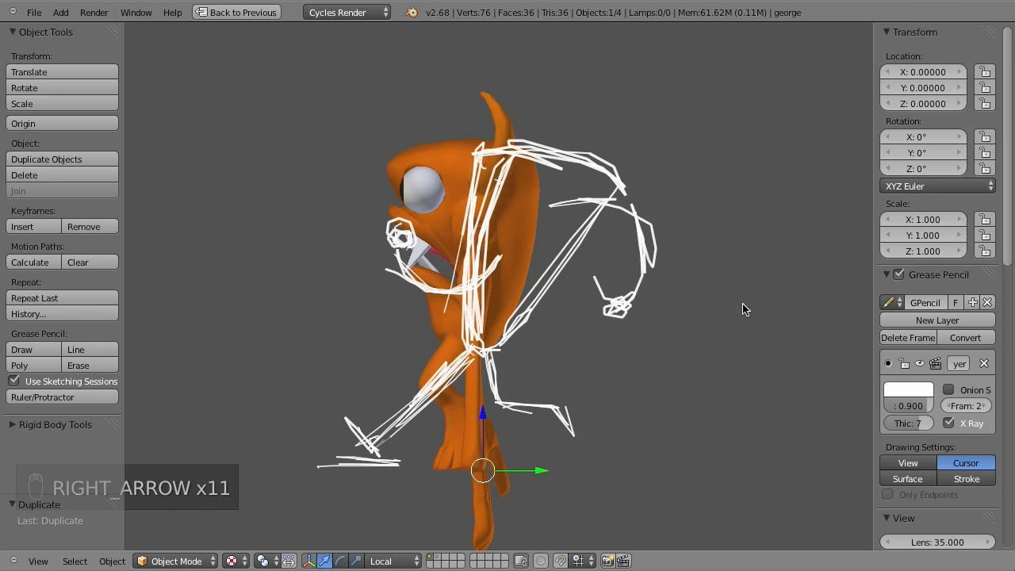
key("Left")
key("Left")
key("Left")
key("Left")
key("Left")
key("Left")
key("Left")
key("Left")
key("Left")
key("Left")
key("Left")
key("Left")
key("Left")
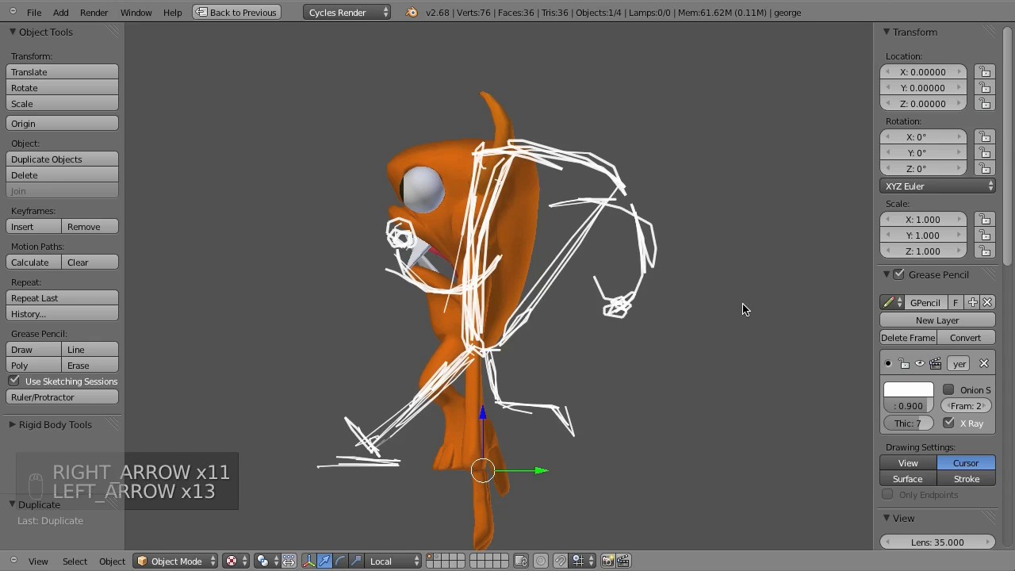
key("Right")
key("Right")
key("Right")
key("Right")
key("Right")
key("Right")
key("Right")
key("Right")
key("Right")
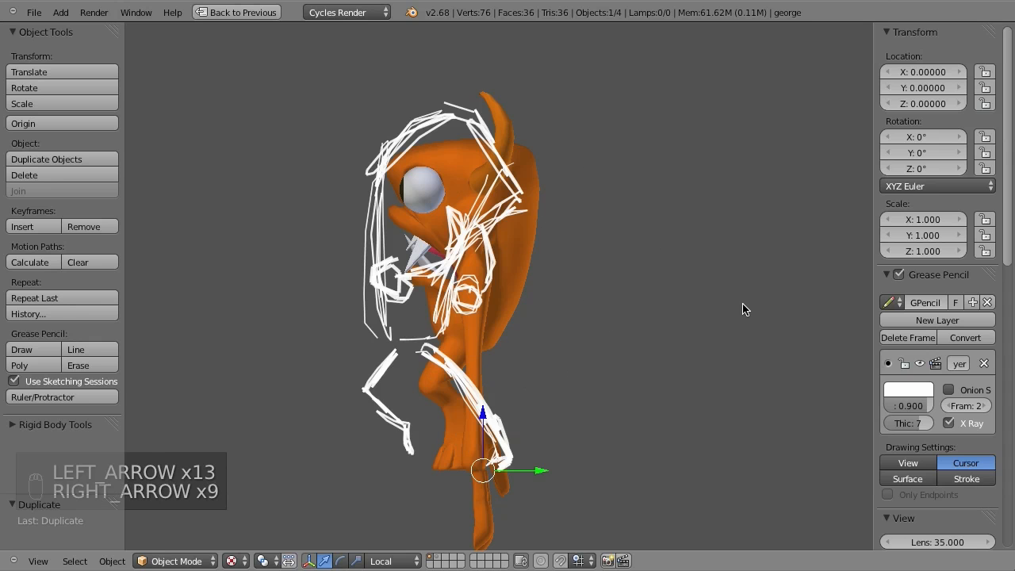
key("Left")
key("Left")
key("Left")
key("Left")
key("Left")
key("Left")
key("Left")
key("Left")
key("Left")
key("Right")
key("Right")
key("Right")
key("Right")
key("Right")
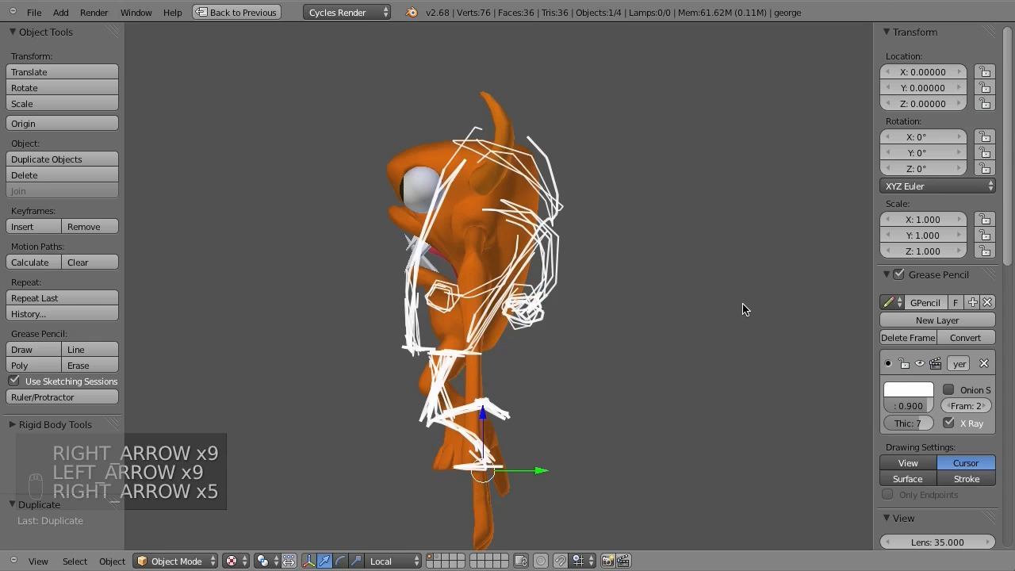
key("Right")
key("Right")
key("Right")
key("Right")
key("Right")
key("Right")
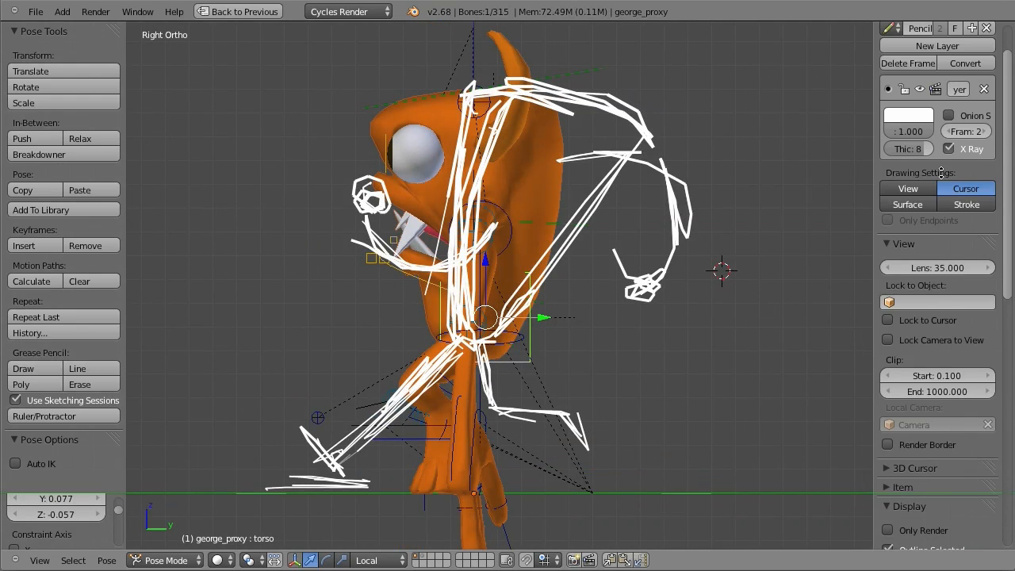
Turn off the Grease Pencil display over the character's rig in the posing view.
scroll(934, 206, "up", 2)
left_click(899, 50)
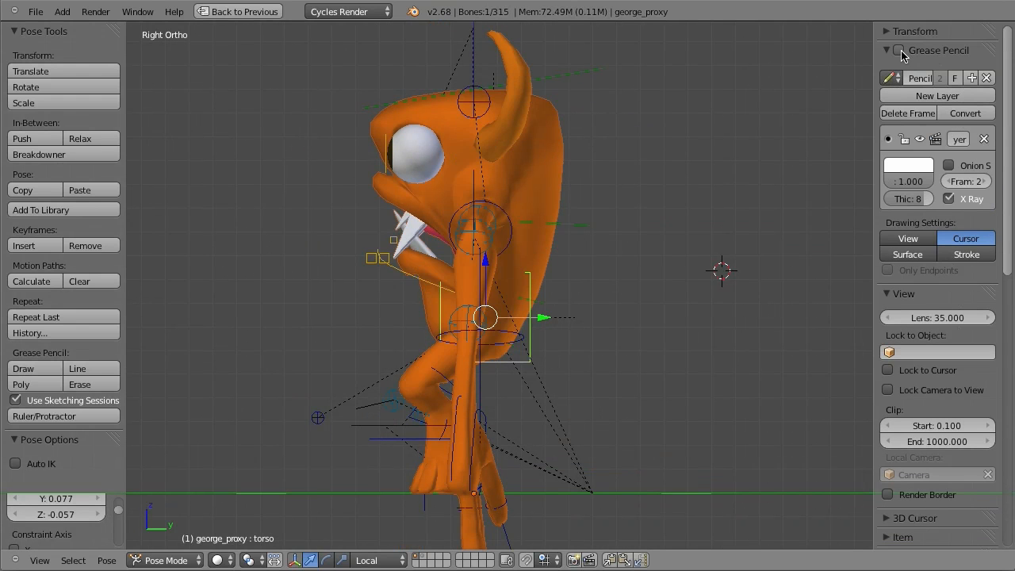
Turn the Grease Pencil display back on over the rig using the GPencil sketches, with onion skinning left off.
left_click(899, 50)
left_click(892, 78)
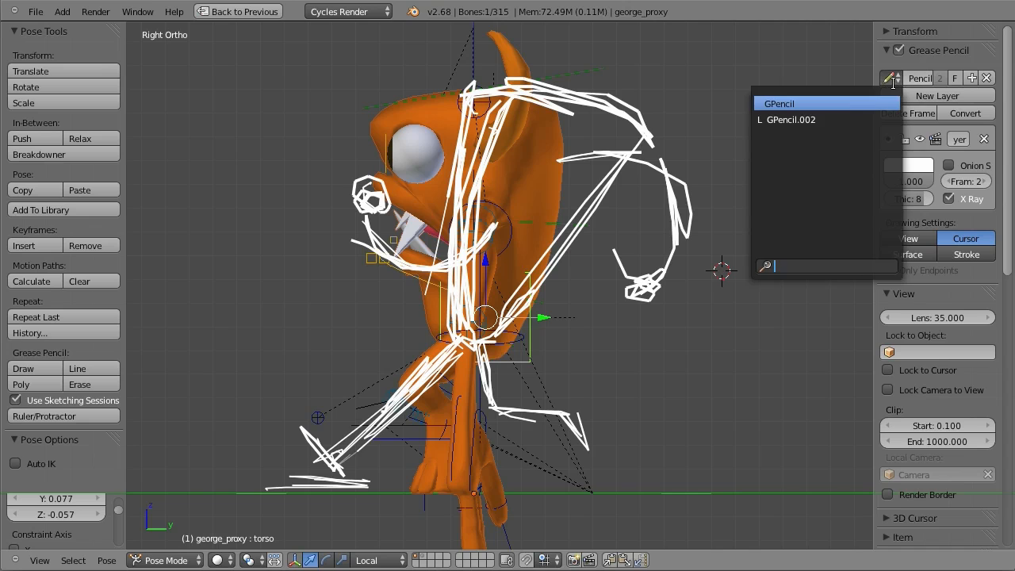
left_click(838, 104)
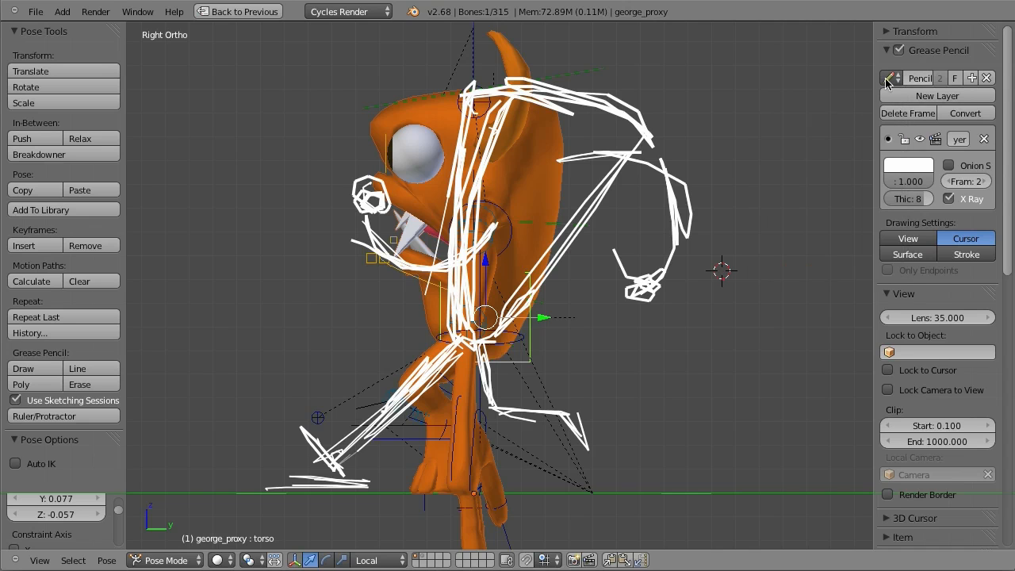
left_click(892, 79)
left_click(823, 104)
left_click(950, 165)
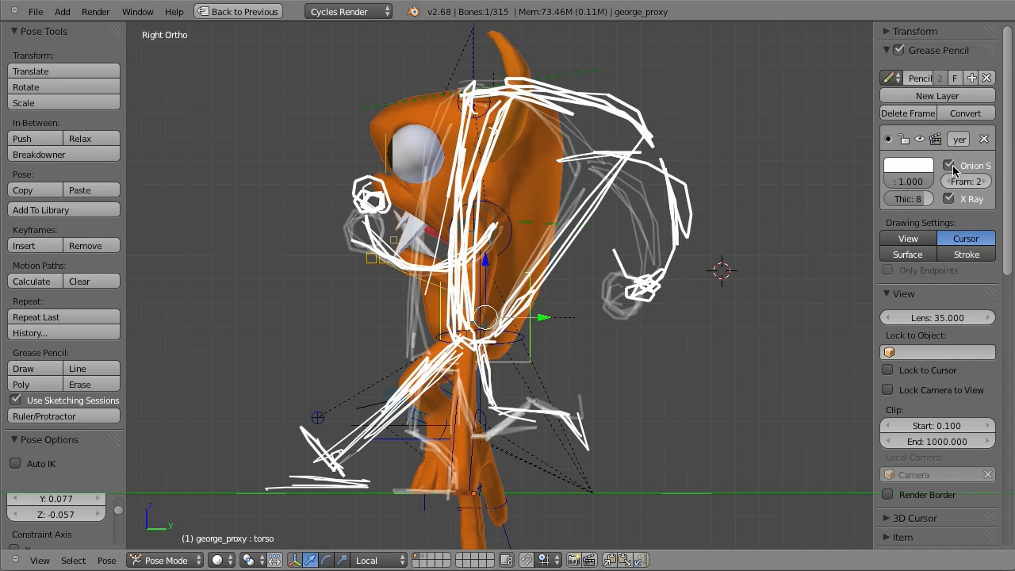
left_click(971, 166)
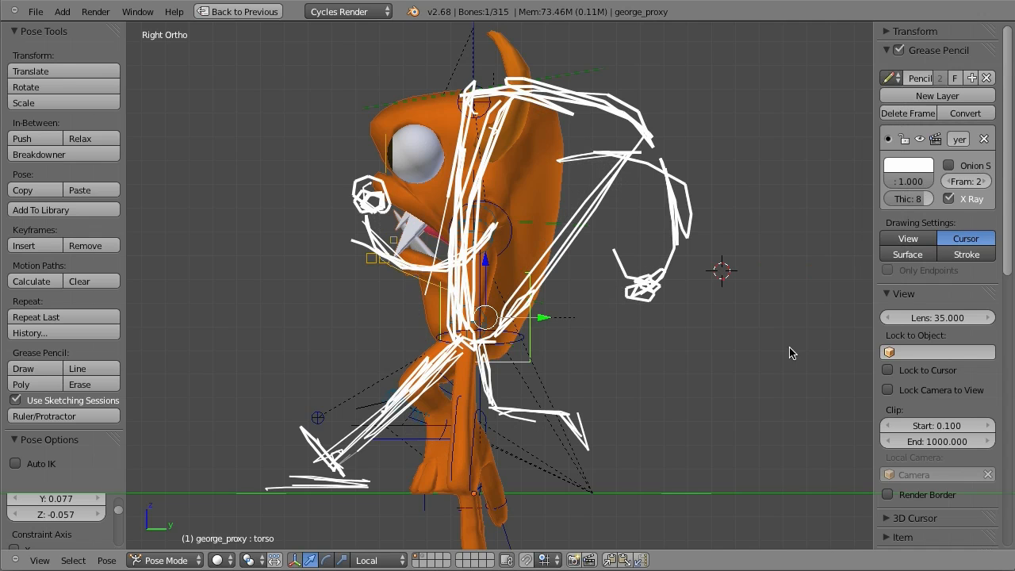
Restore the full screen layout and set the active keying set to LocRotScale.
right_click(760, 559)
left_click(691, 559)
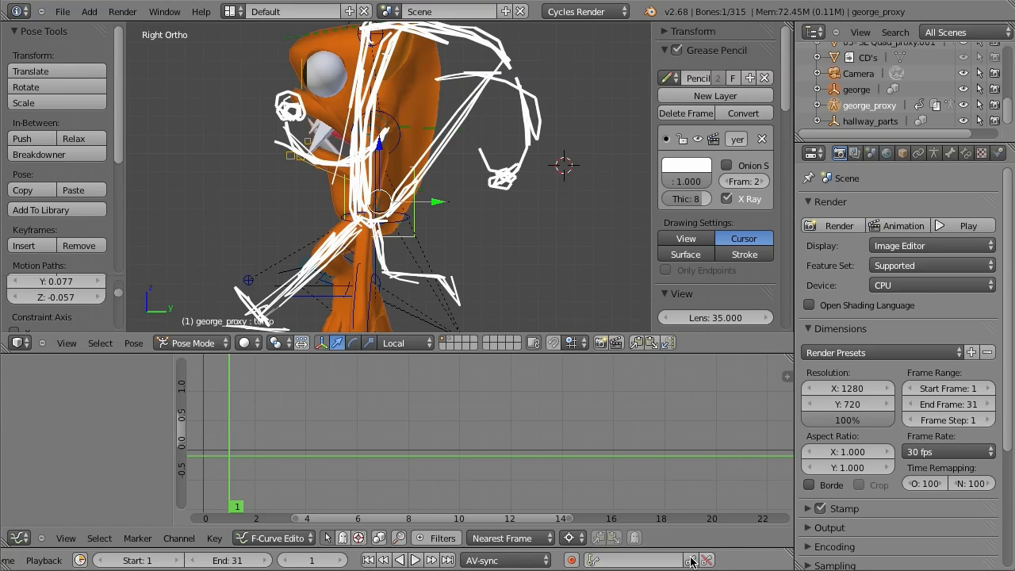
left_click(685, 559)
type("locrot")
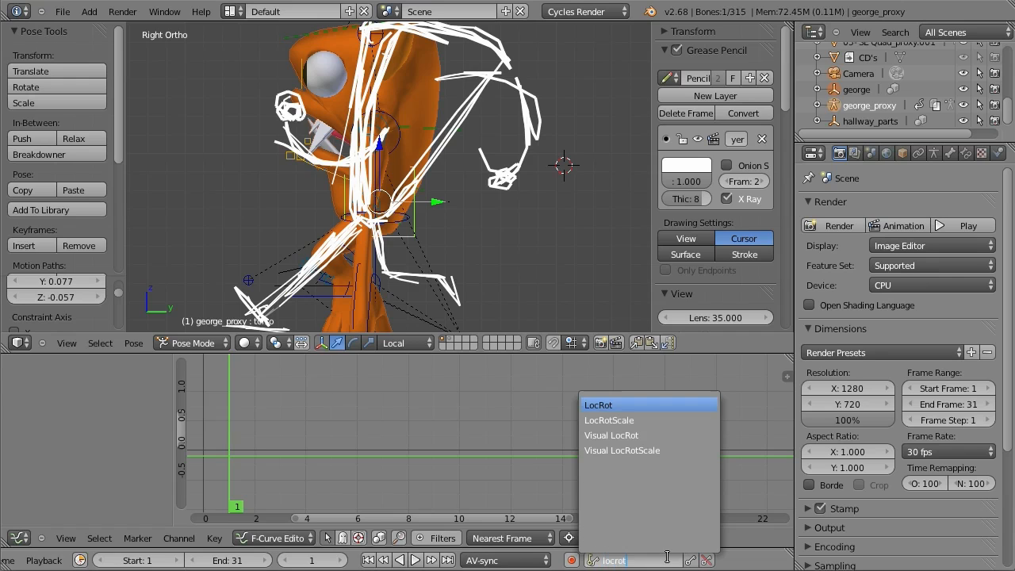
key("Down")
key("Return")
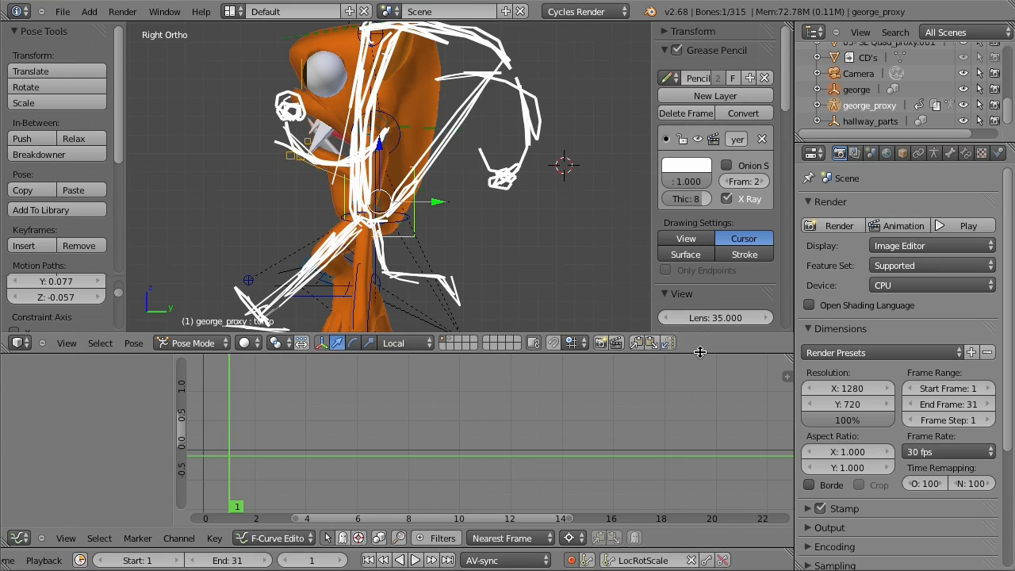
Give the 3D view more height above the F-Curve editor and maximize it for posing.
left_click_drag(700, 351, 698, 444)
middle_click_drag(505, 284, 528, 301, "shift")
left_click(409, 484)
left_click(224, 497)
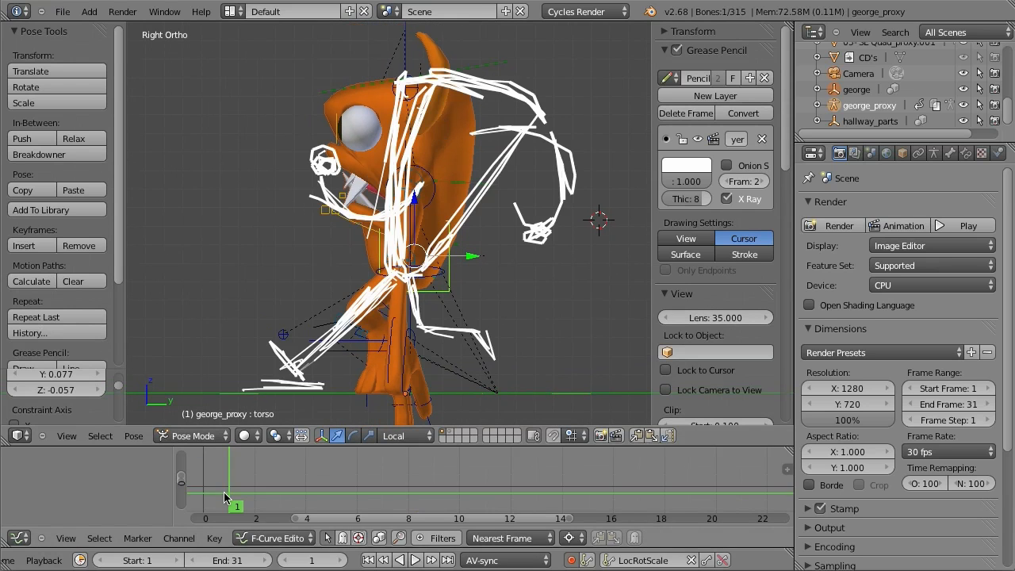
right_click(731, 437)
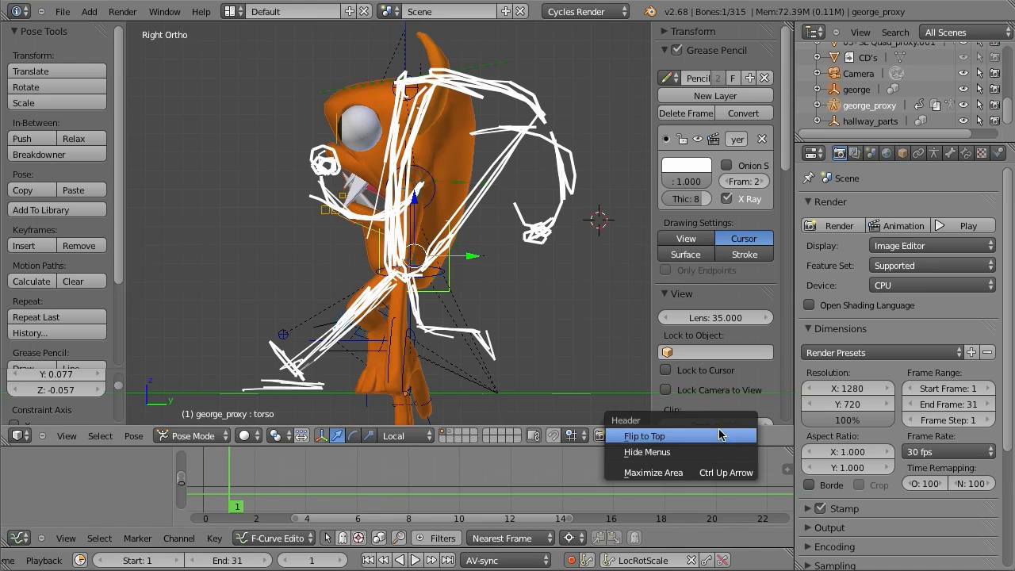
left_click(674, 474)
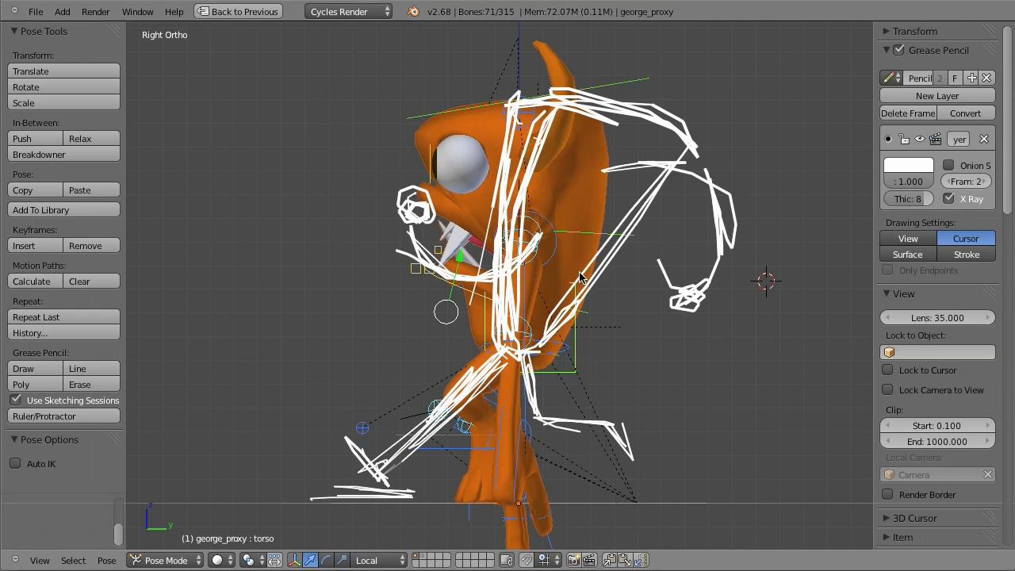
Make the sketch layer fainter and thinner by setting its opacity to 0.456 and its thickness to 2.
mouse_move(920, 201)
left_mouse_down()
mouse_move(895, 212)
mouse_move(900, 183)
mouse_move(894, 191)
left_mouse_up()
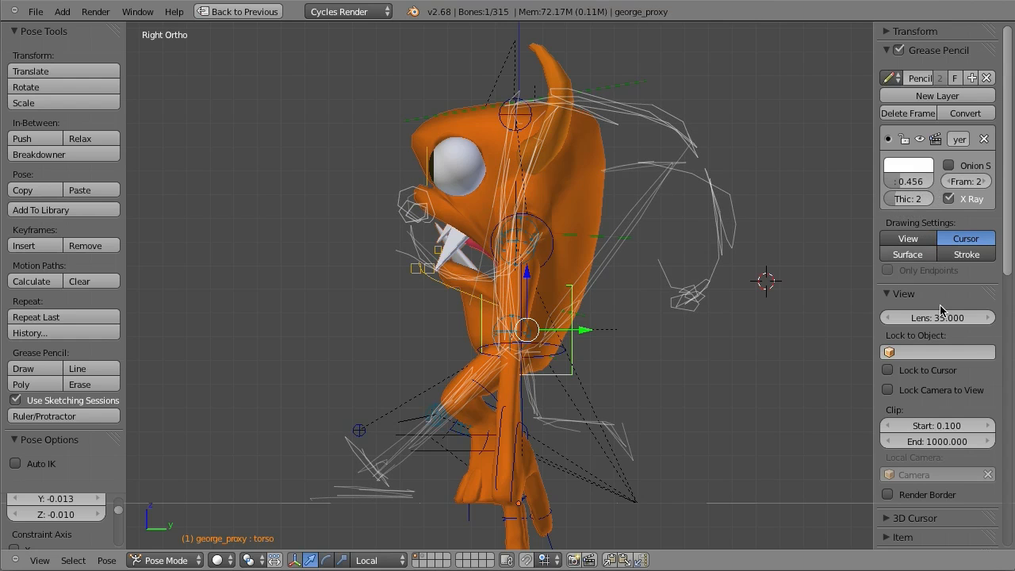
scroll(940, 445, "down", 10)
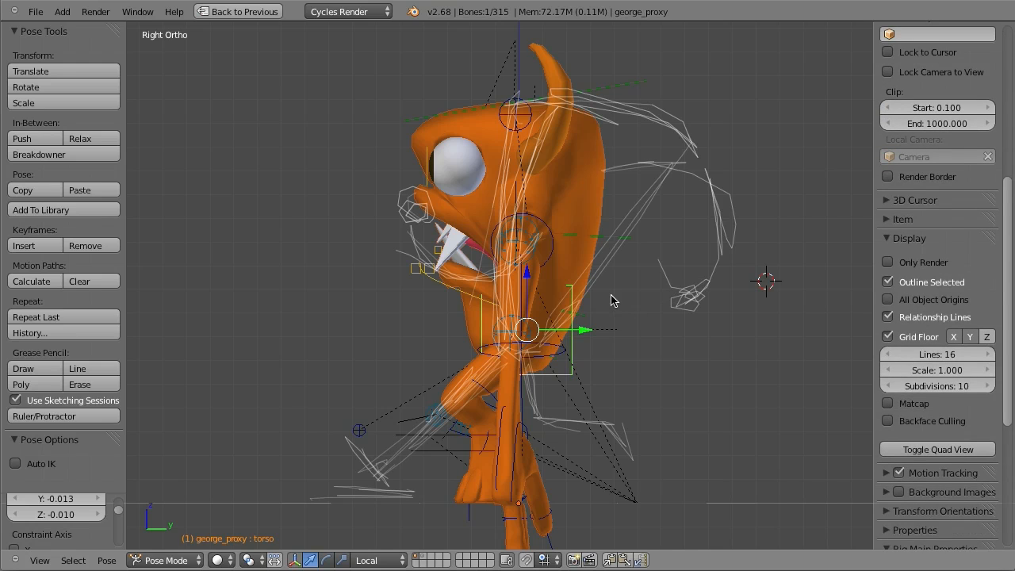
scroll(976, 460, "up", 15)
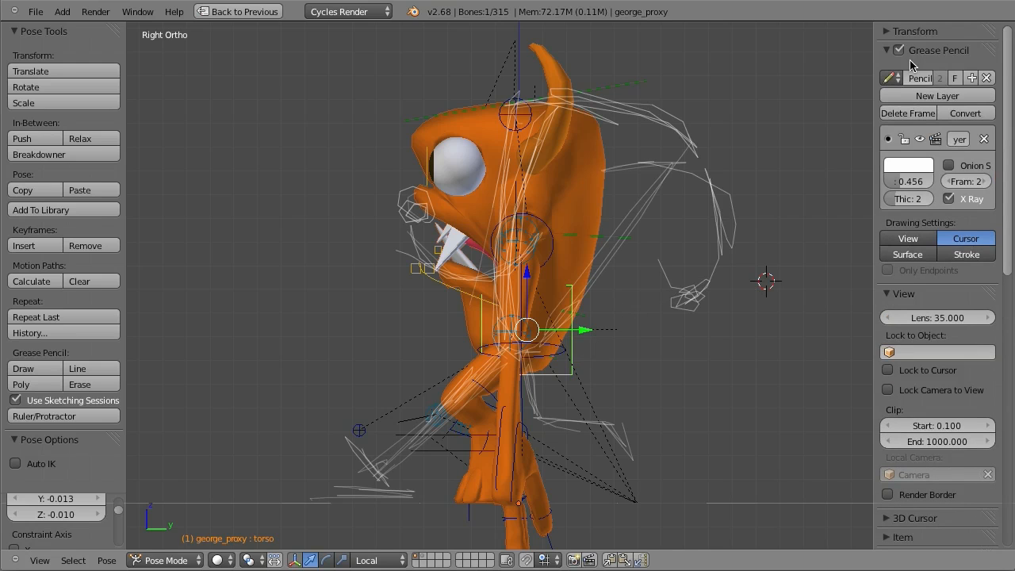
Raise the torso control by about 0.033 to fit the sketched pose and select the chest control.
key("g")
left_click(571, 341)
right_click(605, 234)
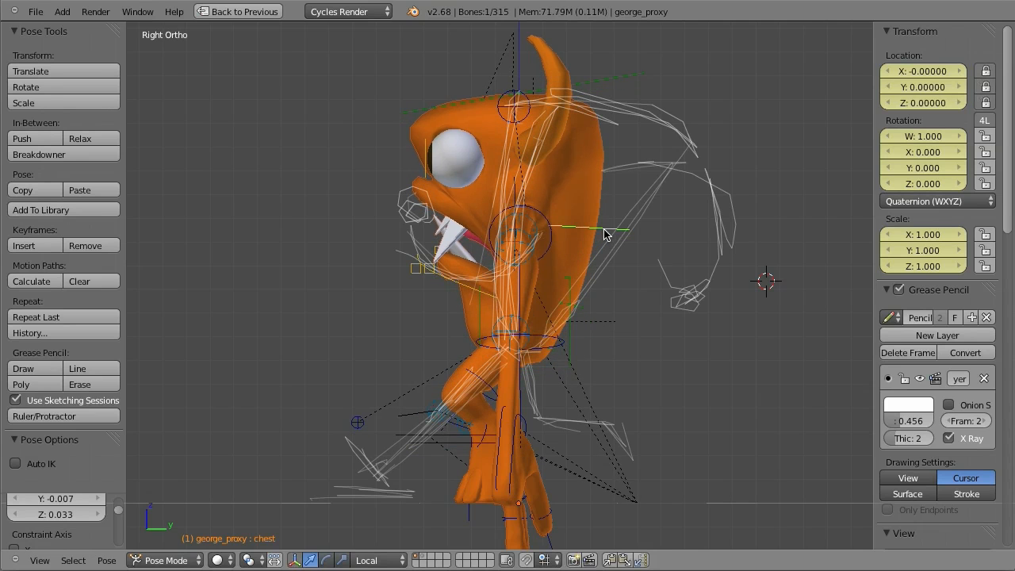
Rotate the left foot's IK control toes-up and place it forward on the sketched leading foot.
right_click(454, 445)
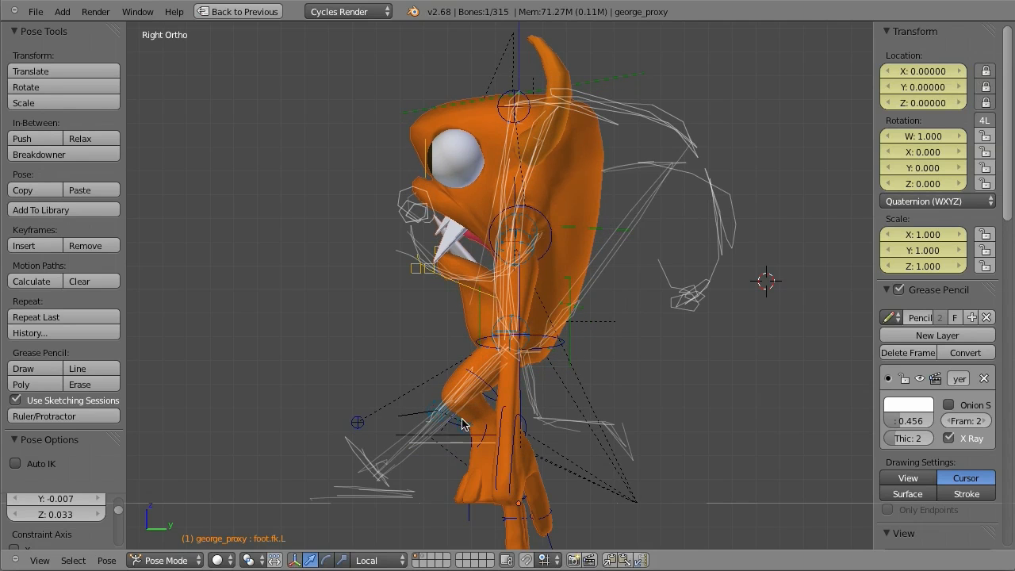
middle_click_drag(460, 422, 469, 370)
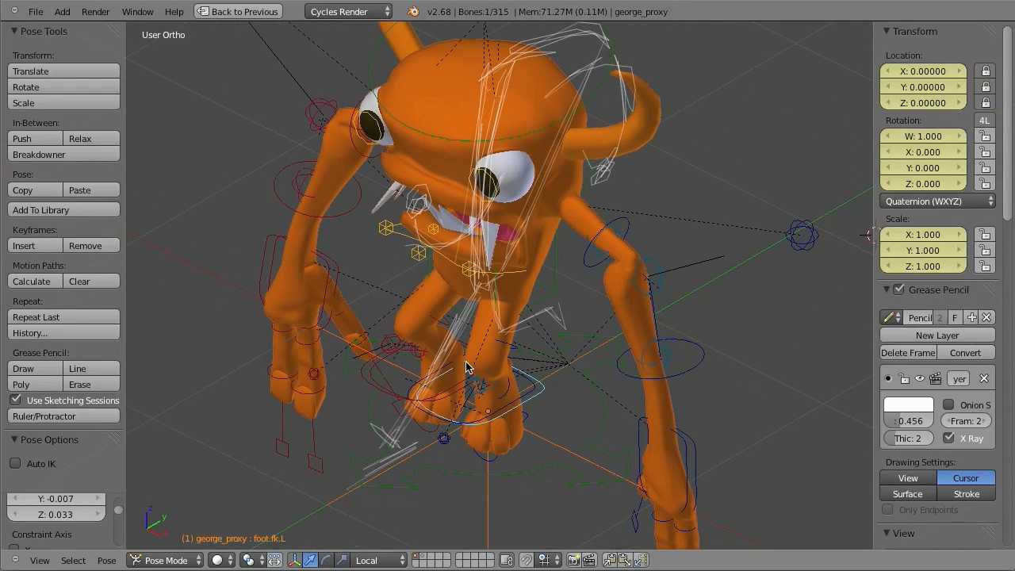
key("KP_3")
right_click(588, 405)
key("r")
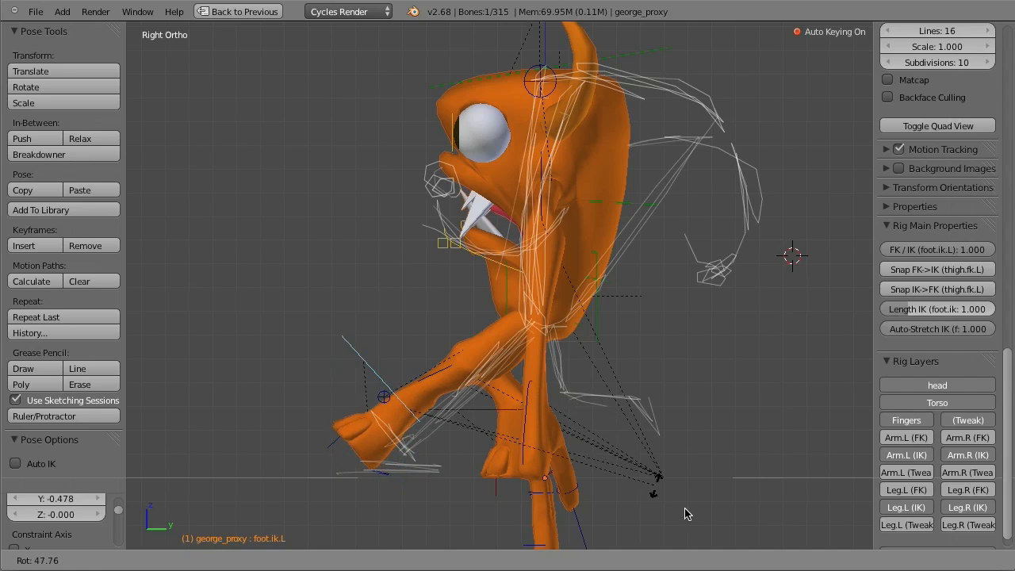
left_click(756, 552)
key("g")
left_click(603, 389)
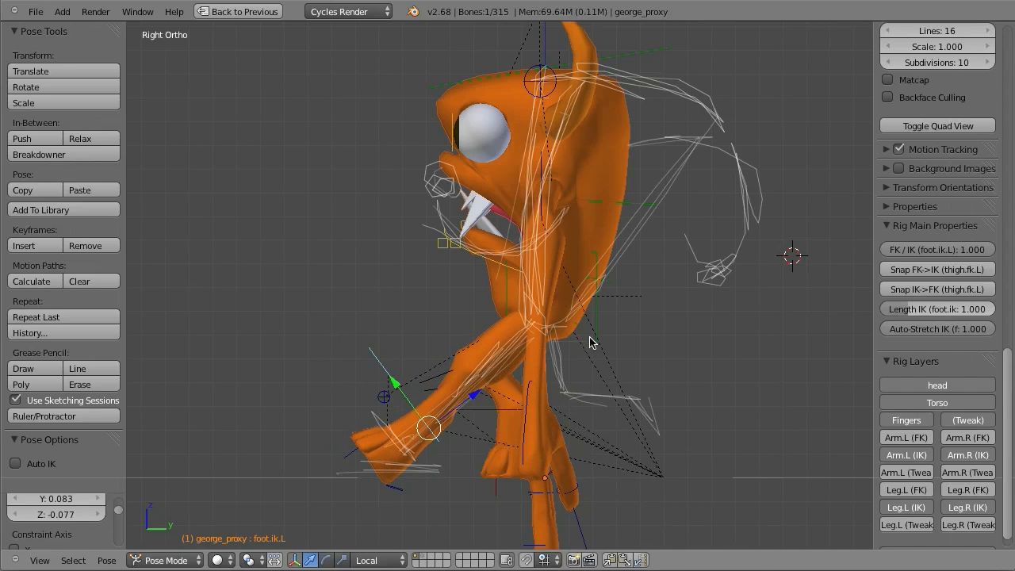
Check the pose from the front and nudge the torso control about 0.03 forward in the side view.
middle_click_drag(596, 346, 532, 319)
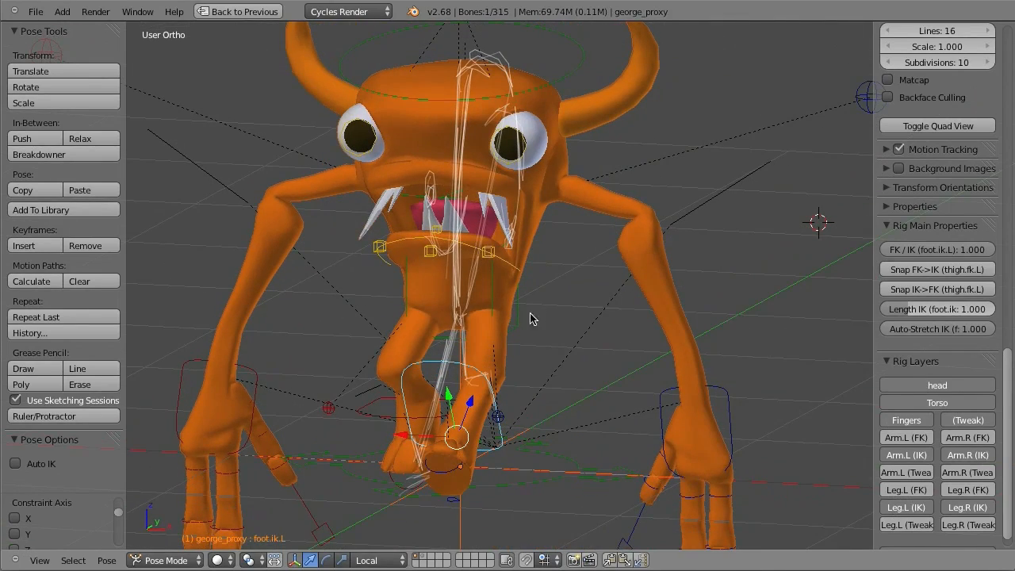
key("KP_3")
right_click(580, 339)
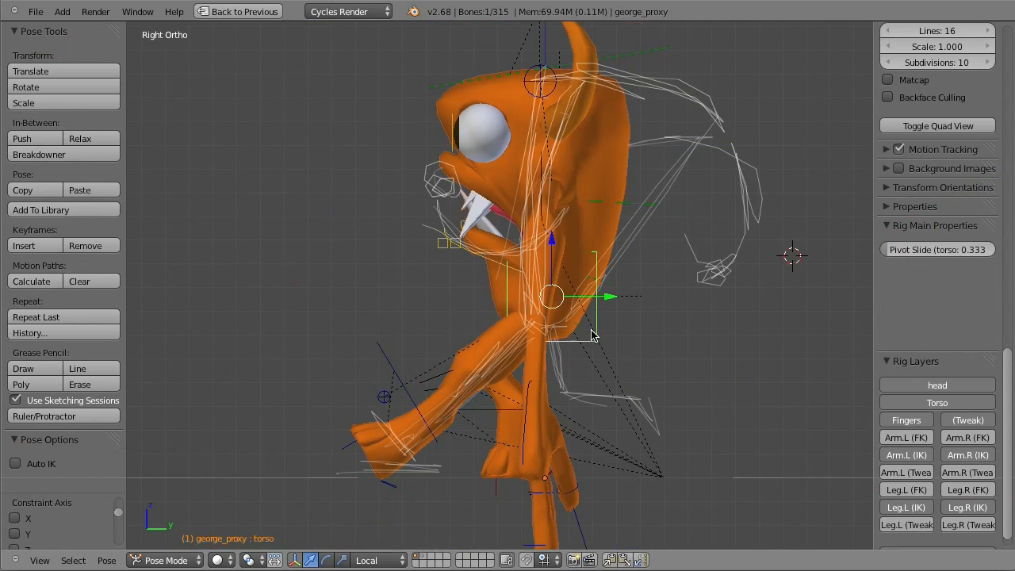
key("g")
left_click(597, 288)
Rotate the chest control so the upper body leans back along the sketched torso line.
right_click(639, 204)
key("r")
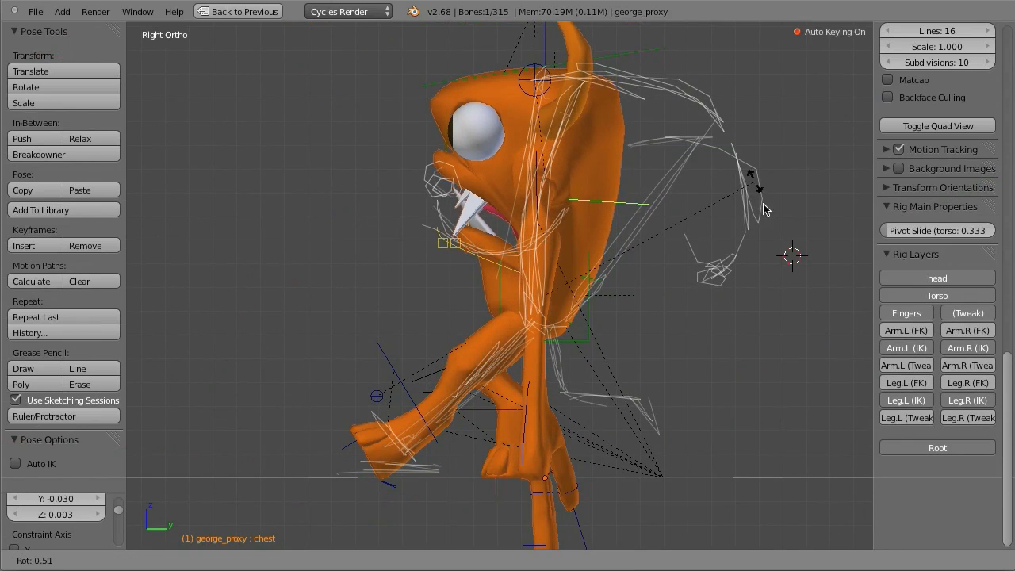
left_click(796, 309)
key("r")
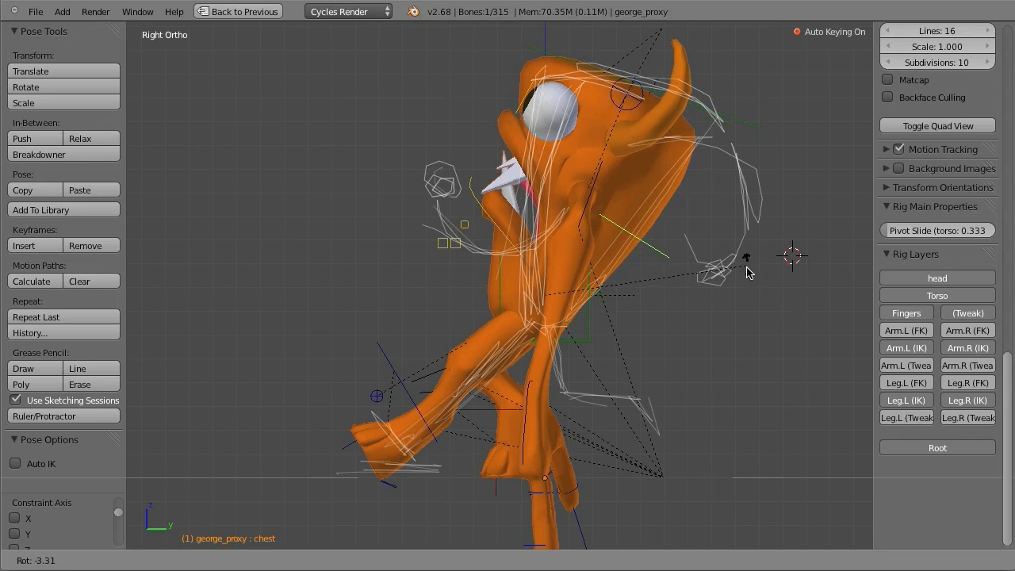
left_click(749, 270)
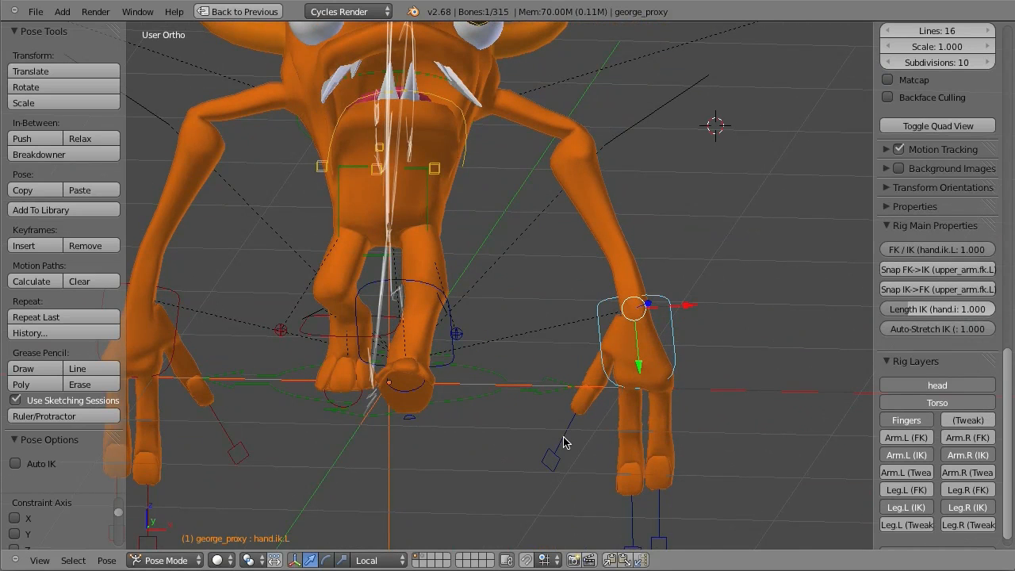
Scale the left hand's thumb and two finger controls to 0.944 and rotate them backward.
right_click(563, 440)
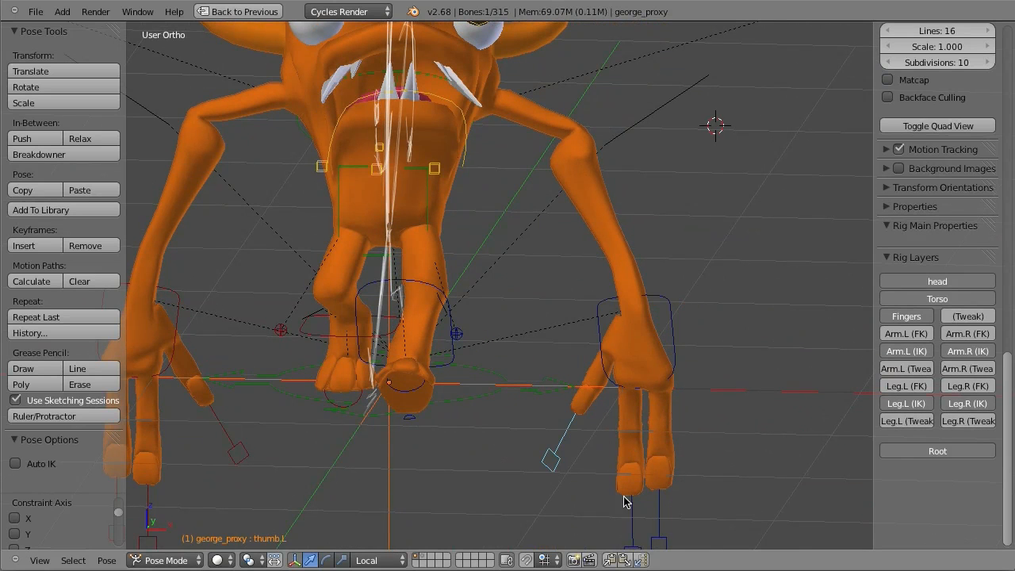
right_click(630, 504, "shift")
right_click(660, 509, "shift")
key("s")
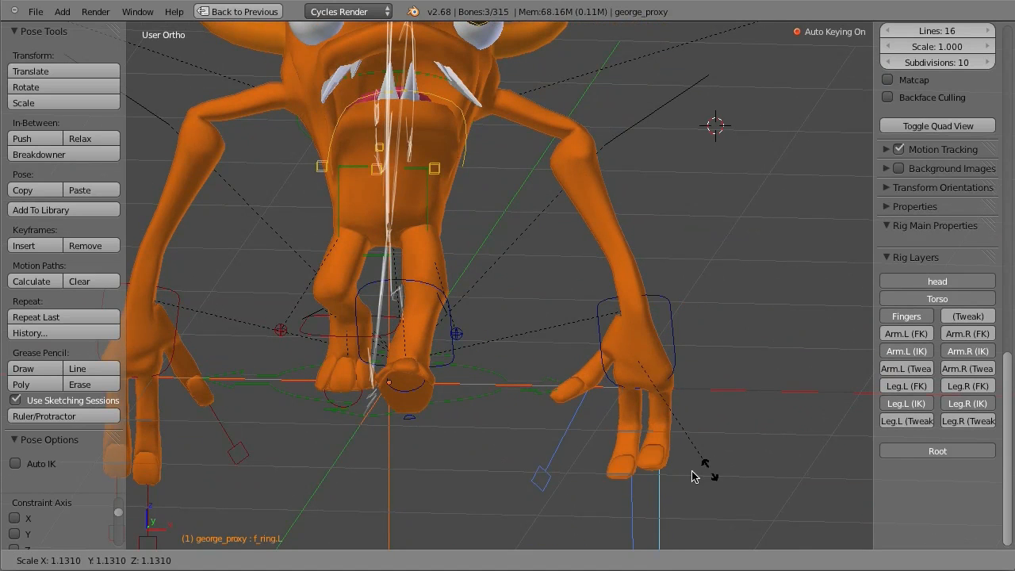
left_click(611, 470)
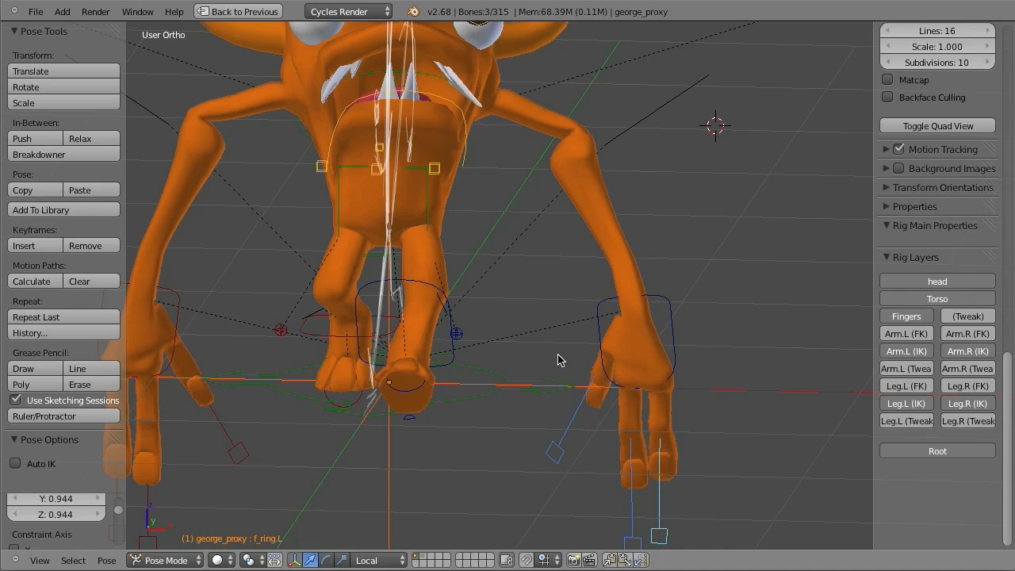
middle_click_drag(561, 361, 499, 413)
key("r")
left_click(530, 438)
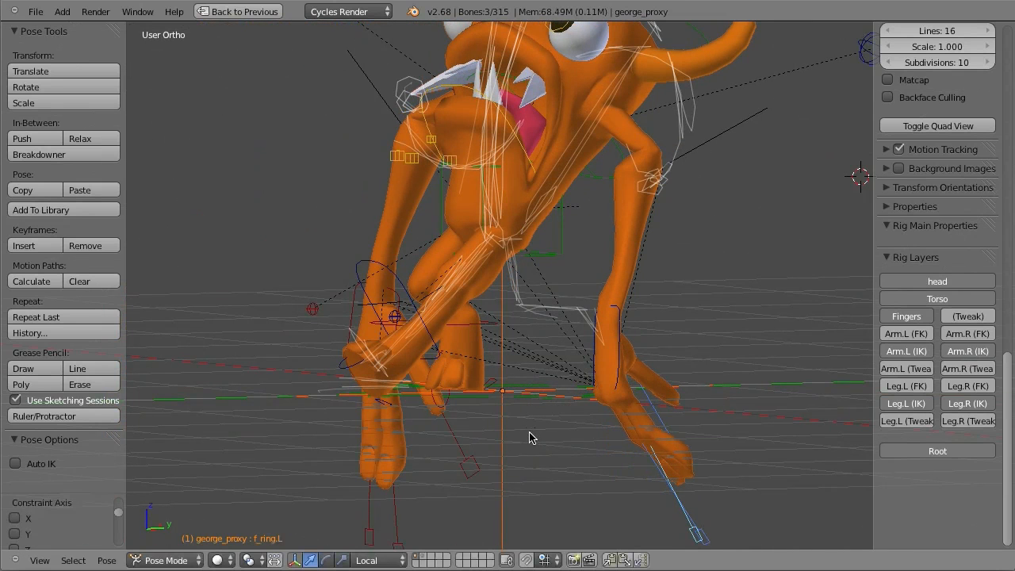
Move the left hand's IK control up and back behind the body toward the sketched rear hand.
right_click(602, 310)
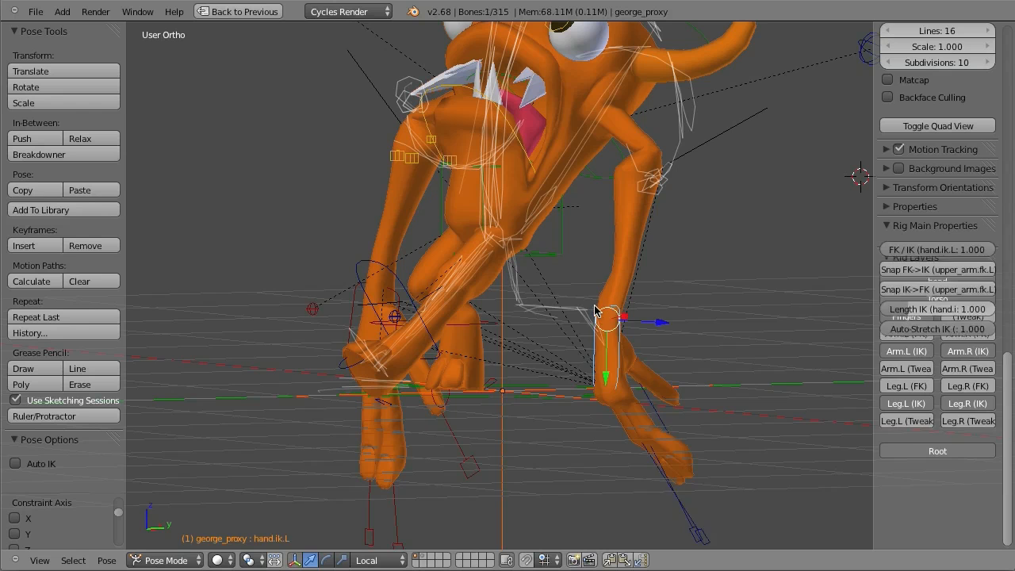
key("KP_3")
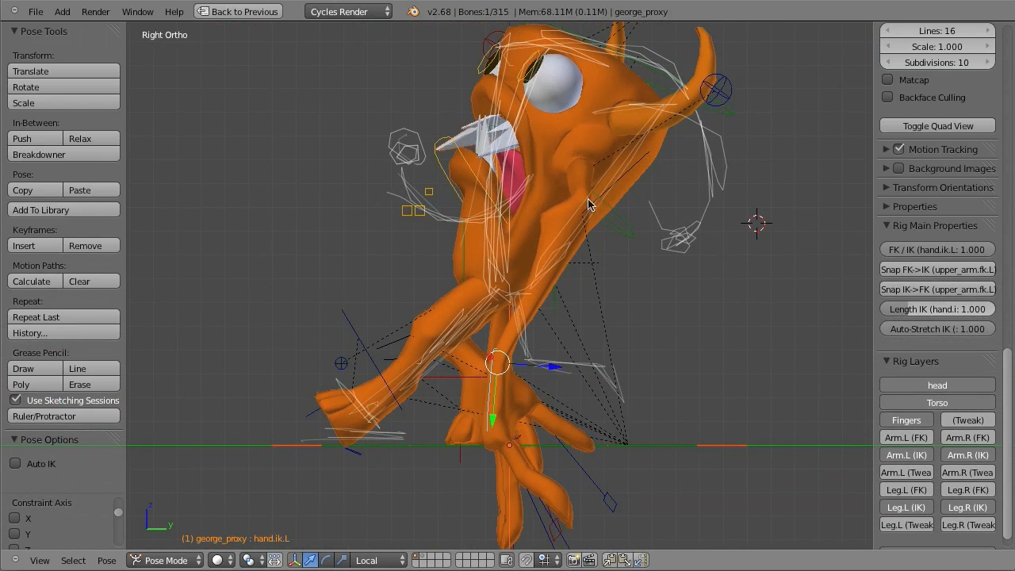
key("g")
left_click(835, 225)
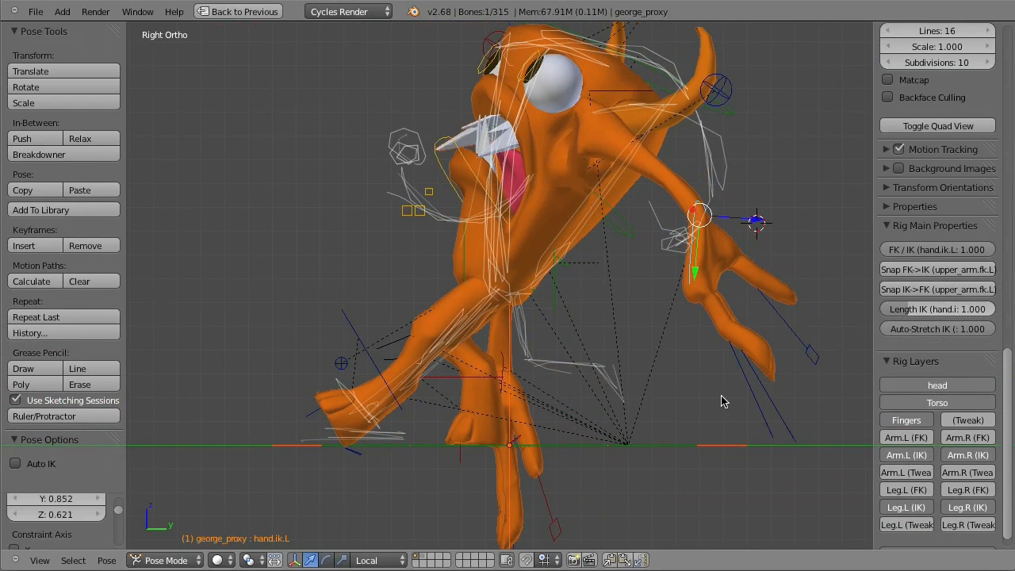
Shift the torso control about 0.02 back and down to refine the hips, and select the chest control.
key("g")
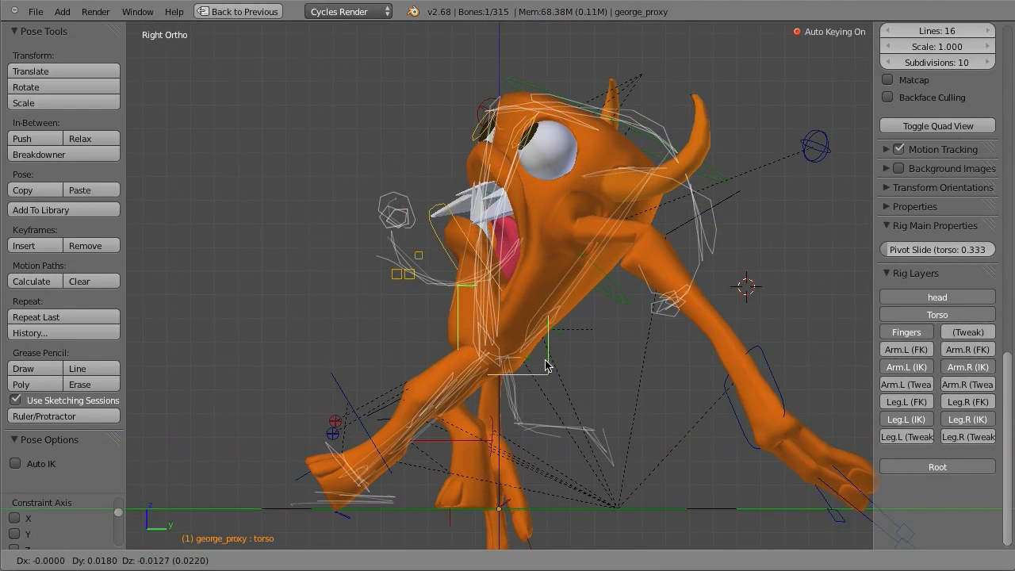
left_click(542, 359)
right_click(602, 279)
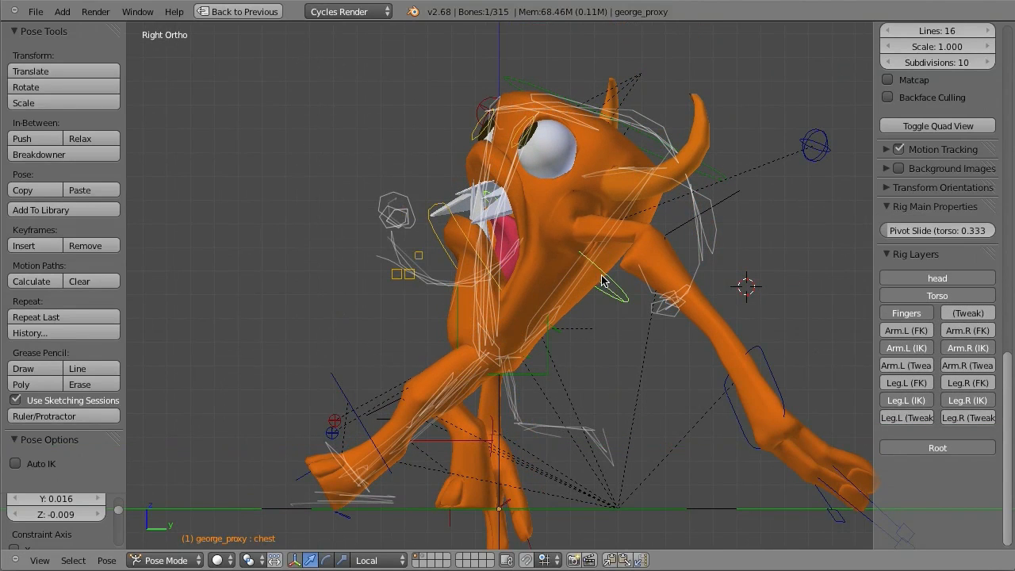
Move the right foot's IK control back about 0.49 and up about 0.06, rotate it, and nudge it onto the sketched rear foot.
right_click(465, 445)
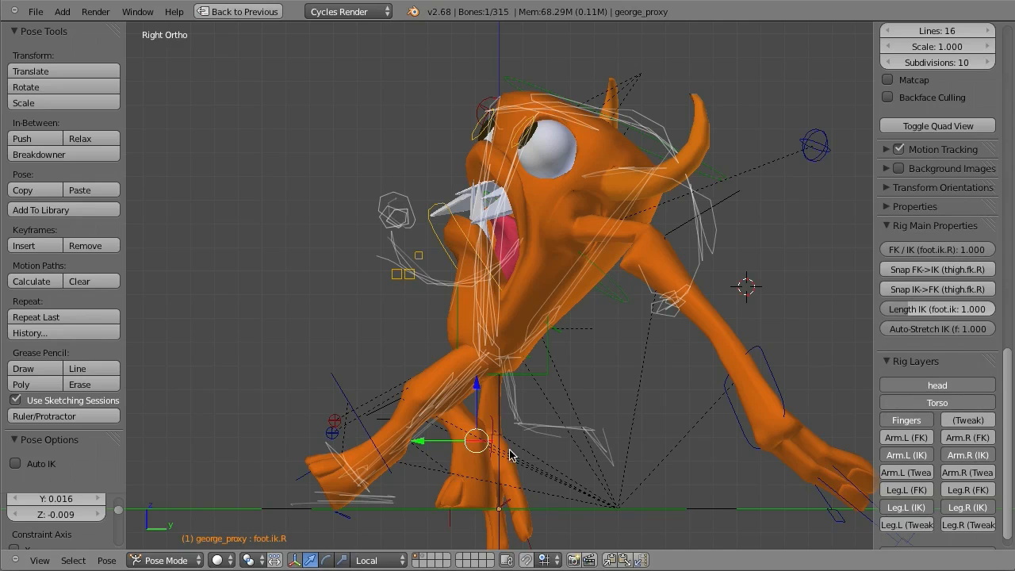
key("g")
left_click(694, 386)
key("r")
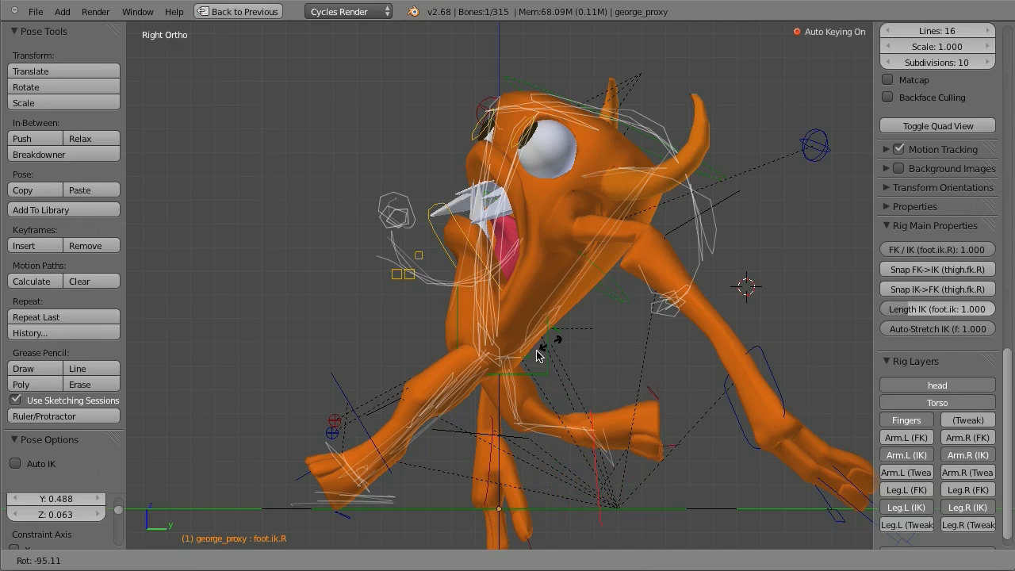
left_click(625, 392)
key("g")
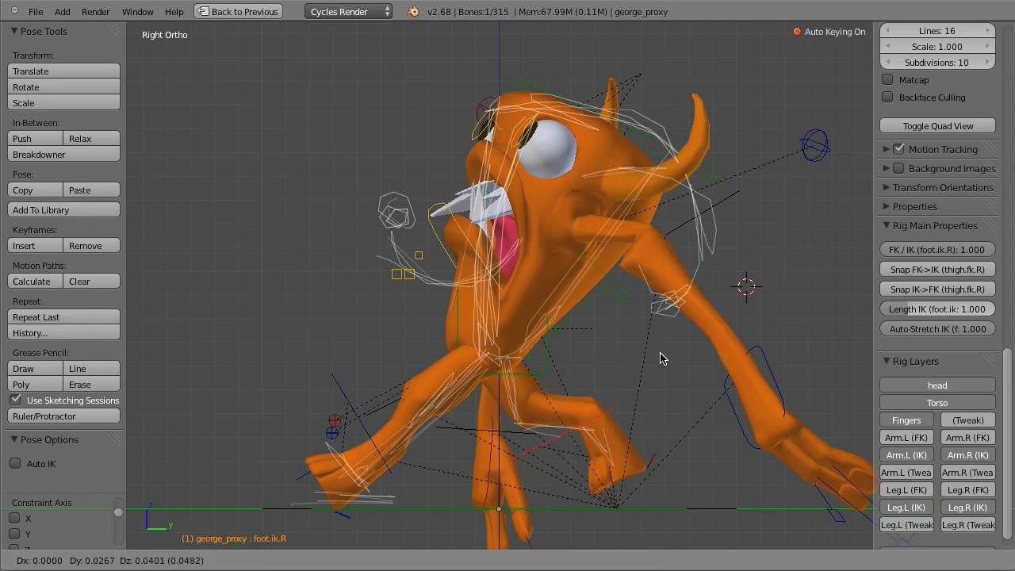
left_click(660, 361)
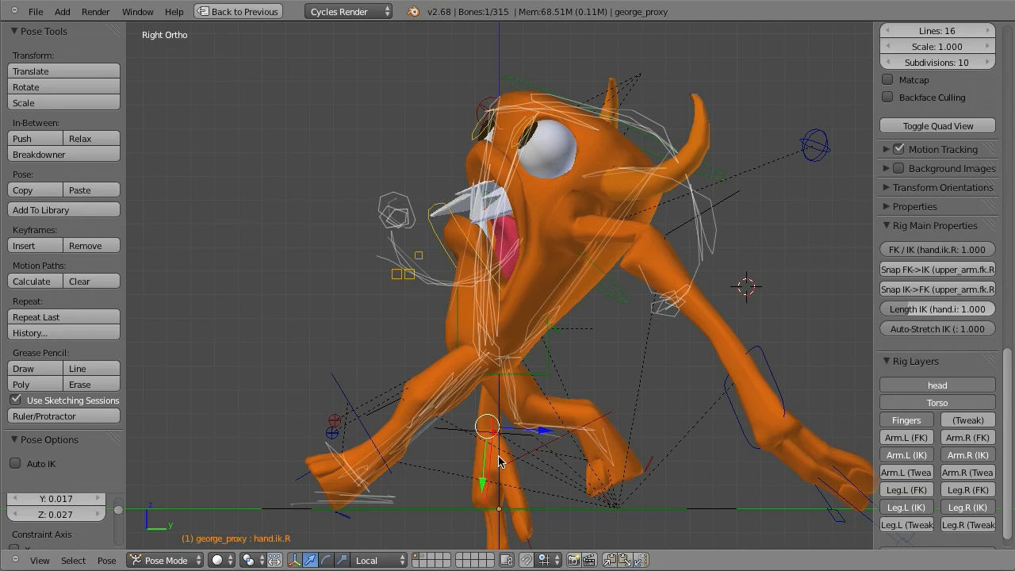
Move the right hand's IK control forward and up, rotate it to point ahead, and shift it slightly lower and farther forward.
key("g")
left_click(527, 221)
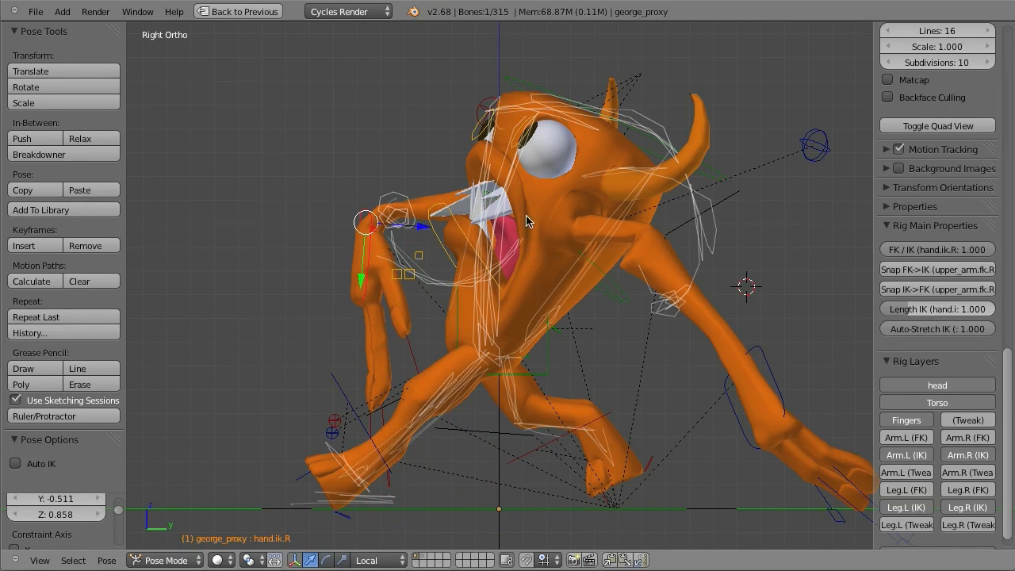
key("r")
left_click(362, 362)
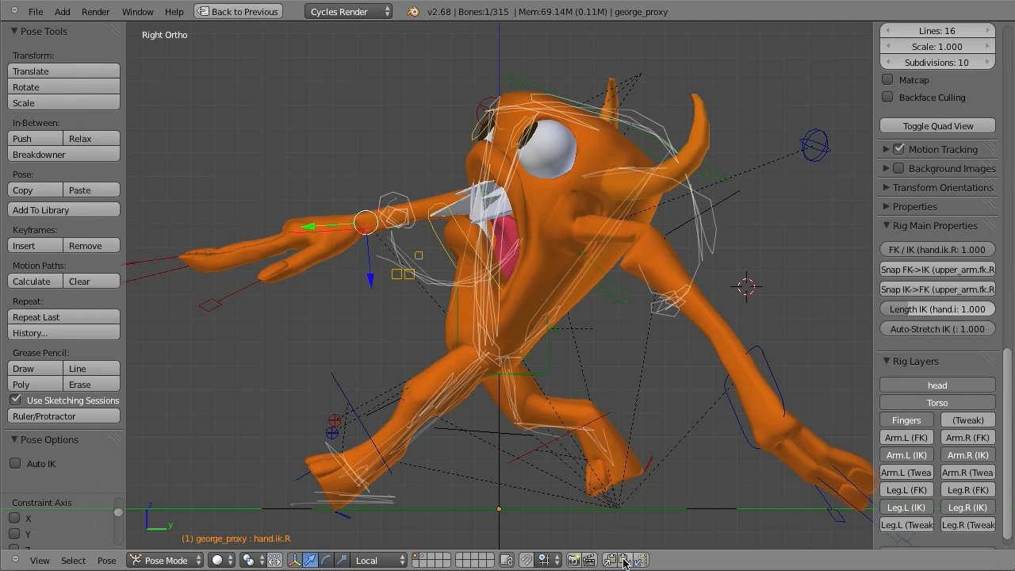
key("g")
left_click(398, 327)
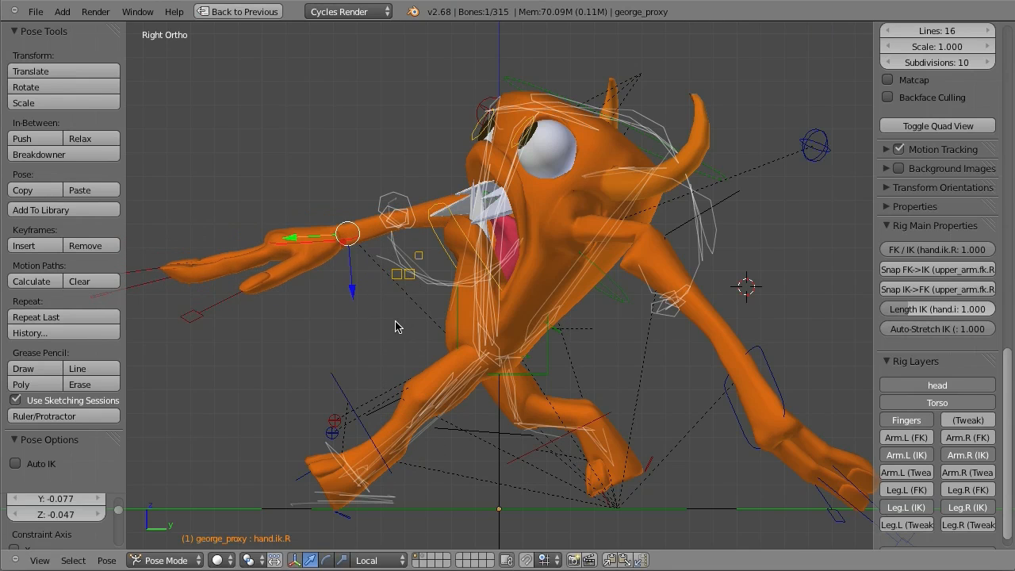
Scale the right hand's thumb and two finger controls to 0.894 and rotate them so the fingers curl downward.
middle_click_drag(230, 289, 297, 296, "shift")
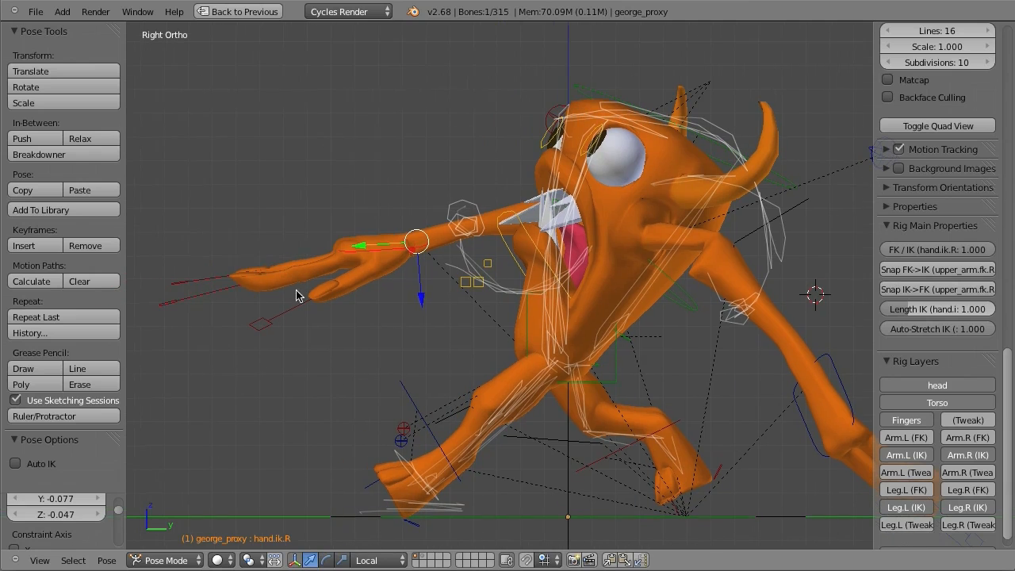
right_click(202, 281)
key("s")
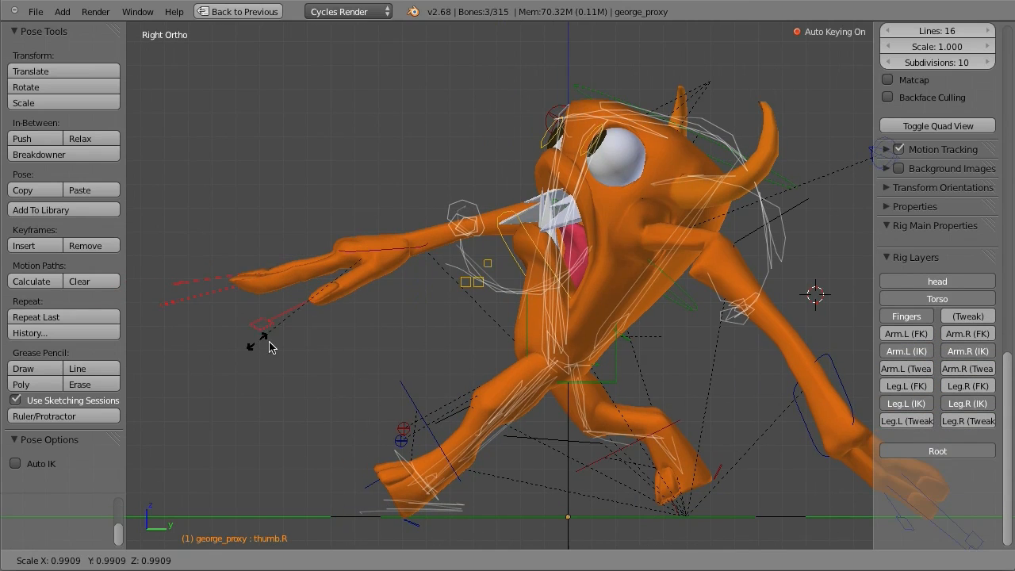
left_click(276, 344)
key("r")
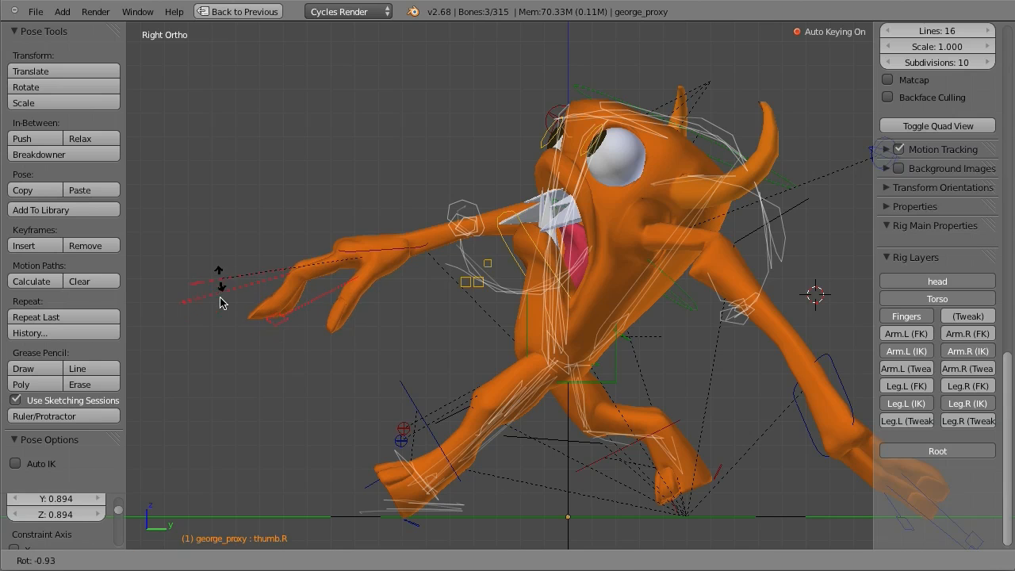
left_click(277, 315)
Move the left hand's IK control about 0.144 back and 0.104 up behind the body.
right_click(844, 399)
middle_click_drag(845, 399, 722, 381, "shift")
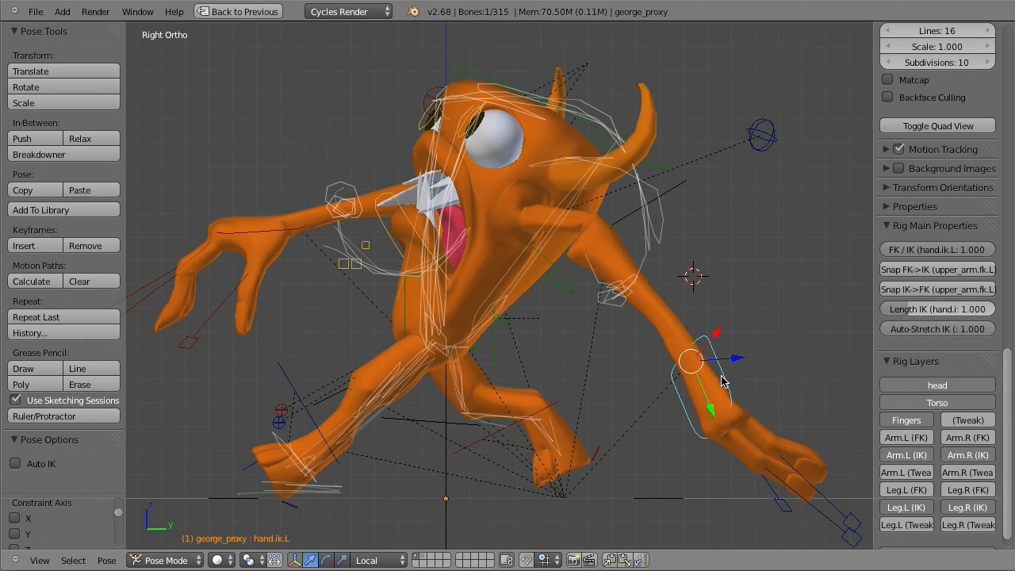
key("g")
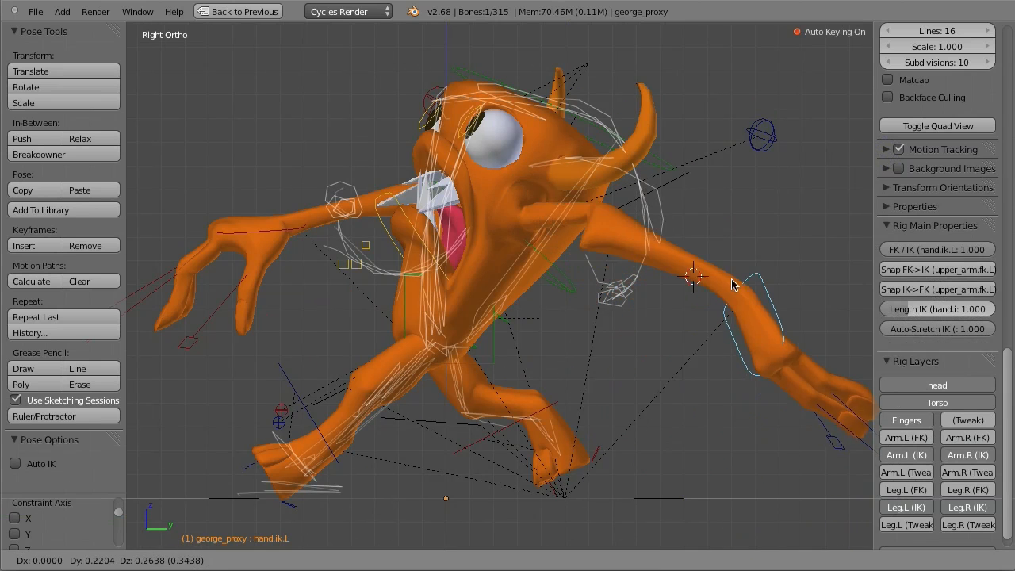
left_click(784, 369)
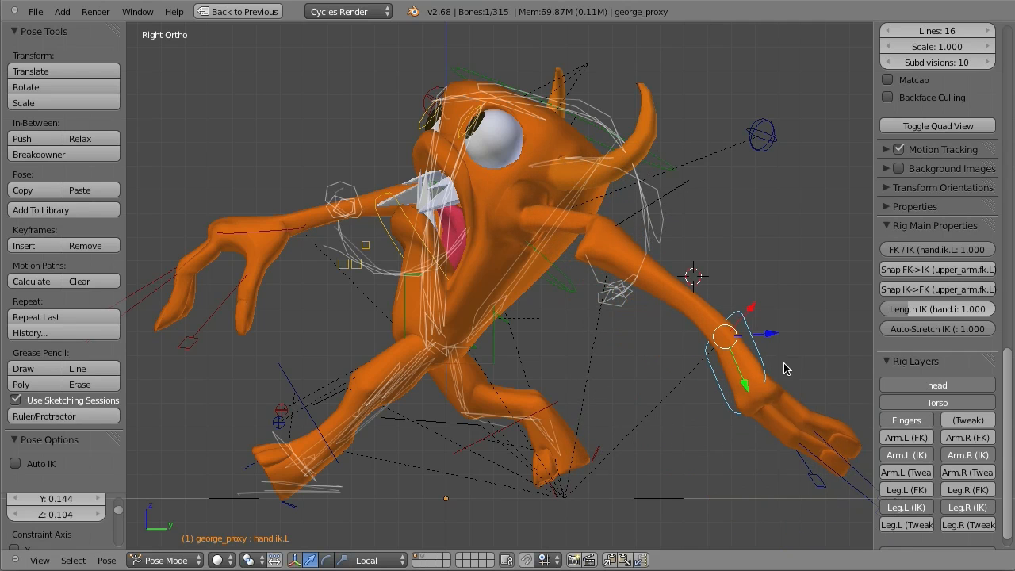
Rotate the left arm's upper arm, forearm and hand FK controls in turn.
right_click(542, 276)
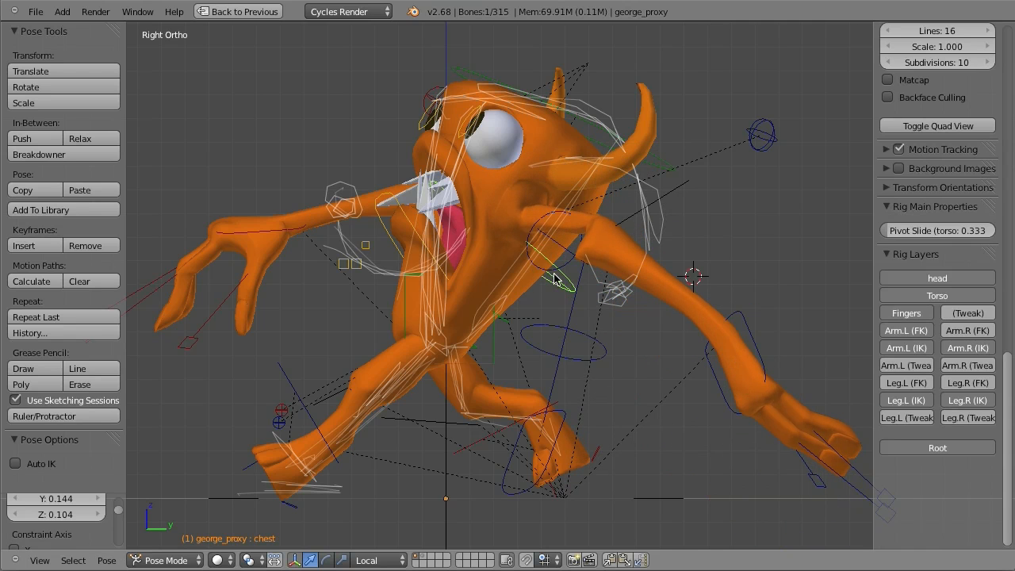
right_click(562, 277)
key("r")
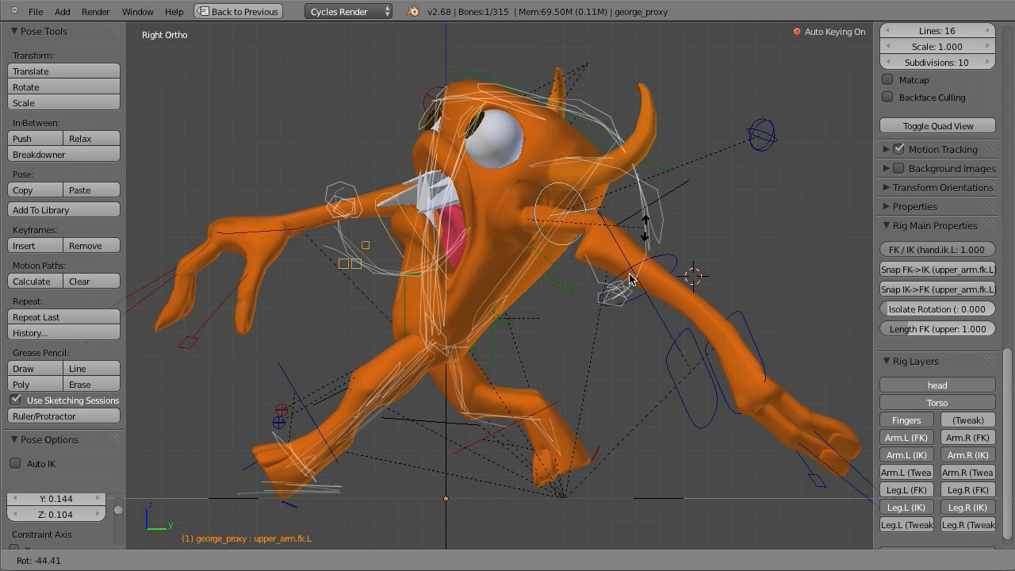
left_click(682, 316)
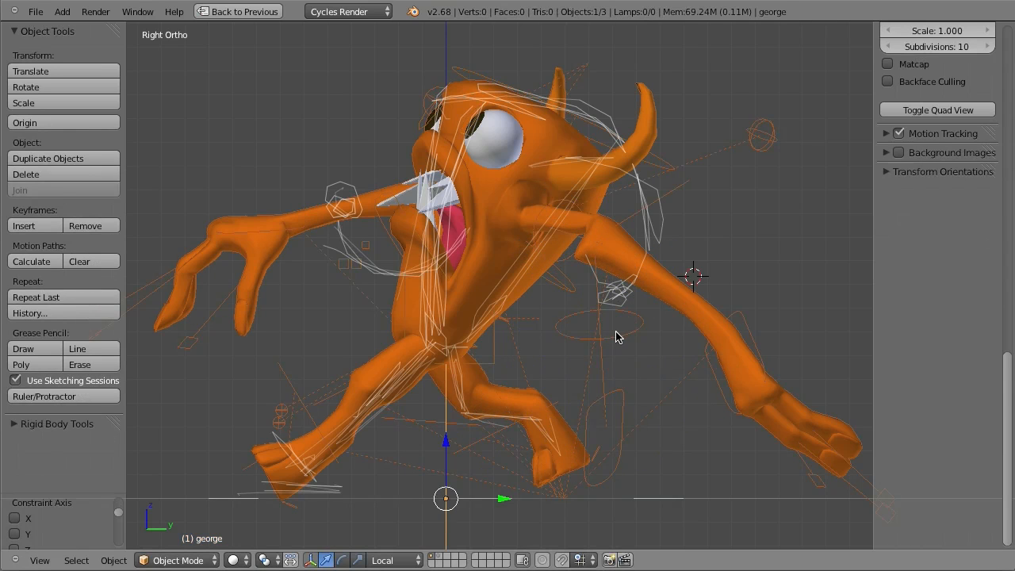
right_click(599, 370)
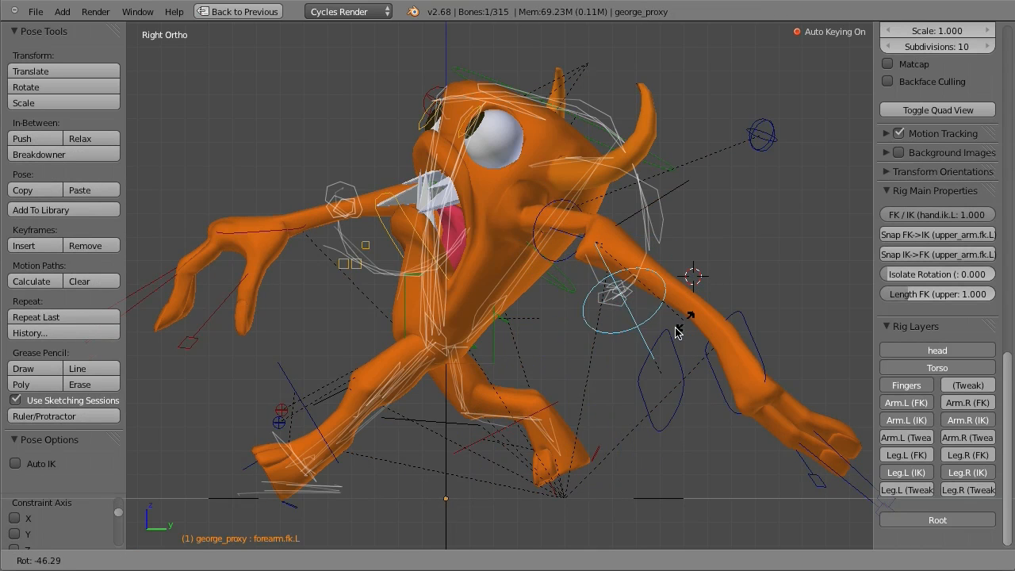
right_click(646, 374)
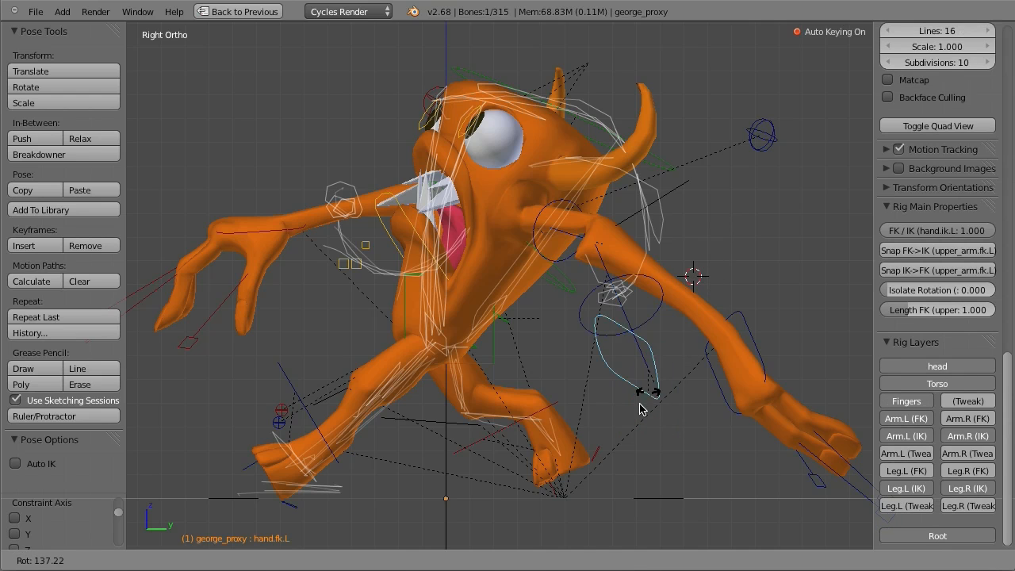
Reposition the right hand's IK control in front of the body and move the right elbow target down and forward.
right_click(270, 231)
key("g")
left_click(390, 312)
middle_click_drag(390, 312, 403, 229)
right_click(279, 205)
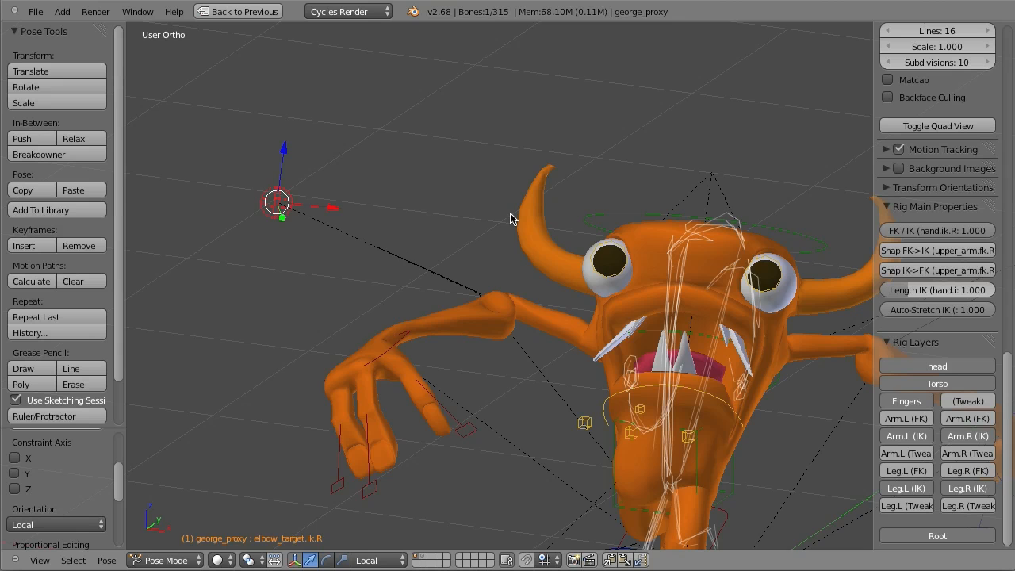
key("KP_3")
key("g")
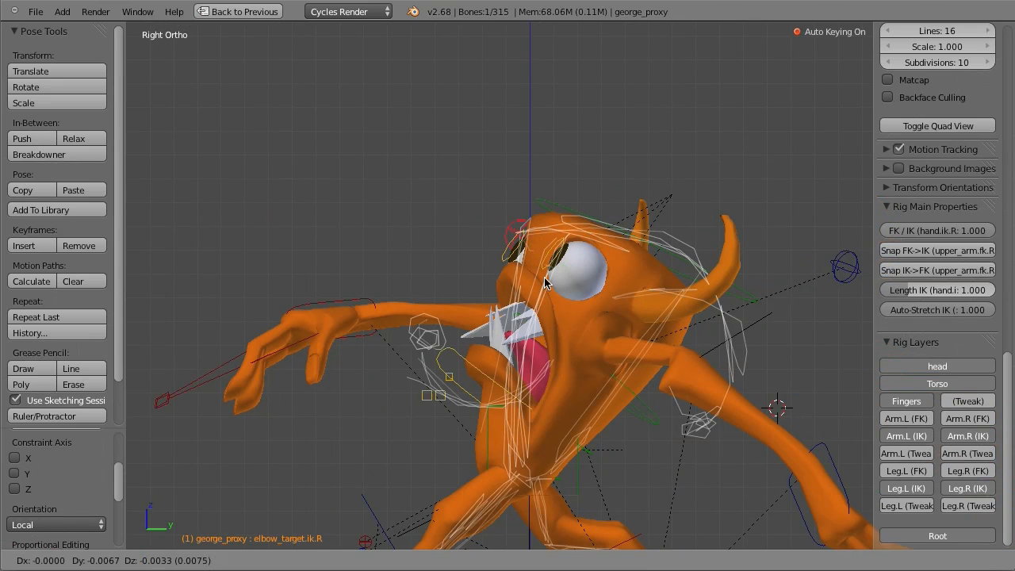
left_click(441, 492)
Move the left elbow target about 0.32 up and inward, and select the left hand's IK control.
middle_click_drag(440, 492, 577, 370)
key("g")
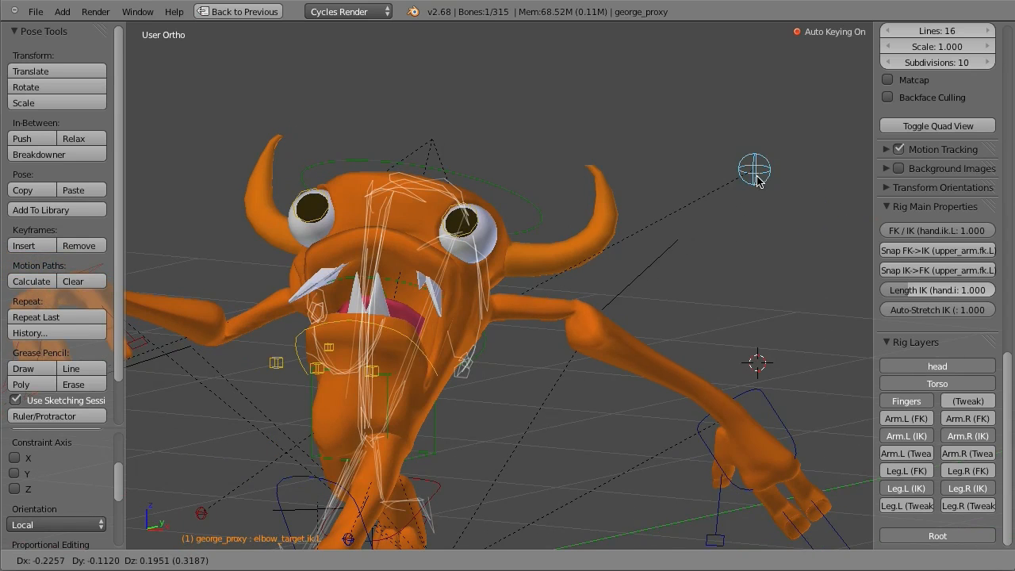
left_click(755, 181)
middle_click_drag(722, 409, 789, 395)
right_click(781, 391)
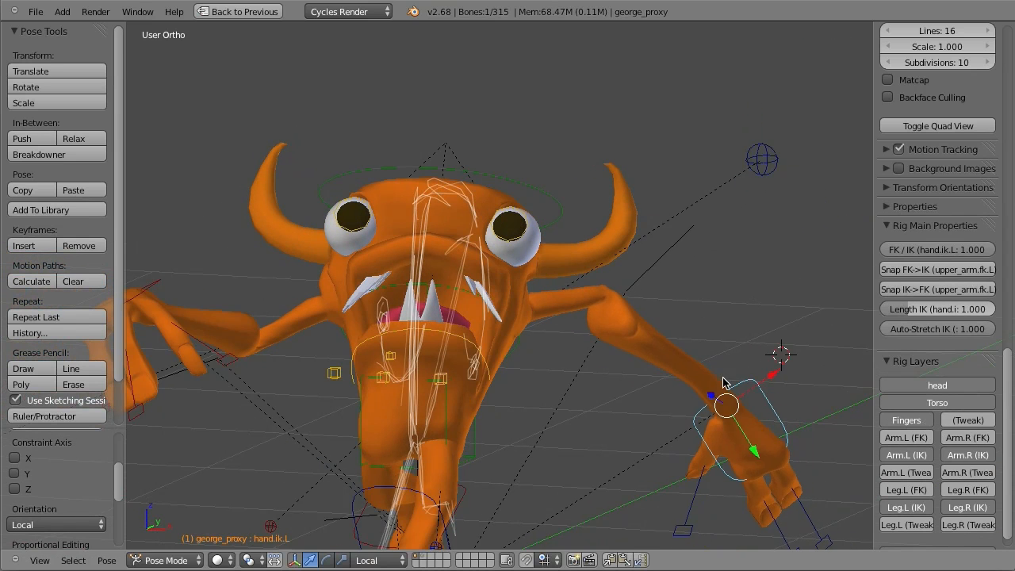
Move the right elbow target inward and down beneath the forearm from a front angle.
middle_click_drag(405, 401, 499, 323)
right_click(211, 367)
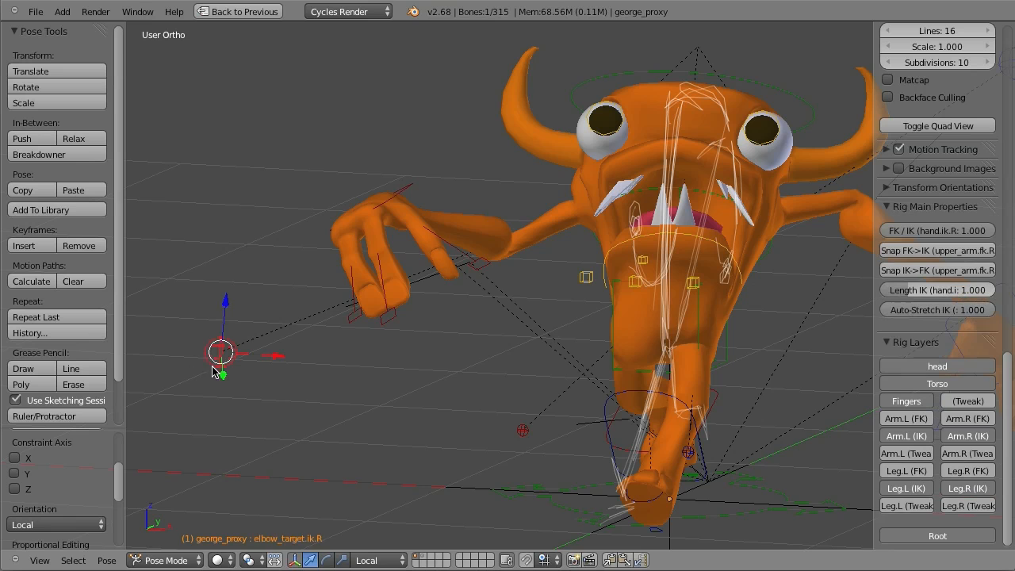
key("g")
left_click(438, 417)
Rotate the right hand's IK control in the front and side views, and move it down and forward.
right_click(367, 296)
key("r")
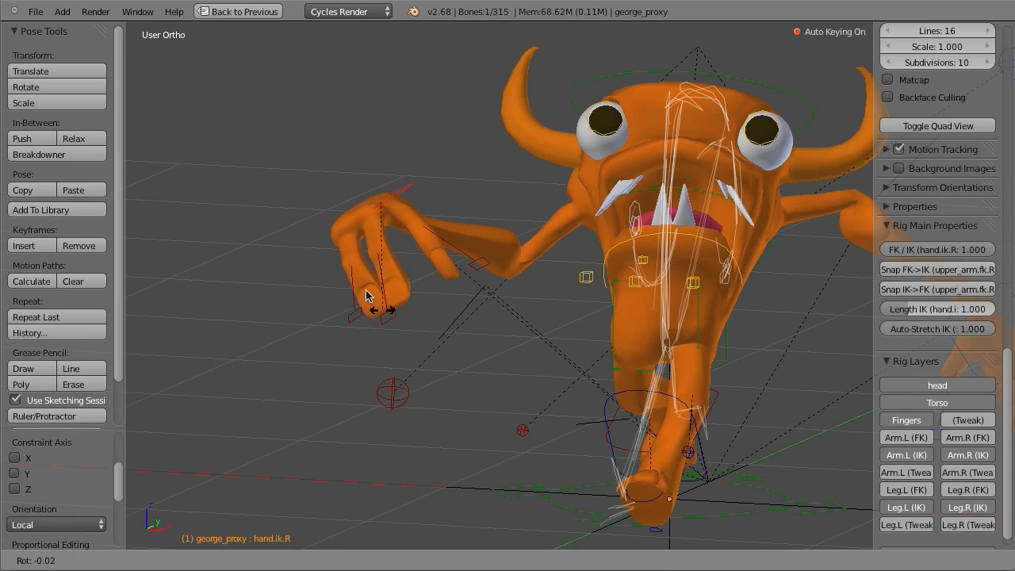
left_click(317, 192)
key("KP_3")
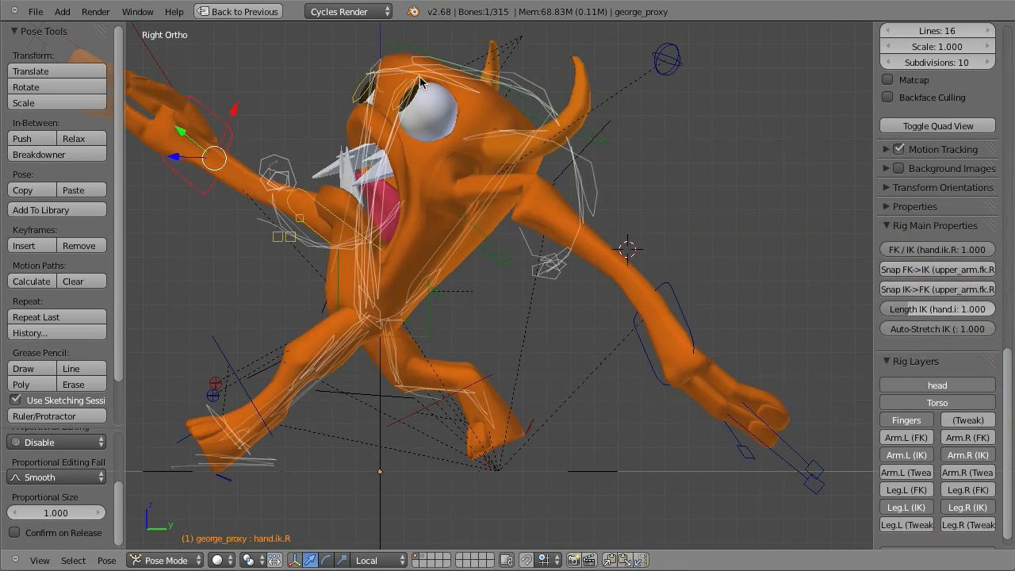
key("r")
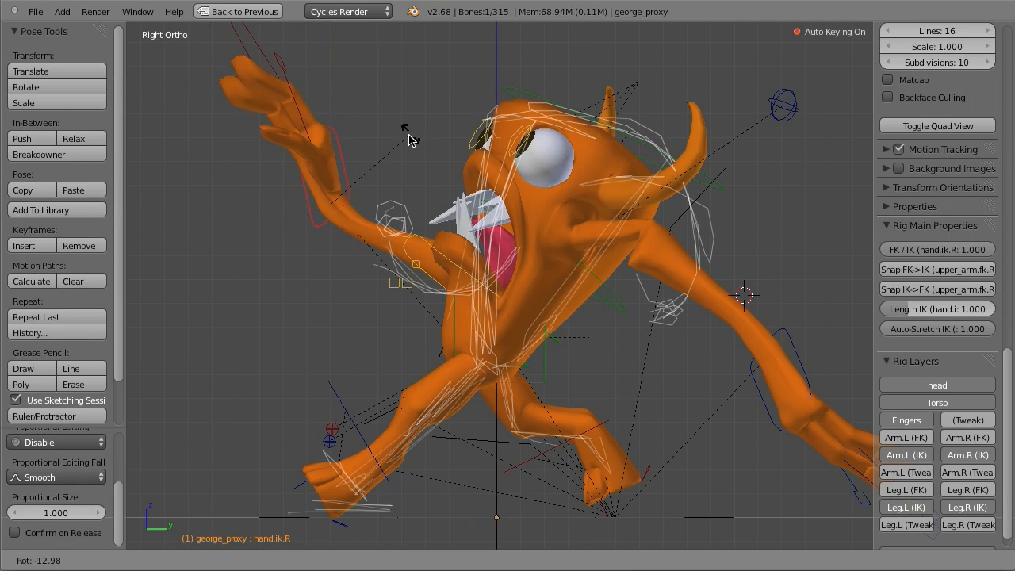
left_click(411, 136)
key("g")
left_click(358, 251)
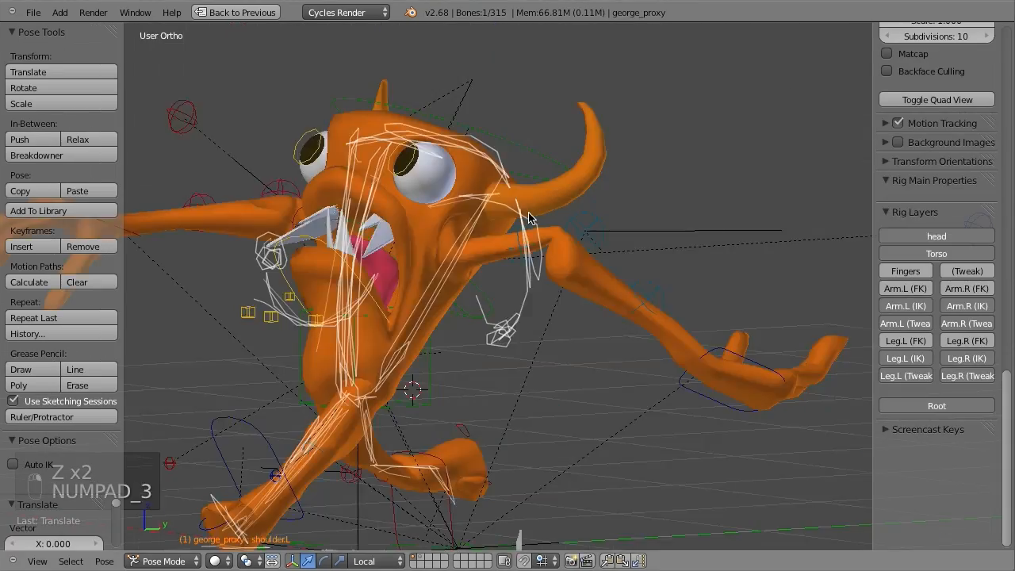
Trackball-rotate the left shoulder control, and adjust the opposite shoulder's rotation the same way.
key("r")
key("r")
left_click(464, 225)
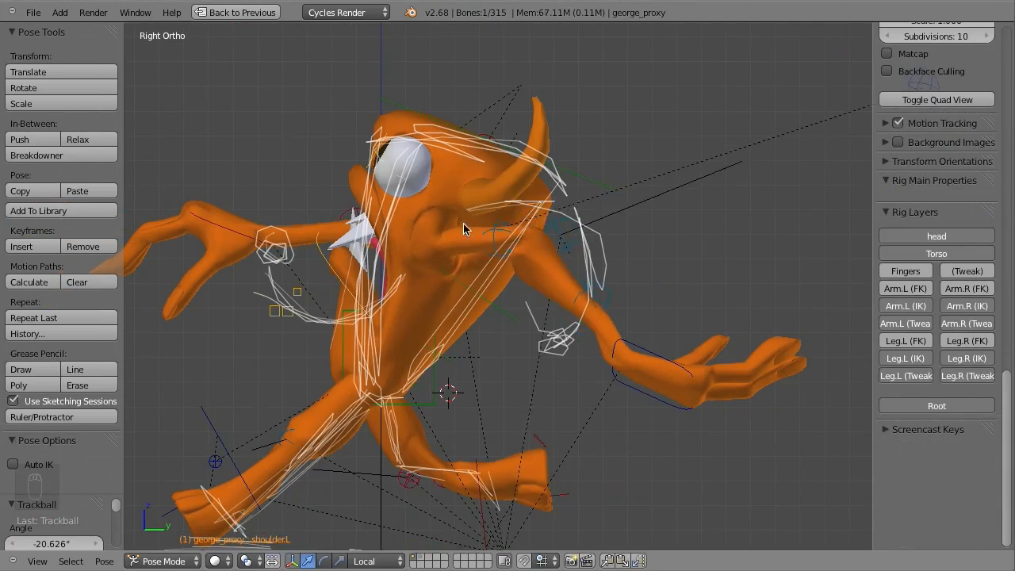
middle_click_drag(465, 227, 626, 253)
key("z")
right_click(313, 268)
key("z")
middle_click_drag(405, 266, 665, 244)
key("r")
key("r")
left_click(586, 273)
Refine the right arm's placement in side view and lower the right elbow target to beside the front thigh.
right_click(748, 201)
key("KP_3")
scroll(445, 257, "up", 2)
key("g")
left_click(434, 299)
right_click(334, 111)
key("g")
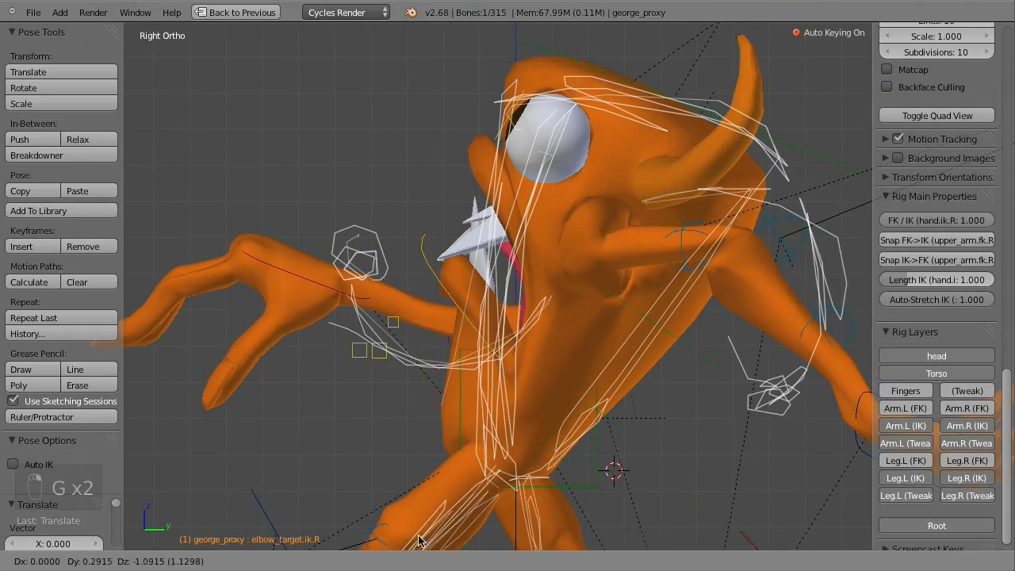
left_click(375, 520)
Rotate the right hand's IK control by 31.015° and reposition it in side view.
right_click(281, 274)
key("r")
left_click(326, 242)
key("g")
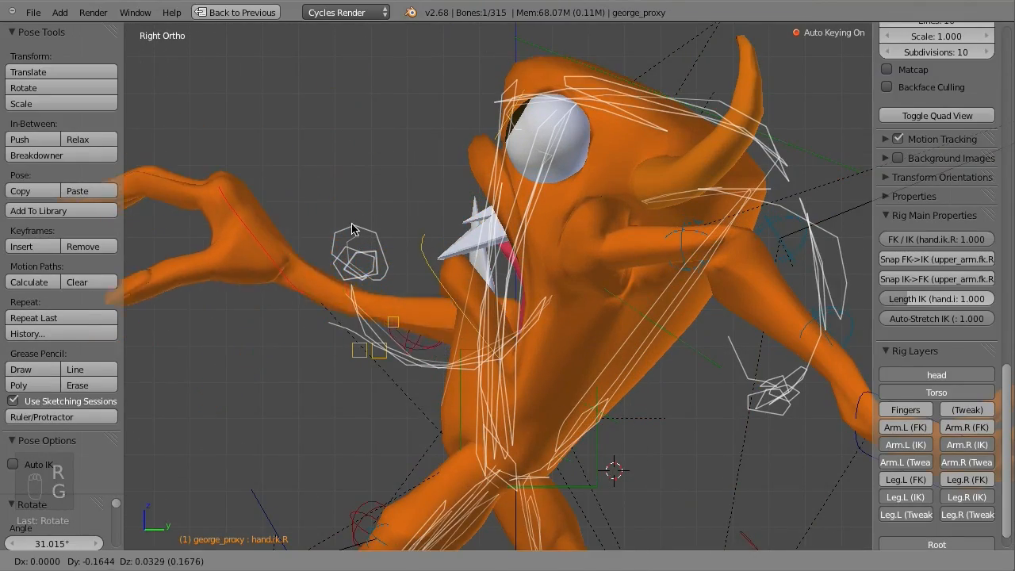
left_click(415, 202)
Shift the right hand's IK control sideways by 0.447 from a front angle and trackball-rotate it.
middle_click_drag(415, 201, 274, 316)
scroll(274, 317, "down", 4)
key("r")
key("r")
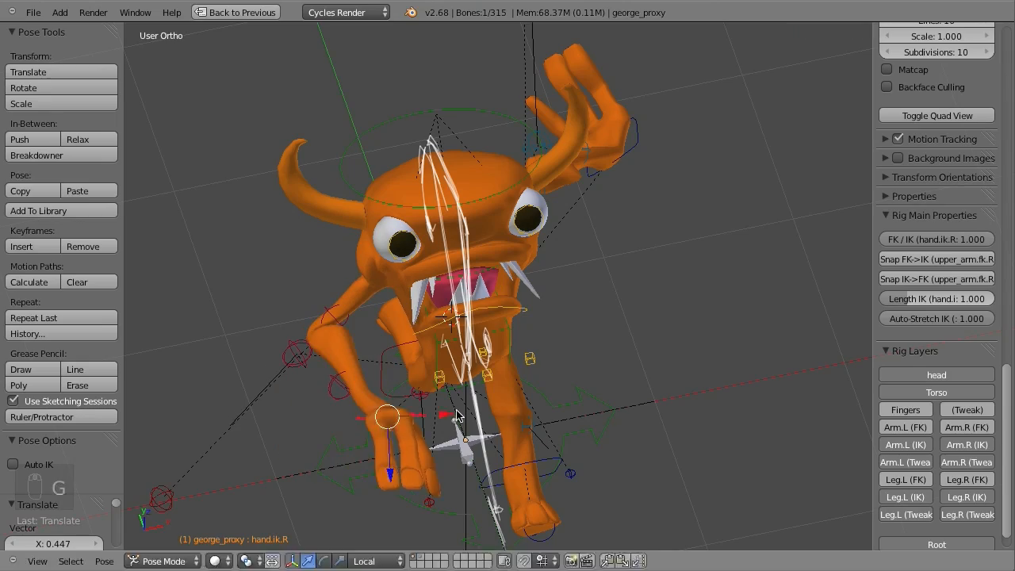
left_click(373, 429)
Move the right elbow target inward toward the body, with an X offset of 0.574.
middle_click_drag(373, 429, 254, 317)
right_click(134, 441)
middle_click_drag(278, 329, 339, 246, "shift")
key("g")
left_click(583, 291)
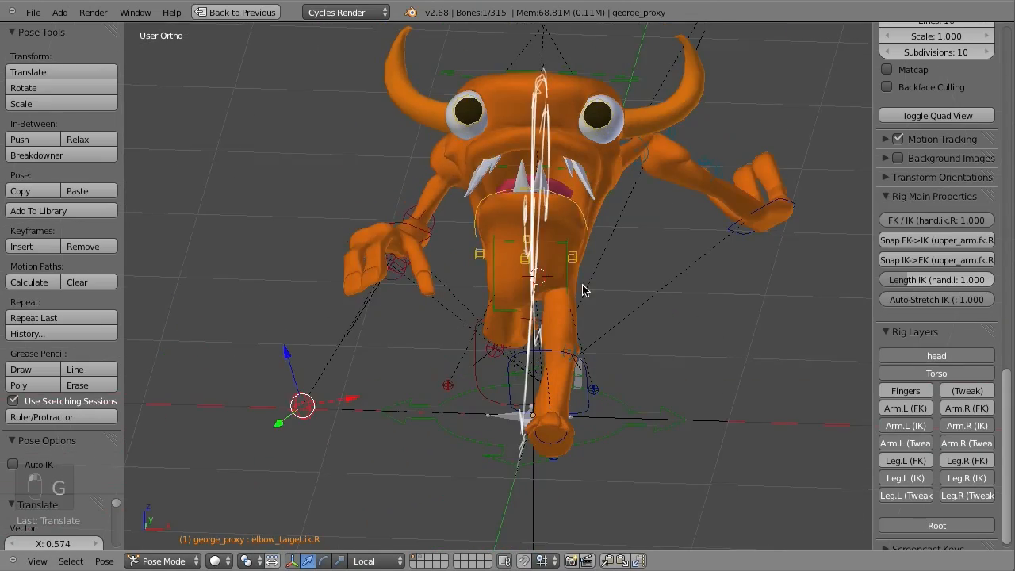
Move the left hand's IK control slightly up and forward in side view.
middle_click_drag(582, 291, 355, 204)
key("KP_3")
middle_click_drag(636, 298, 549, 295, "shift")
right_click(689, 305)
key("g")
left_click(674, 269)
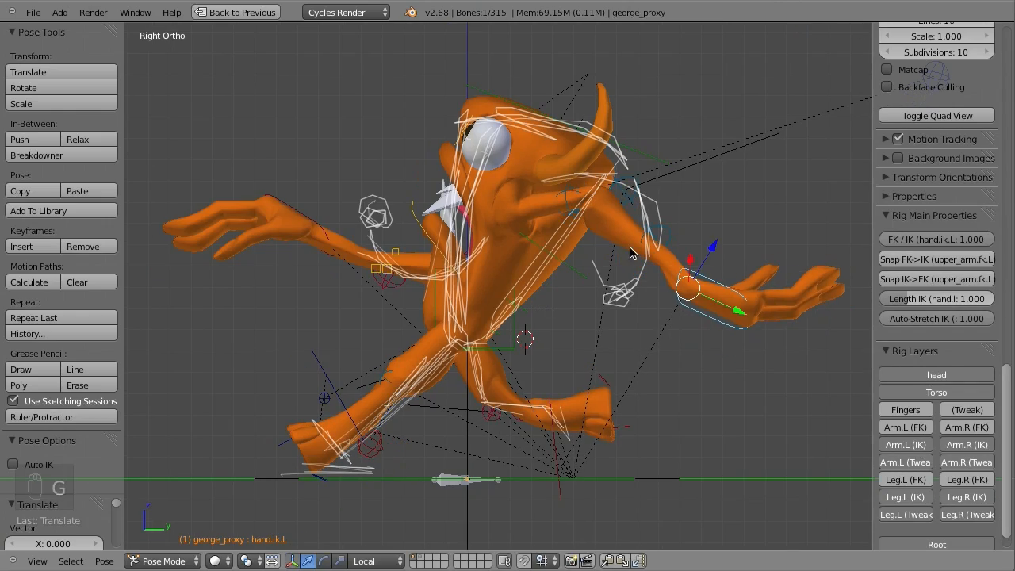
Rotate the jaw control to open the mouth wide and adjust its position in side view.
middle_click_drag(632, 252, 454, 200)
right_click(466, 218)
key("KP_3")
scroll(468, 220, "up", 6)
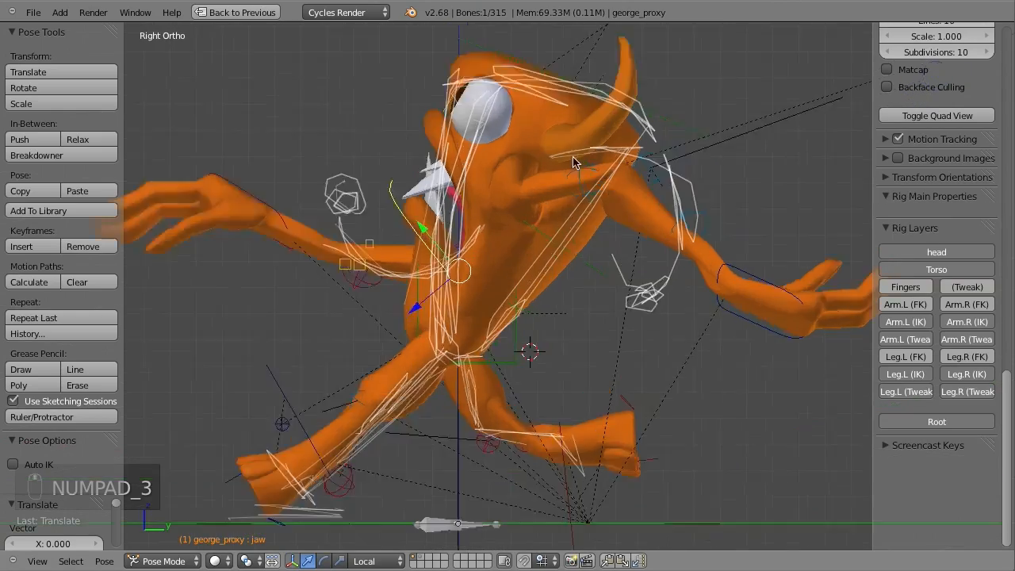
key("r")
left_click(418, 155)
key("g")
left_click(466, 226)
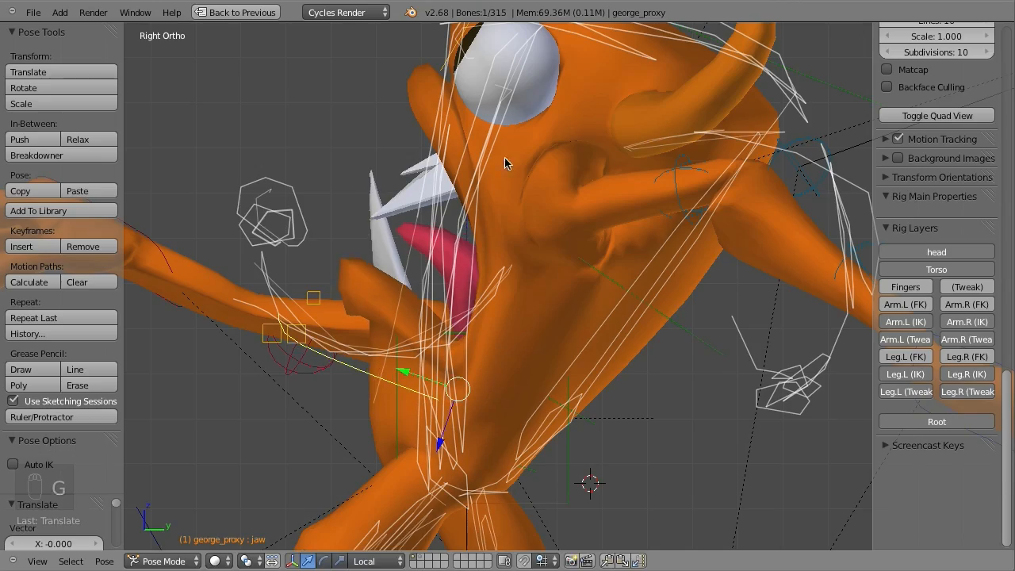
Trackball-rotate the left and right eyes to adjust the monster's gaze.
scroll(524, 165, "down", 3)
key("z")
right_click(486, 156)
key("z")
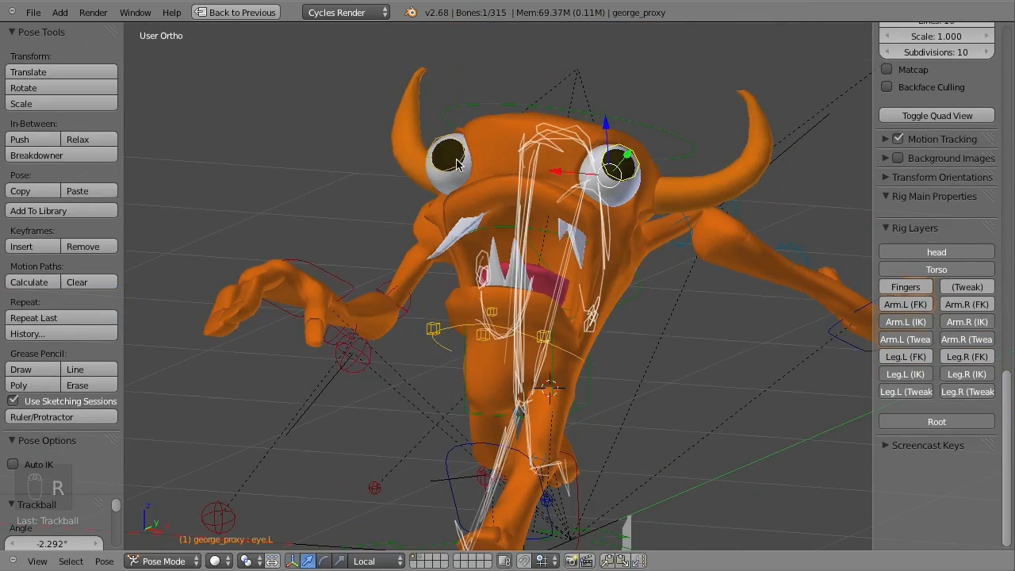
left_click(544, 321)
scroll(544, 320, "down", 4)
key("KP_3")
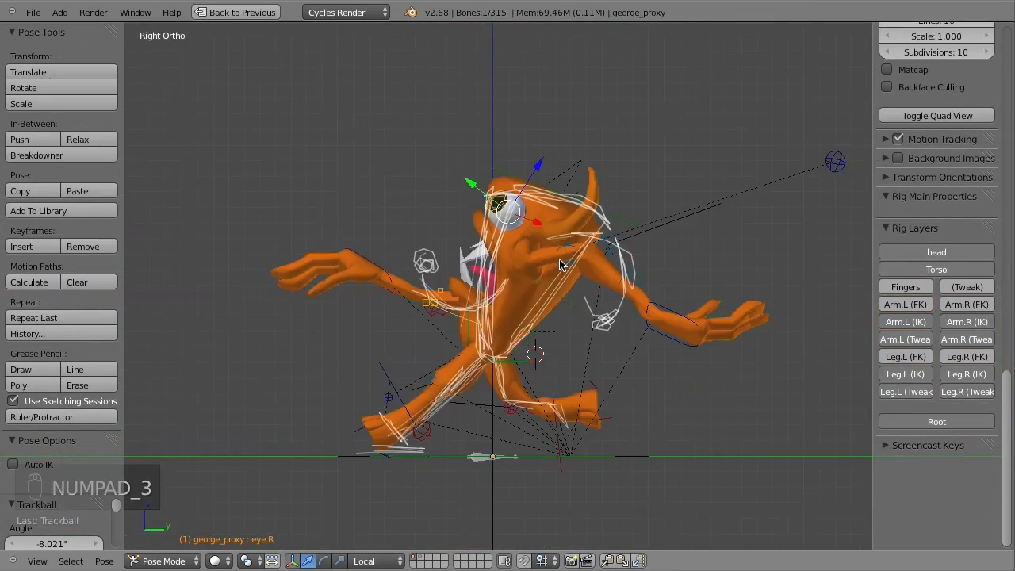
Select all of the rig's bones and insert a keyframe for the pose on frame 1.
key("a")
key("a")
key("a")
key("i")
scroll(603, 341, "up", 3)
scroll(575, 268, "down", 1)
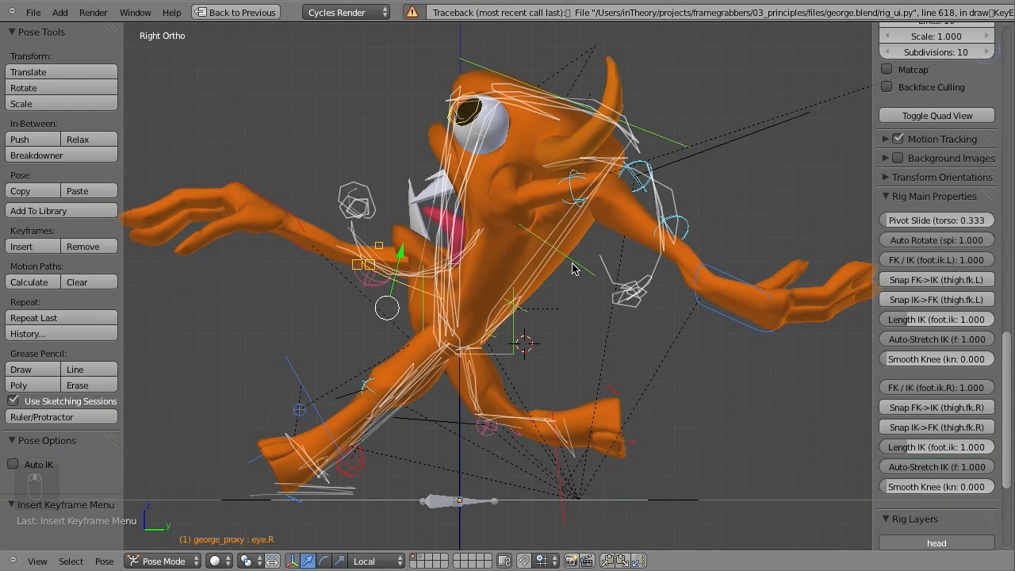
key("ctrl+Tab")
key("z")
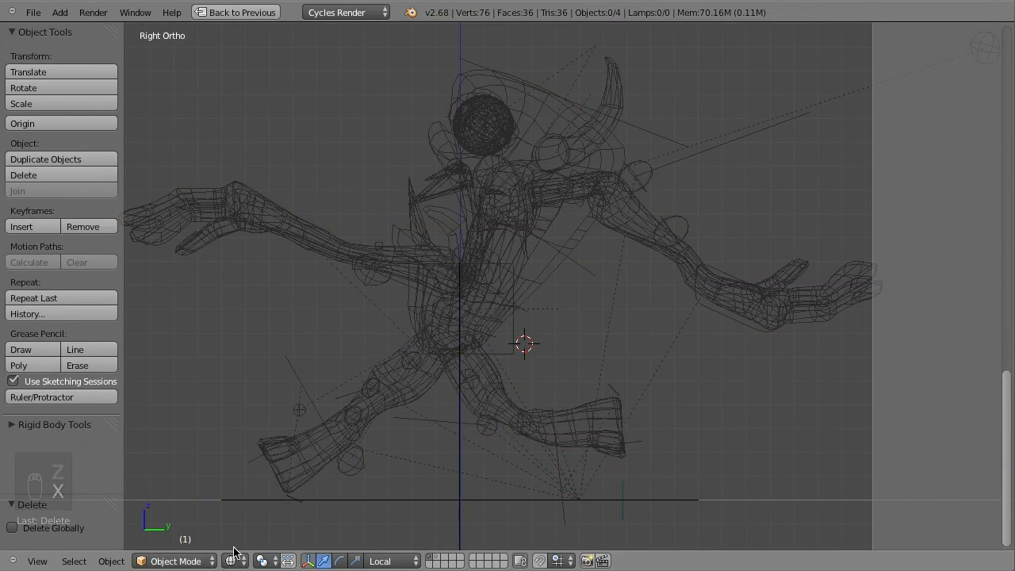
key("ctrl+z")
key("ctrl+z")
key("z")
On frame 3, clear the left foot IK control's rotation and move it back under the body onto the sketch.
key("Right")
key("Right")
key("Right")
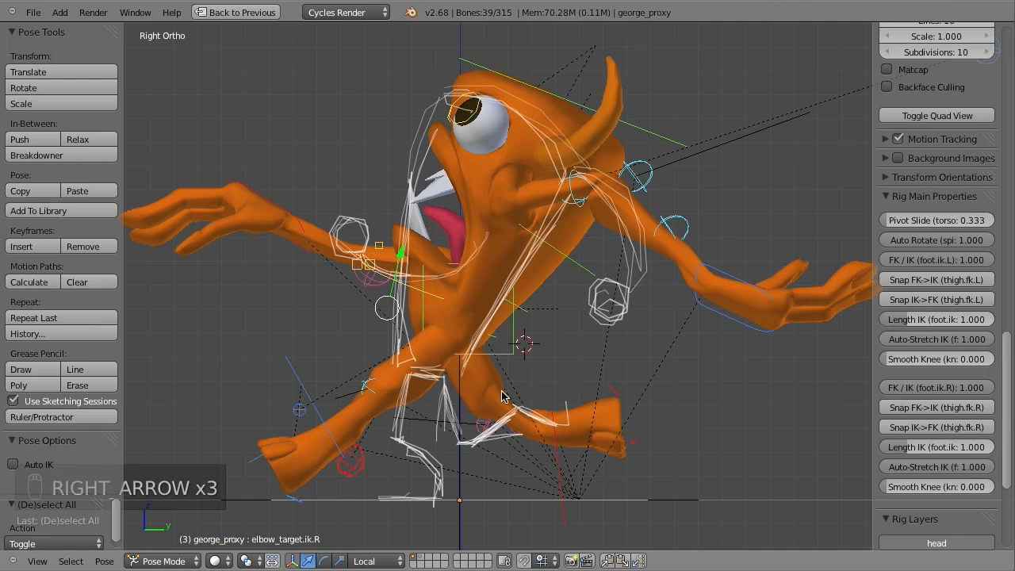
right_click(287, 453)
key("alt+r")
left_click_drag(287, 444, 380, 440)
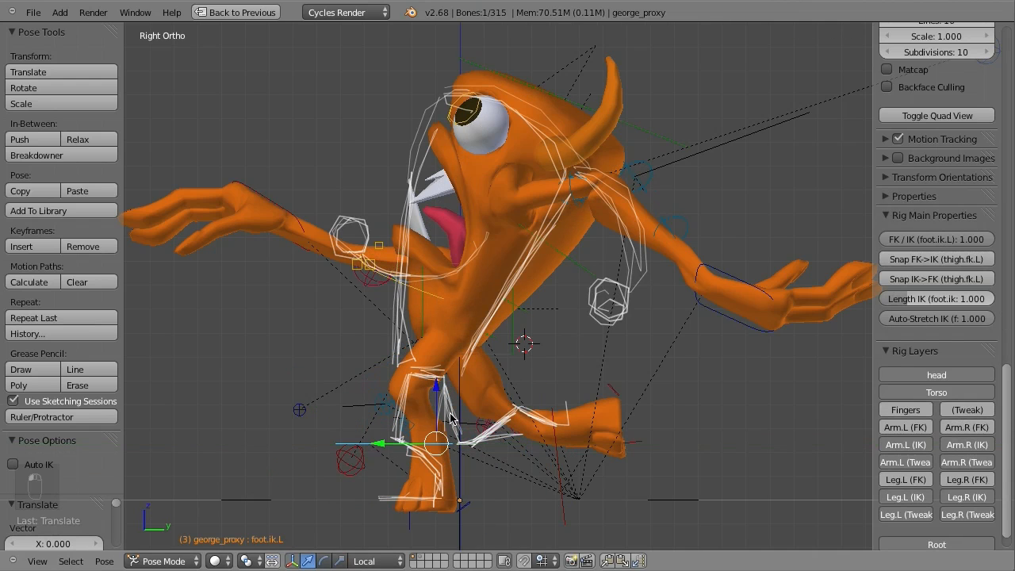
Move the torso down and forward onto the frame 3 sketch and rotate the raised right foot and its toe.
right_click(505, 347)
key("g")
left_click(481, 379)
right_click(615, 409)
key("r")
key("r")
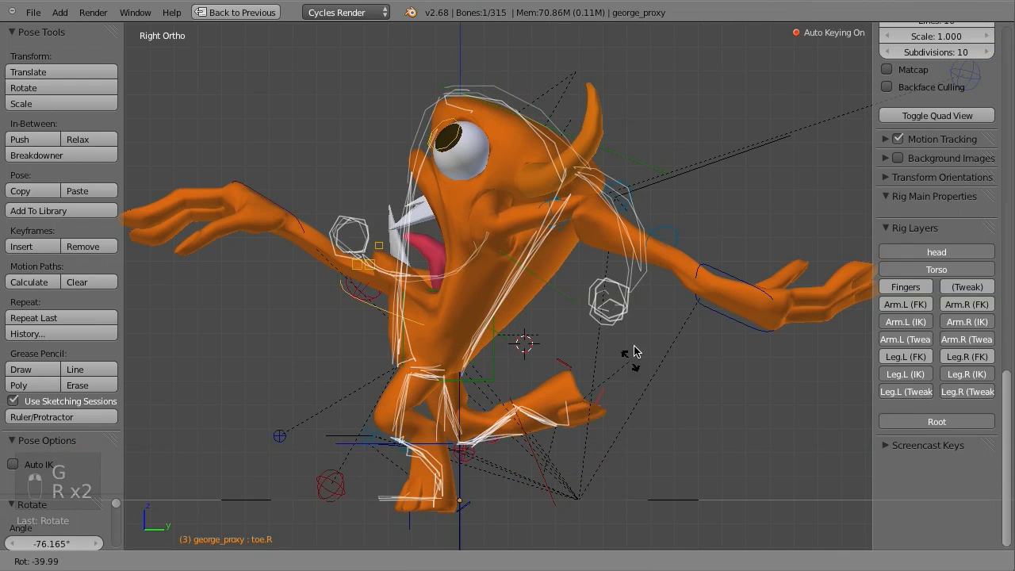
left_click(508, 429)
Rotate the right hand's IK control so the fingers point up and move it closer to the body on frame 3.
right_click(289, 219)
key("r")
key("g")
left_click(357, 281)
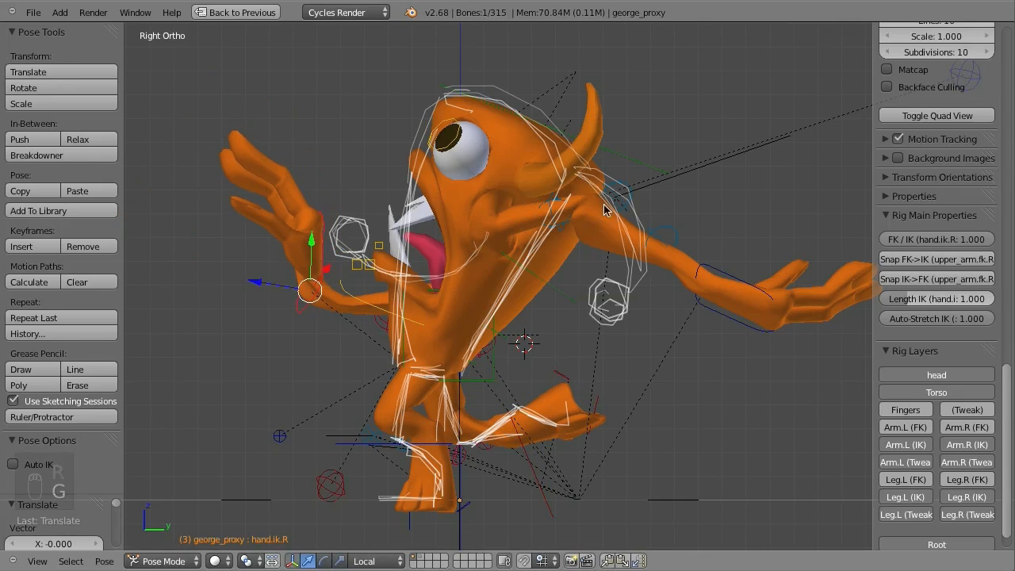
Move the left hand's IK control down and toward the body, and rotate it by about 24.2°.
right_click(742, 321)
key("g")
left_click(676, 376)
key("r")
left_click(767, 342)
Trackball-rotate the chest on frame 3 to twist the upper body.
key("z")
right_click(481, 230)
right_click(481, 252)
key("z")
key("r")
key("r")
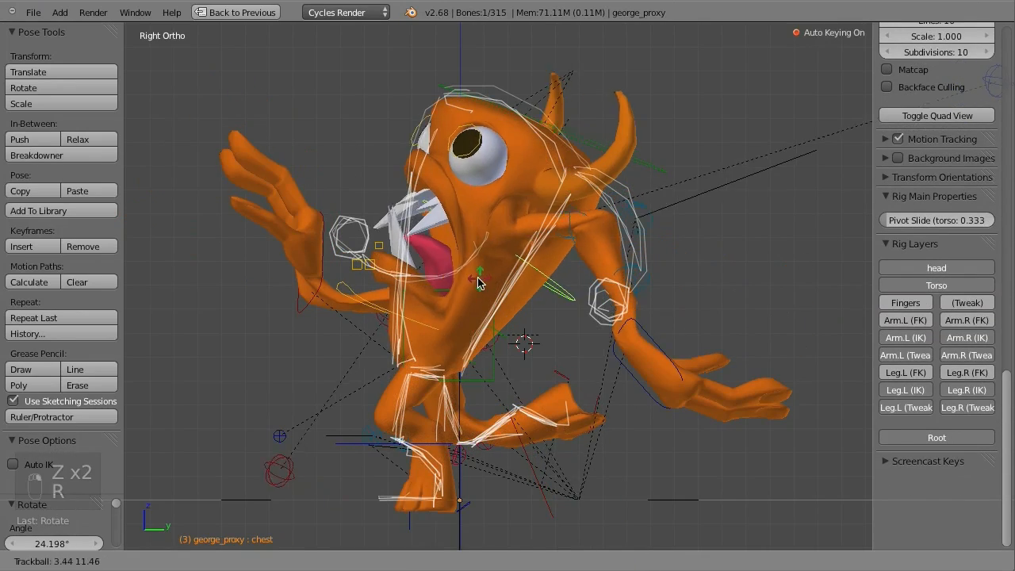
left_click(473, 248)
Return to the frame 1 key pose and trackball-rotate the hips from a front angle.
key("Down")
middle_click_drag(472, 246, 675, 311)
key("z")
right_click(478, 344)
key("z")
key("r")
key("r")
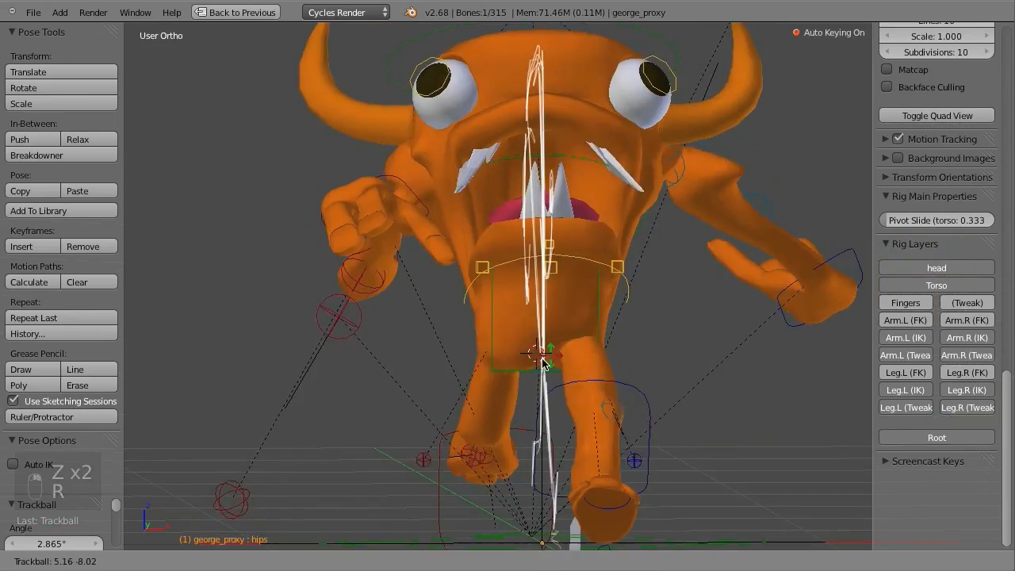
left_click(542, 363)
Trackball-rotate the chest on frame 1 and turn it by about -10.2°.
middle_click_drag(589, 174, 561, 222, "shift")
right_click(617, 290)
key("r")
key("r")
left_click(601, 275)
key("r")
Twist the chest further with a trackball rotation and fine-tune its angle in side view.
middle_click_drag(571, 258, 538, 260)
key("r")
key("r")
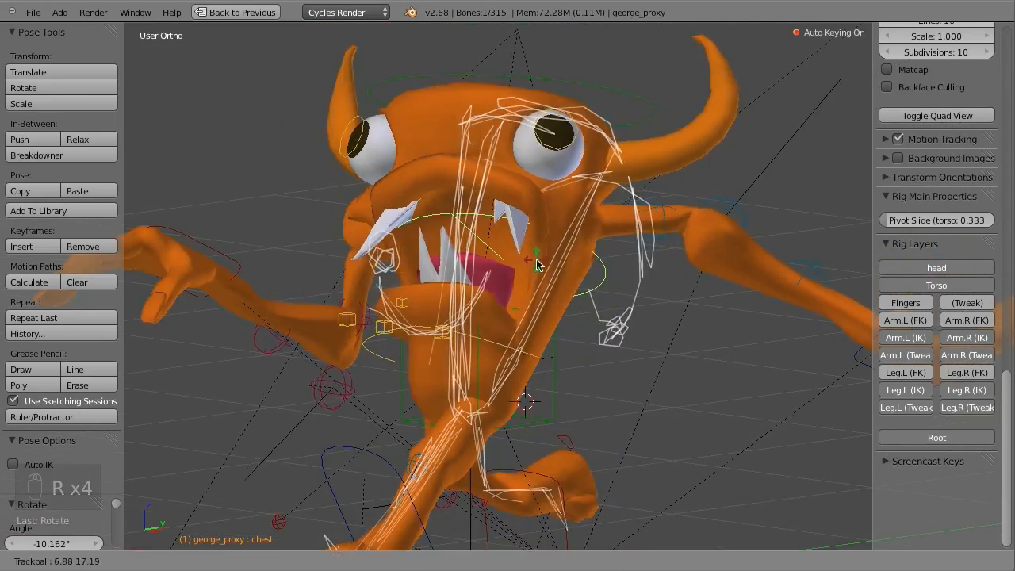
left_click(544, 264)
middle_click_drag(631, 262, 603, 264)
key("r")
key("KP_3")
key("r")
left_click(521, 274)
Move the left knee target upward, by about 0.5, to redirect the left knee.
middle_click_drag(521, 274, 641, 99)
right_click(554, 375)
middle_click_drag(464, 358, 357, 409)
key("z")
right_click(352, 417)
key("z")
key("g")
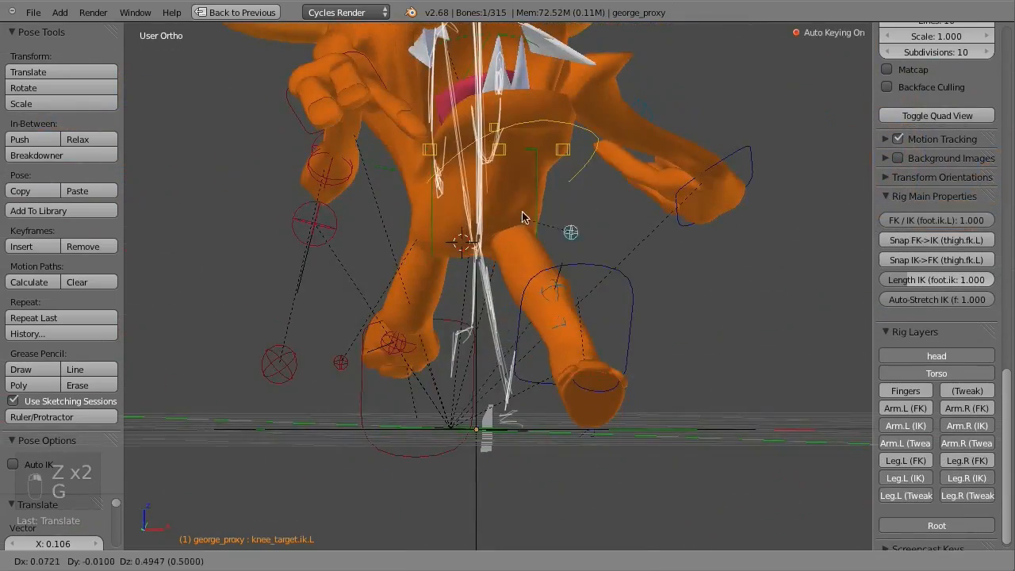
left_click(535, 230)
Rotate the right foot's IK control by -19.45° and shift it slightly outward.
middle_click_drag(539, 333, 626, 357)
right_click(415, 385)
middle_click_drag(480, 377, 396, 355)
right_click(471, 318)
key("r")
left_click(523, 278)
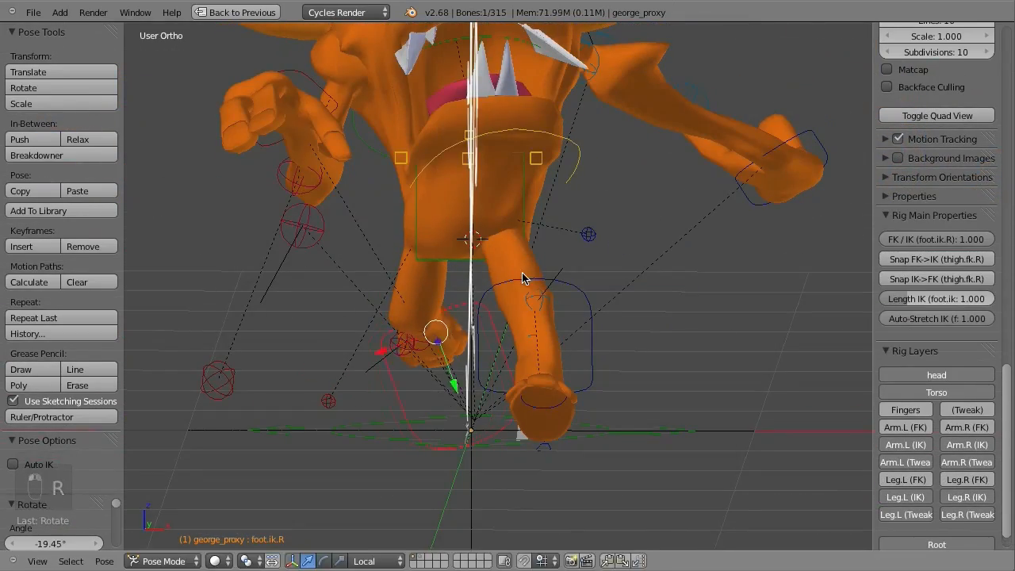
key("g")
right_click(531, 215)
Rotate the right hand's IK control by about 37° and shift it outward from the body.
middle_click_drag(323, 182, 347, 283, "shift")
right_click(382, 275)
key("r")
left_click(474, 276)
key("g")
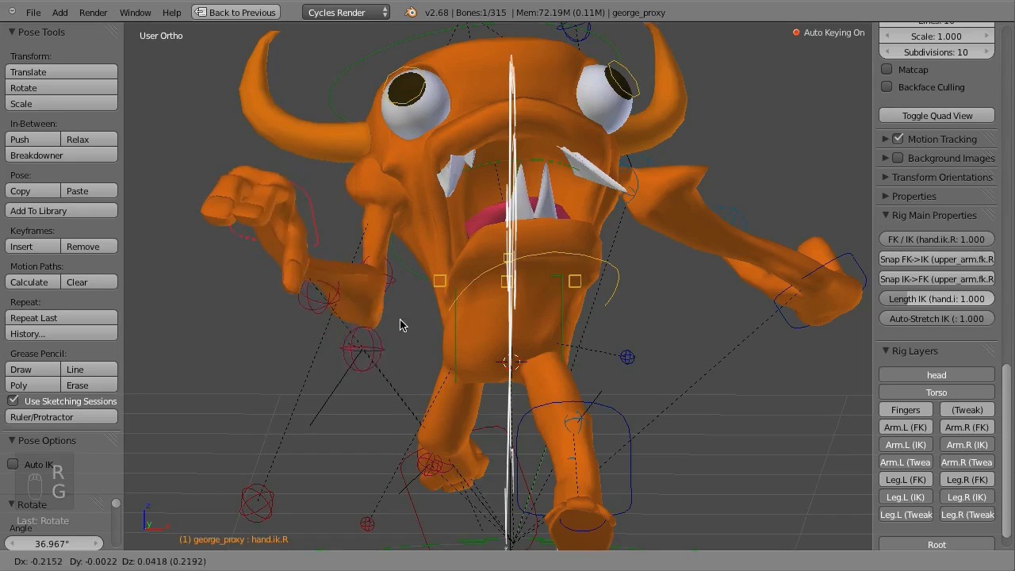
left_click(398, 320)
Move the right elbow target outward, with an X offset of -0.284.
middle_click_drag(341, 377, 400, 406)
right_click_drag(373, 353, 360, 390)
right_click(360, 397)
right_click(373, 473)
key("g")
left_click(328, 336)
Reposition the left hand's IK control from a front angle on frame 1.
middle_click_drag(584, 318, 524, 297)
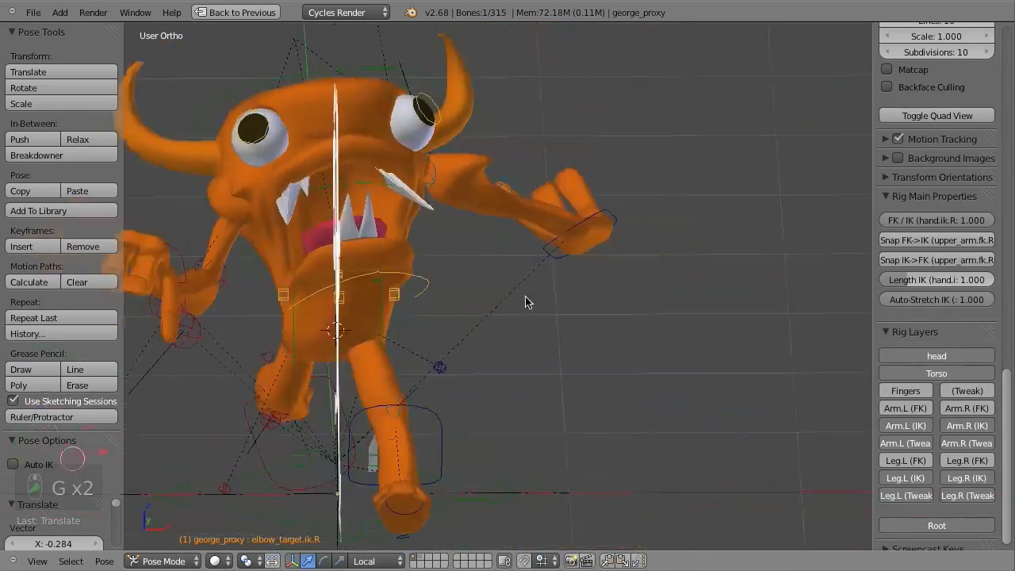
right_click(606, 214)
right_click(603, 217)
key("g")
Move the left elbow target outward, with an X offset of 0.665.
middle_click_drag(479, 64, 497, 206, "shift")
right_click(389, 115)
key("g")
left_click(622, 195)
middle_click_drag(635, 230, 530, 246)
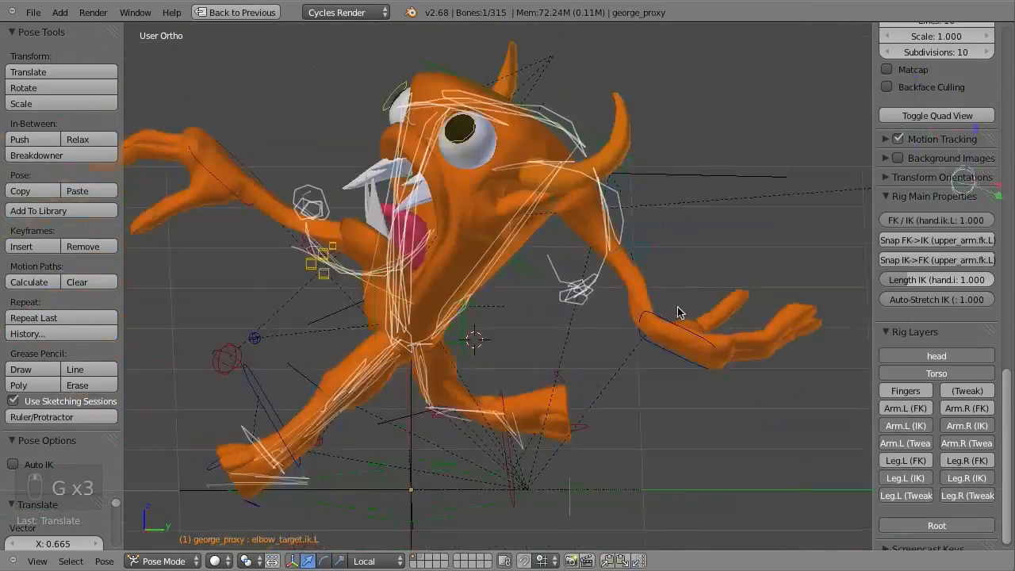
Move the left hand's IK control slightly down and back, and adjust the chest's rotation in side view.
right_click(680, 315)
key("g")
left_click(706, 344)
key("KP_3")
right_click(547, 303)
Insert keyframes for all of the rig's bones on frames 1 and 3.
key("a")
key("a")
key("a")
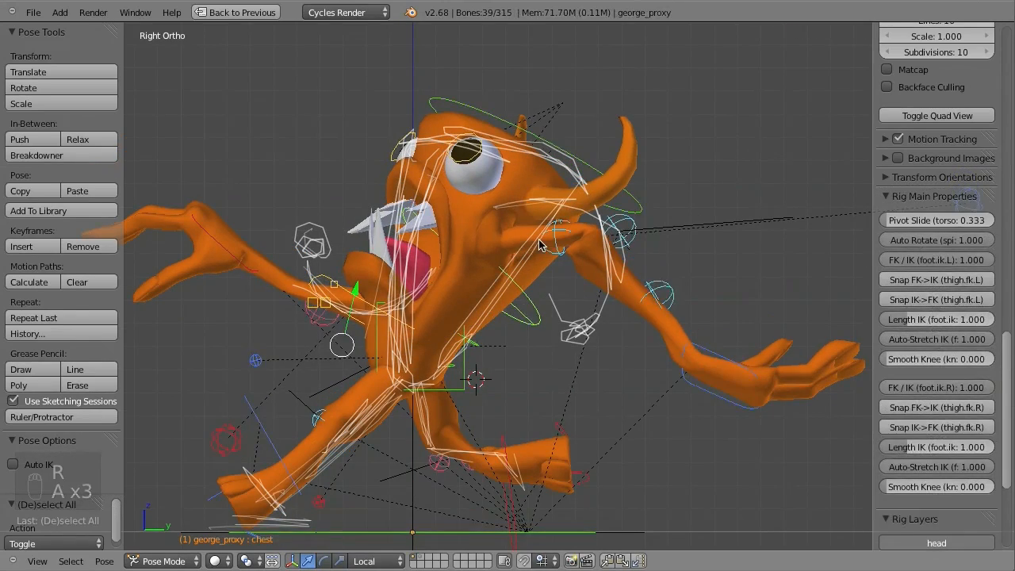
key("Right")
key("Right")
key("Right")
key("i")
key("i")
key("i")
key("i")
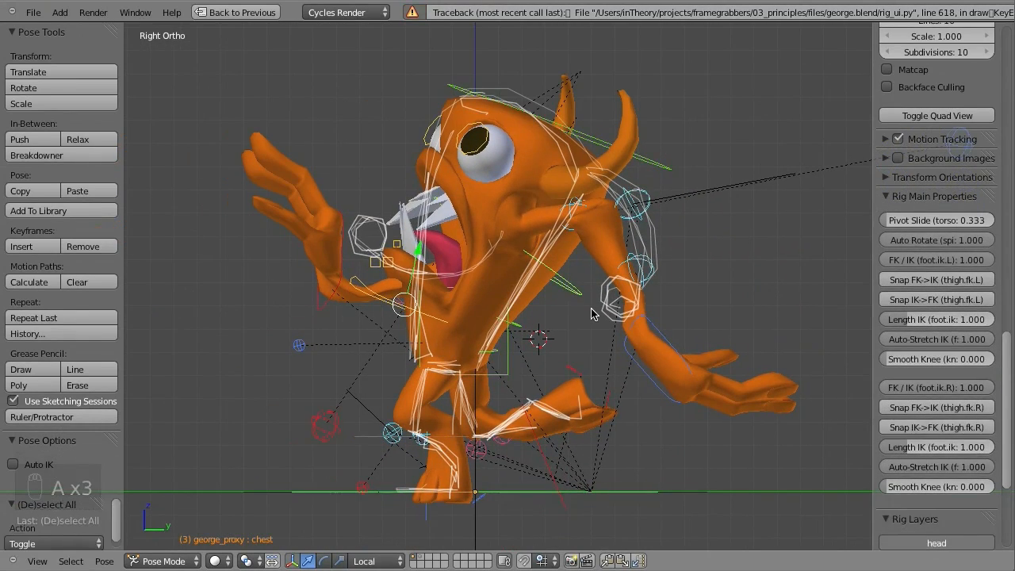
Select the torso control and step through the frames around frame 3 to compare the poses with the sketches.
key("Right")
key("Right")
key("Right")
right_click(508, 349)
key("Left")
key("Left")
key("Left")
key("Left")
key("Left")
key("Left")
key("Left")
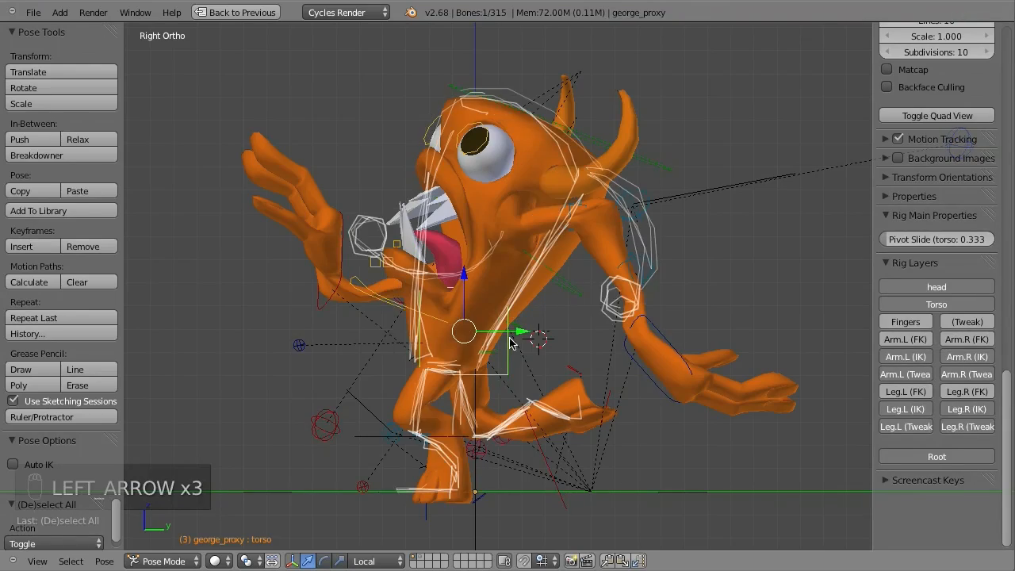
key("Down")
key("Up")
Nudge the torso down and forward, raise the left hand on frame 3, and keyframe all bones.
key("g")
left_click(489, 287)
key("a")
key("a")
key("a")
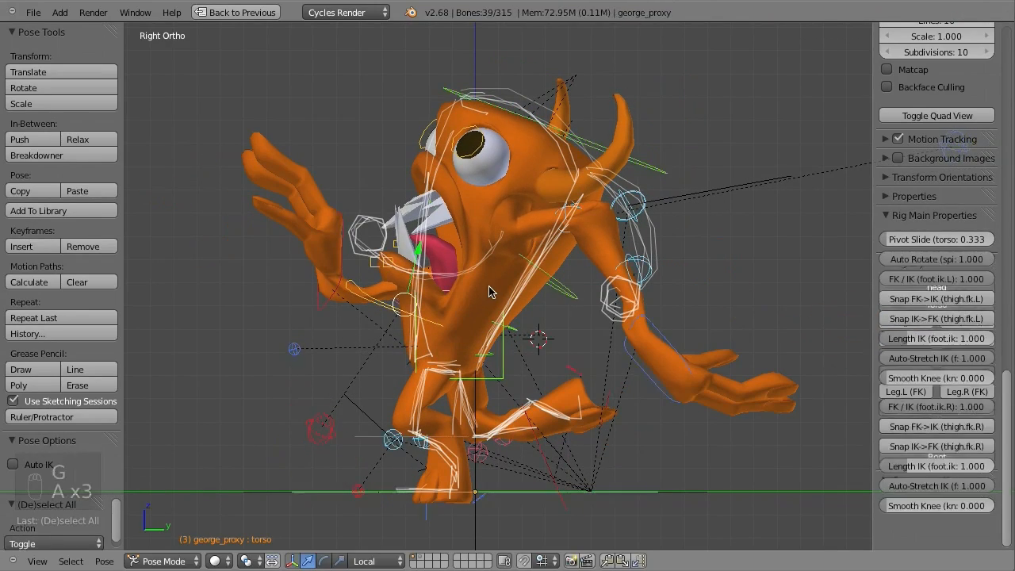
right_click(655, 381)
Advance to frame 5 and move the torso slightly up and forward toward the sketch.
key("Right")
key("Right")
key("Right")
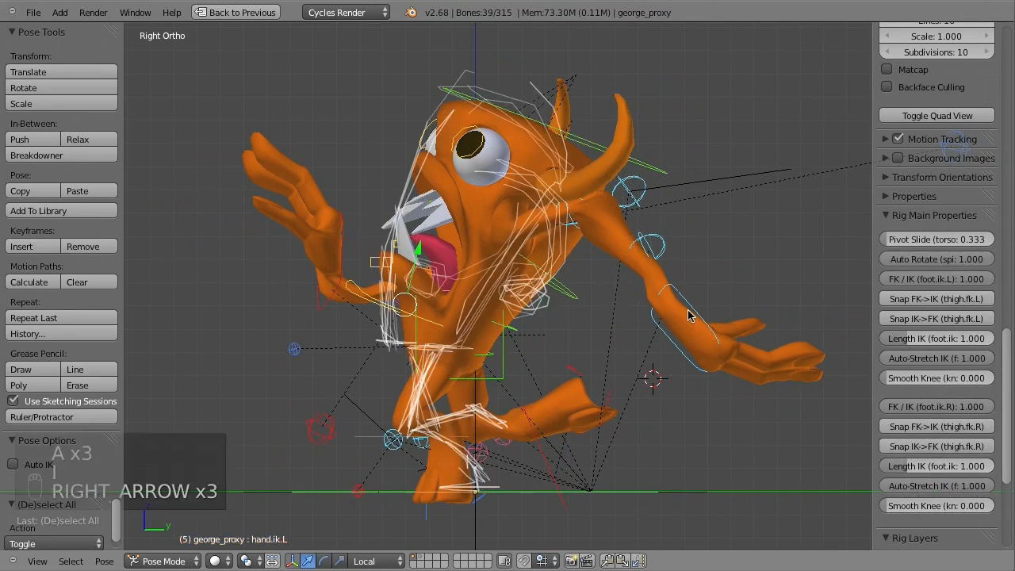
right_click(506, 370)
key("g")
left_click(499, 359)
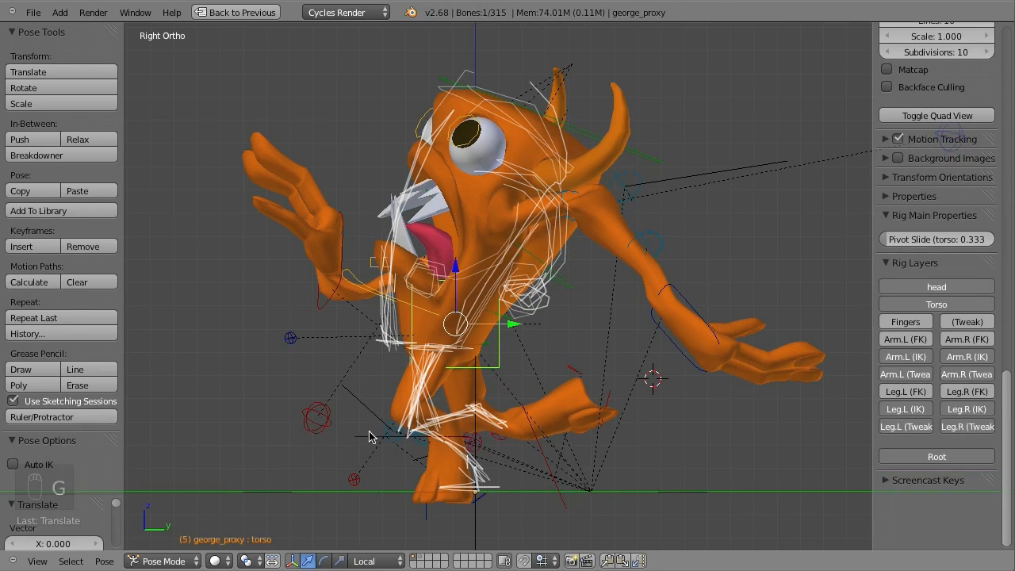
Slide the left foot's IK control backward and bring the right foot's IK control forward under the body on frame 5.
right_click(369, 434)
left_click_drag(408, 439, 457, 446)
left_click_drag(456, 446, 473, 445)
right_click(524, 433)
key("g")
left_click(460, 433)
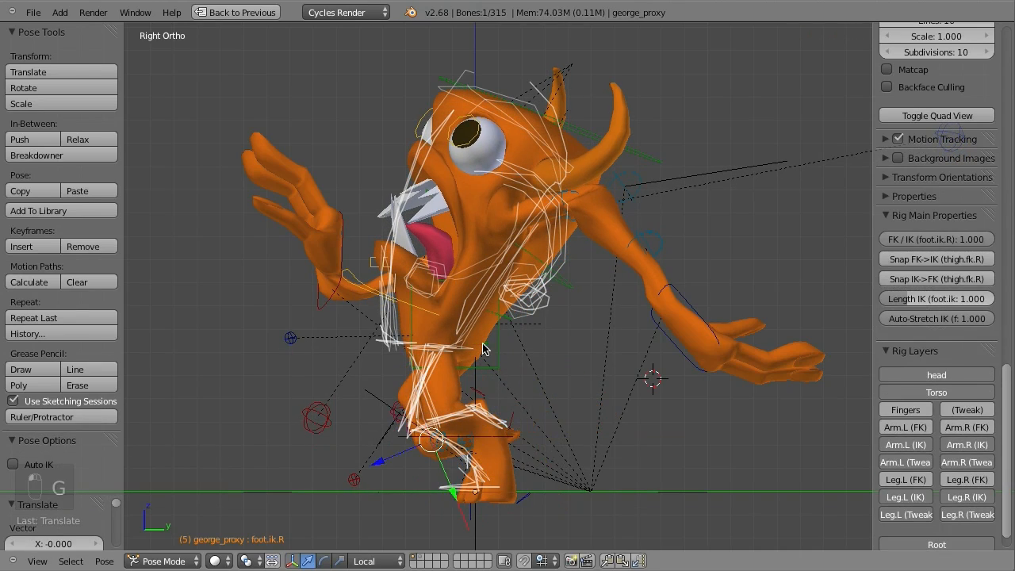
Clear the rotations of the torso and chest controls on frame 5, and rotate the chest by about 26° in side view.
right_click(479, 357)
key("alt+r")
middle_click_drag(449, 337, 499, 352)
right_click(453, 254)
key("alt+r")
key("super+z")
key("alt+r")
key("KP_3")
key("r")
left_click(464, 171)
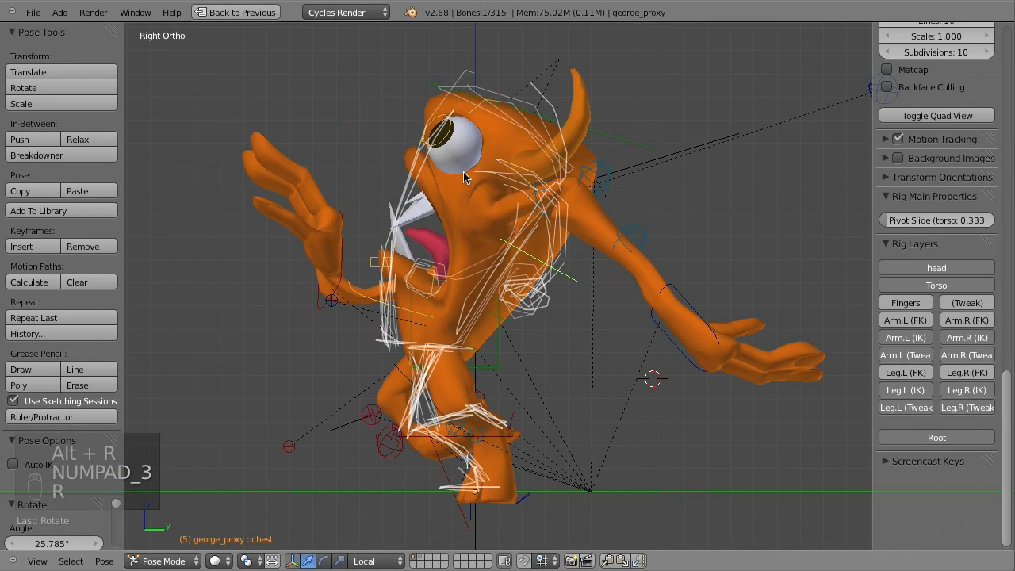
Rotate the right foot's IK control and nudge it toward the sketched raised leg on frame 5.
right_click(549, 411)
key("r")
left_click(547, 462)
key("g")
left_click(510, 430)
Bring the left hand's IK control forward beside the body, and rotate the right hand downward and the right foot by about 17°.
right_click(664, 338)
key("g")
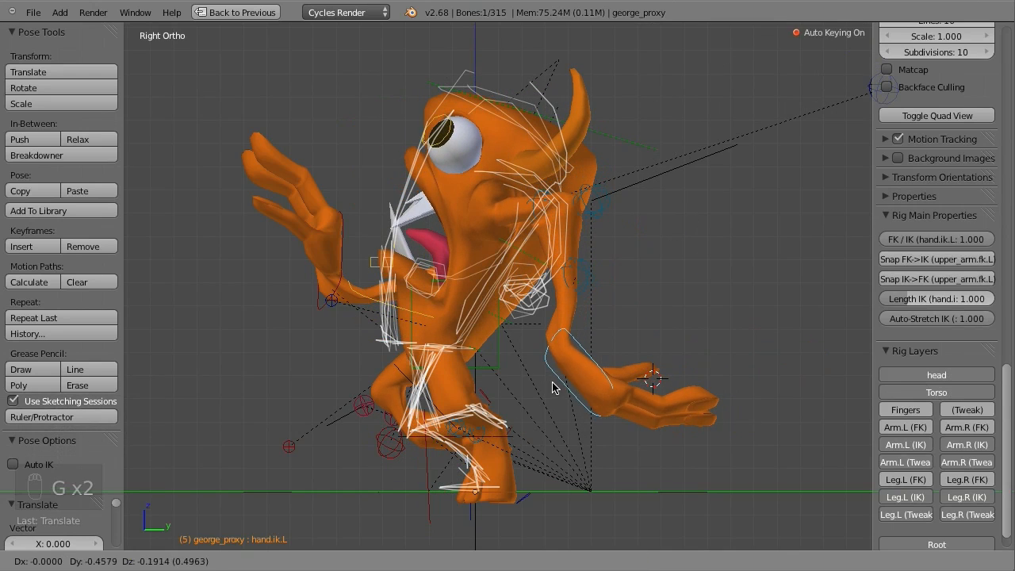
left_click(556, 387)
right_click(347, 266)
key("r")
key("g")
left_click(508, 215)
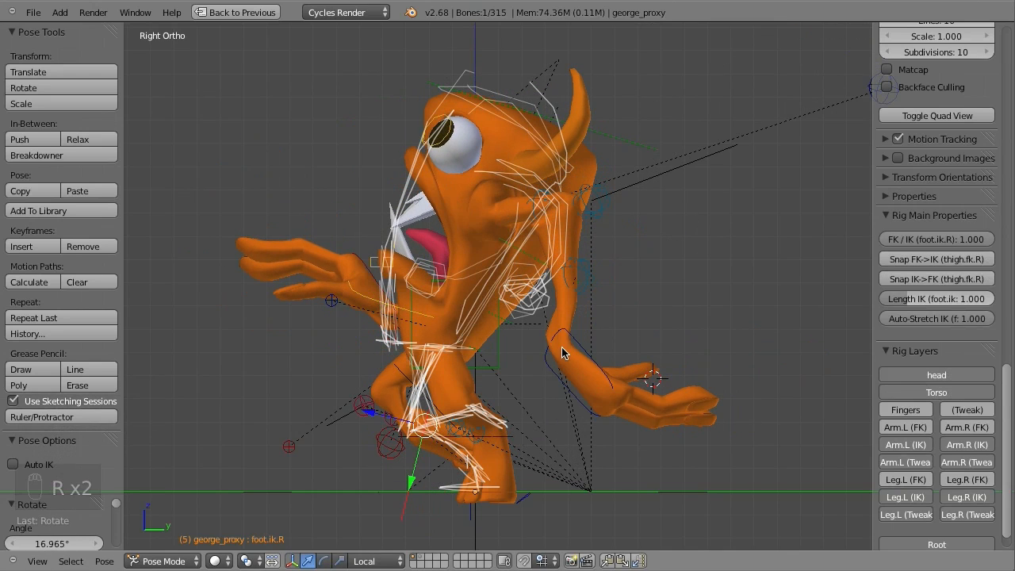
Select all bones on frame 5 and step between the keyframes to compare the poses.
key("a")
key("Down")
key("Down")
key("Up")
key("Up")
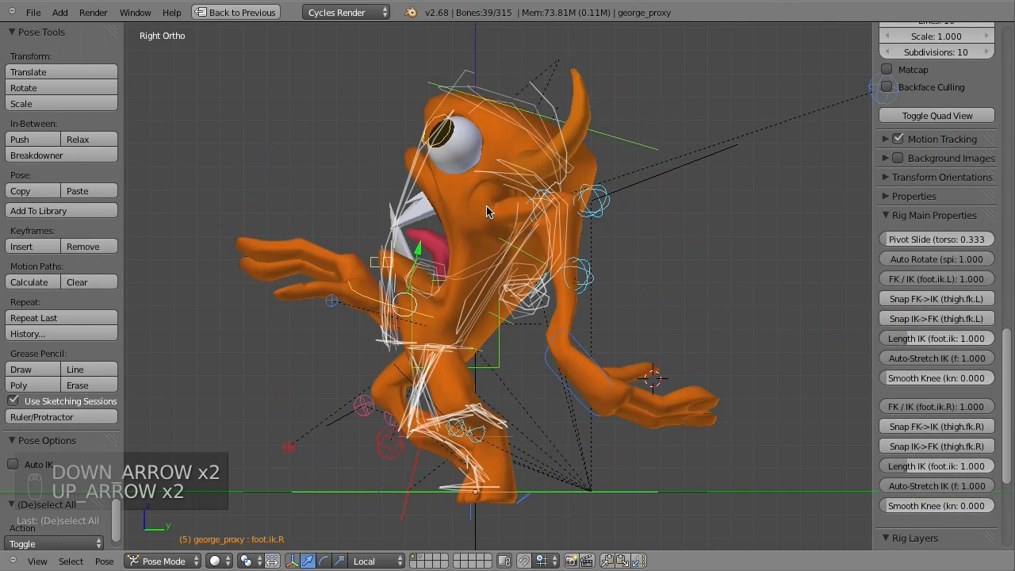
Advance to frame 7 and move the torso control up and slightly forward.
key("Right")
key("Right")
left_click(423, 206)
right_click(499, 356)
key("g")
left_click(489, 327)
Slide the left foot's IK control backward on frame 7.
right_click(509, 440)
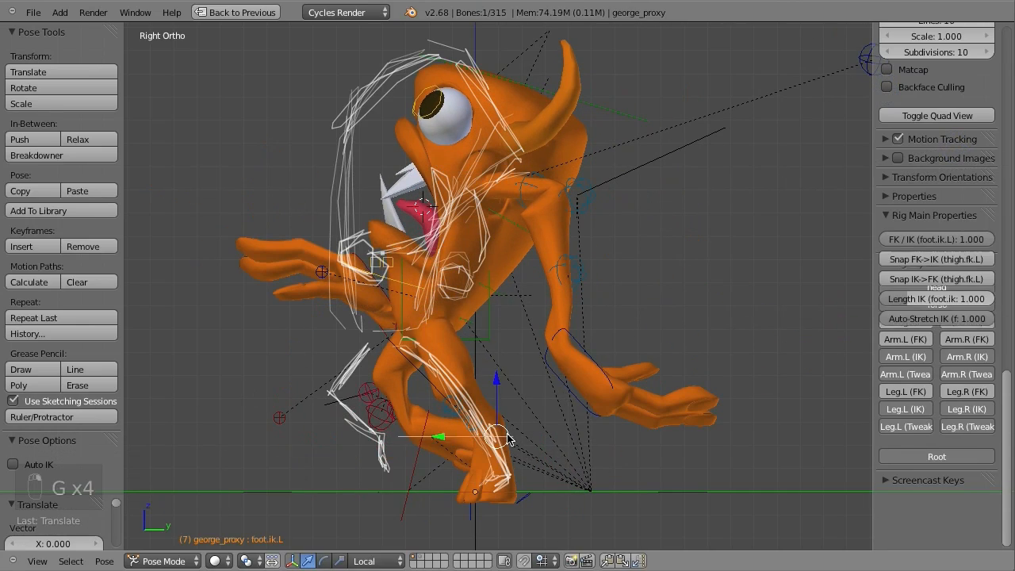
key("g")
left_click(557, 439)
left_click(548, 320)
Find the left knee's pole target using wireframe display and move it down in front of the left leg.
middle_click_drag(547, 319, 637, 415)
scroll(587, 385, "up", 1)
key("z")
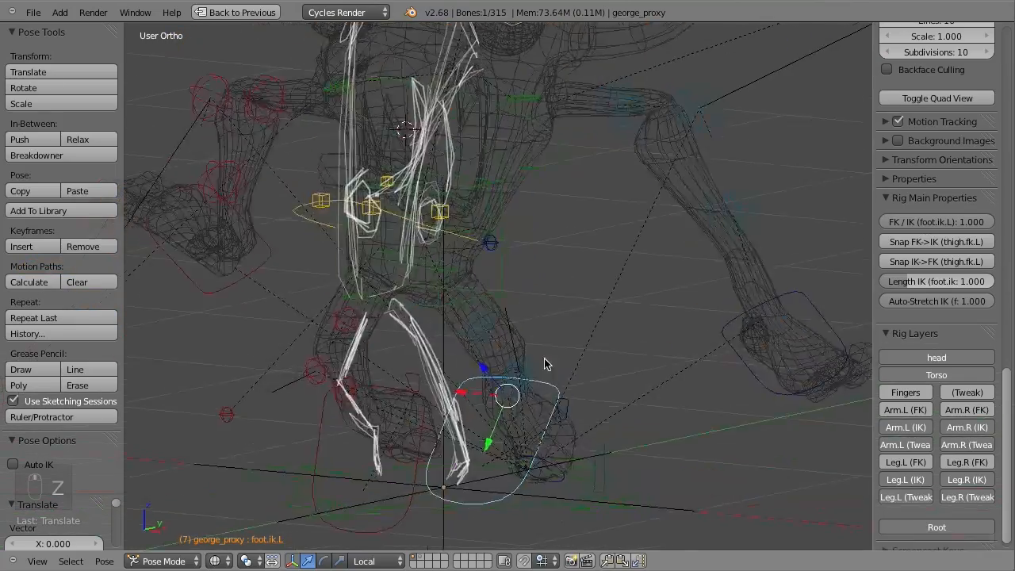
right_click(478, 254)
key("z")
key("g")
left_click(431, 417)
Move and rotate the right foot's IK control in side view so the foot matches the sketched front leg on frame 7.
key("KP_3")
right_click(471, 447)
key("g")
left_click(513, 317)
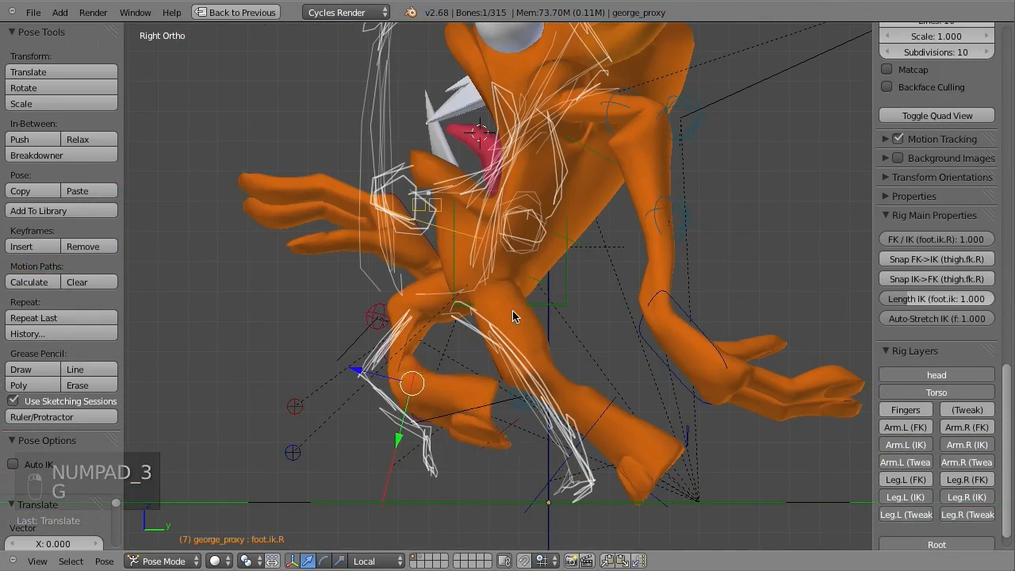
left_click(559, 368)
right_click(624, 512)
key("r")
right_click(623, 516)
Move and rotate the left foot's IK control so the foot lands on the sketched rear foot at ground level.
right_click(573, 465)
key("g")
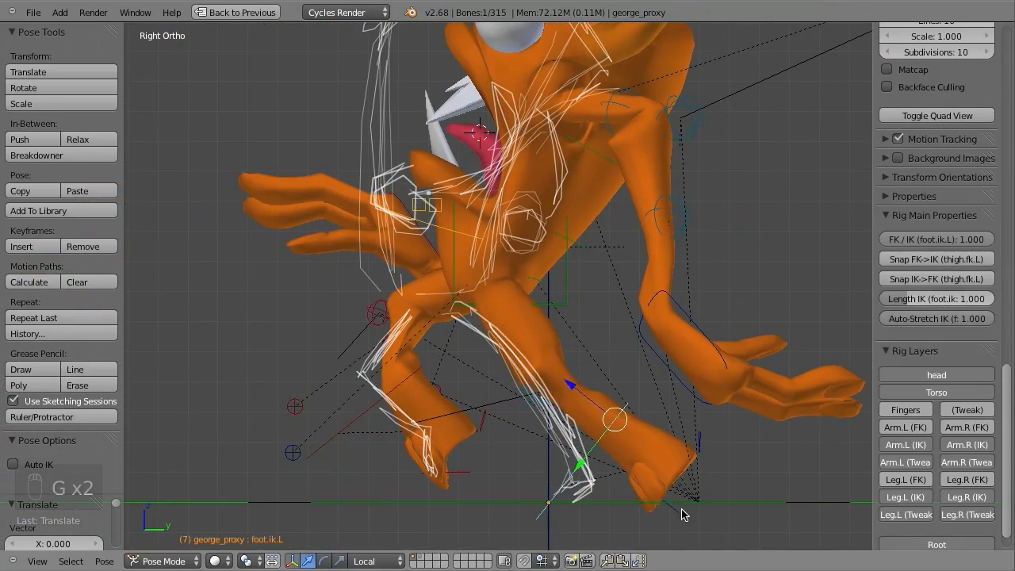
key("r")
left_click(674, 480)
key("g")
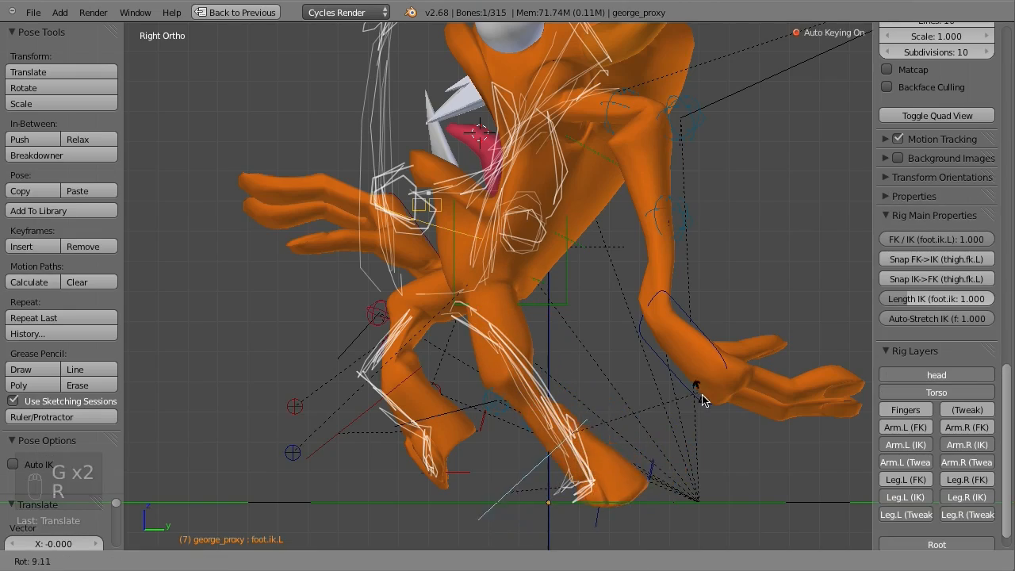
right_click(606, 515)
key("r")
left_click(599, 502)
Bring the left hand's IK control forward toward the body on frame 7.
middle_click_drag(609, 444, 604, 489, "shift")
right_click(631, 367)
key("g")
left_click(519, 357)
middle_click_drag(508, 349, 625, 326)
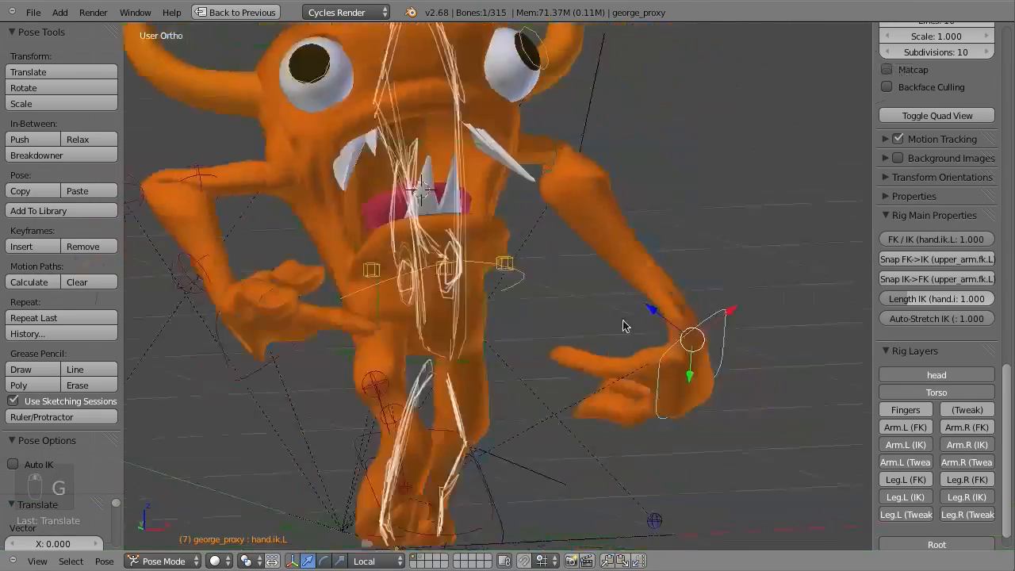
Hide the rig layers holding the arm and leg tweak controls.
middle_click_drag(291, 239, 476, 317)
left_click_drag(906, 374, 967, 375)
left_click_drag(967, 180, 906, 180)
scroll(317, 354, "down", 1)
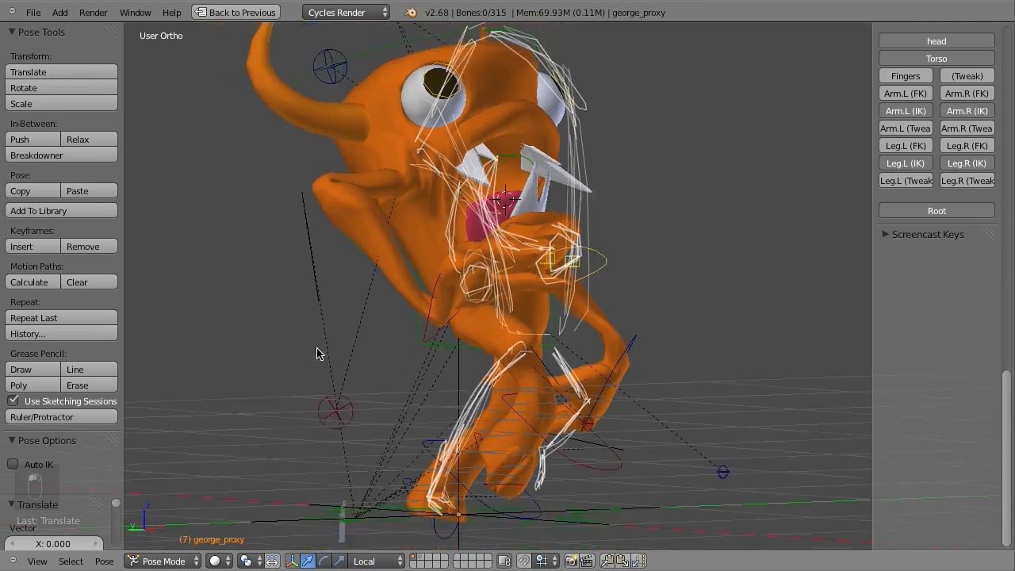
Move the right elbow's pole target to redirect the bend of the right arm.
middle_click_drag(317, 354, 371, 397)
right_click(388, 459)
middle_click_drag(388, 458, 456, 444)
key("g")
left_click(396, 420)
Select the right shoulder control using wireframe display and clear its rotation.
middle_click_drag(500, 175, 392, 204)
key("z")
right_click(394, 208)
key("z")
key("alt+r")
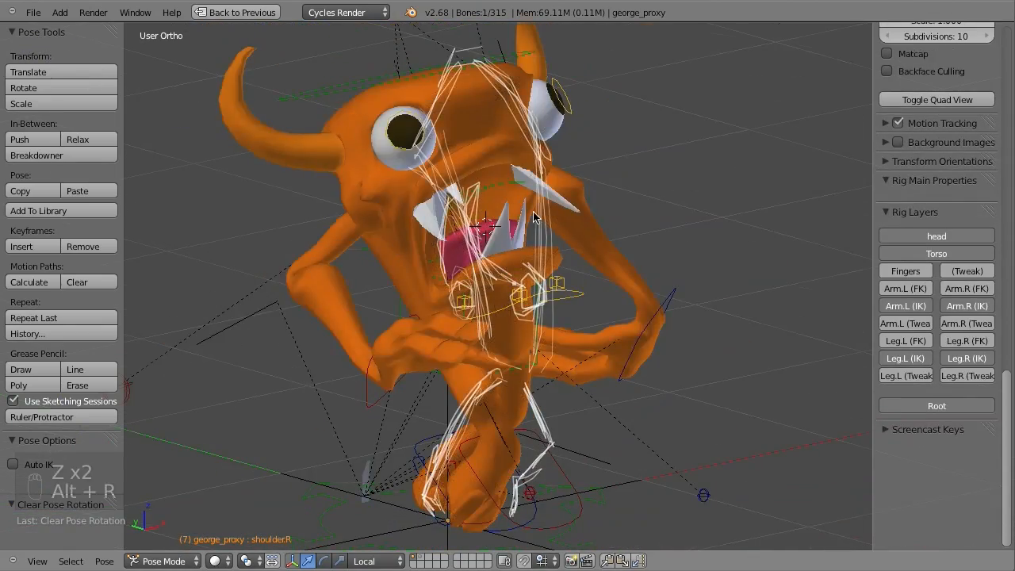
Clear the left shoulder's rotation and trackball-rotate the shoulder into the new arm pose.
right_click(635, 190)
key("alt+r")
middle_click_drag(643, 197, 555, 178)
key("r")
key("r")
left_click(508, 234)
Rotate and reposition the right hand's IK control in front of the body.
middle_click_drag(444, 238, 566, 224)
right_click(635, 313)
key("r")
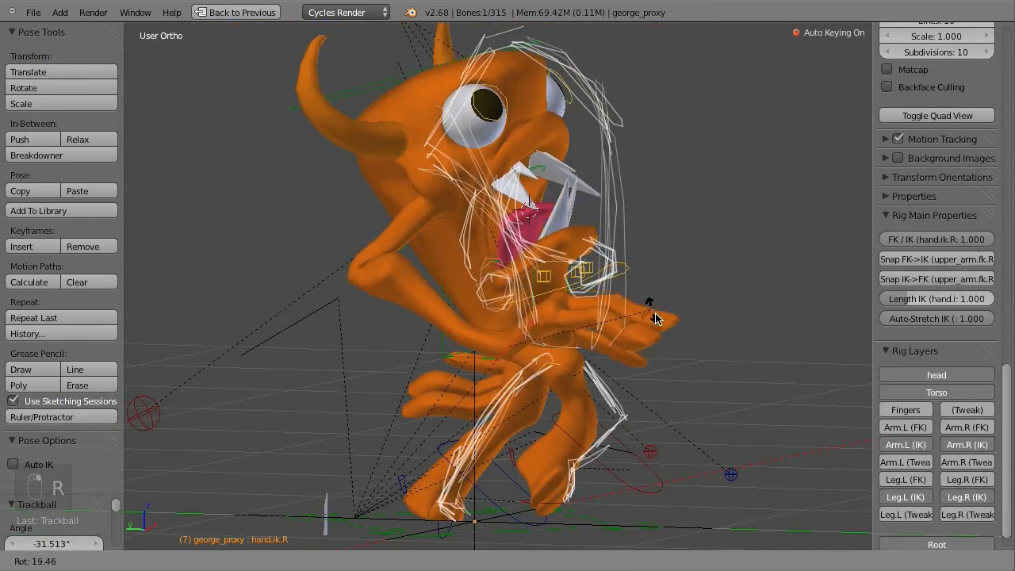
key("g")
Select the right shoulder control through the mesh and trackball-rotate it from two viewing angles.
key("z")
right_click(438, 218)
key("z")
key("r")
key("r")
left_click(386, 219)
middle_click_drag(387, 220, 356, 177)
key("r")
key("r")
left_click(382, 239)
Reposition the left arm's IK controls in side view and trackball-rotate the left shoulder by about -14.3°.
key("KP_3")
right_click(549, 367)
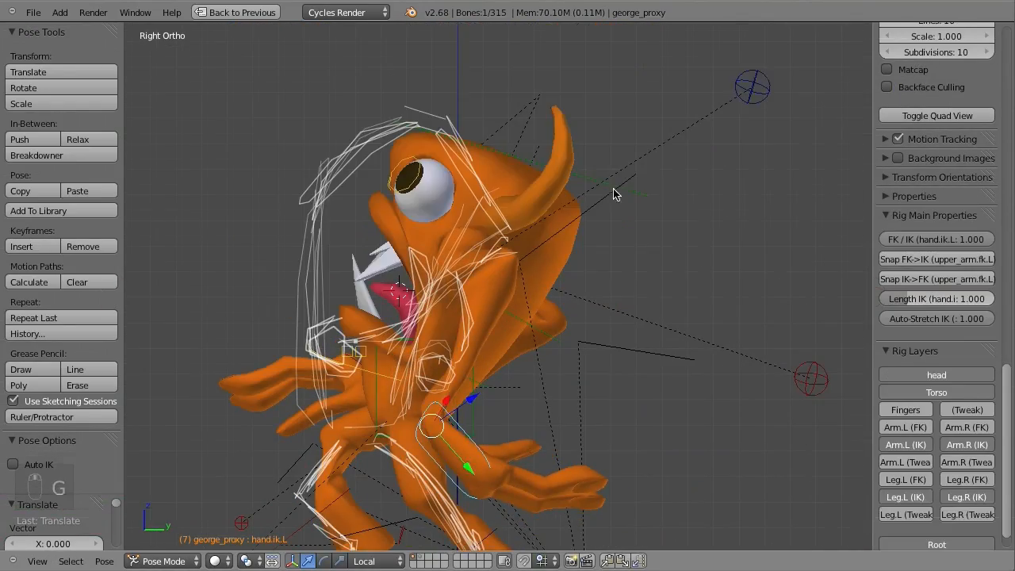
key("z")
key("z")
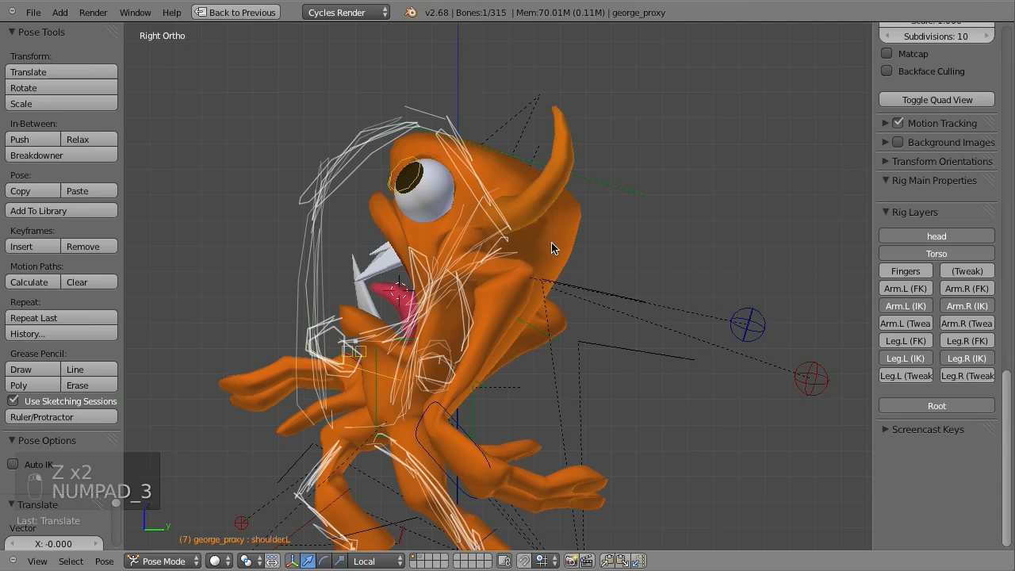
key("r")
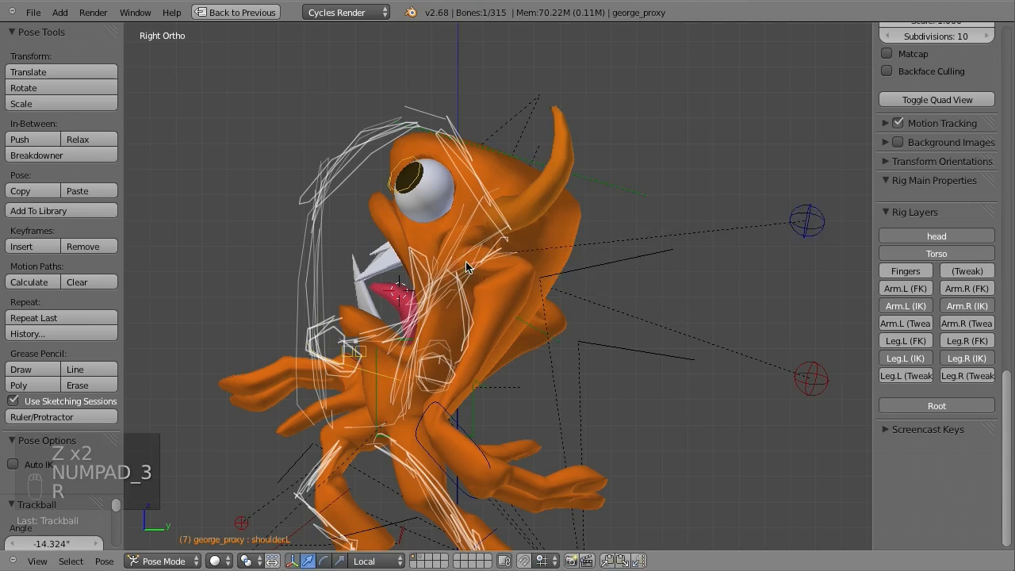
left_click(468, 268)
Select all visible bones and insert a keyframe for them on frame 7.
middle_click_drag(473, 383, 501, 266, "shift")
key("a")
key("a")
key("a")
key("i")
Step back and forth through the keyframes on frames 1 to 7 to review the run poses against the sketches.
key("Down")
key("Down")
key("Down")
key("Up")
key("Up")
key("Up")
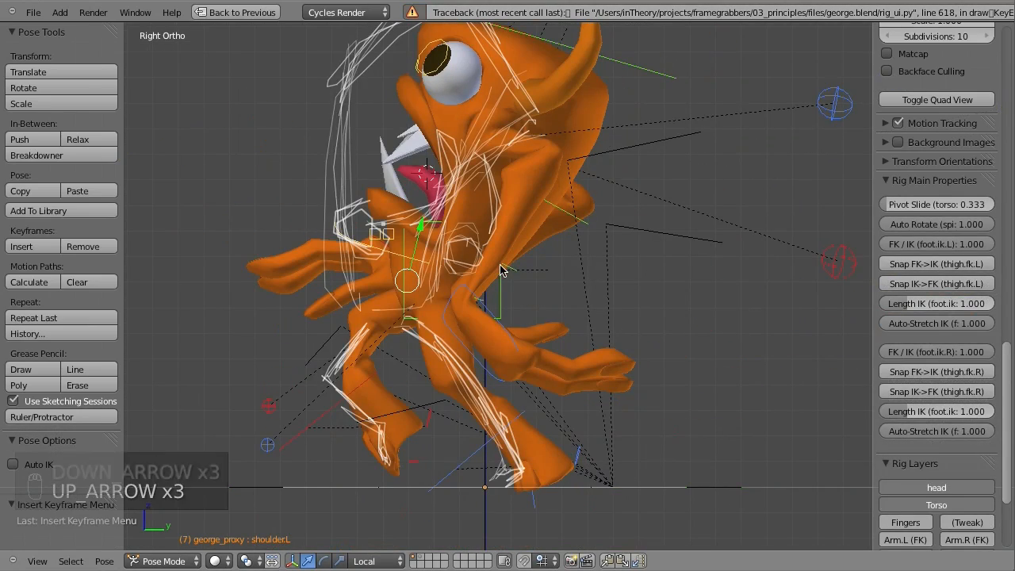
key("Down")
key("Down")
key("Down")
key("Down")
key("Down")
key("Down")
key("Down")
key("Down")
key("Down")
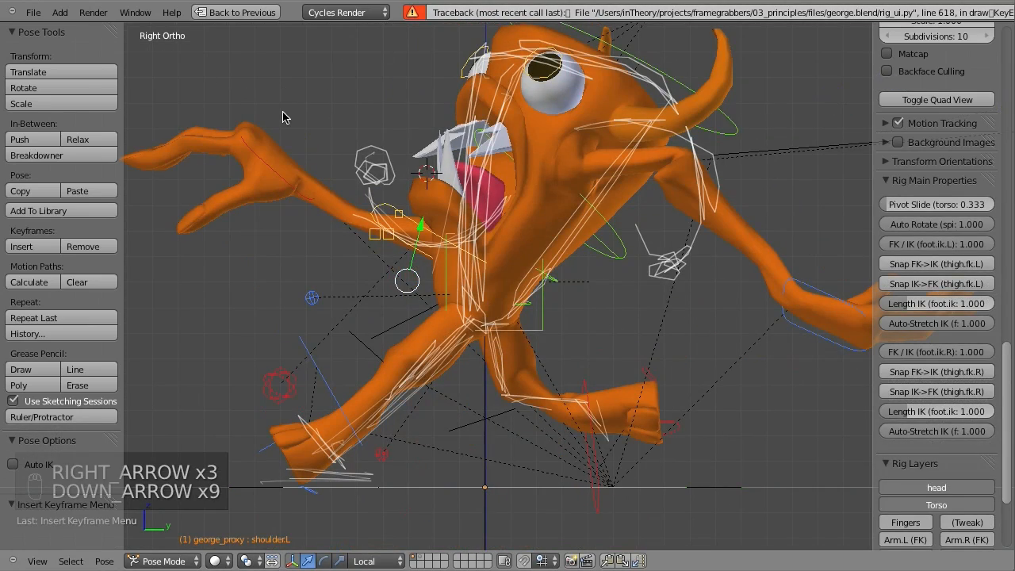
key("Up")
key("Down")
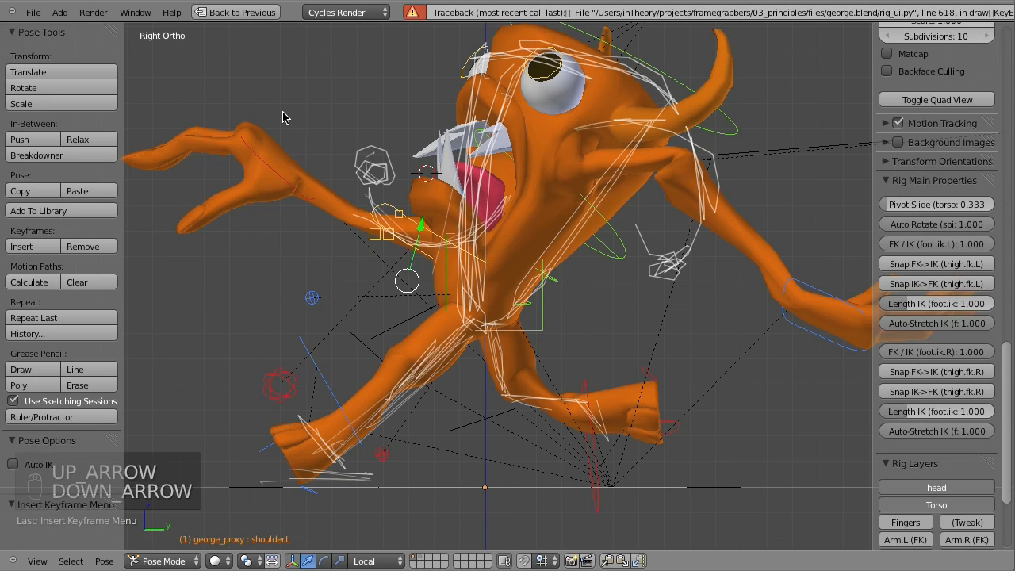
key("Up")
key("Up")
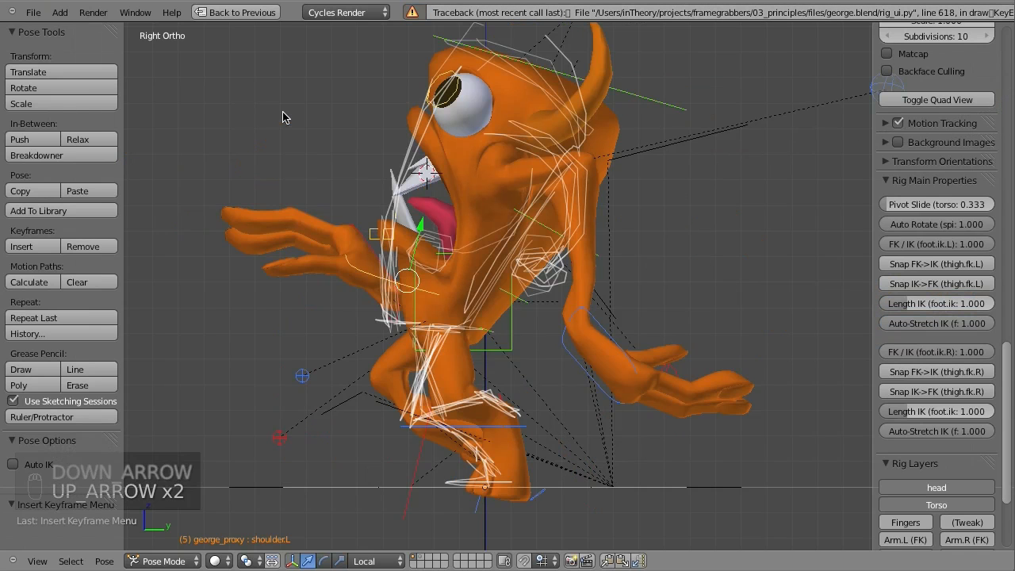
key("Up")
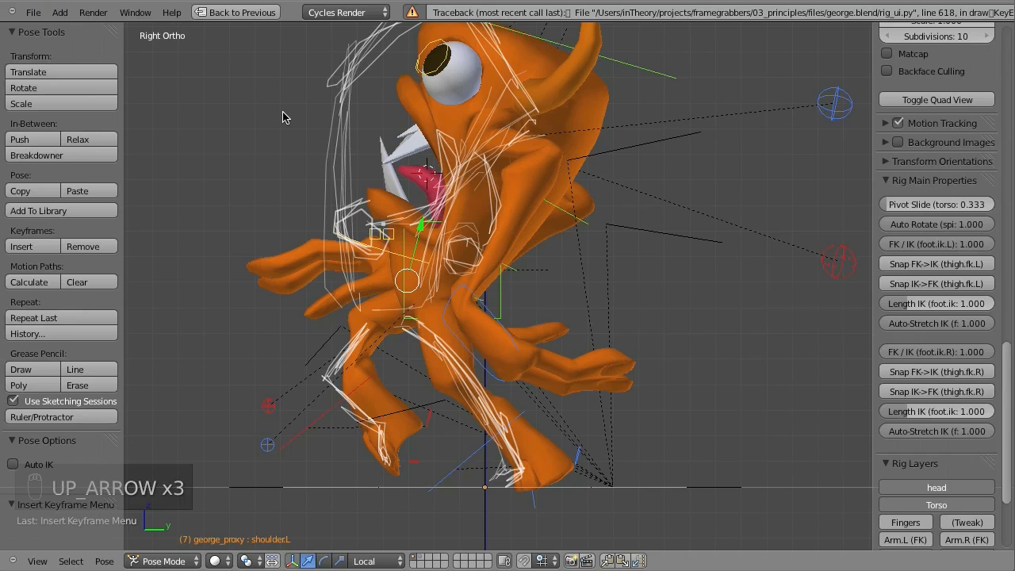
key("Down")
key("Down")
key("Down")
key("Down")
key("Down")
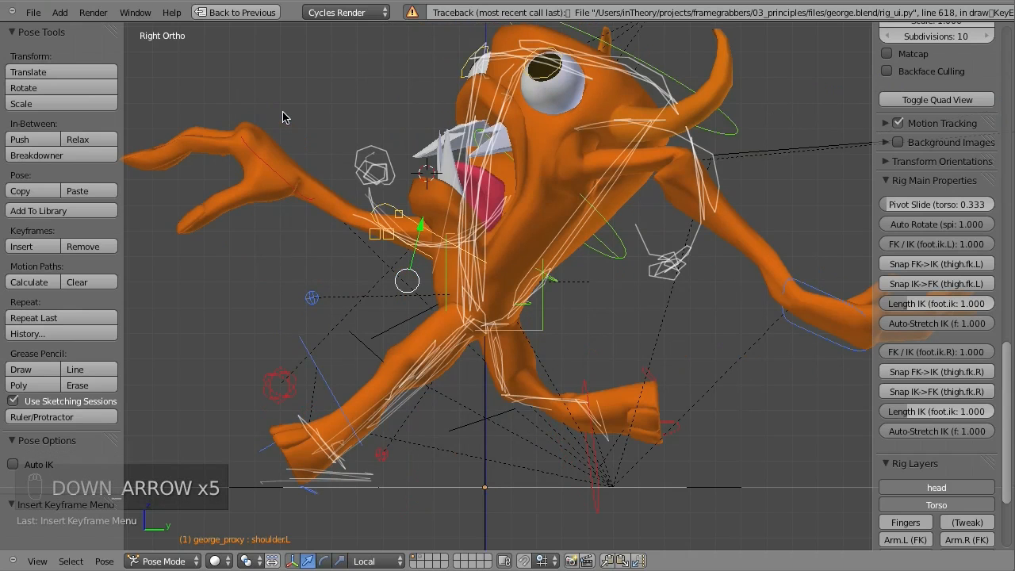
Copy the frame 1 pose of the selected bones and paste it flipped on the X axis onto frame 9.
left_click(608, 562)
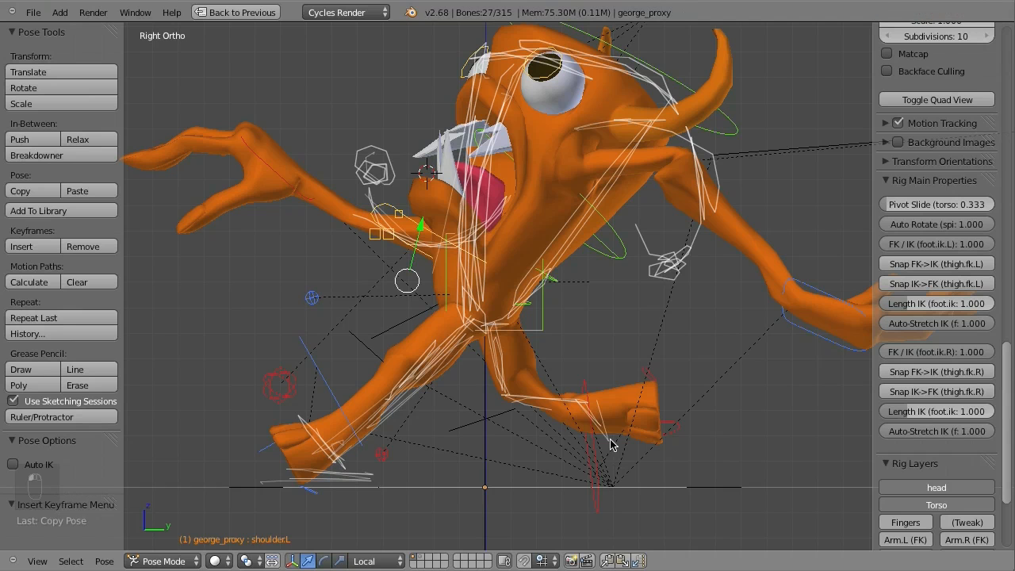
key("Up")
key("Up")
key("Up")
key("Up")
key("Up")
key("Right")
key("Right")
key("Right")
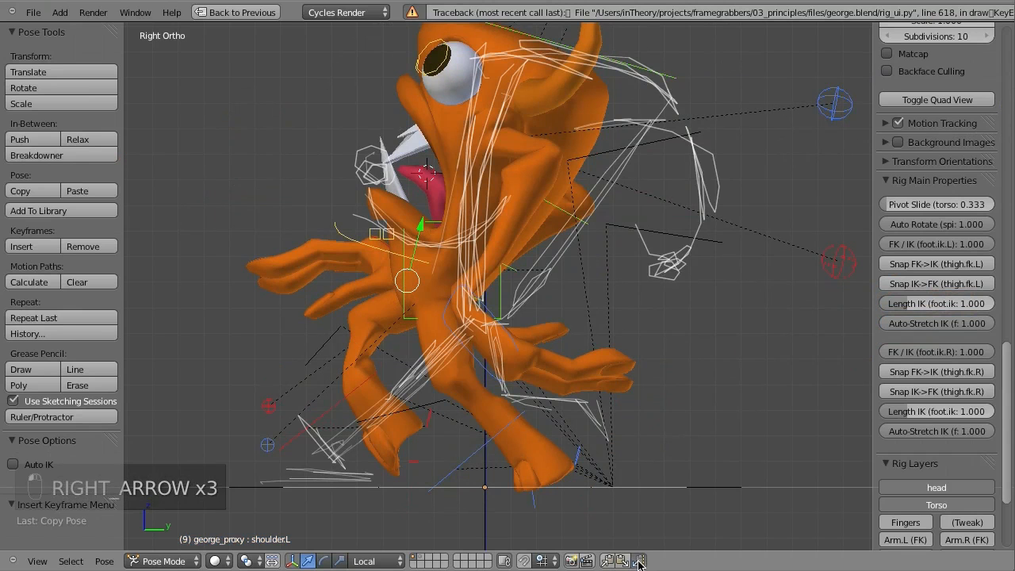
left_click(639, 562)
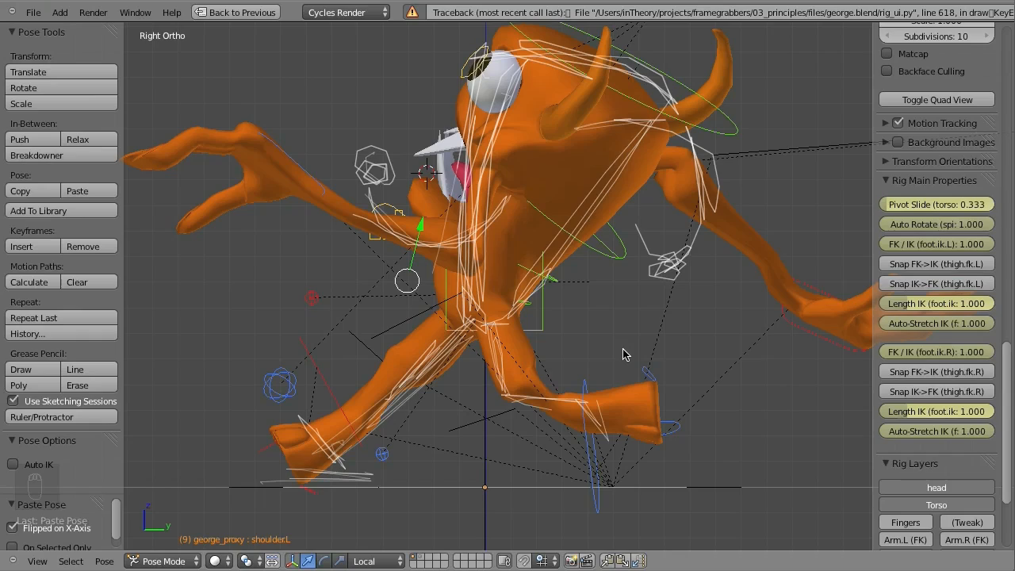
Step through the keyframes back to frame 1 to check how the mirrored frame 9 pose connects with the others.
key("Down")
key("Down")
key("Down")
key("Down")
key("Down")
key("Down")
key("Down")
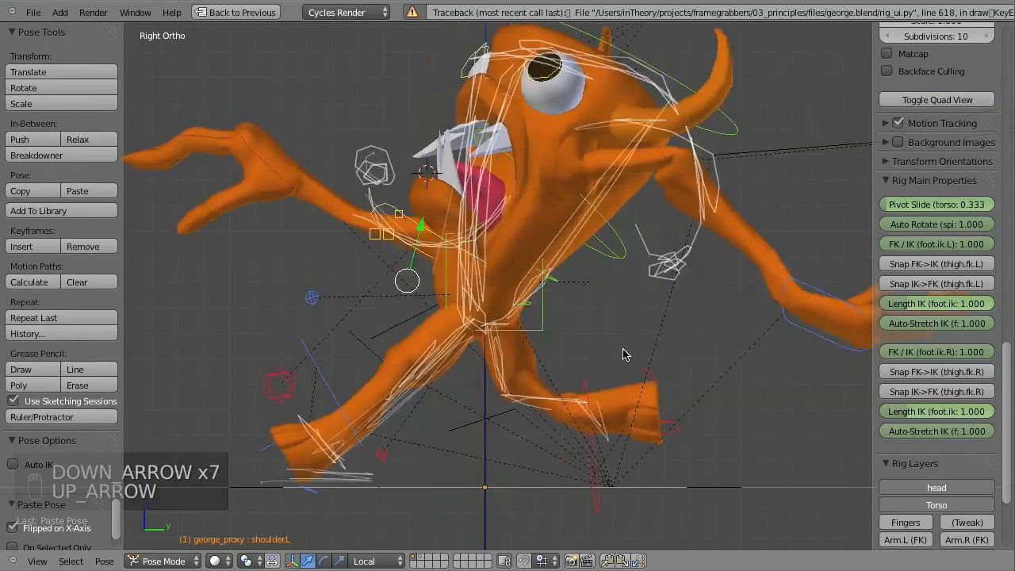
Select the torso control and step back and forth through the keyframes to compare its placement on frames 7 and 9.
key("Up")
key("Up")
key("Up")
key("Up")
key("Up")
key("Up")
key("Up")
right_click(547, 331)
key("Down")
key("Down")
key("Down")
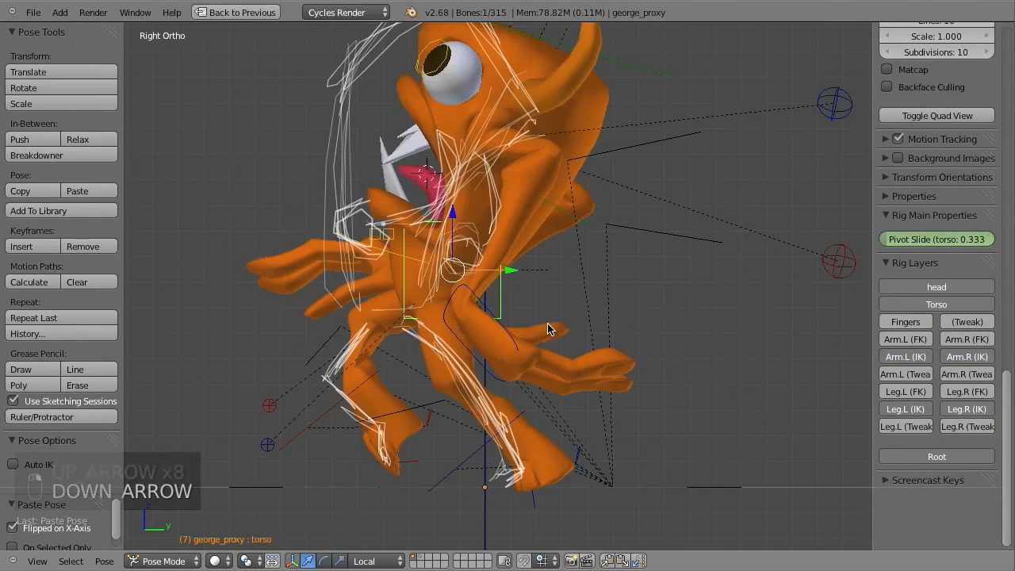
key("Up")
key("Up")
key("Up")
key("Up")
key("Up")
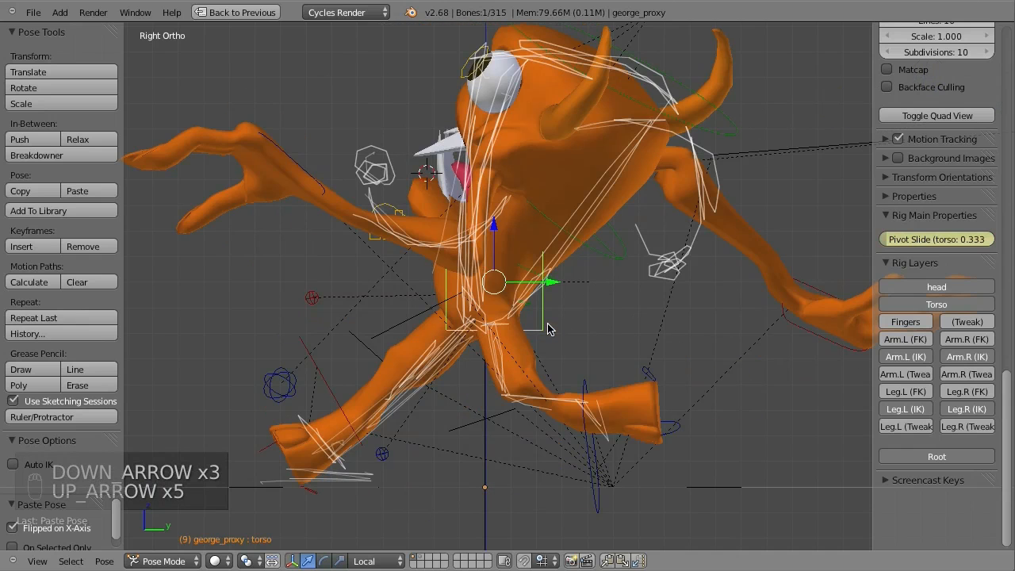
Select the torso, left hand and both foot controls on frame 7 and move them about 0.15 backward along Y.
key("Down")
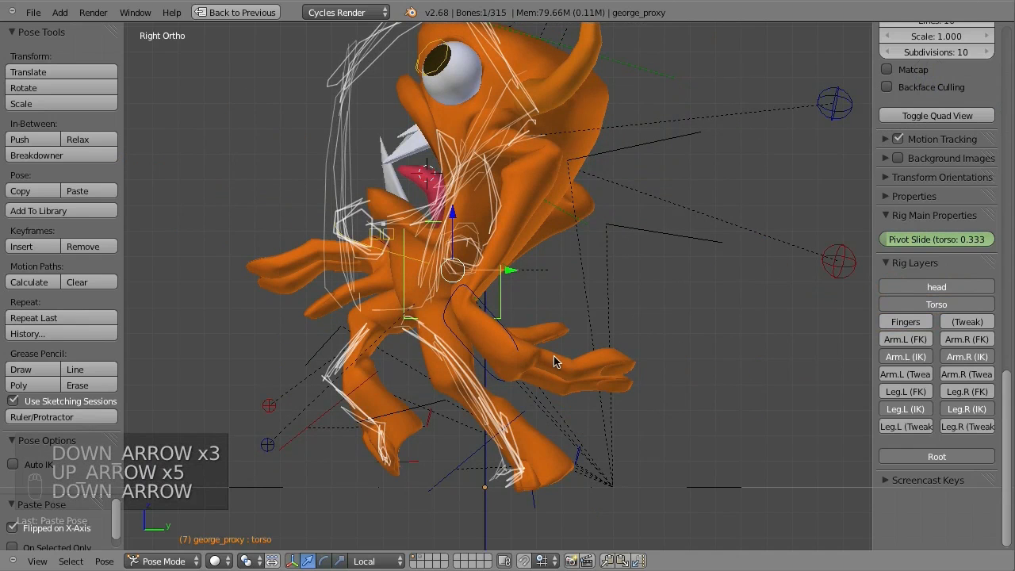
right_click(516, 434, "shift")
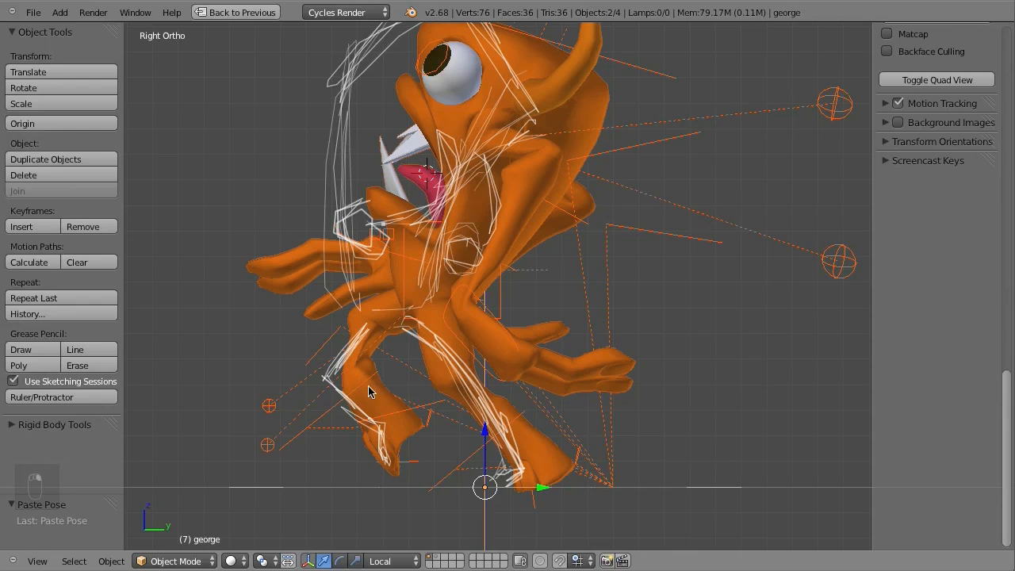
key("super+z")
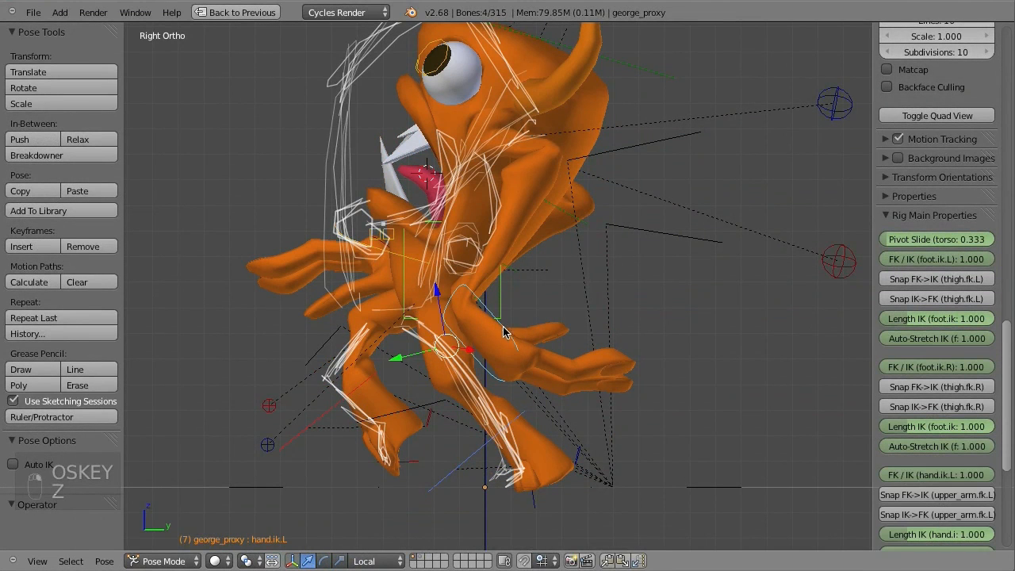
key("g")
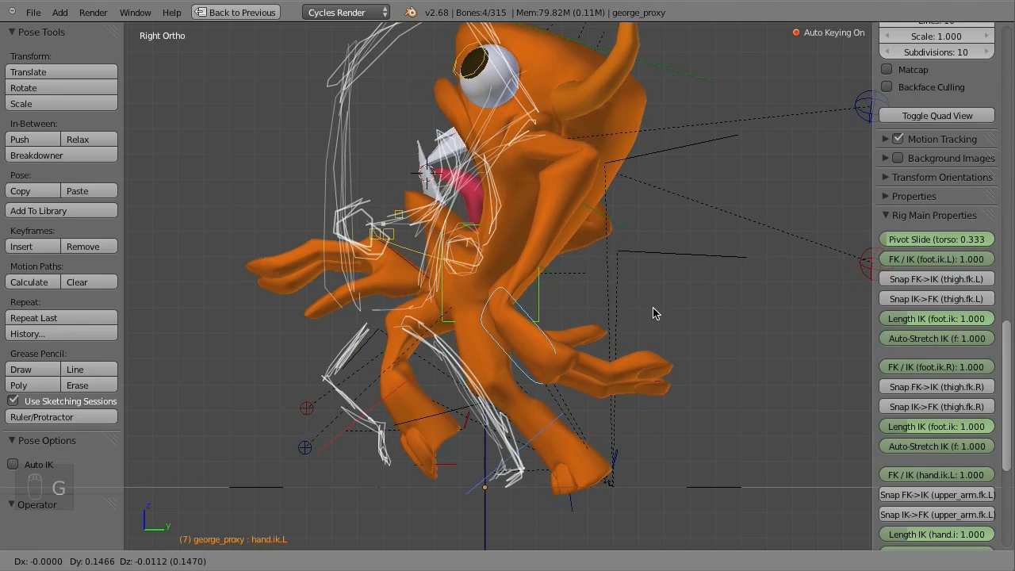
left_click(662, 317)
Turn off the Grease Pencil display in the viewport and deselect all bones.
scroll(1006, 228, "up", 6)
scroll(1006, 228, "up", 10)
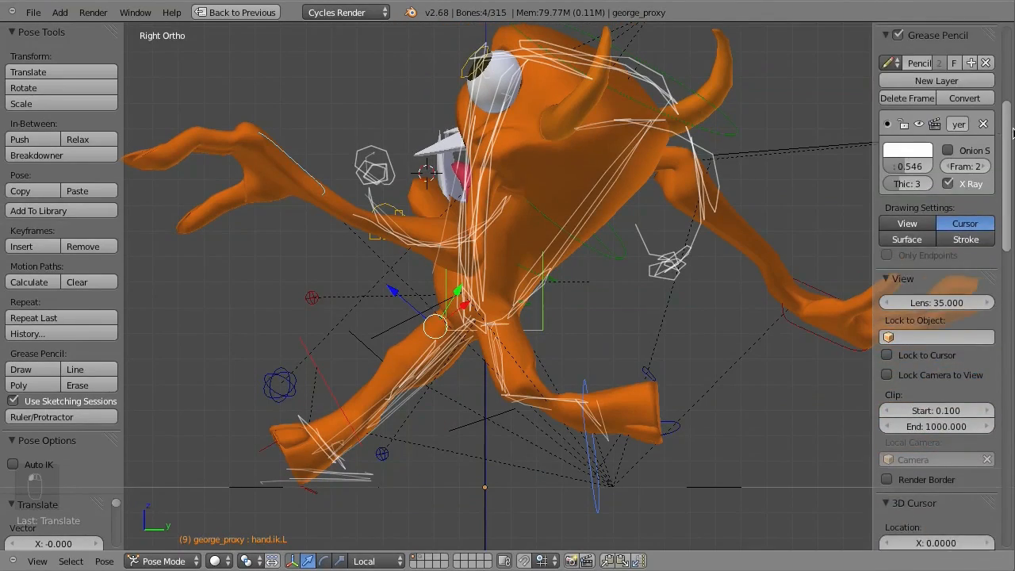
left_click(897, 190)
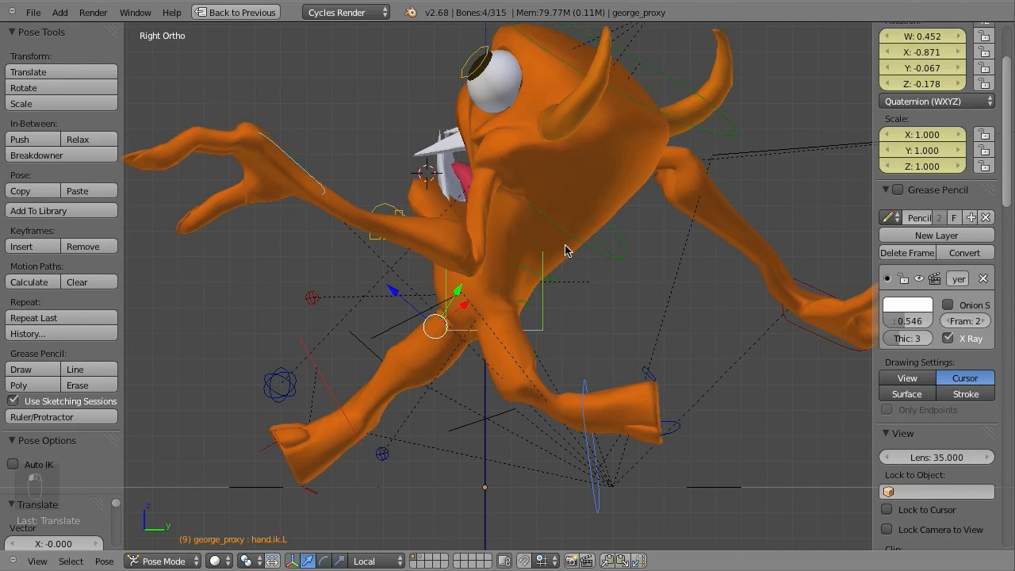
key("a")
Step back and forth through the keyframes on frames 1 to 9 to review the run motion without the sketches.
key("Down")
key("Down")
key("Down")
key("Down")
key("Down")
key("Down")
key("Down")
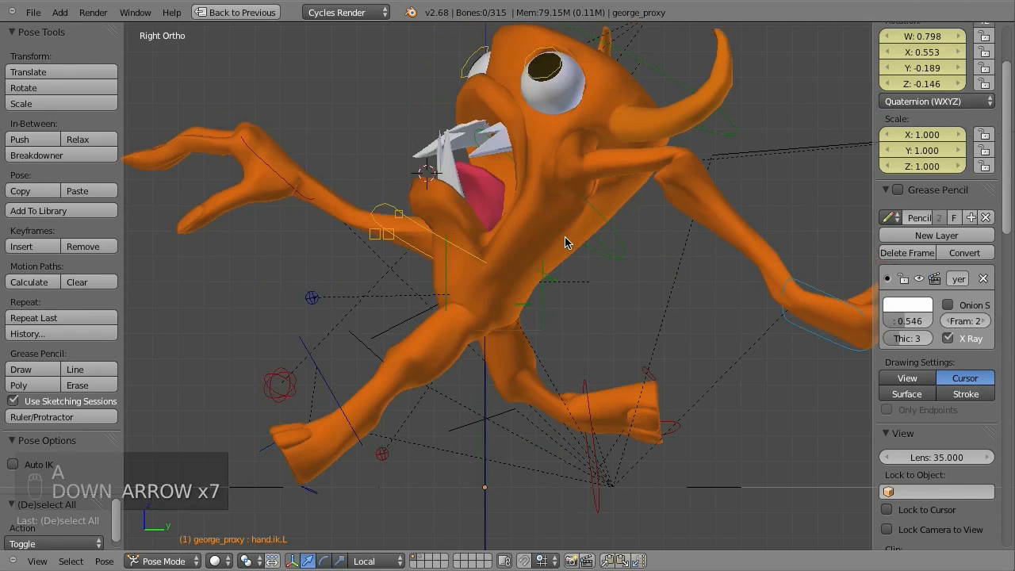
key("Up")
key("Up")
key("Up")
key("Up")
key("Up")
key("Up")
key("Up")
key("Up")
key("Up")
key("Down")
key("Down")
key("Down")
key("Down")
key("Down")
key("Down")
key("Down")
key("Down")
key("Down")
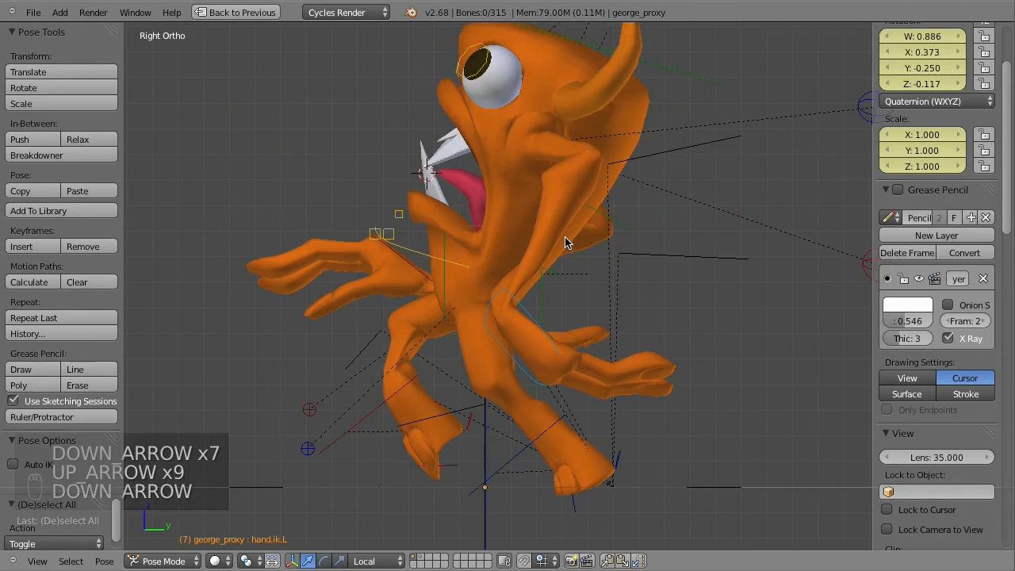
key("Up")
key("Up")
key("Up")
key("Up")
key("Up")
key("Up")
key("Up")
key("Up")
key("Up")
key("Up")
key("Up")
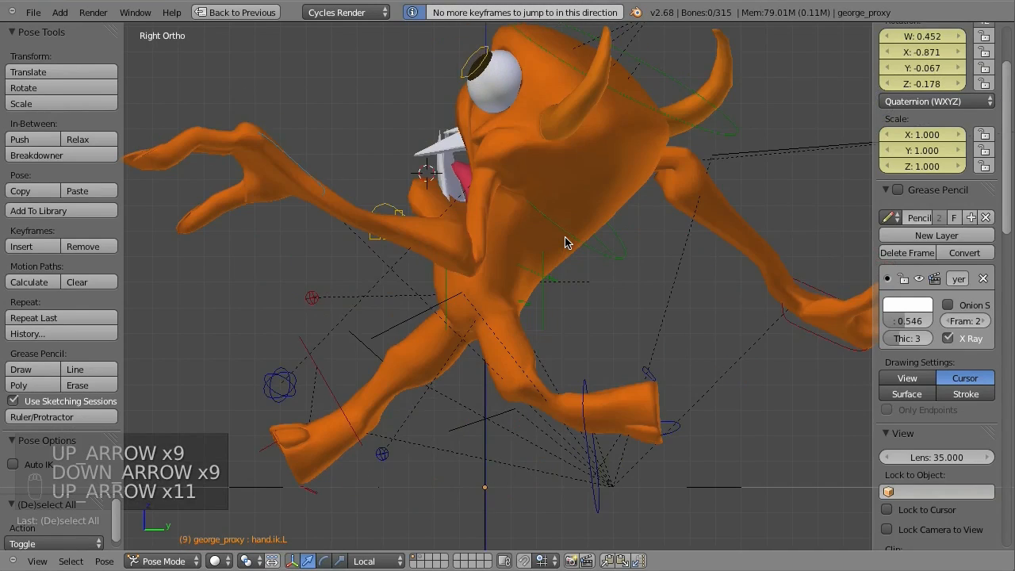
key("Down")
key("Down")
key("Down")
key("Down")
key("Down")
key("Down")
key("Down")
key("Down")
key("Up")
key("Up")
key("Up")
key("Up")
key("Up")
key("Up")
key("Up")
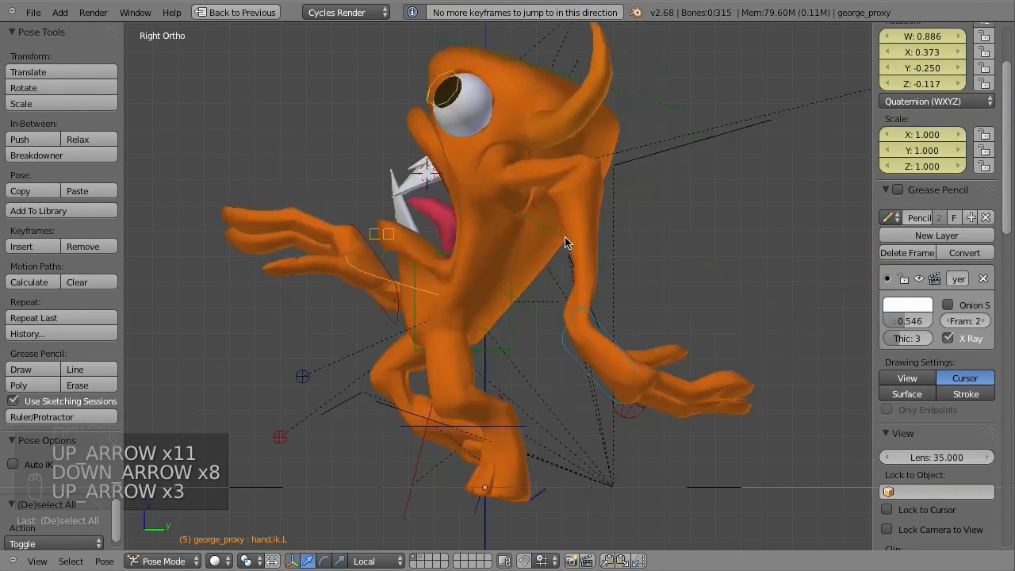
key("Down")
key("Down")
key("Down")
key("Down")
key("Down")
key("Down")
key("Down")
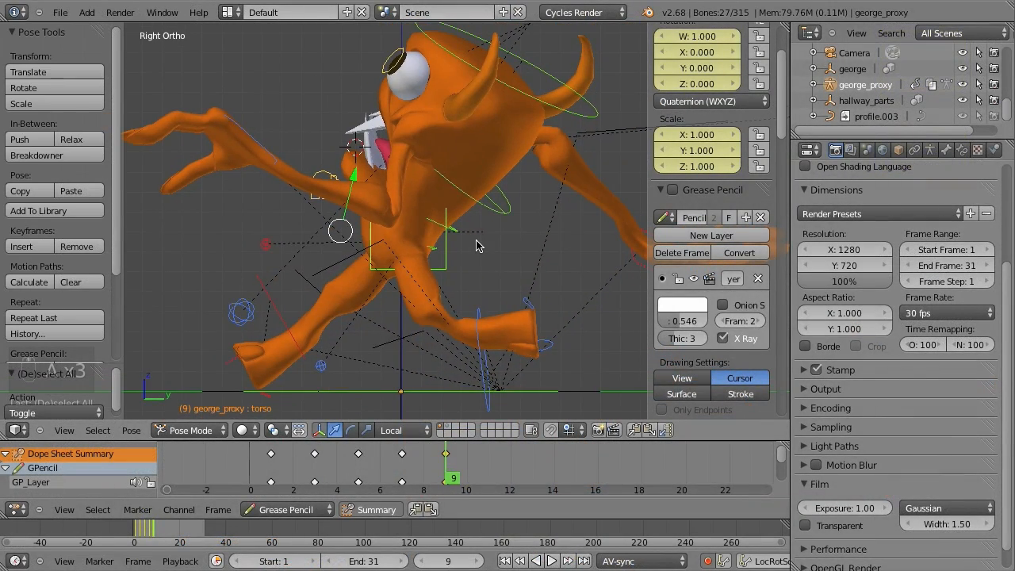
Return to frame 1, switch the keyframe editor from Grease Pencil to Dope Sheet mode and insert keyframes there.
key("Down")
key("Down")
key("Down")
key("Down")
key("Down")
key("Down")
key("Down")
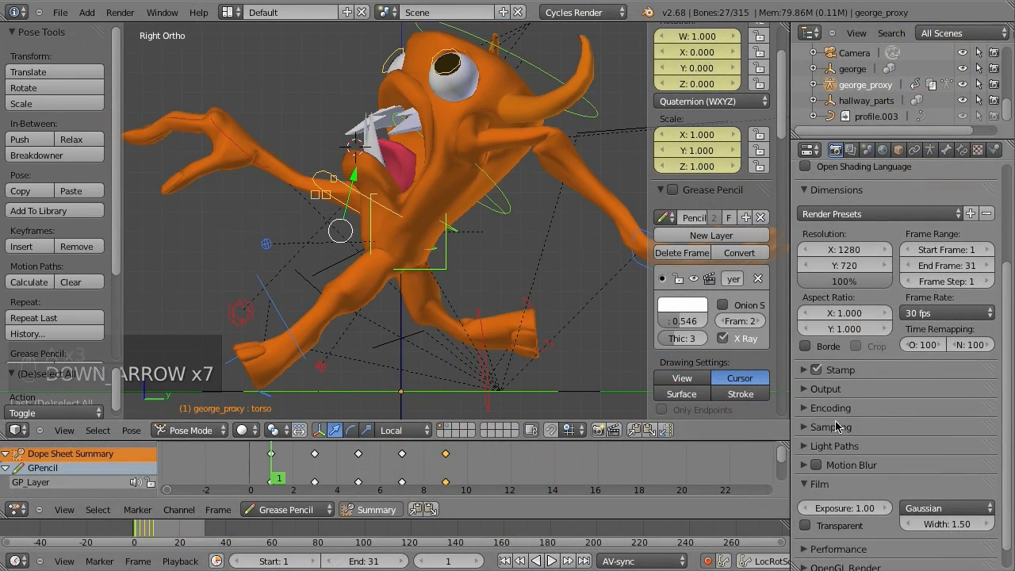
left_click(320, 518)
left_click(286, 489)
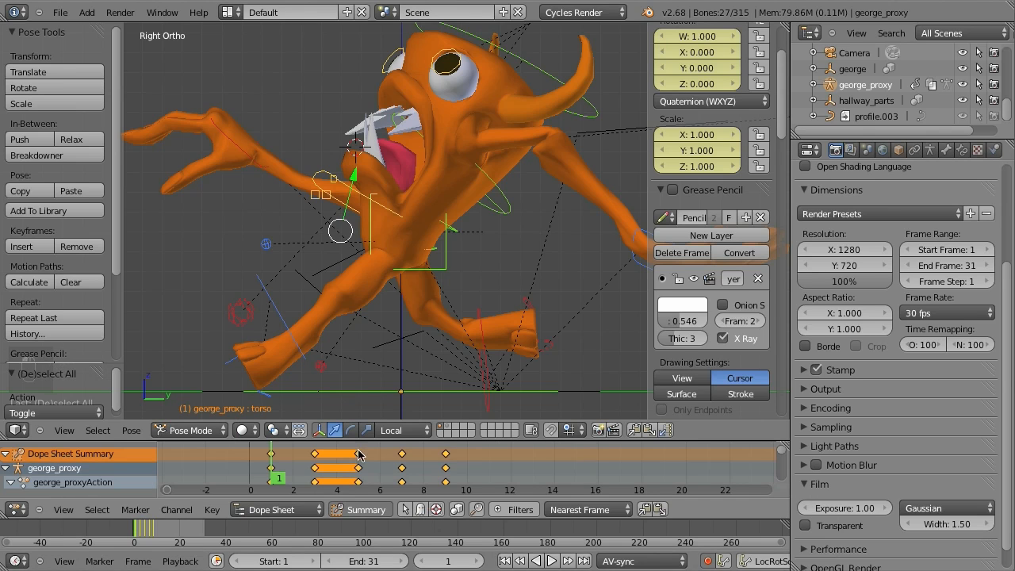
key("i")
Step forward to frame 9 and scrub between frames 1 and 9 to compare the two mirrored end poses.
key("Up")
key("Up")
key("Up")
key("Up")
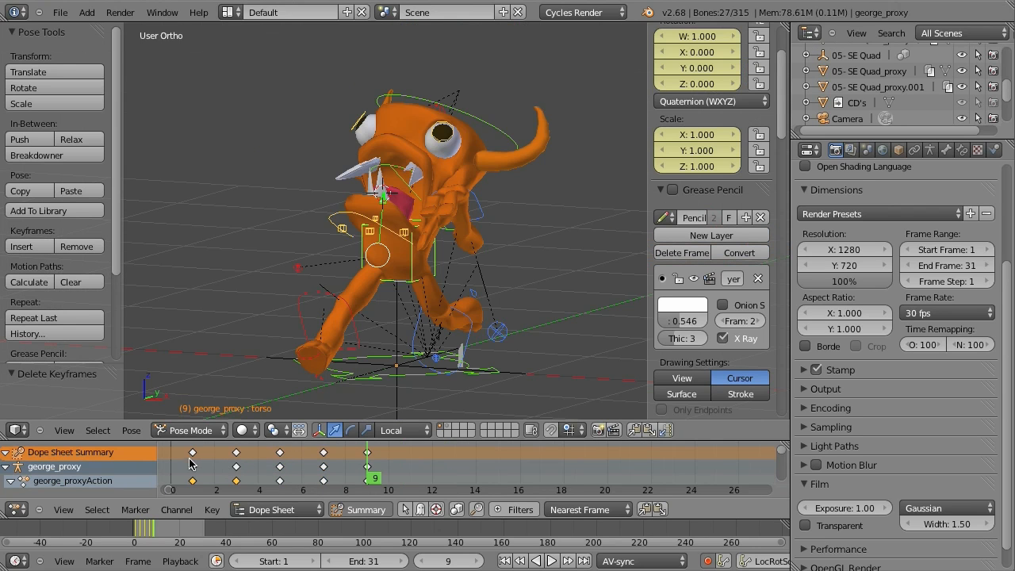
left_click_drag(191, 464, 356, 472)
left_click(370, 456)
left_click(196, 465)
Copy the frame 3 pose of all visible bones and paste it flipped on the X axis onto frame 11.
left_click(237, 458)
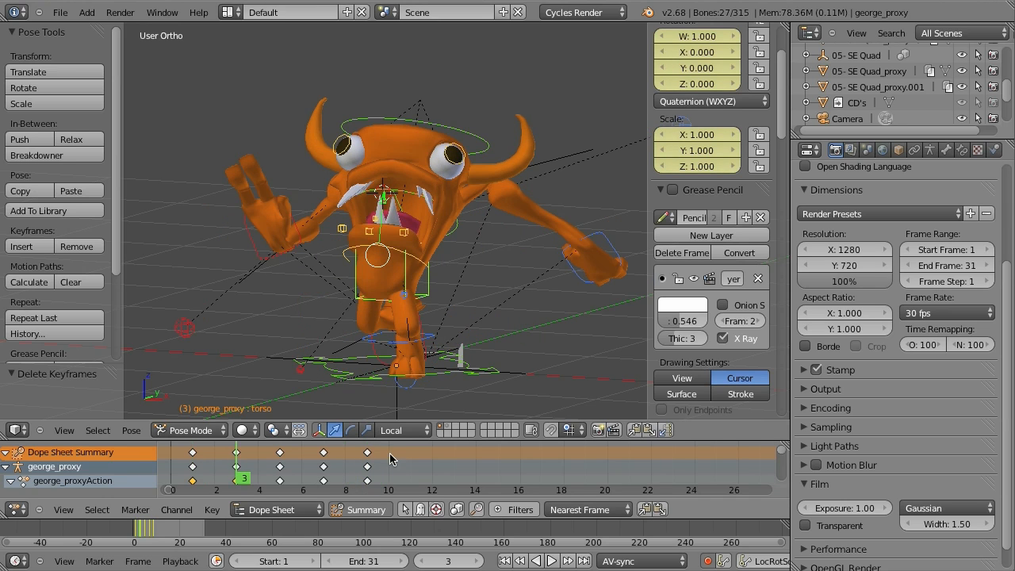
key("a")
key("a")
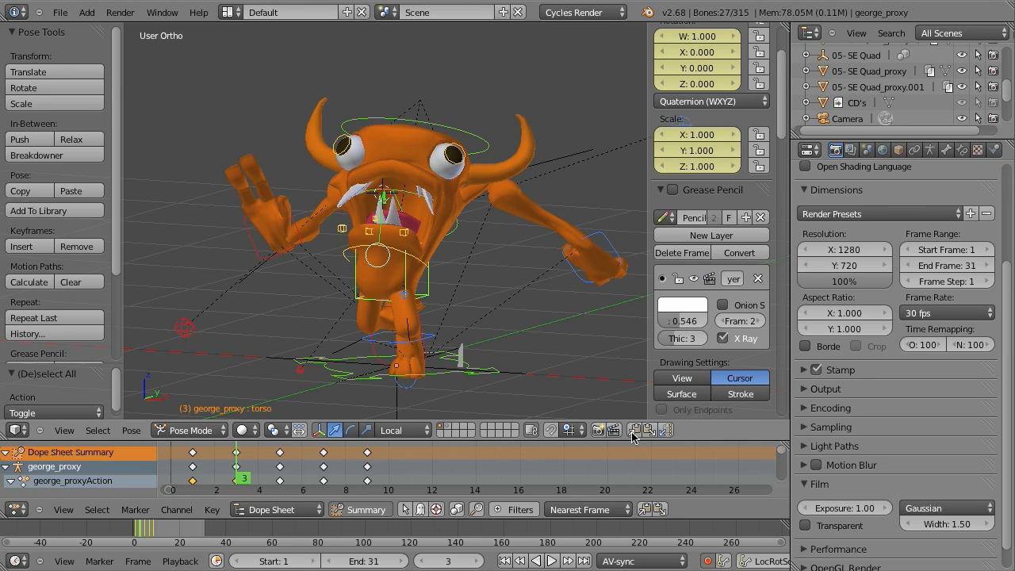
left_click(386, 467)
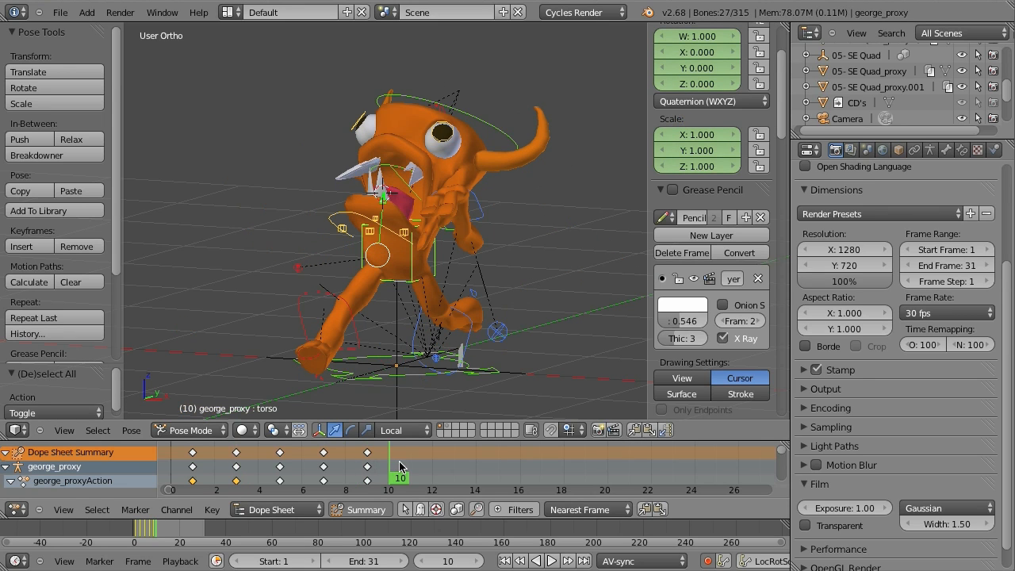
left_click(666, 430)
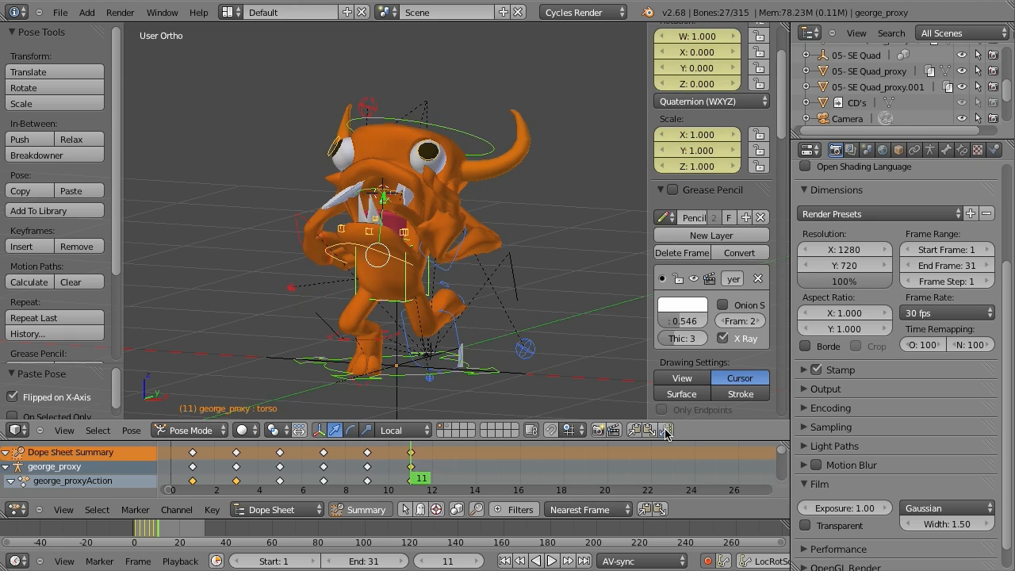
Copy the frame 5 pose and paste it flipped on the X axis onto frame 13.
left_click(281, 459)
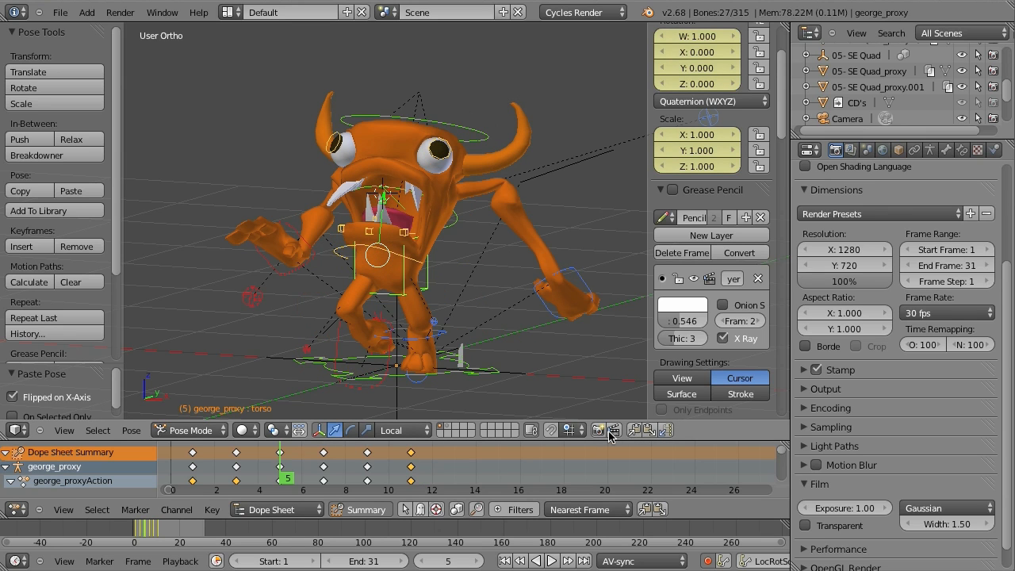
left_click_drag(433, 465, 458, 463)
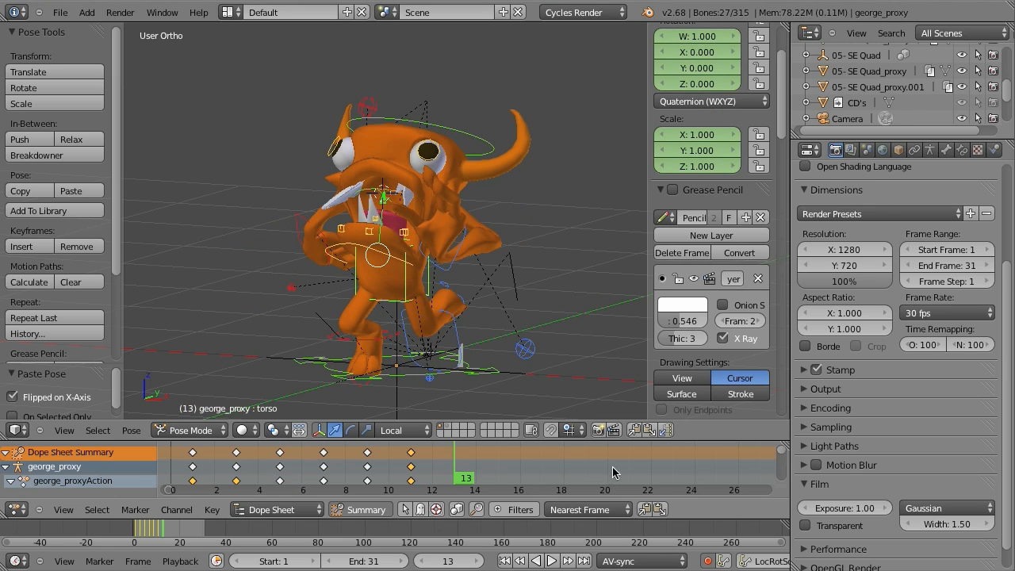
left_click(667, 430)
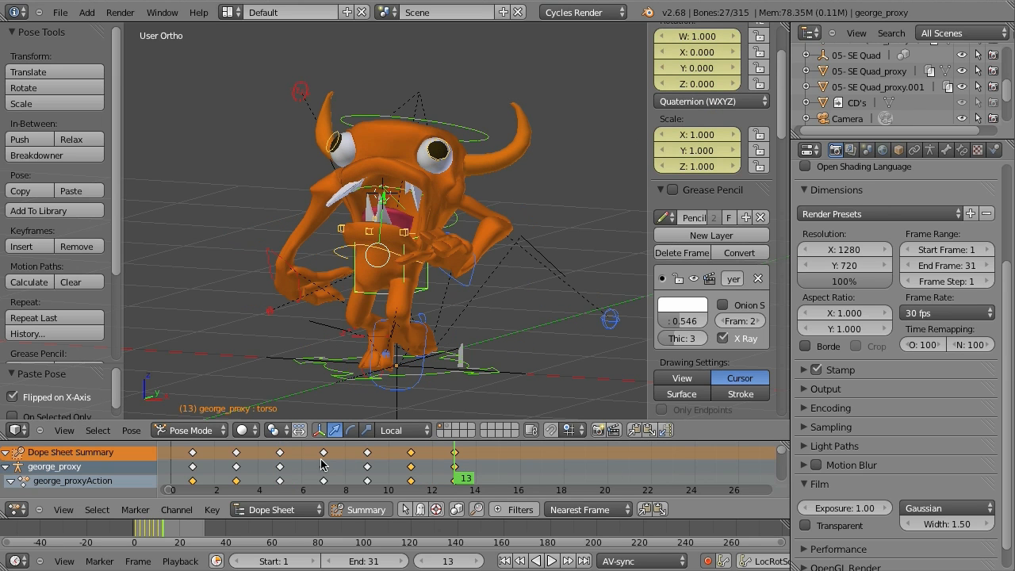
Copy the frame 7 pose and paste it flipped on the X axis onto frame 15.
left_click_drag(287, 464, 325, 465)
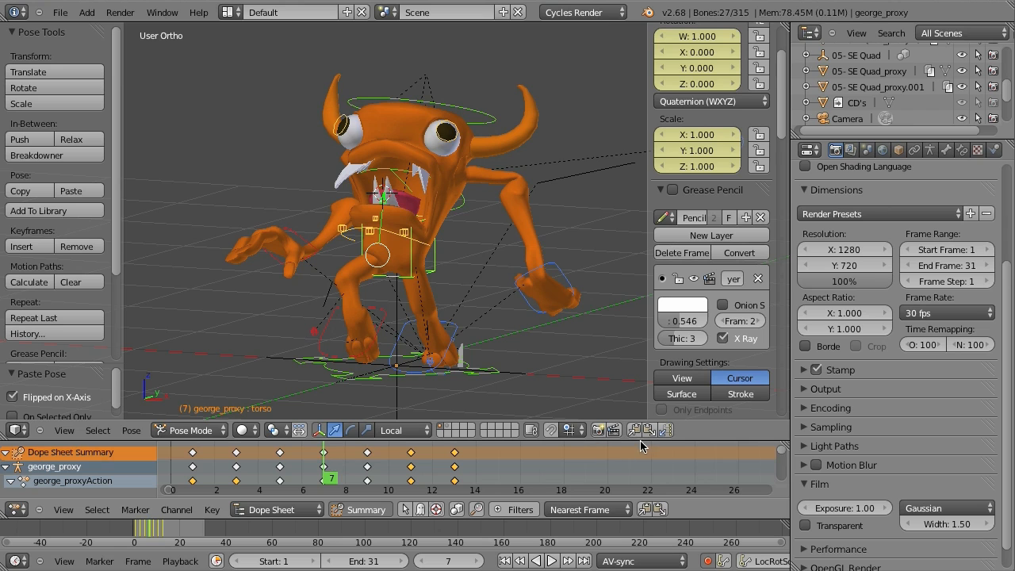
left_click(493, 469)
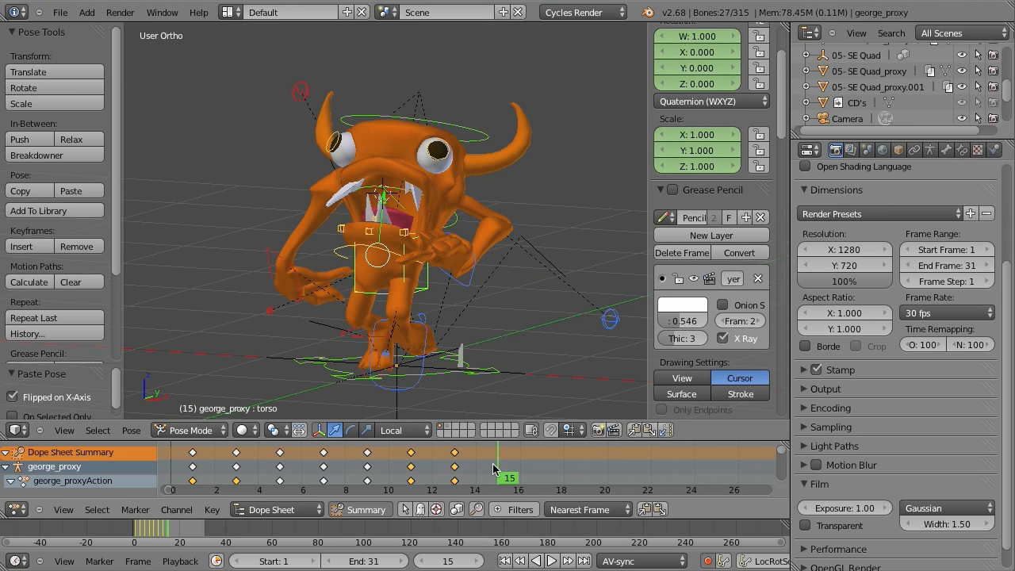
left_click(666, 430)
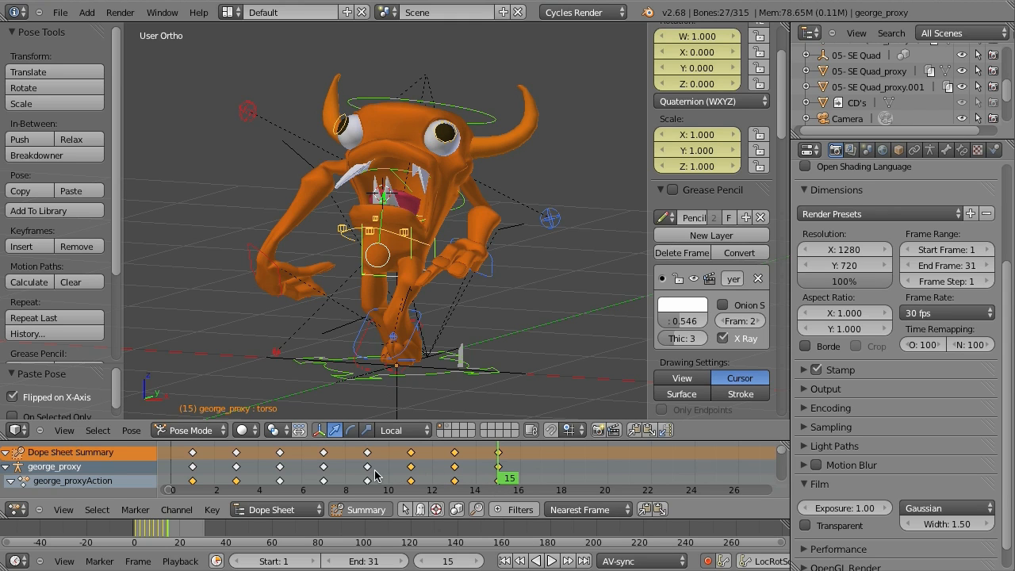
Copy the frame 9 pose and paste it flipped on the X axis onto frame 17.
left_click_drag(325, 467, 363, 465)
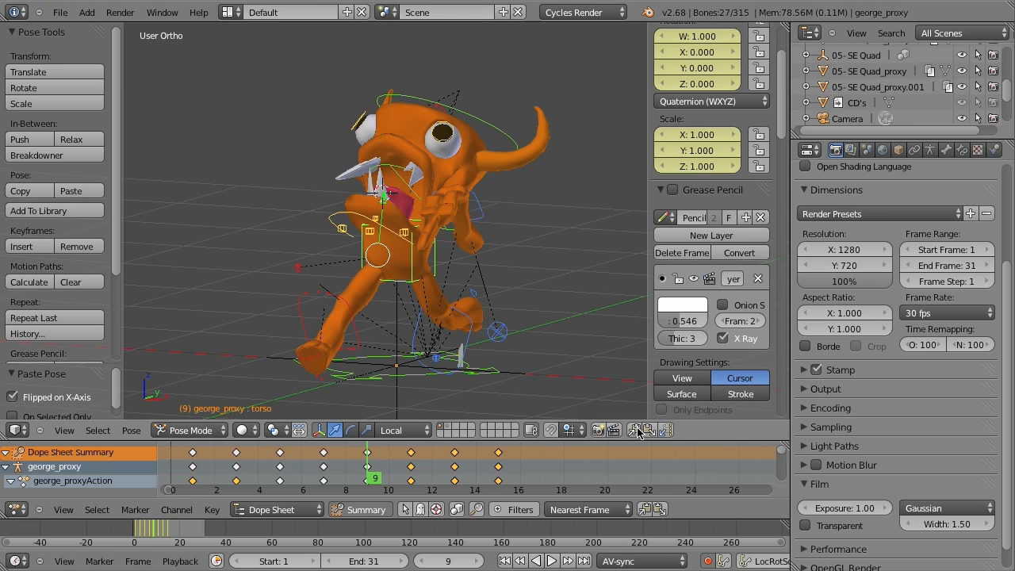
left_click_drag(498, 468, 523, 468)
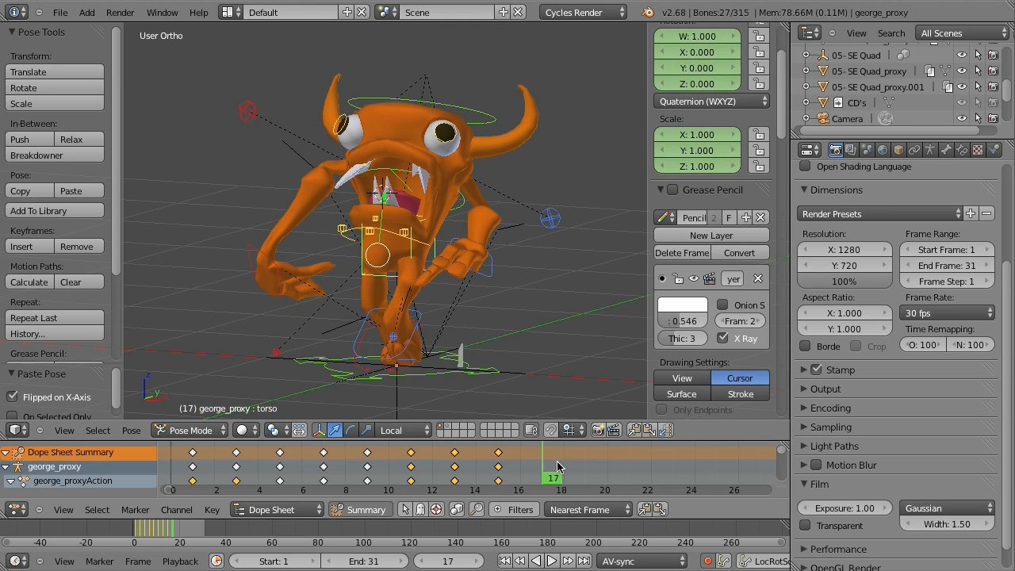
left_click(664, 431)
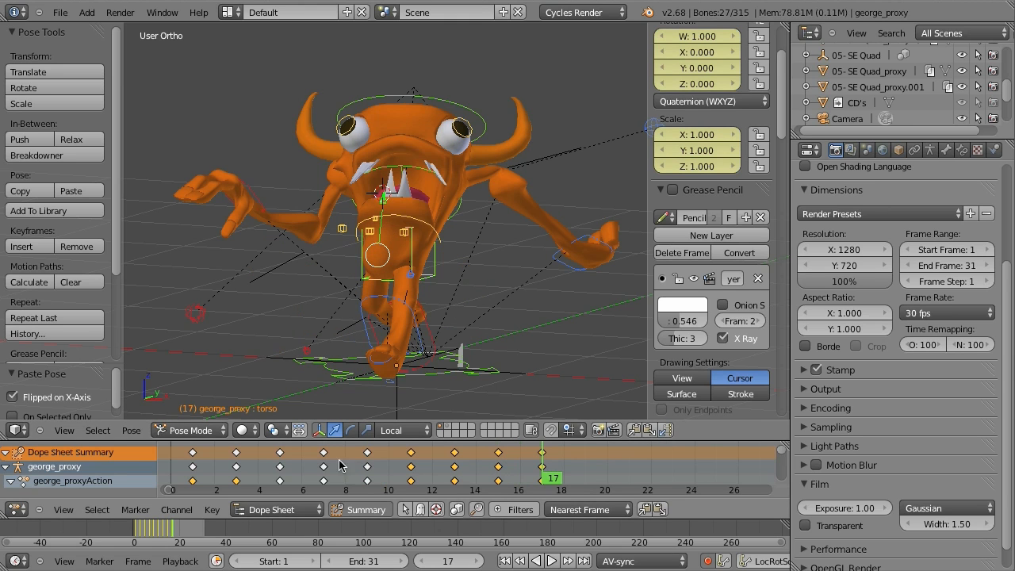
Step through the keyframes between frames 1 and 17 in the right side view to review the full run cycle.
left_click(193, 456)
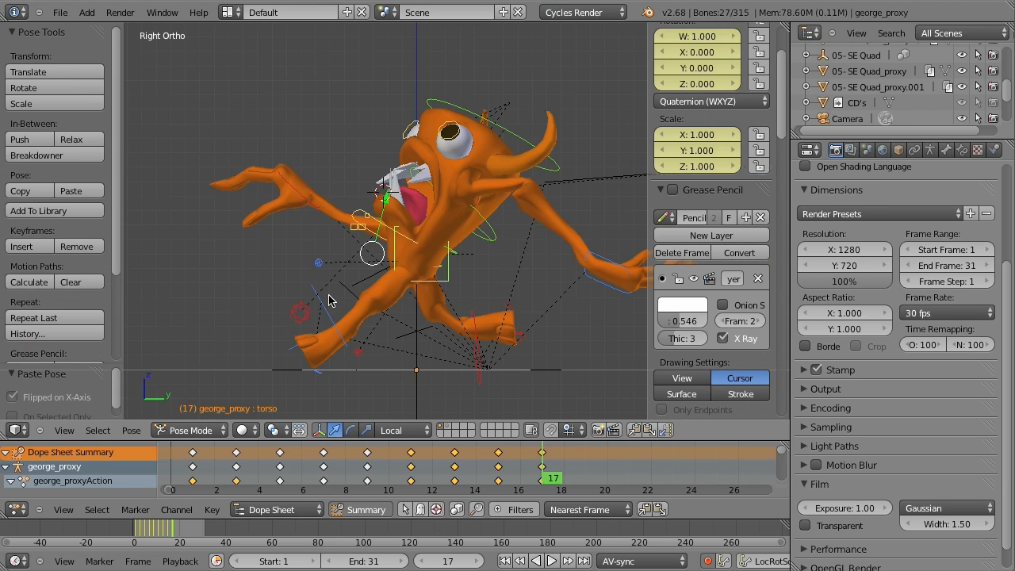
key("Down")
key("Down")
key("Down")
key("Down")
key("Down")
key("Down")
key("Down")
key("Down")
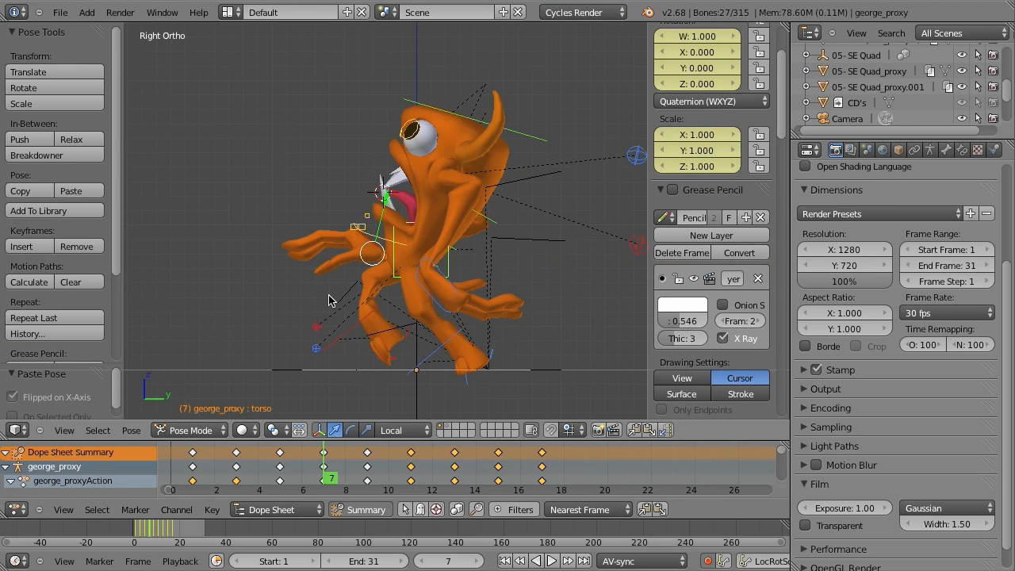
key("Up")
key("Up")
key("Up")
key("Up")
key("Up")
key("Up")
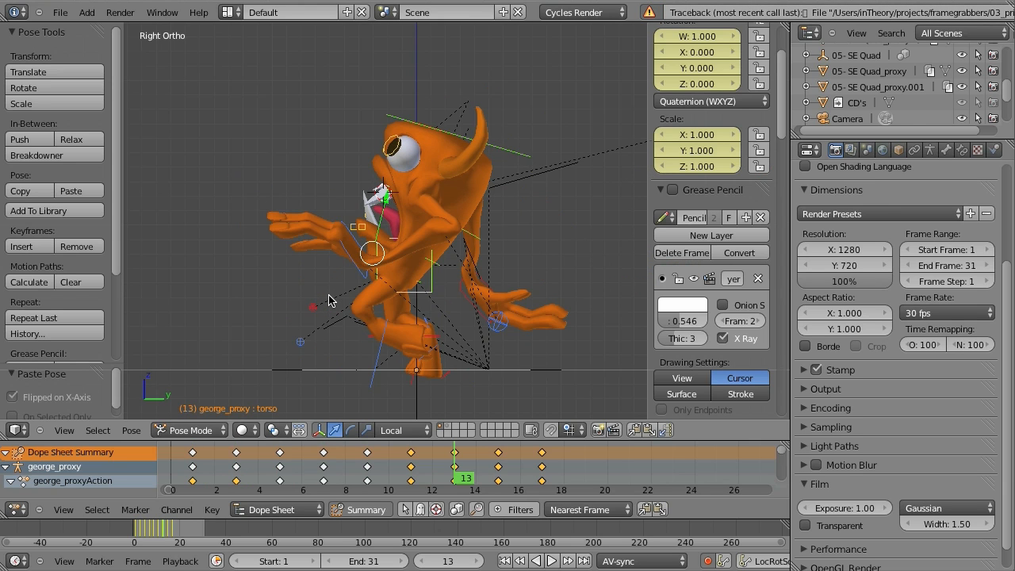
key("Up")
key("Up")
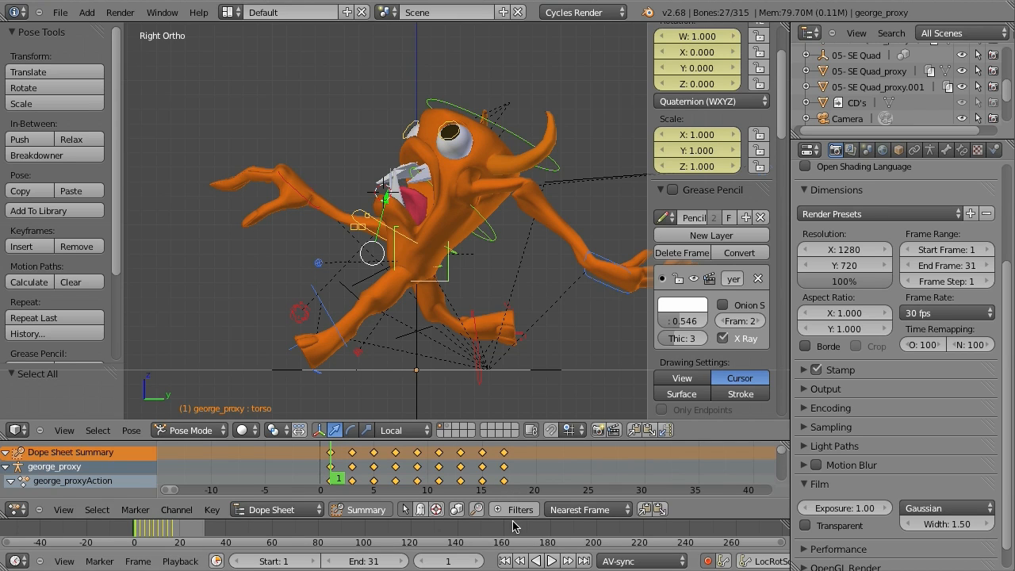
Scale all the keyframes in time by about 1.78 so the last one lands on frame 30, and play the animation.
middle_click_drag(548, 485, 408, 475)
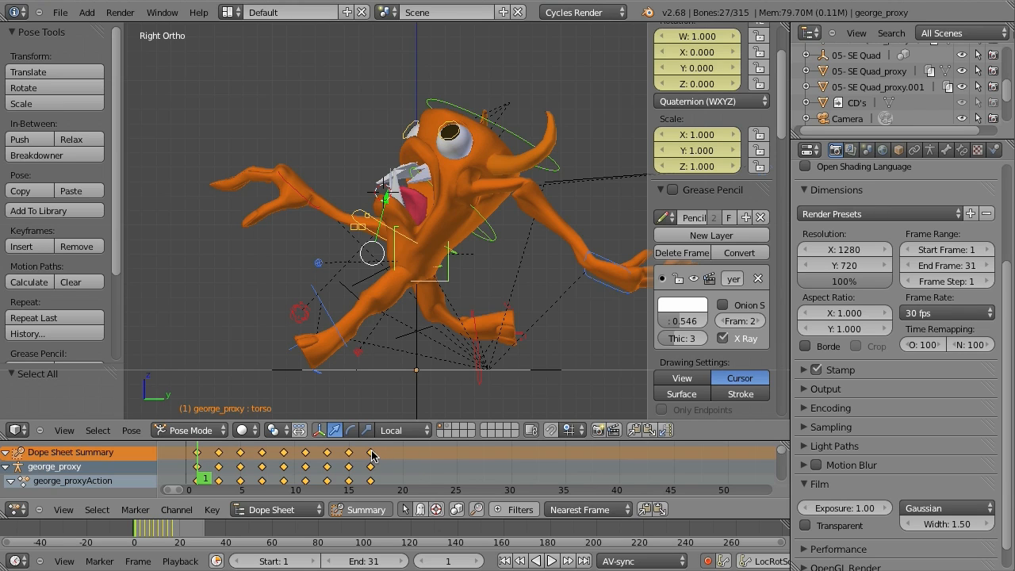
key("s")
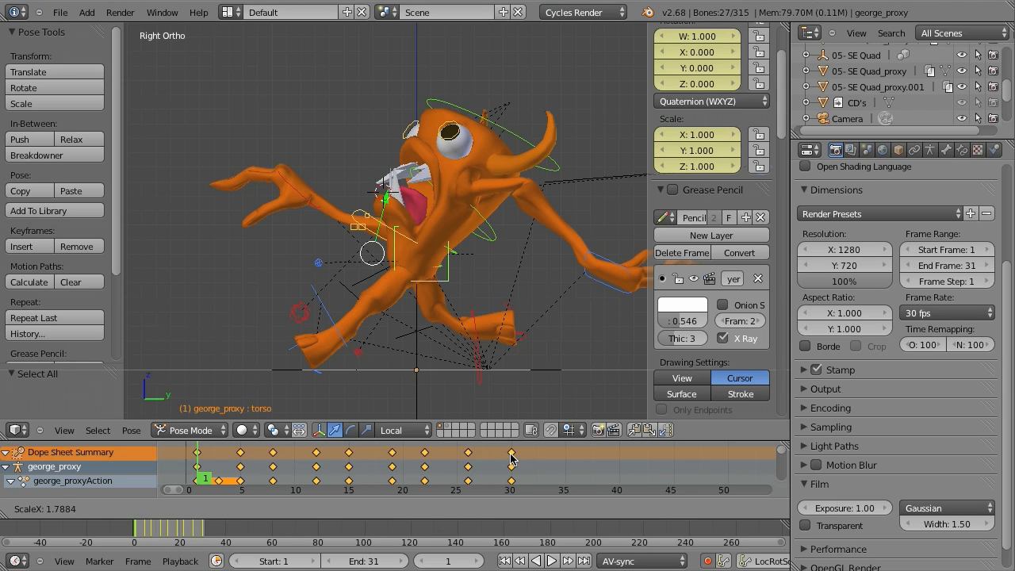
left_click(511, 459)
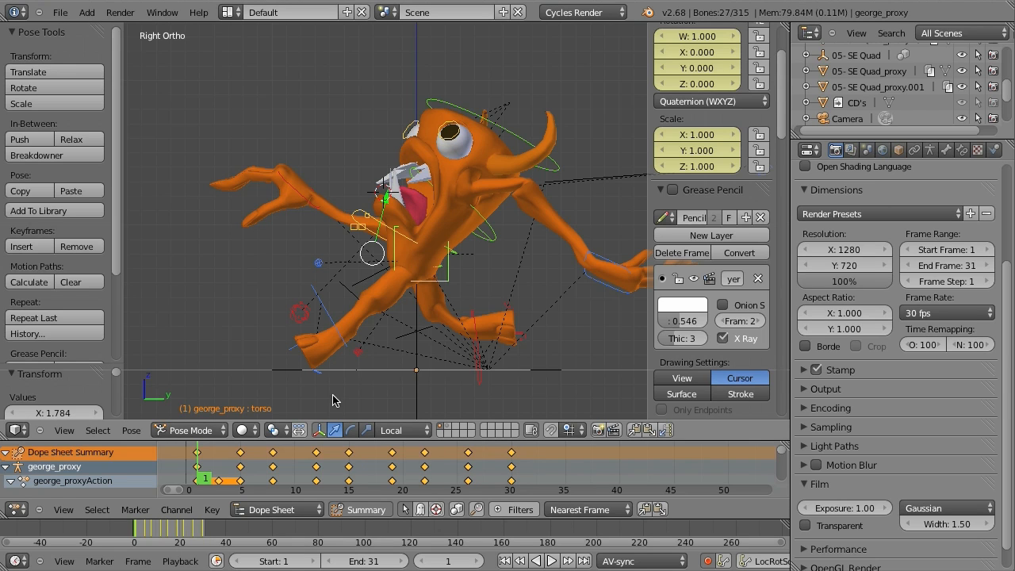
key("alt+a")
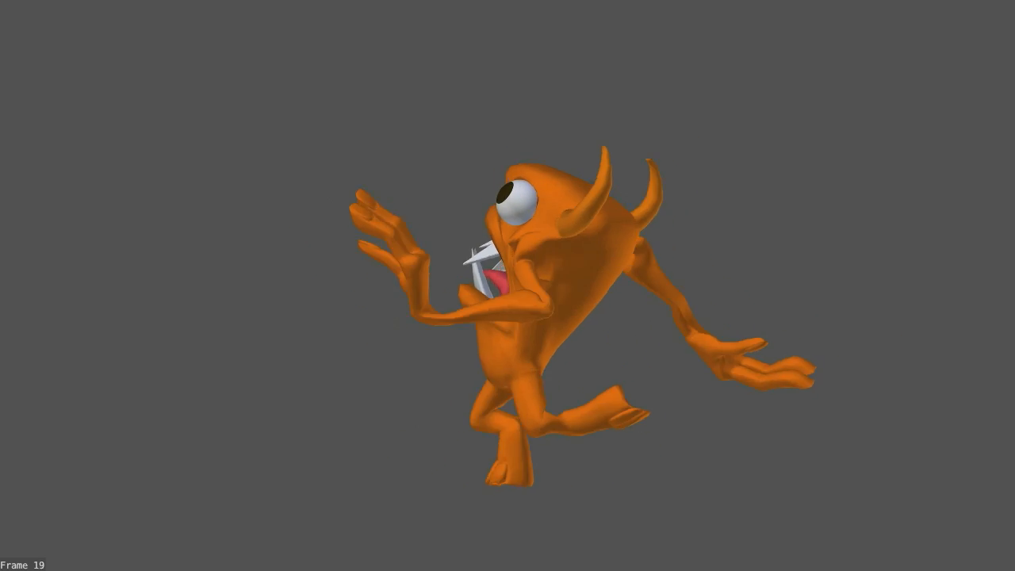
key("Escape")
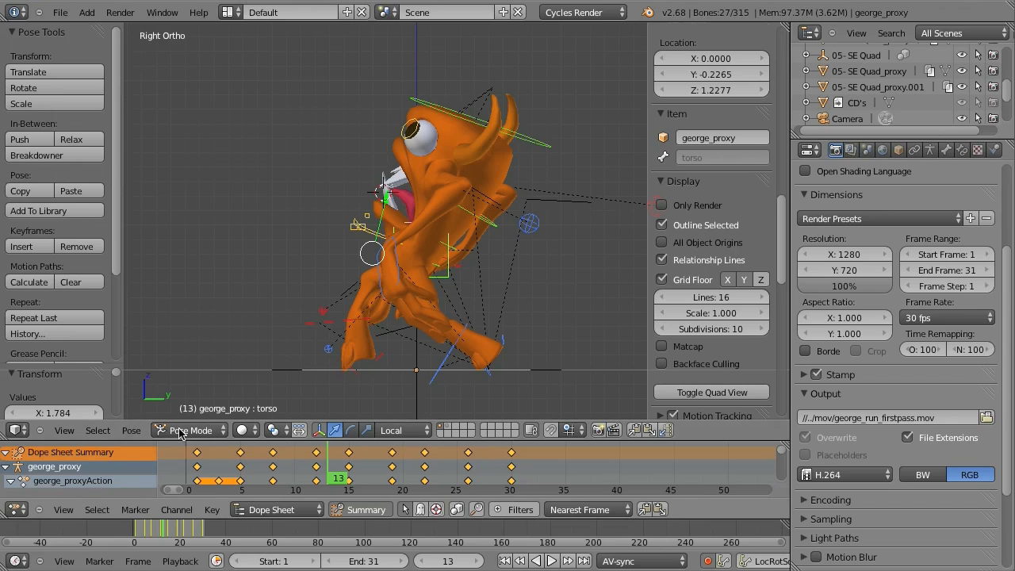
Shrink the timeline to its header and enlarge the Dope Sheet so more bone channels fit.
left_click(108, 513)
left_click_drag(116, 520, 108, 550)
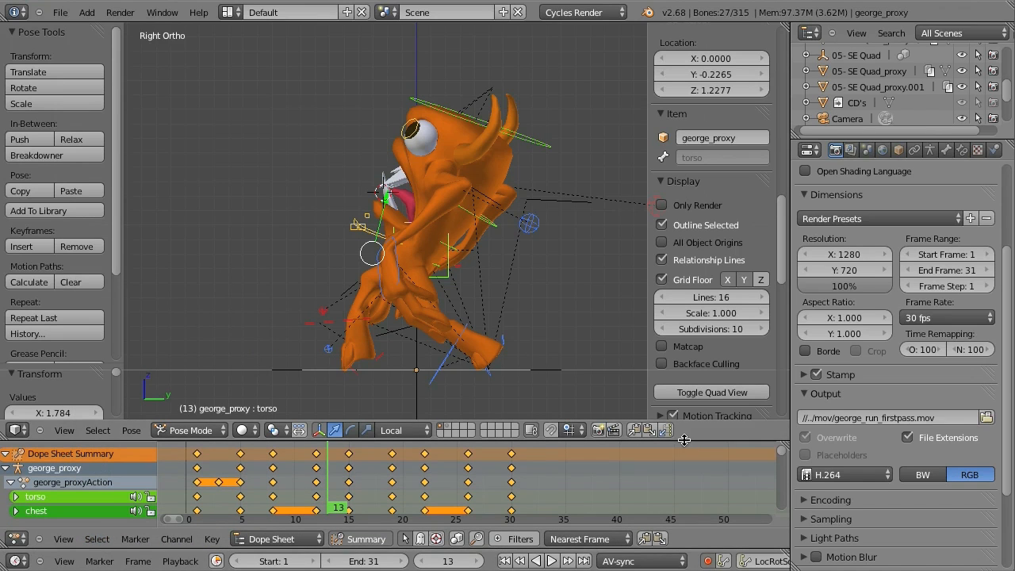
left_click_drag(687, 441, 714, 350)
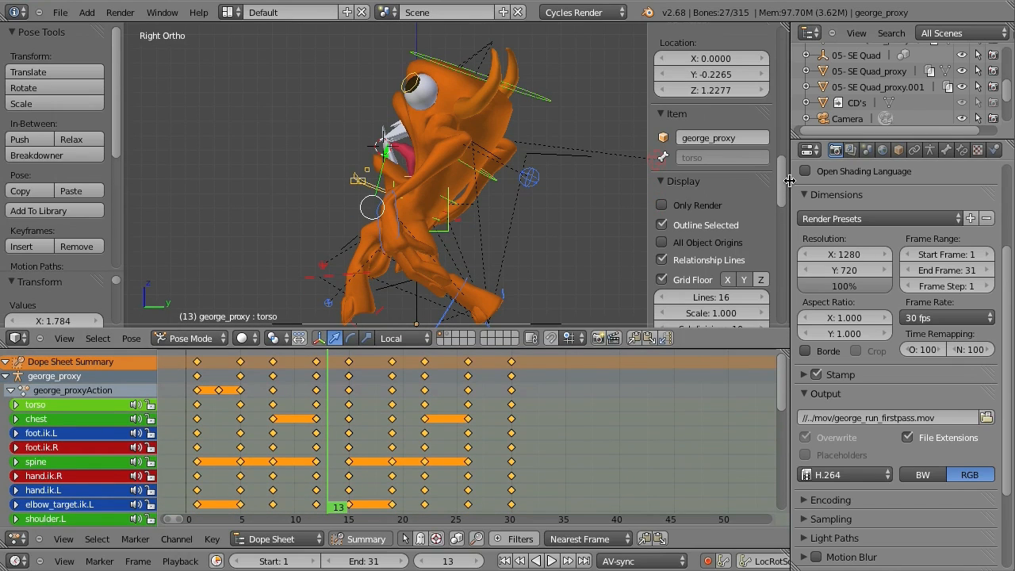
Hide the rig layers Arm.L (IK), Arm.R (IK), Leg.L (IK) and Leg.R (IK).
scroll(776, 303, "down", 10)
scroll(776, 302, "down", 2)
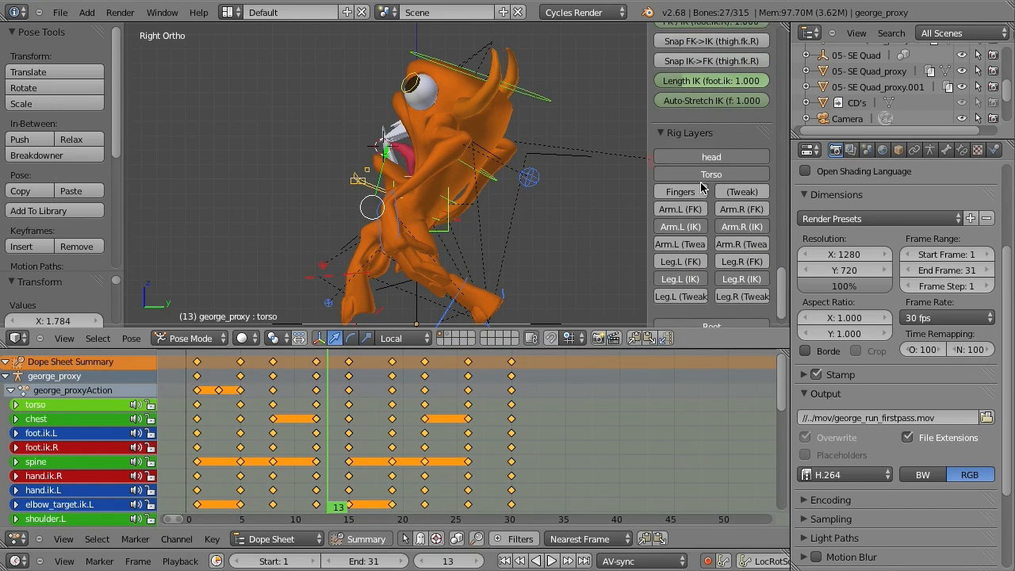
left_click(680, 229)
left_click(739, 229)
left_click(702, 277)
scroll(702, 276, "down", 5)
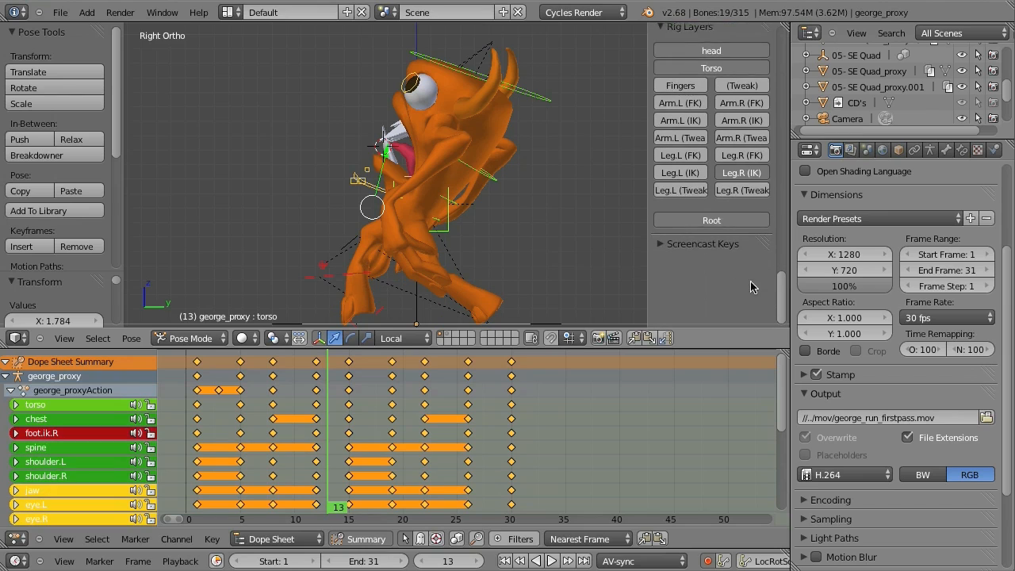
left_click(742, 171)
scroll(714, 158, "down", 5)
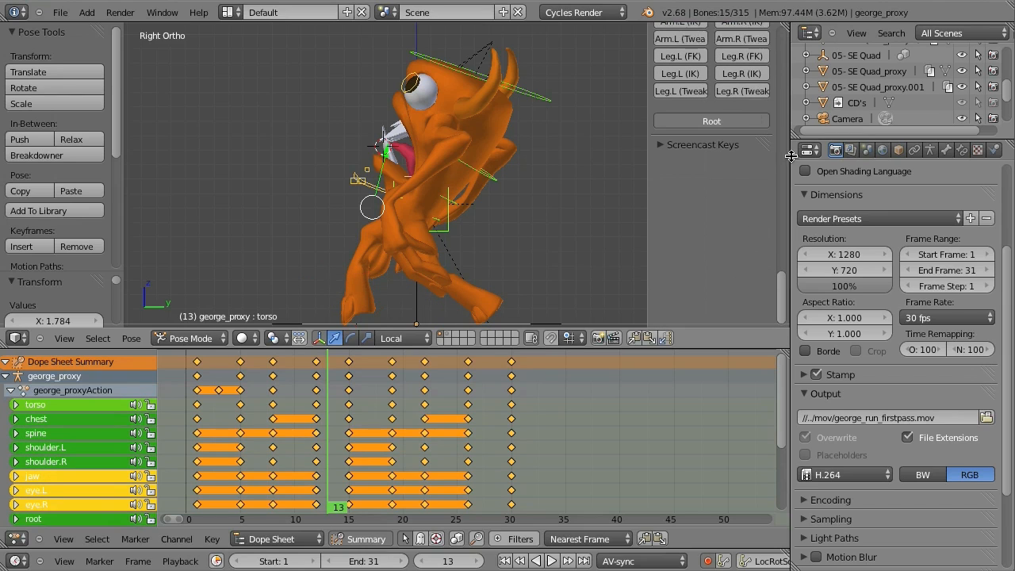
Select only the torso bone and display its Z Location curve alone in the F-Curve Editor.
right_click(452, 234)
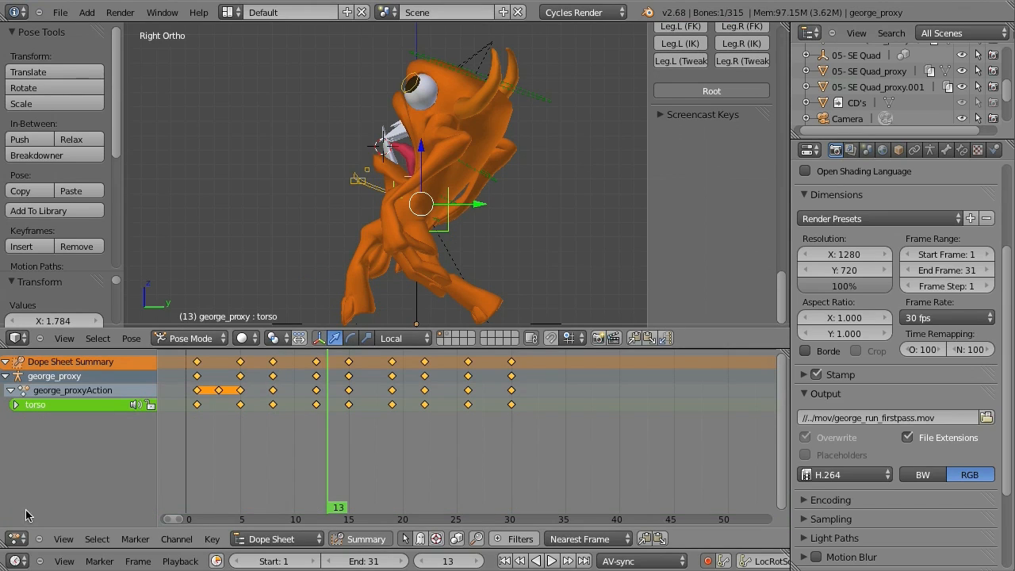
left_click(17, 539)
left_click(54, 483)
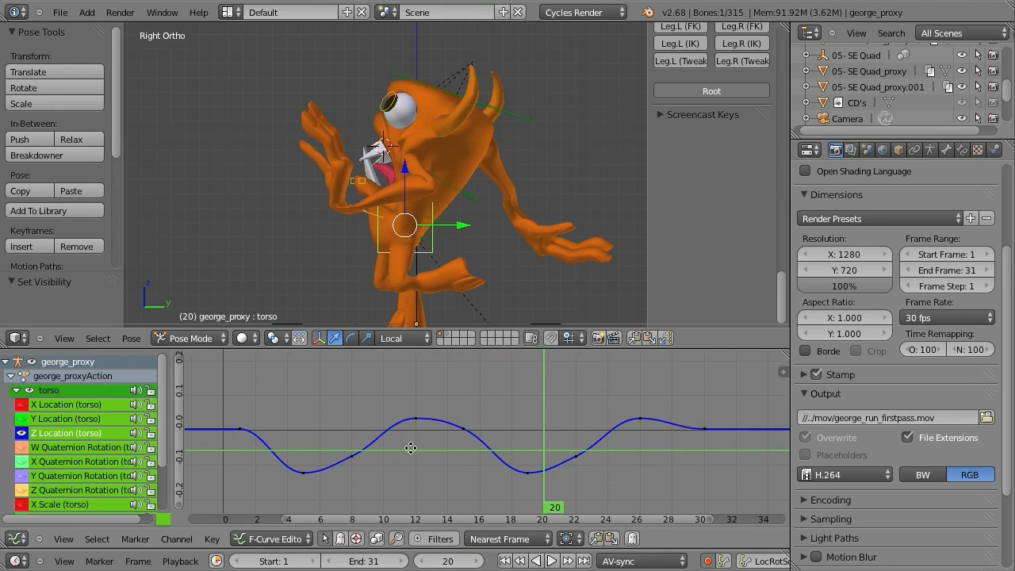
Raise the torso's Z Location keyframes at frames 8 and 22 and shift them about one frame earlier.
mouse_move(408, 447)
middle_mouse_down("ctrl")
mouse_move(421, 446)
mouse_move(411, 458)
middle_mouse_up("ctrl")
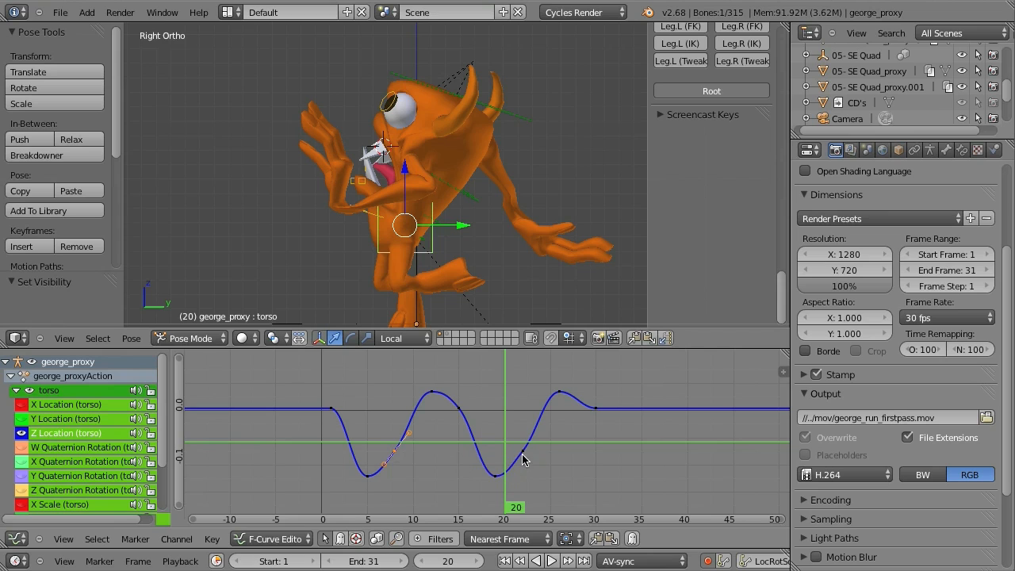
key("g")
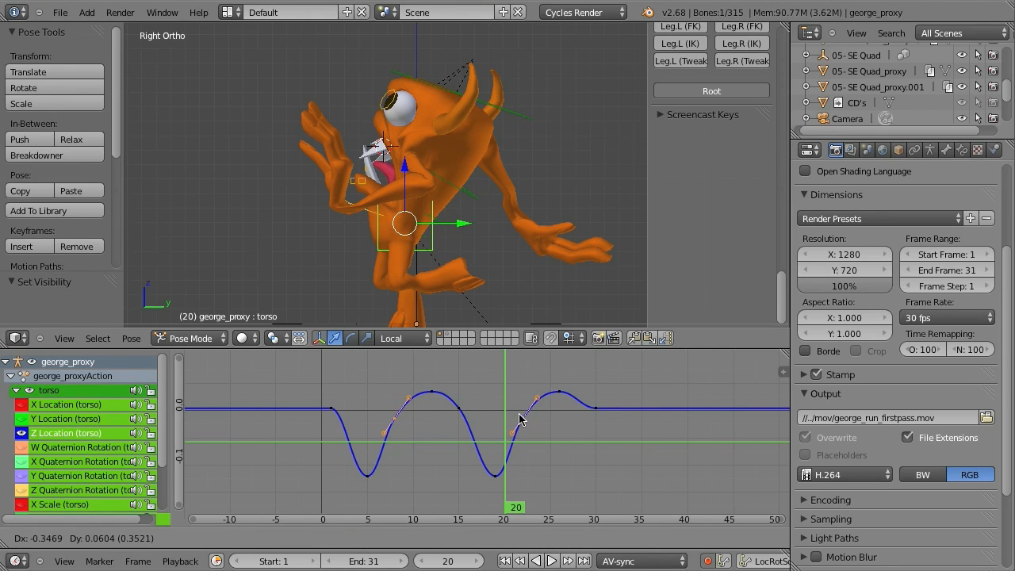
left_click(517, 416)
Set the handle type of the first and last keyframes on the torso's Z Location curve to Vector, and scrub through the motion.
key("a")
key("b")
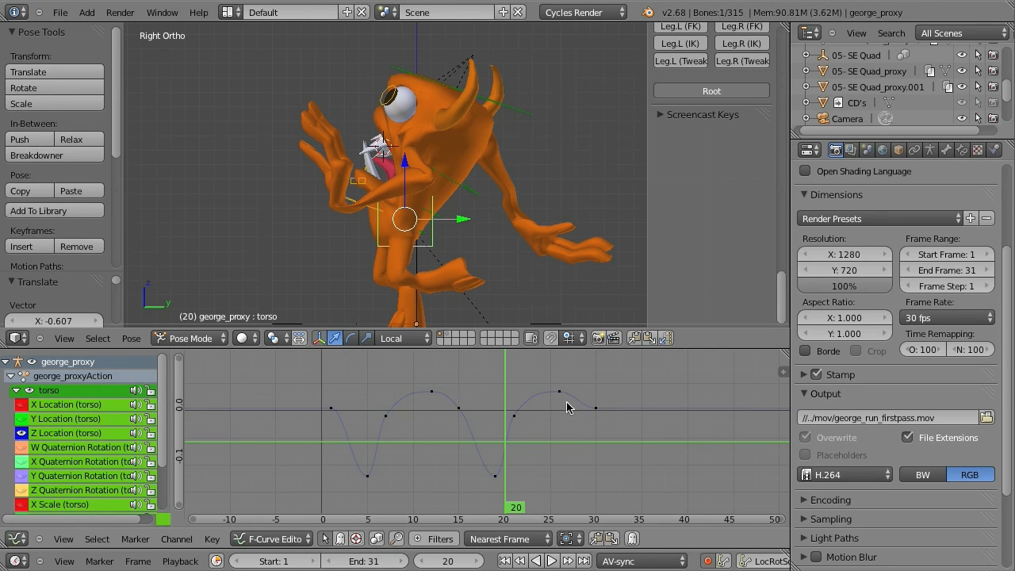
key("b")
left_click_drag(321, 382, 349, 421)
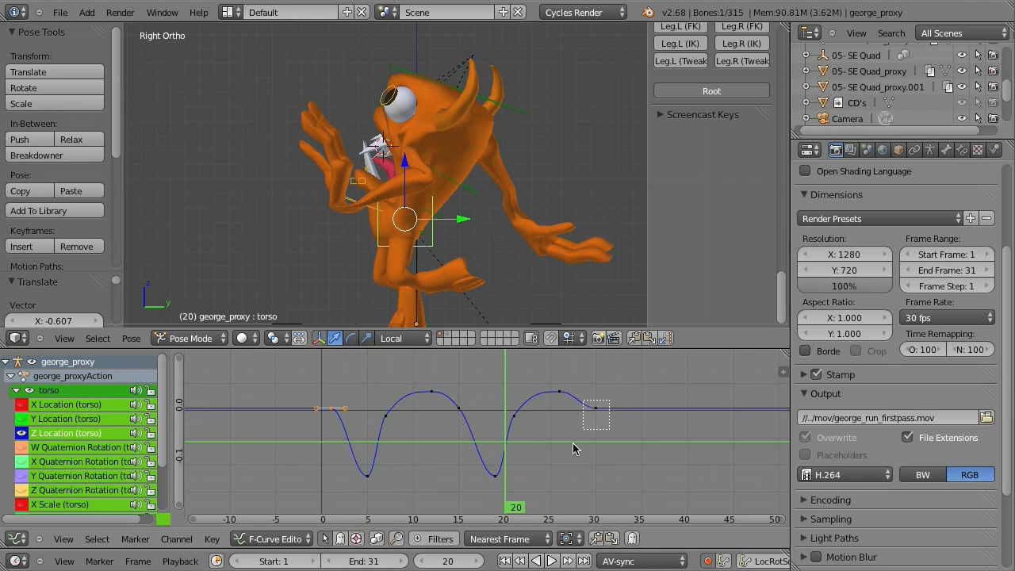
left_click_drag(574, 449, 577, 444)
key("v")
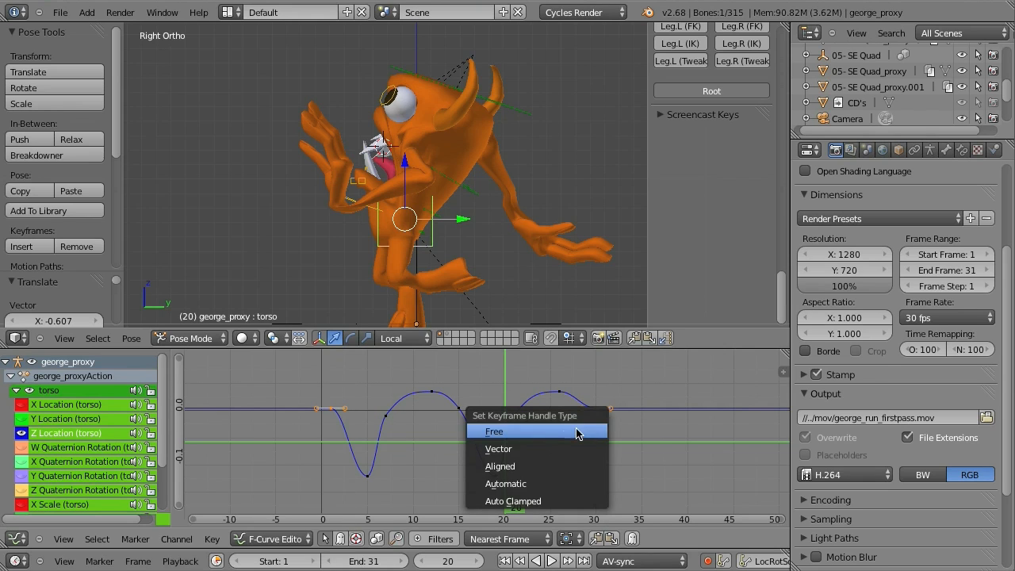
left_click(511, 449)
scroll(468, 422, "up", 1, "shift")
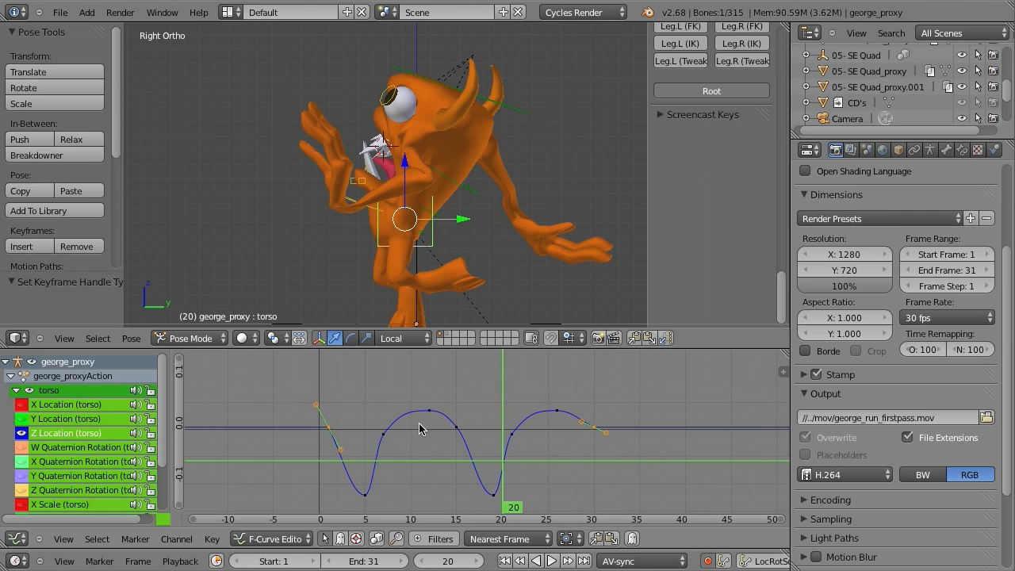
left_click_drag(335, 461, 533, 480)
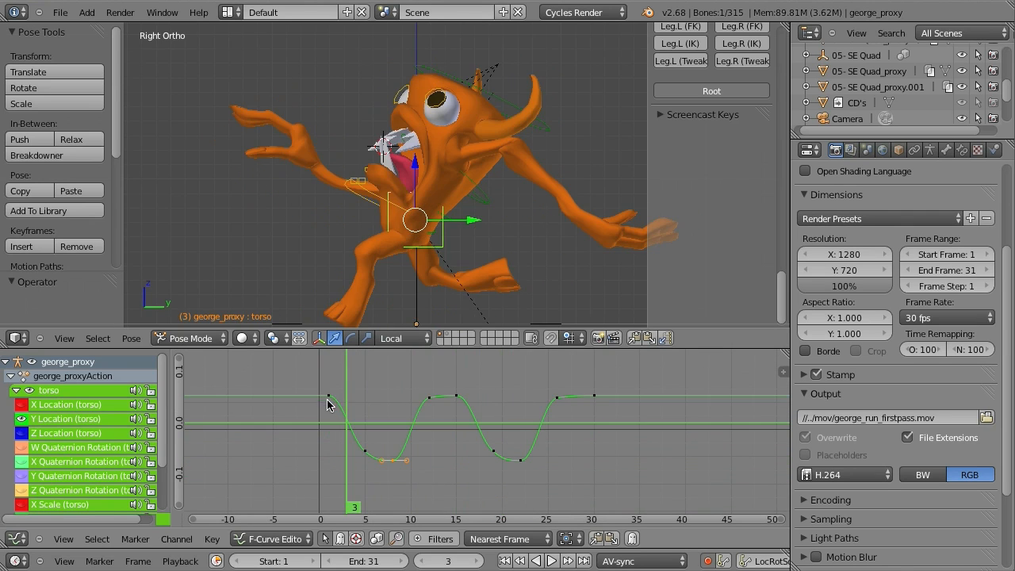
Try scaling the torso's Y Location curve along the value axis, and undo the scaling.
left_click_drag(327, 405, 466, 429)
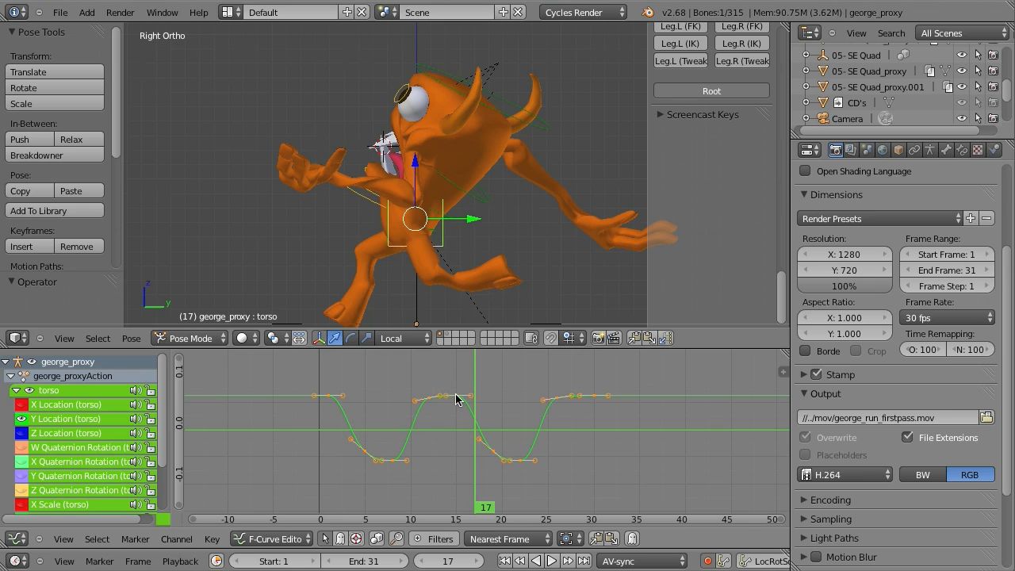
key("s")
key("y")
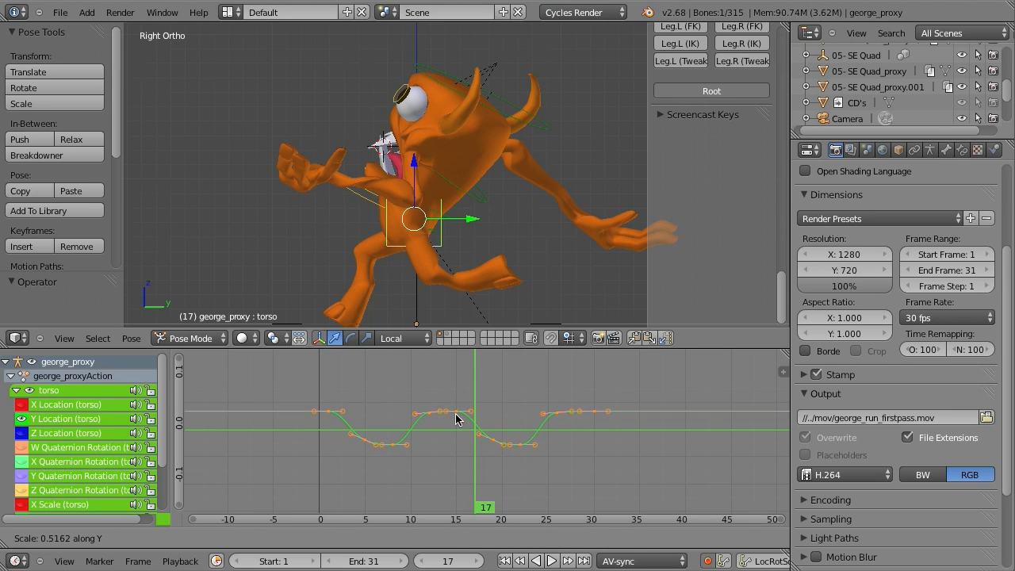
left_click(448, 431)
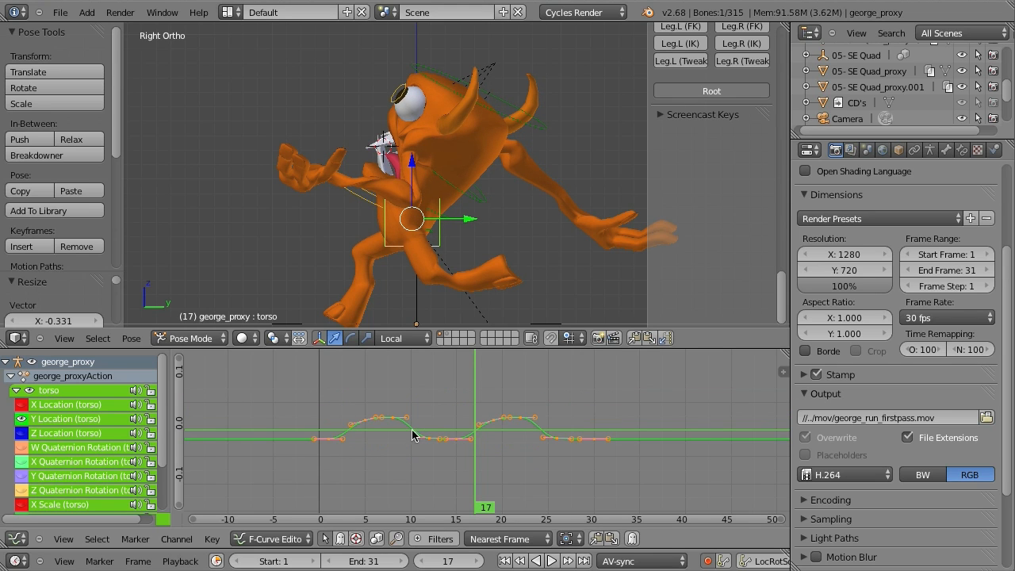
key("ctrl+z")
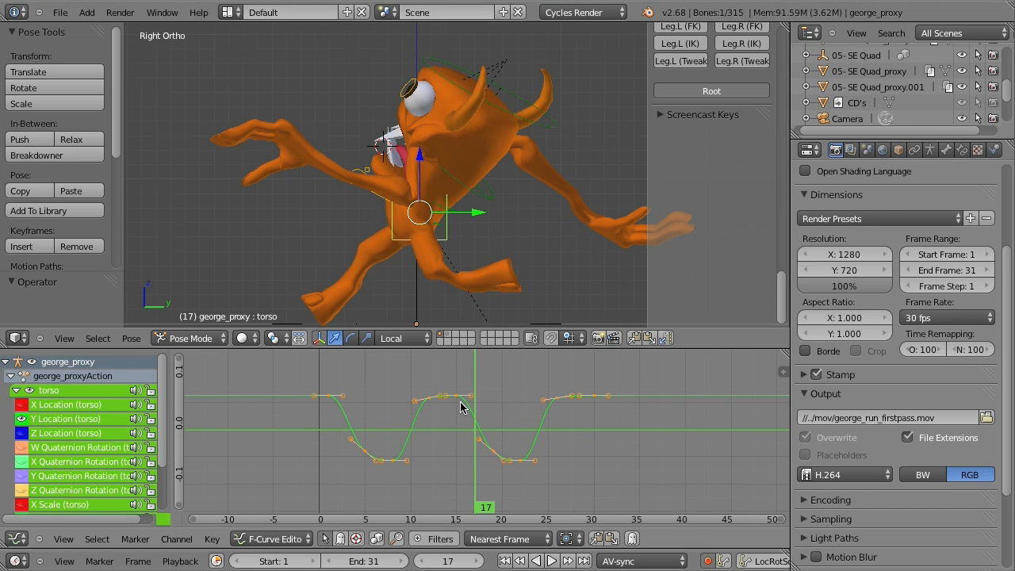
Flatten the torso's Y Location curve by scaling its keyframes down along Y, and scrub through the motion.
key("s")
key("y")
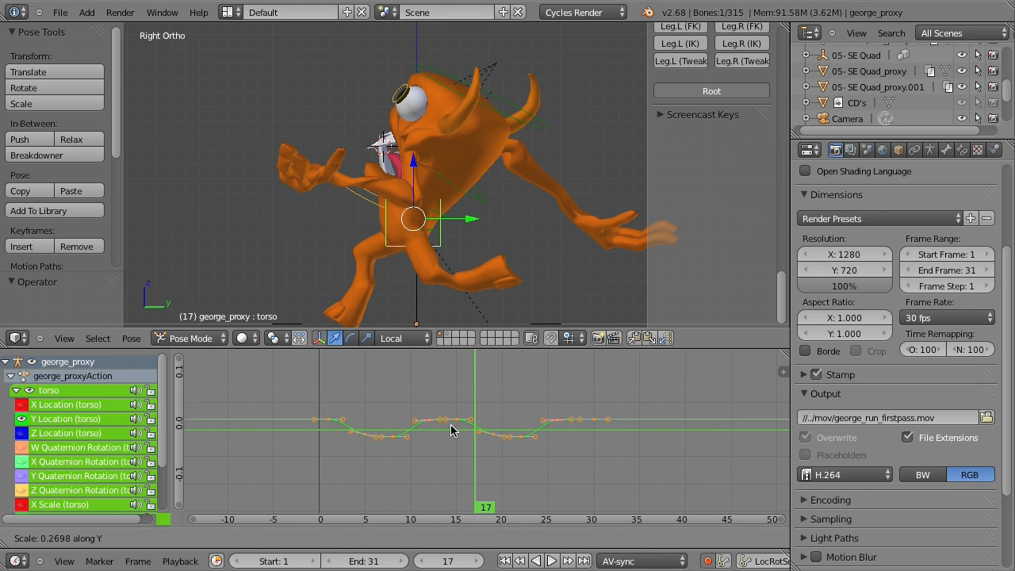
left_click(455, 432)
left_click_drag(370, 425, 614, 449)
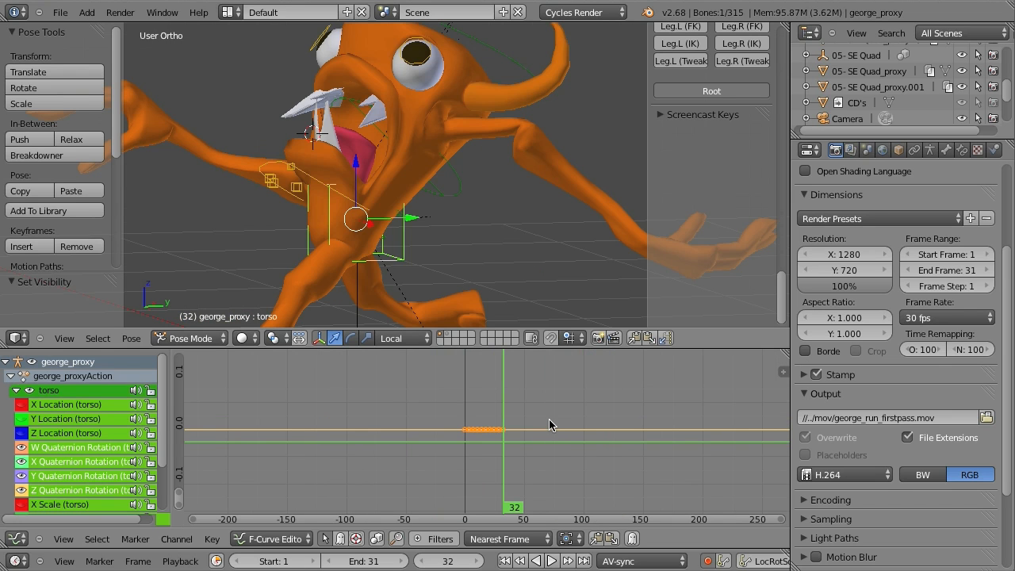
Clean the redundant keyframes on the torso's quaternion rotation curves and on the hips bone's curves.
key("o")
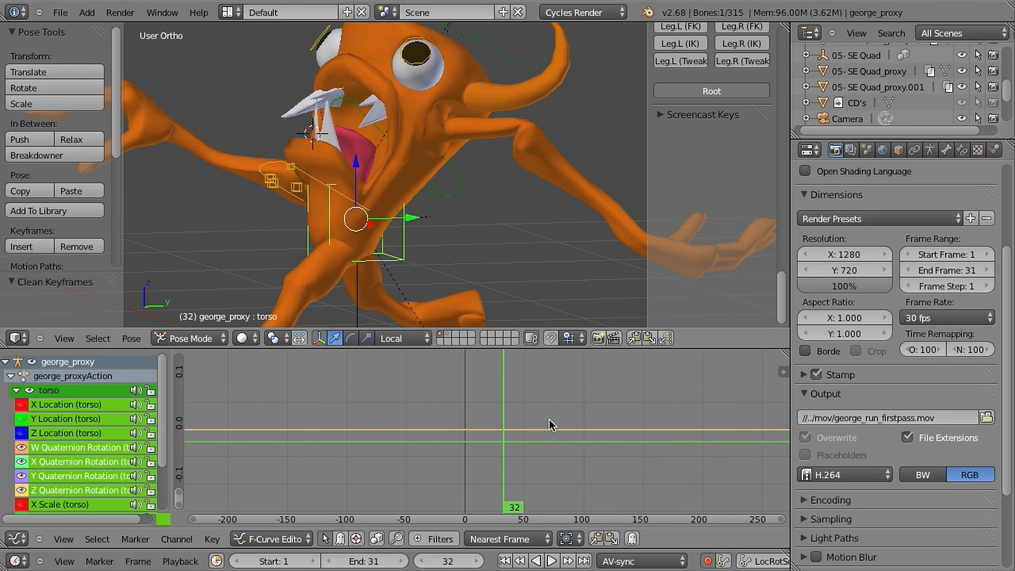
key("z")
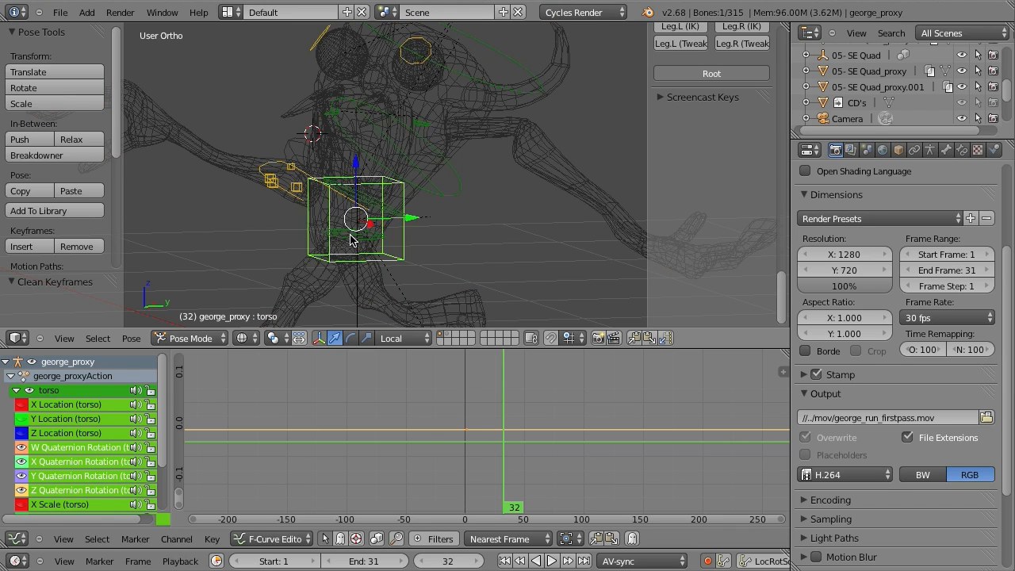
right_click(353, 241)
key("z")
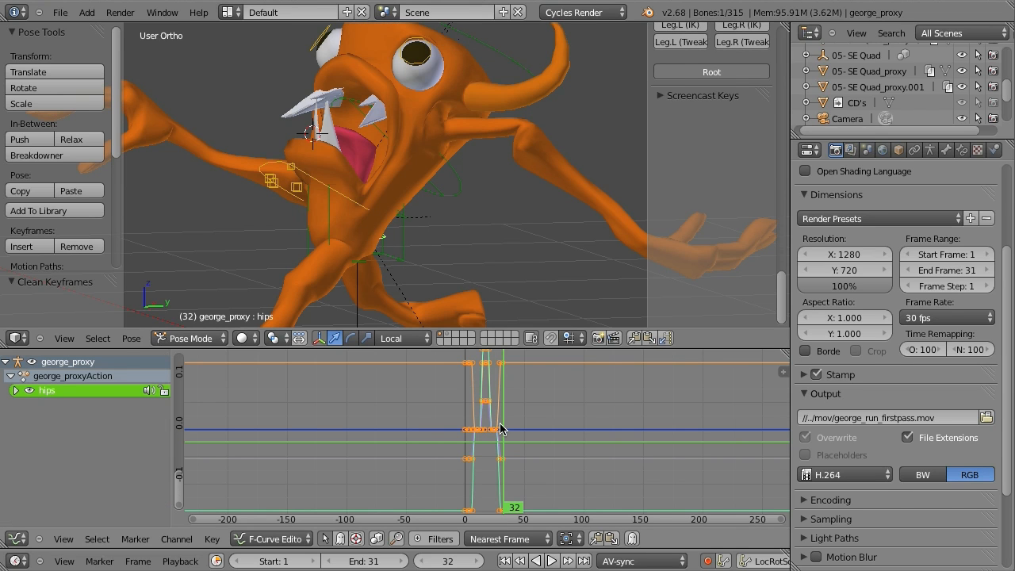
key("KP_Decimal")
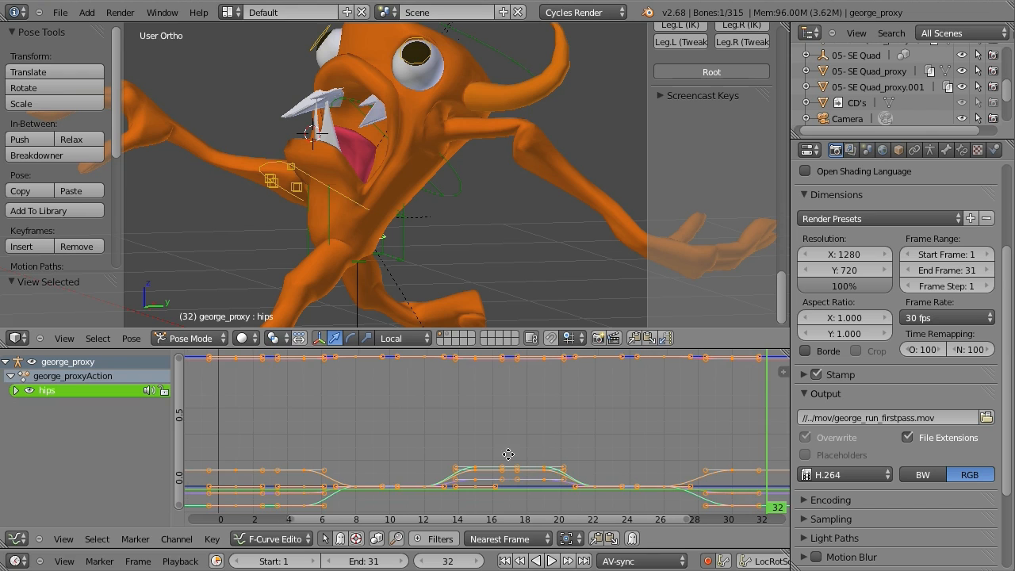
middle_click_drag(510, 453, 500, 407)
key("o")
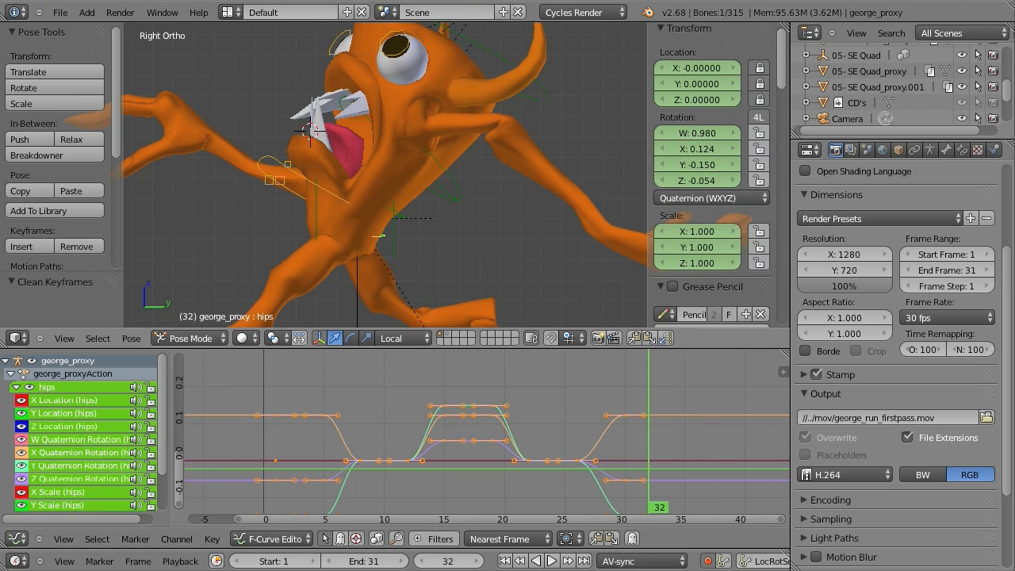
Display only the hips' quaternion rotation curves and scrub the animation to frame 15.
scroll(699, 198, "down", 1)
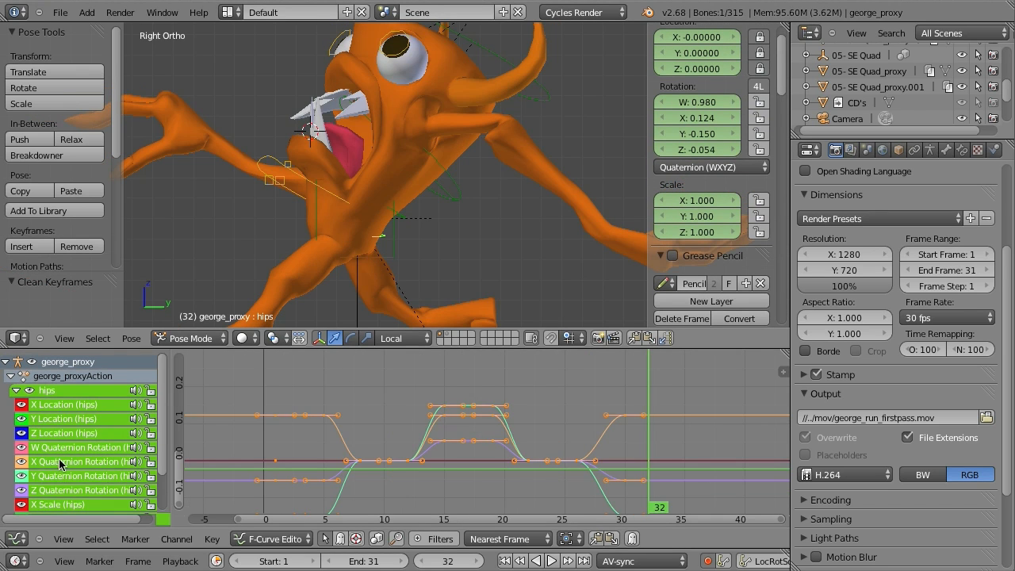
left_click(88, 452)
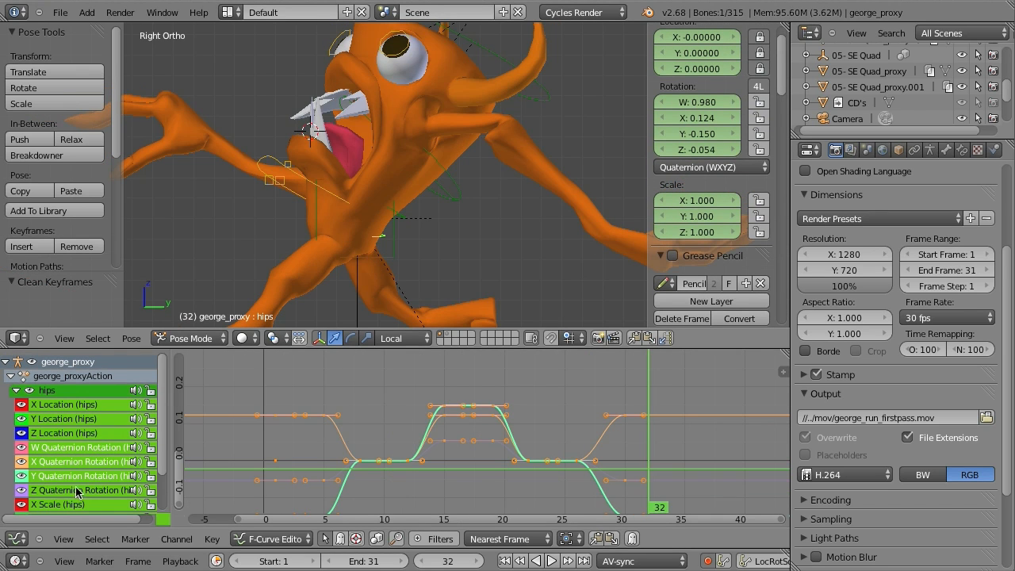
left_click(77, 492)
middle_click_drag(426, 426, 372, 457)
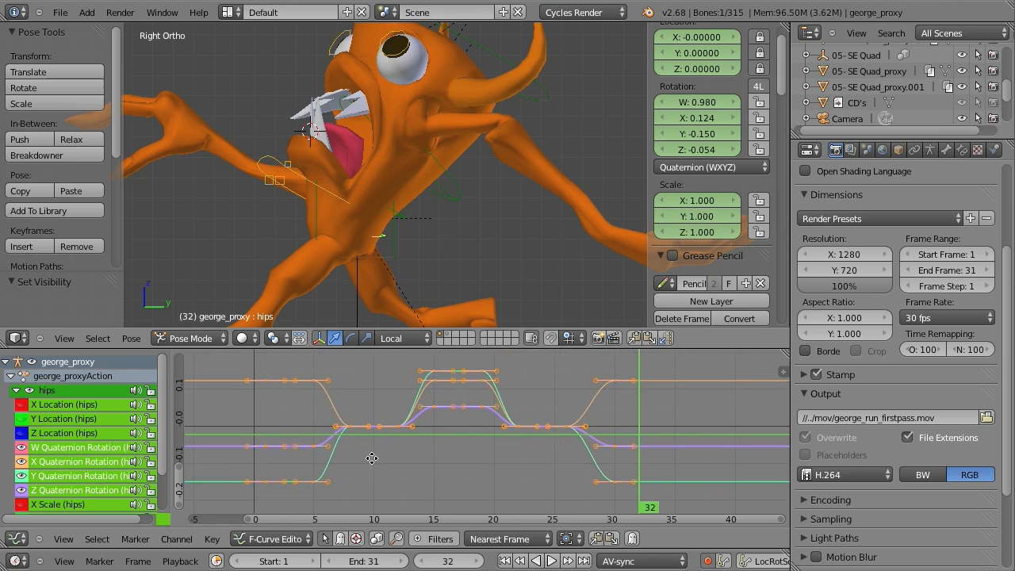
left_click(319, 444)
left_click_drag(336, 458, 436, 452)
scroll(468, 449, "down", 13, "alt")
left_click(427, 432)
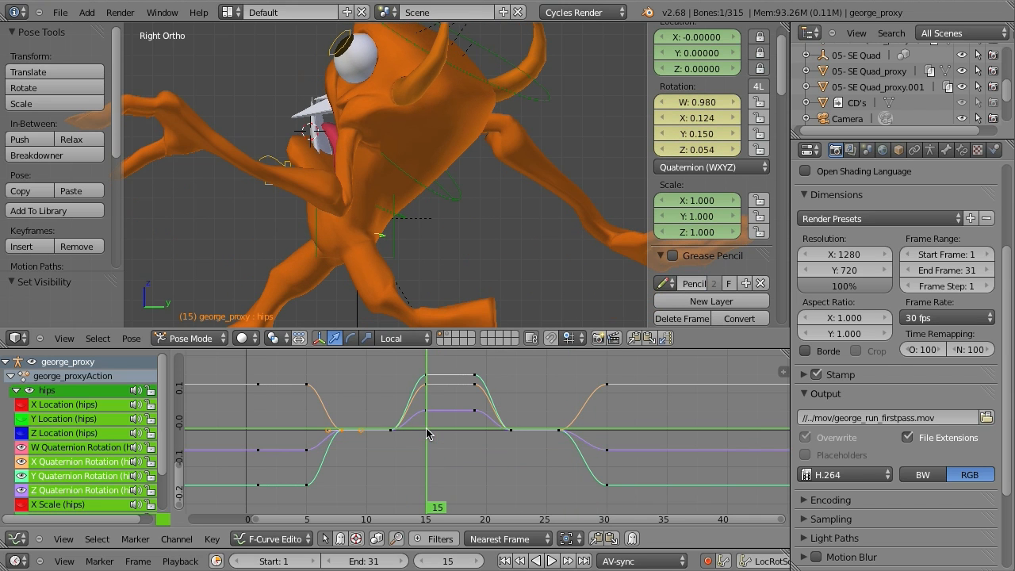
Delete the hips' rotation keyframes between frames 1 and 15.
key("a")
key("b")
left_click_drag(295, 536, 295, 536)
key("x")
left_click(295, 465)
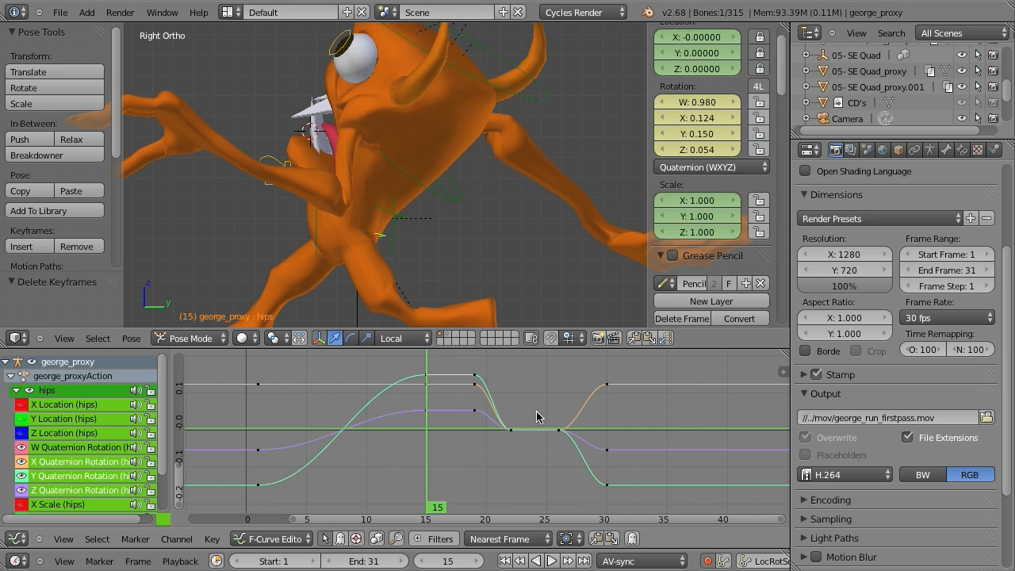
Delete the hips' rotation keyframes between frames 15 and 30, and scrub the animation to frame 26.
left_click_drag(577, 467, 577, 466)
key("x")
left_click(568, 452)
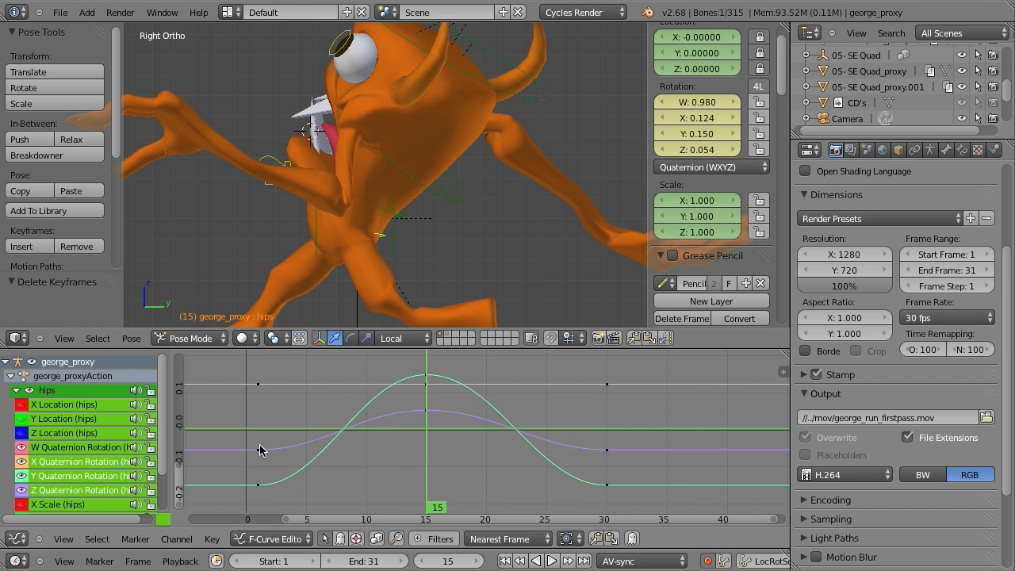
left_click_drag(238, 449, 568, 460)
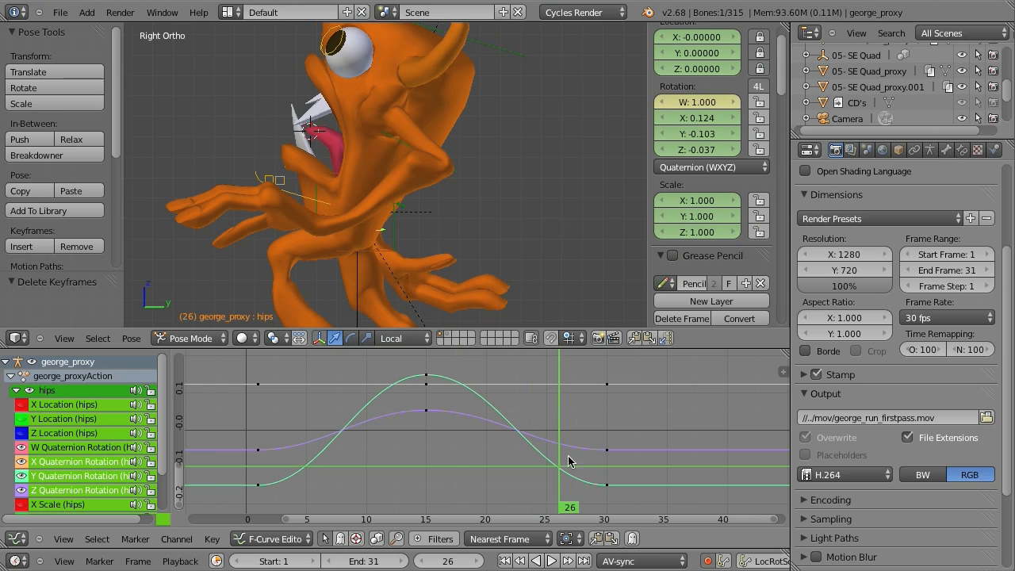
Clean the spine bone's keyframes and turn on X-Ray display for the rig's armature.
right_click(397, 222)
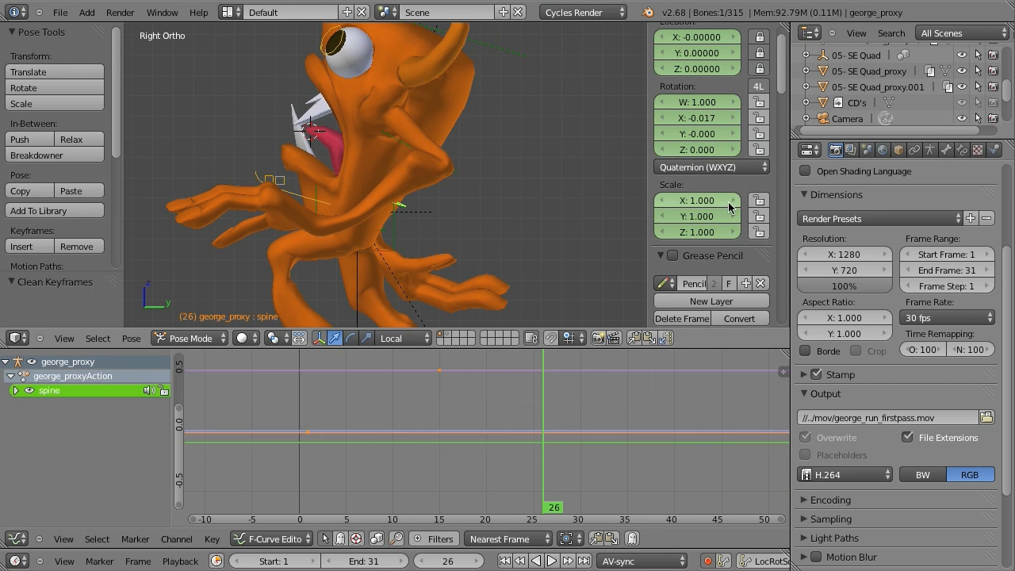
scroll(729, 206, "down", 5)
left_click(929, 150)
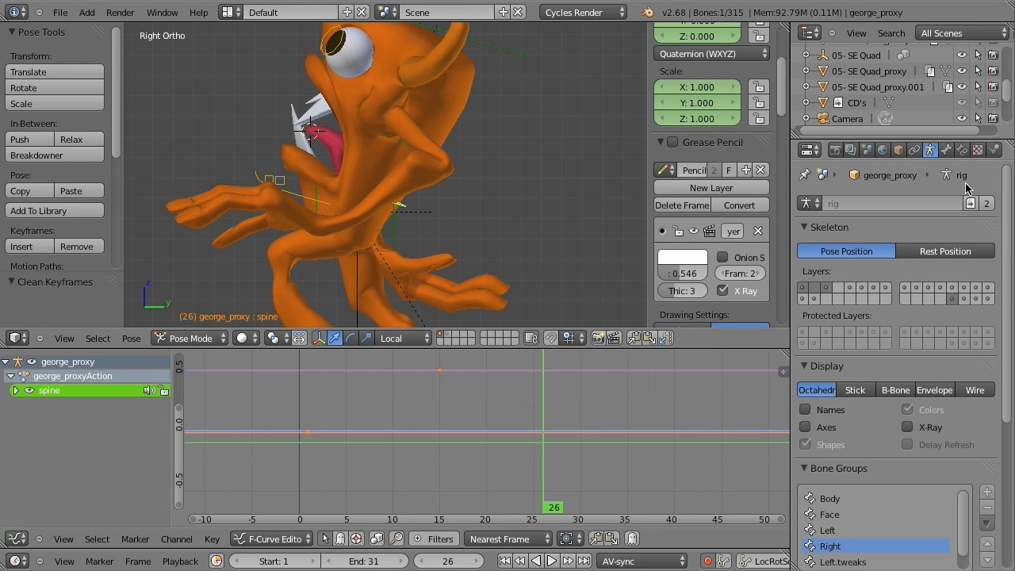
left_click(908, 427)
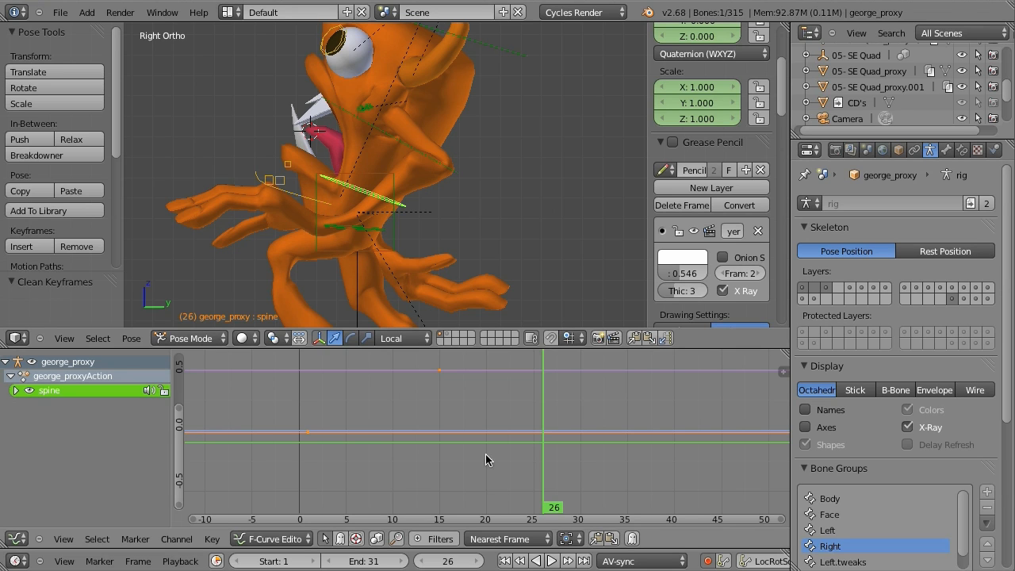
Try raising the chest's W Quaternion Rotation keyframe at frame 5 to test its effect on the pose.
middle_click_drag(436, 419, 424, 476)
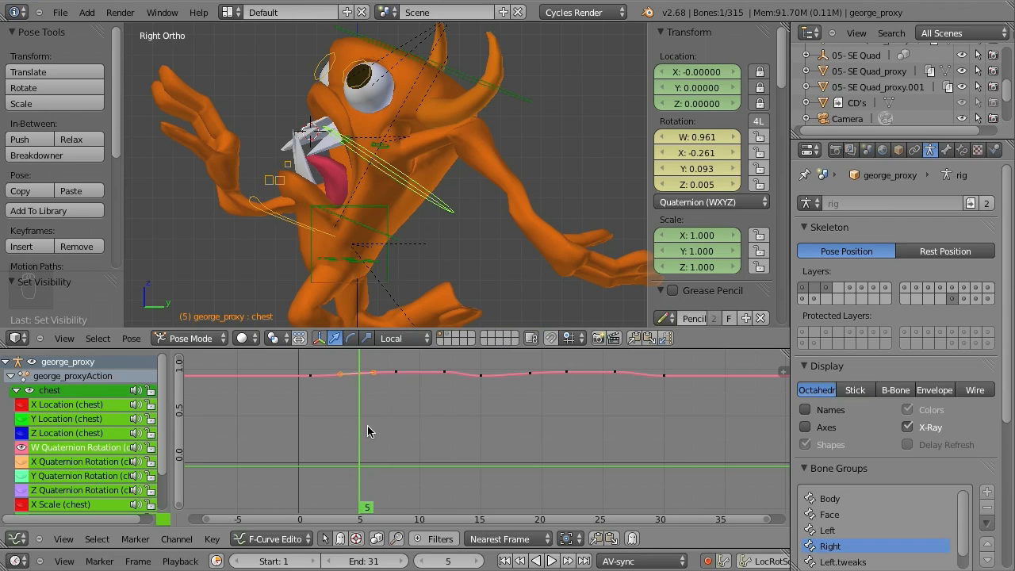
key("g")
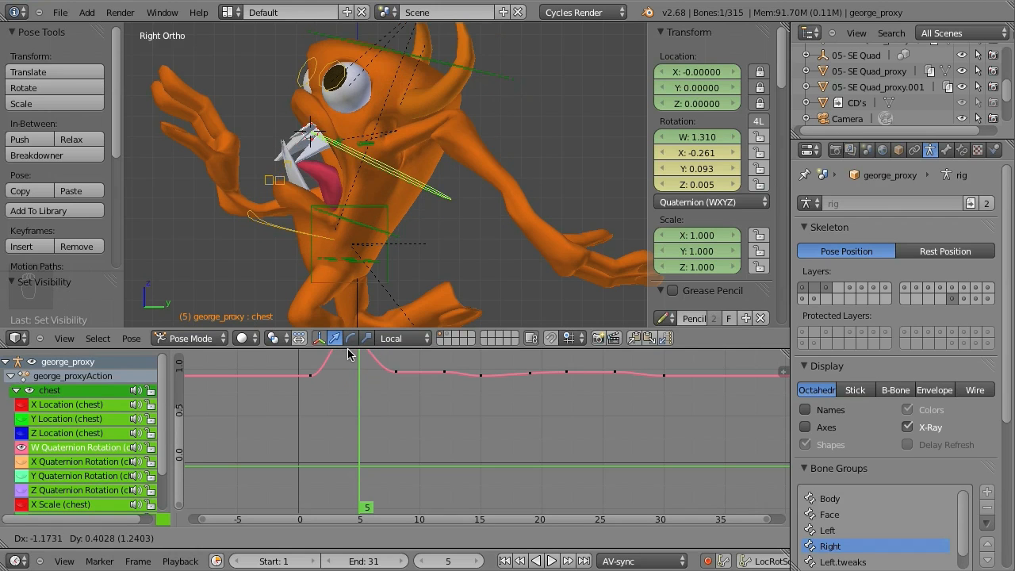
left_click(365, 417)
key("Left")
key("Right")
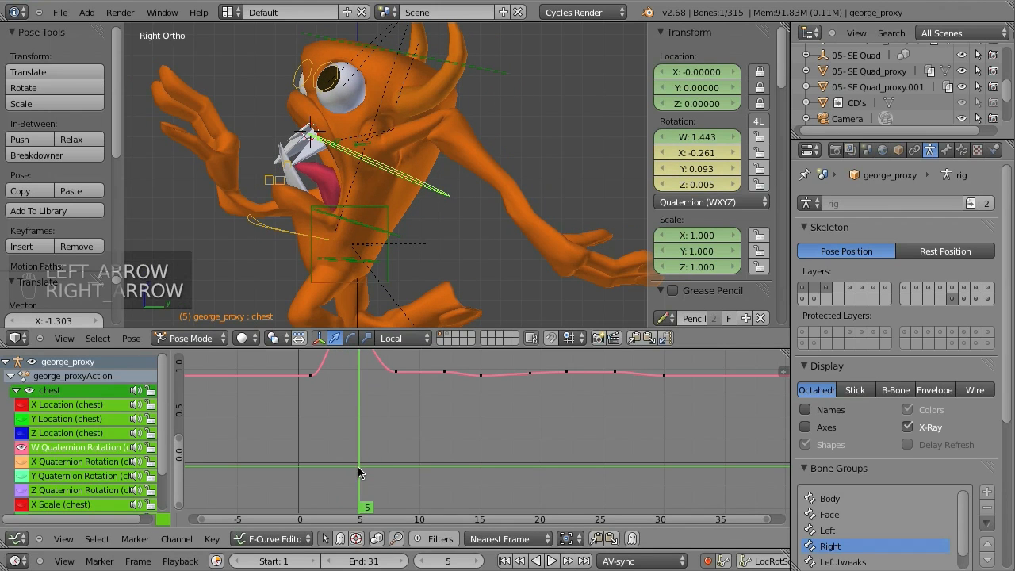
key("super+z")
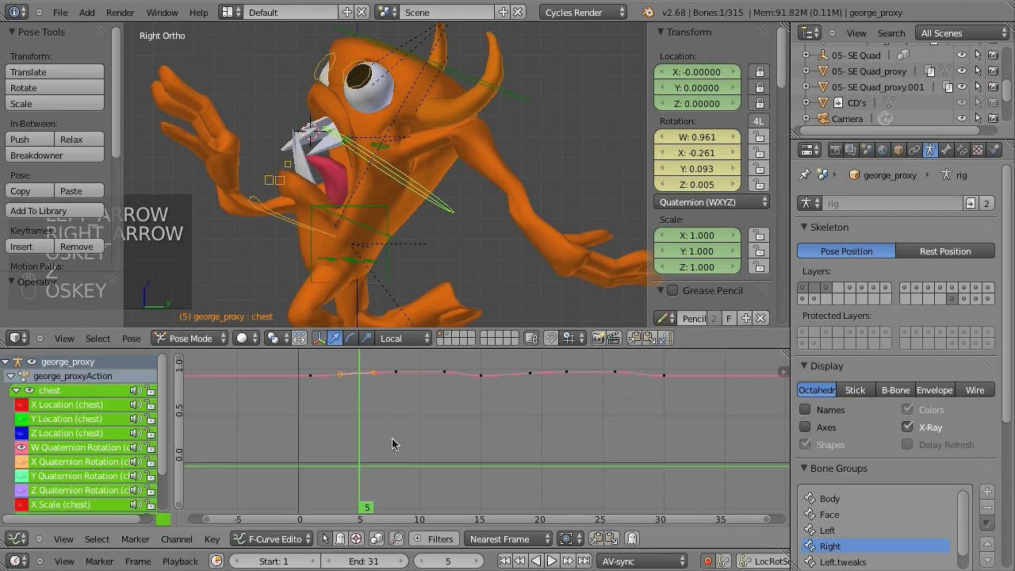
middle_click_drag(449, 433, 410, 431)
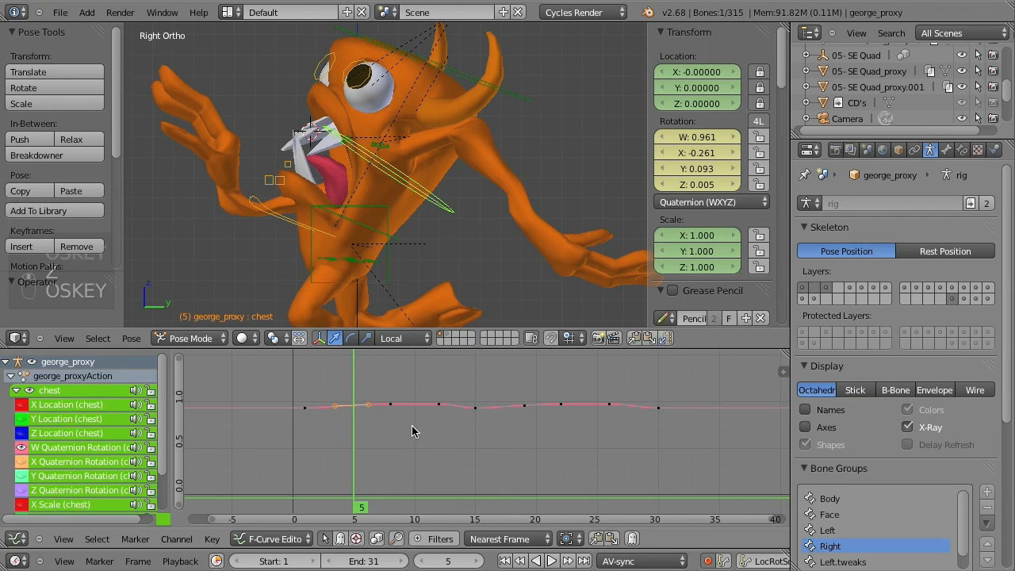
key("g")
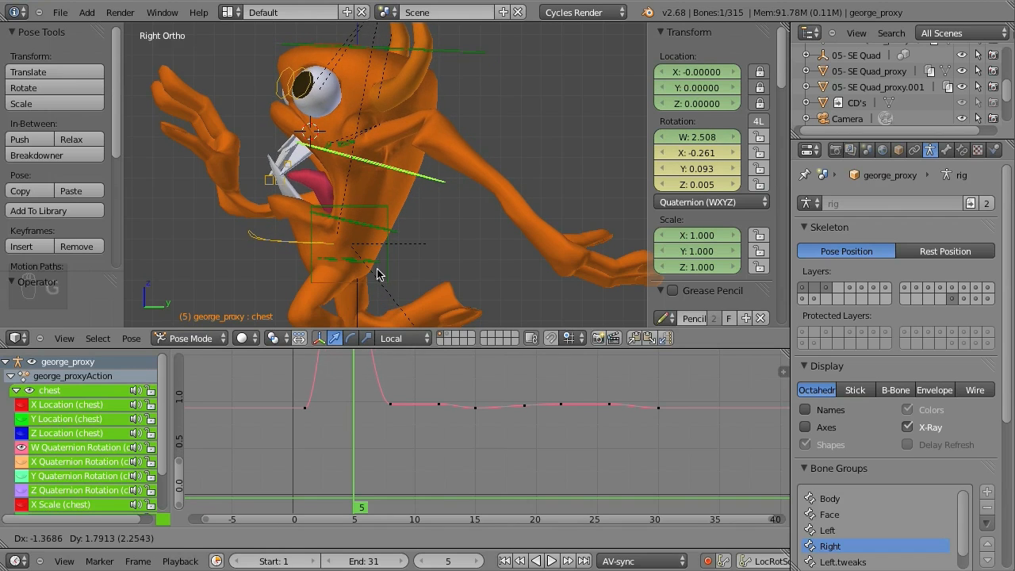
left_click(108, 491)
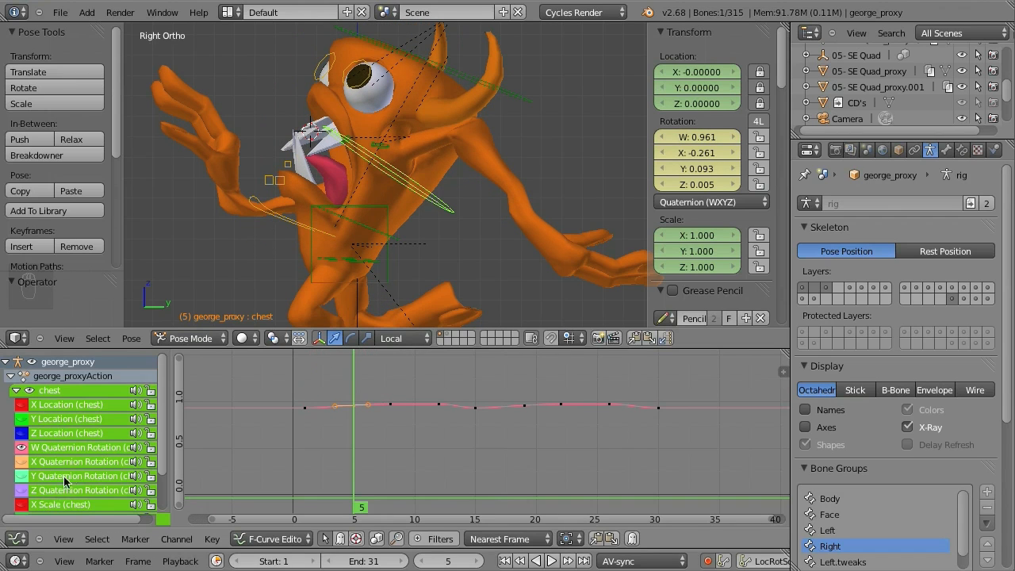
Try lowering the chest's X Quaternion Rotation keyframe at frame 5 on its isolated curve, and display only the W Quaternion Rotation curve again.
left_click(101, 470)
middle_click_drag(378, 448, 389, 413)
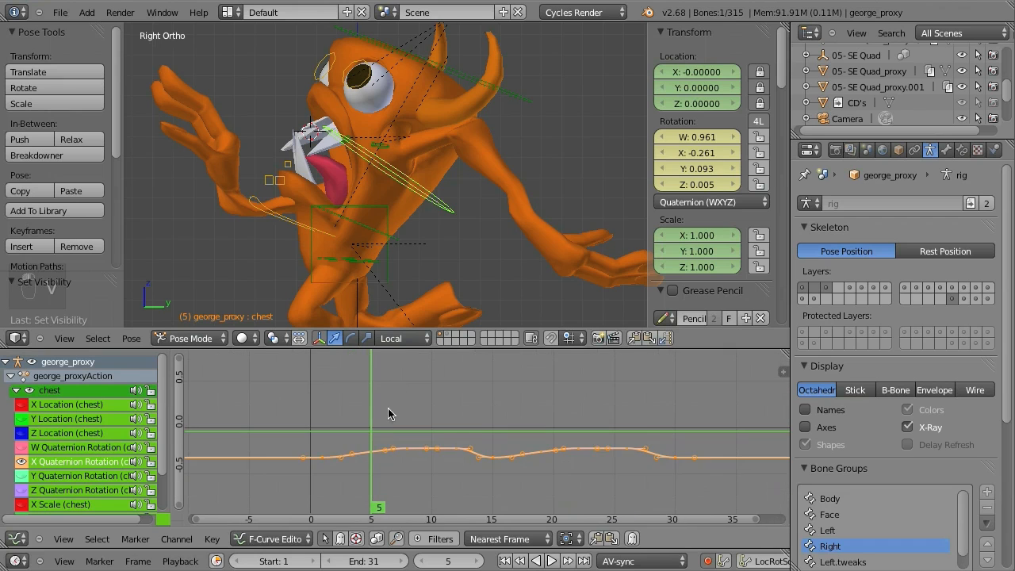
key("a")
key("g")
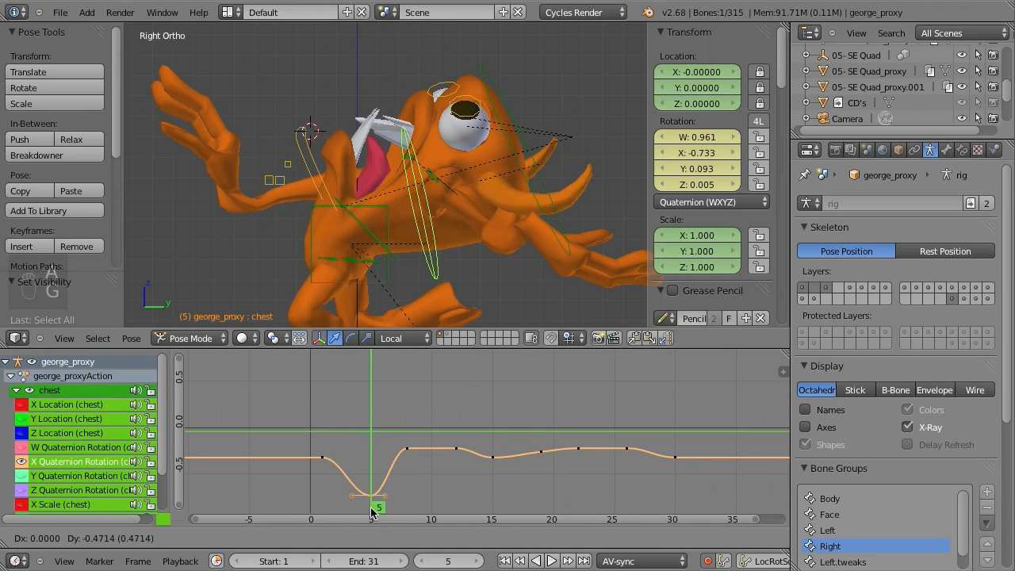
key("Escape")
key("v")
key("Home")
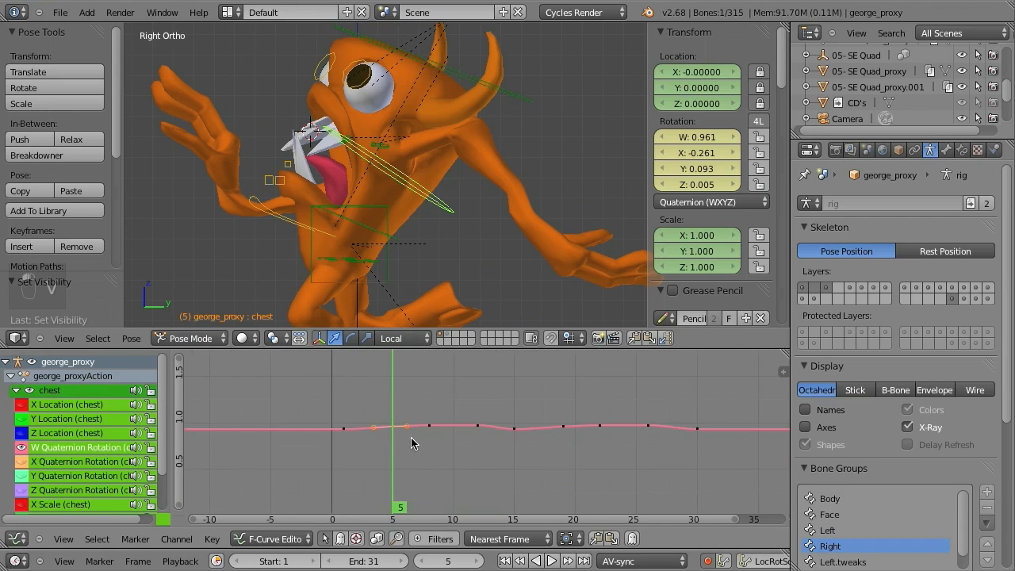
Try raising the chest's W quaternion keyframe at frame 5 to a value of about 3, and undo the move.
key("g")
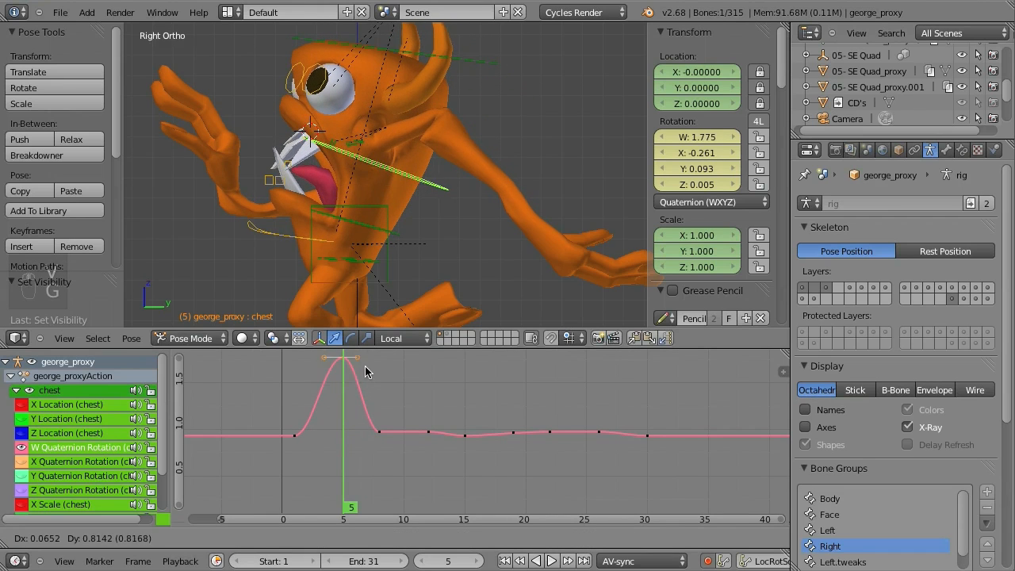
left_click(356, 249)
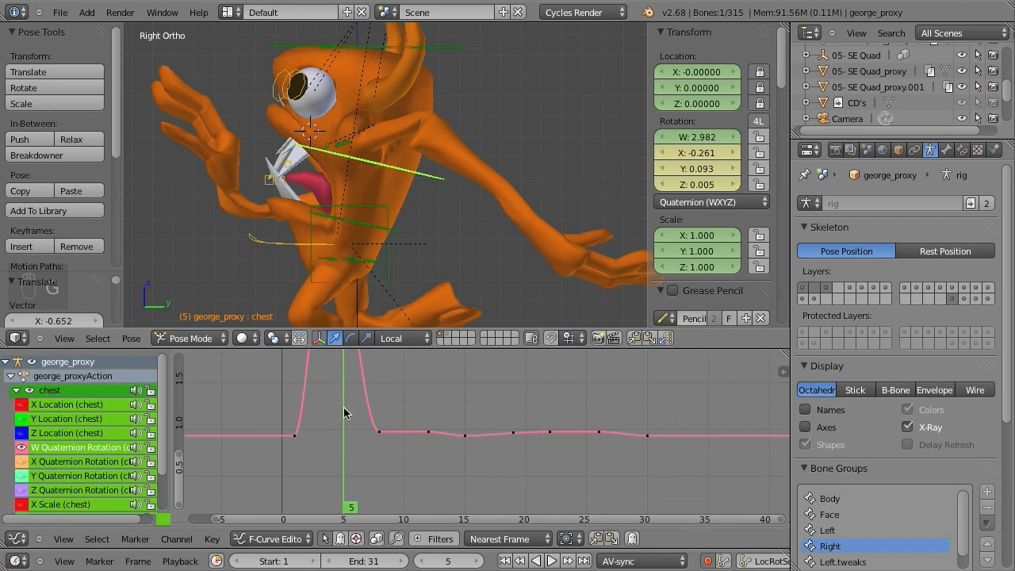
key("Home")
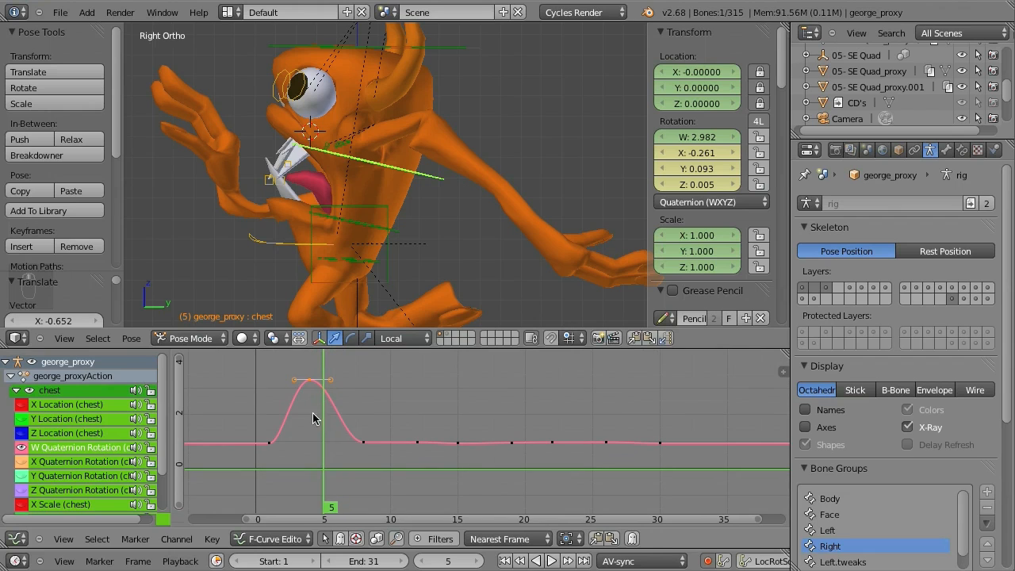
key("ctrl+z")
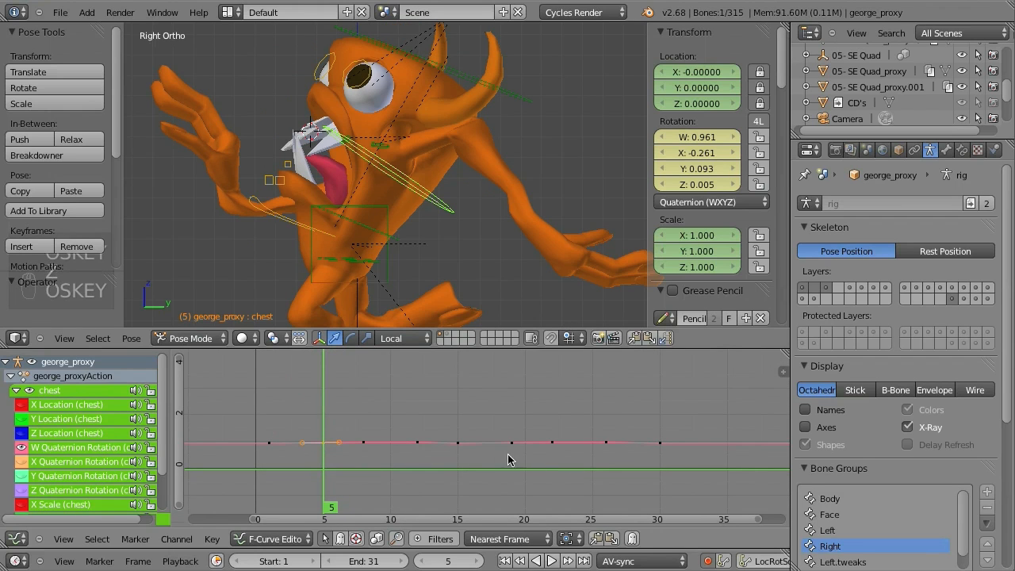
Try raising the W quaternion keyframes at frames 12 and 26 slightly, and undo the move.
key("Home")
right_click(434, 406)
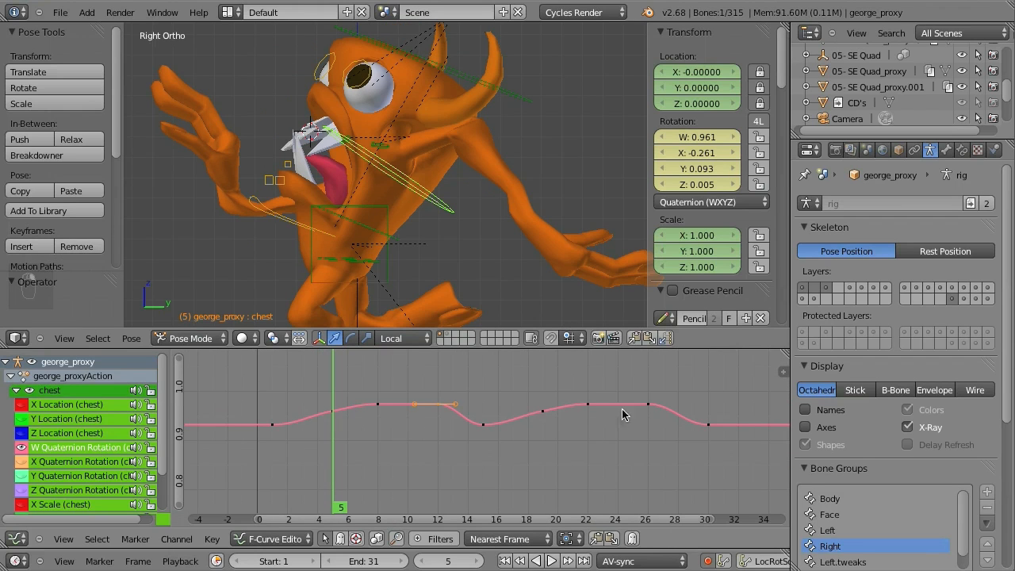
key("g")
left_click(652, 392)
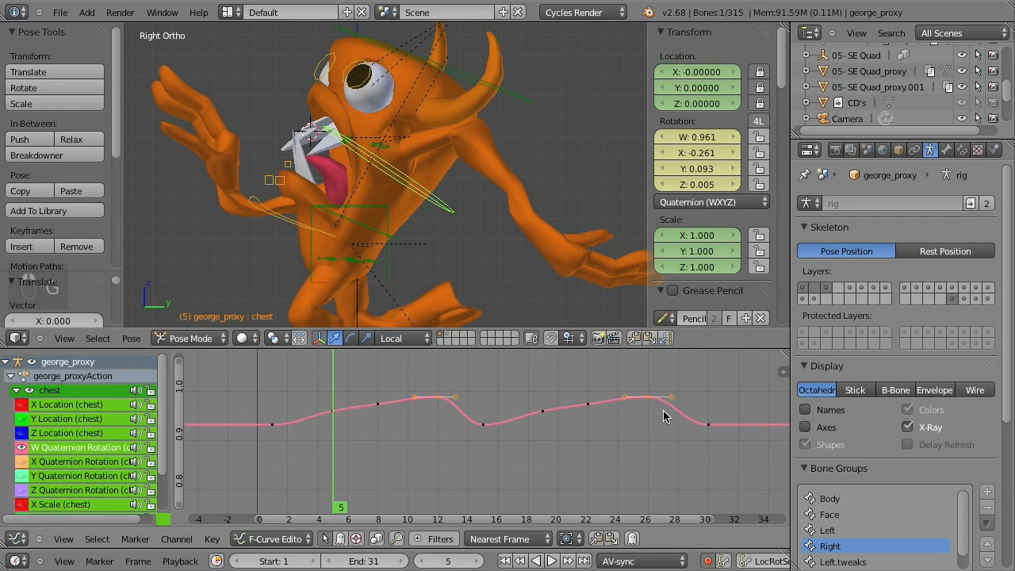
key("ctrl+z")
right_click(589, 410)
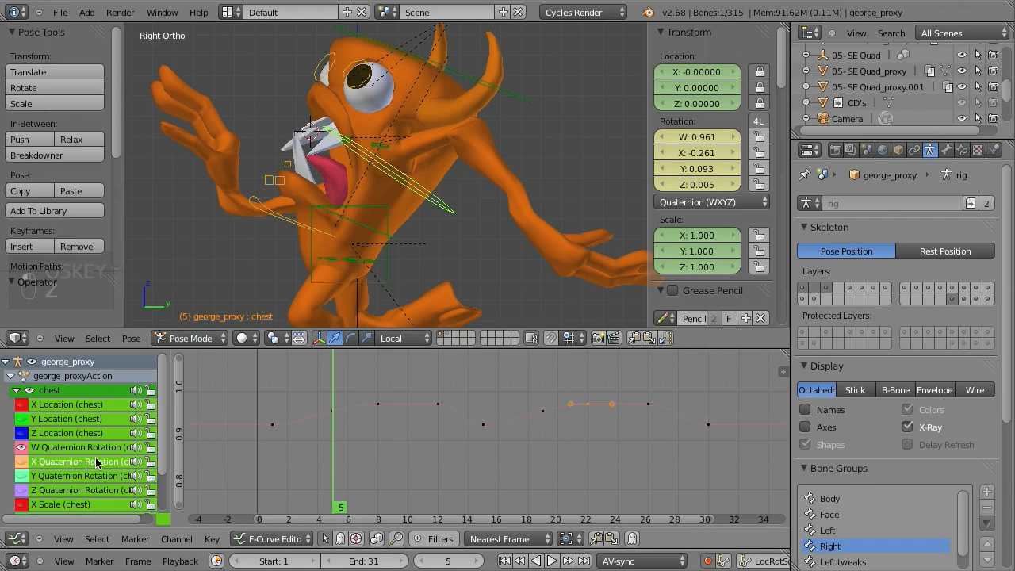
Isolate the chest's X Quaternion Rotation curve in the graph and frame it so its keyframes are readable.
key("v")
key("Home")
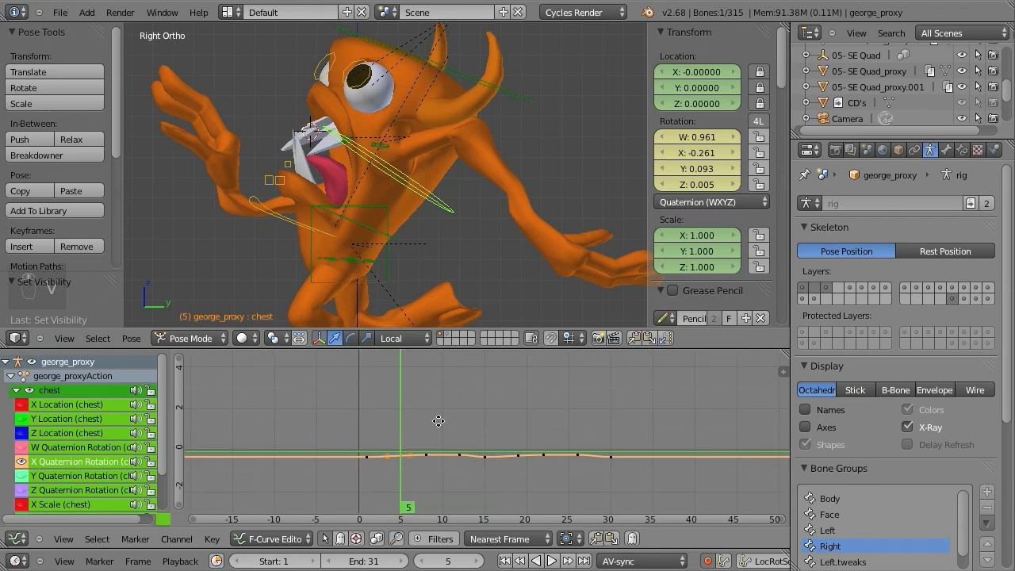
middle_click_drag(439, 421, 478, 376, "ctrl")
middle_click_drag(473, 499, 455, 389)
middle_click_drag(456, 522, 449, 397)
middle_click_drag(465, 476, 450, 440)
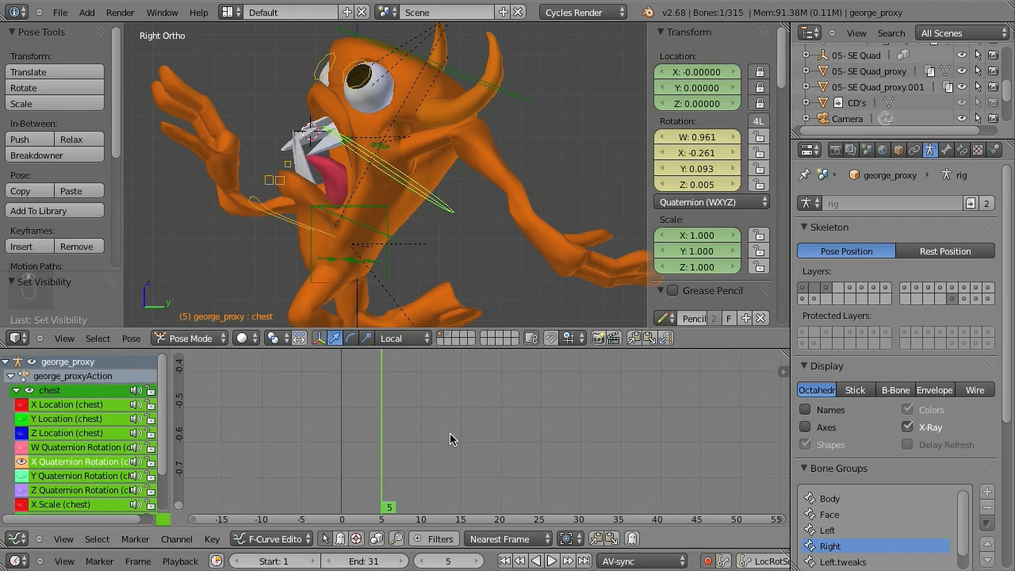
middle_click_drag(447, 405, 440, 494)
mouse_move(458, 435)
middle_mouse_down()
mouse_move(455, 446)
mouse_move(458, 432)
middle_mouse_up()
Scrub to frame 12 and lower the X quaternion keyframe there to about -0.241.
left_click_drag(305, 453, 422, 446)
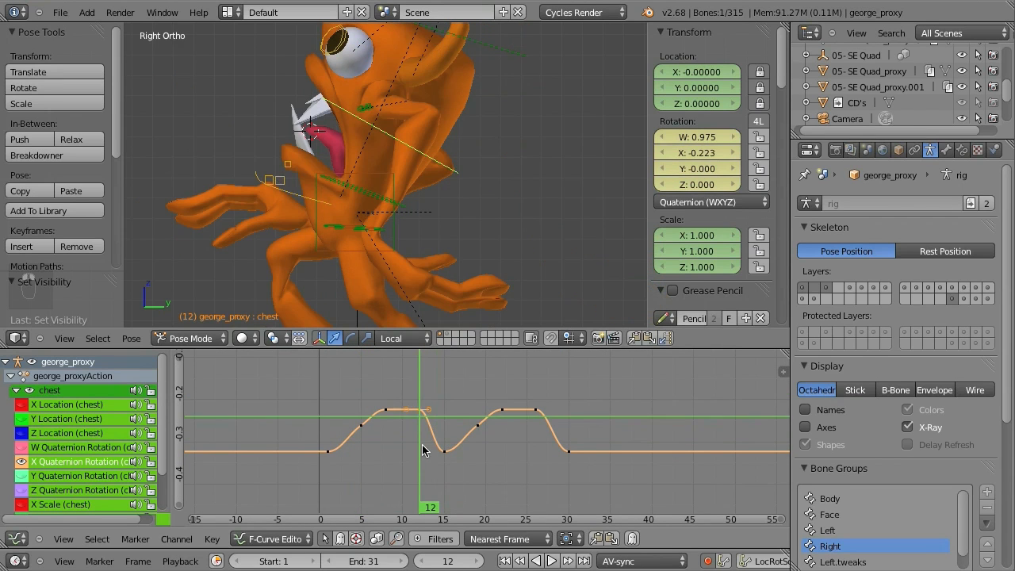
key("g")
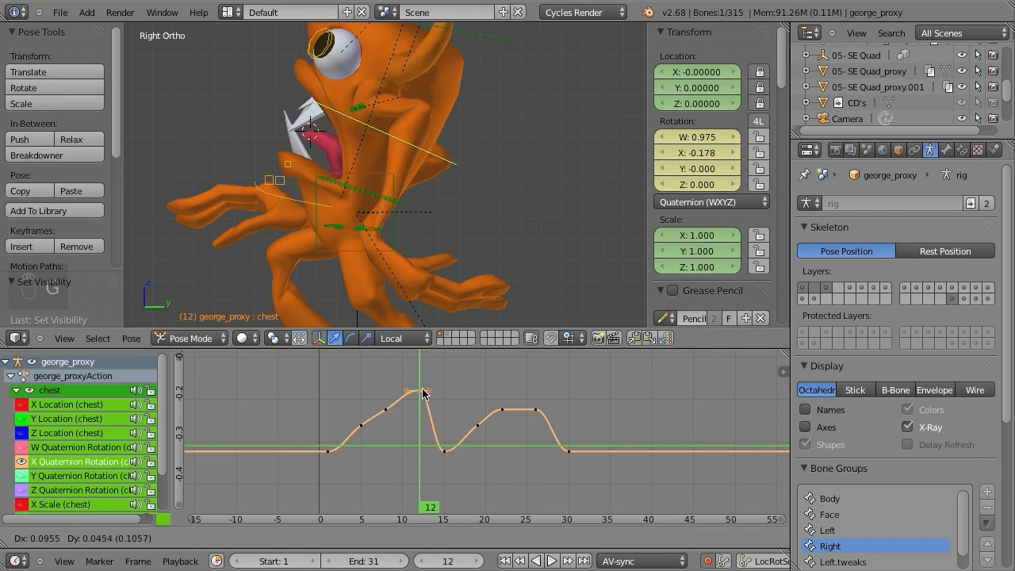
left_click(422, 428)
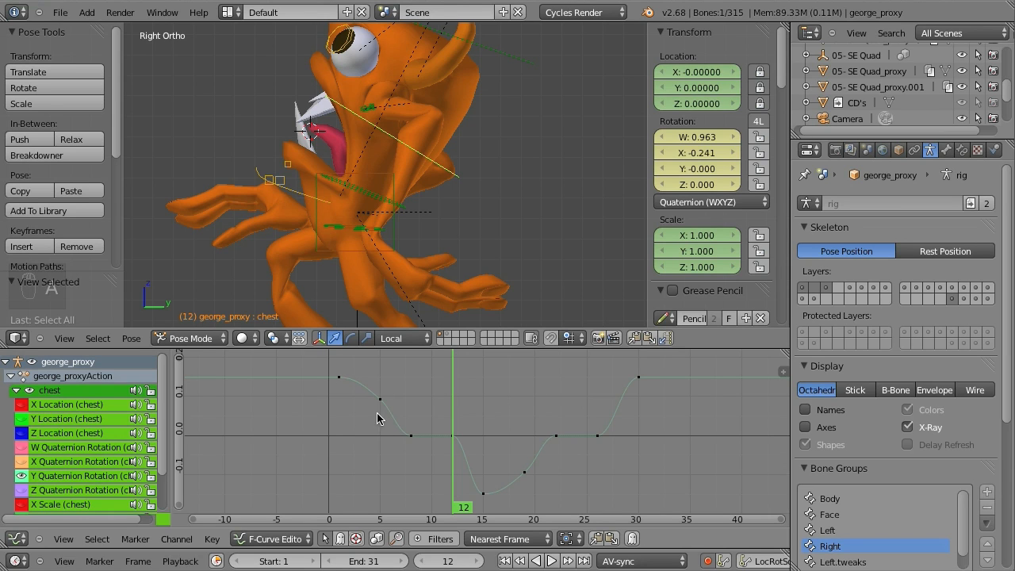
Delete the Y quaternion curve's in-between keyframes, keeping frames 1, 15 and 30, and scrub to frame 17.
key("a")
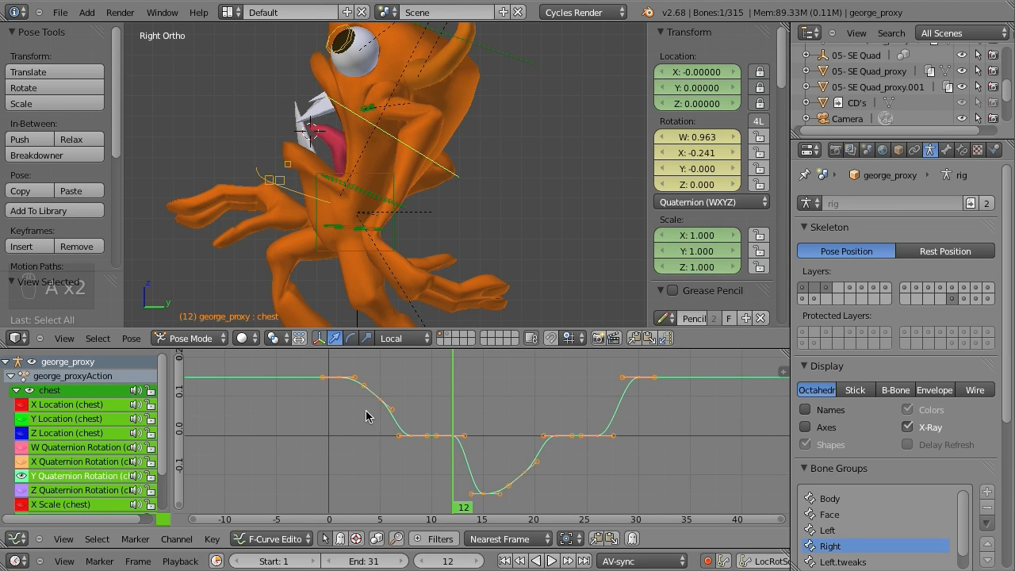
key("a")
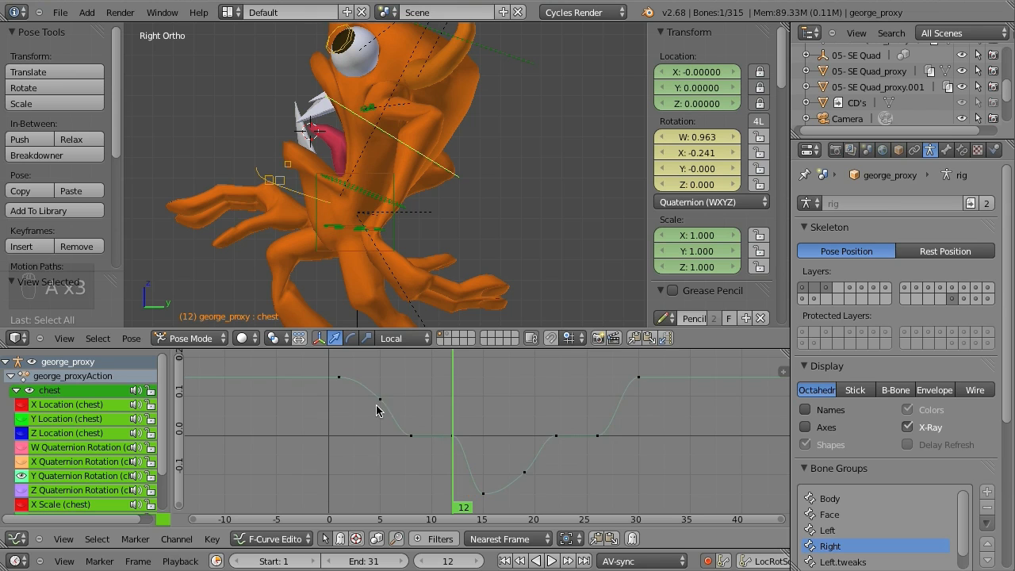
key("b")
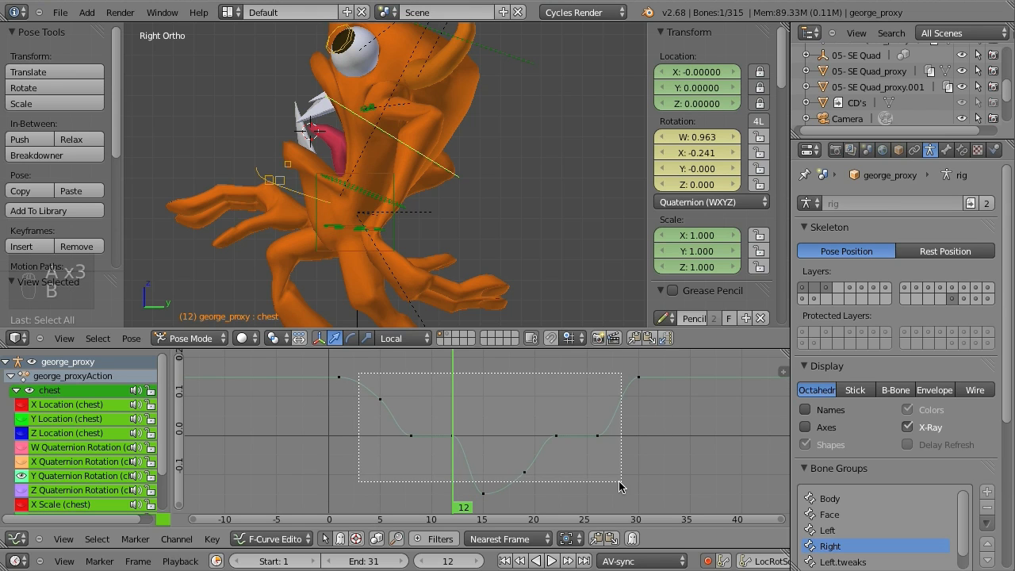
left_click_drag(621, 484, 620, 482)
key("x")
left_click(498, 455)
left_click(366, 409)
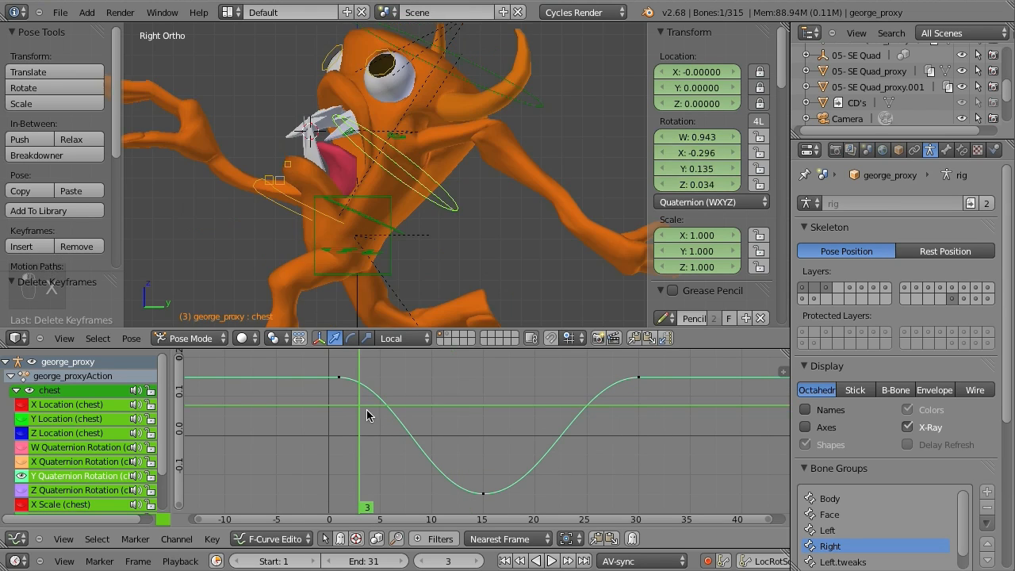
left_click_drag(367, 409, 514, 466)
Isolate the chest's Z Quaternion Rotation curve, delete its in-between keyframes except frames 1, 15 and 30, and scrub near frame 1.
left_click(70, 490)
key("v")
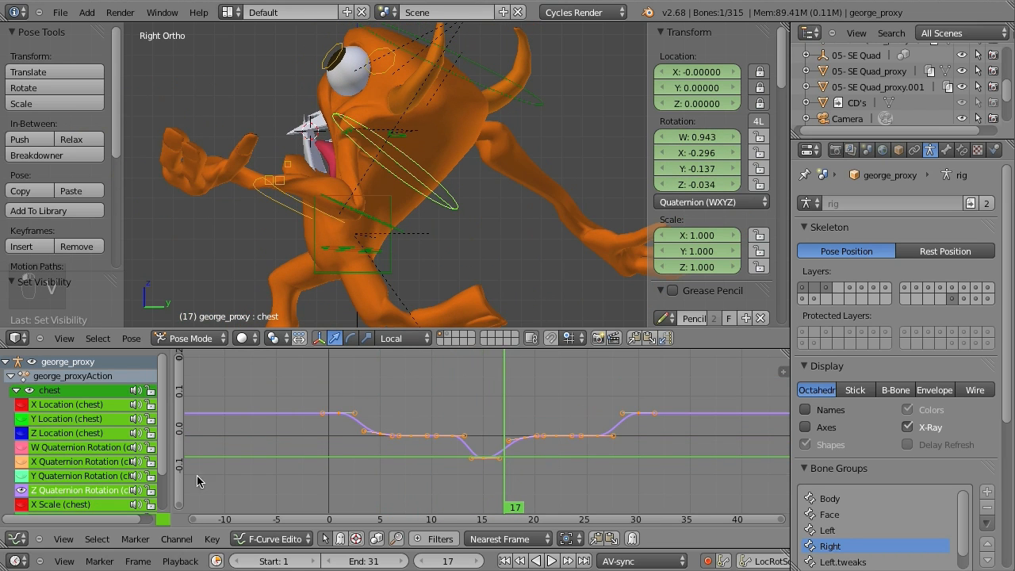
key("Home")
key("a")
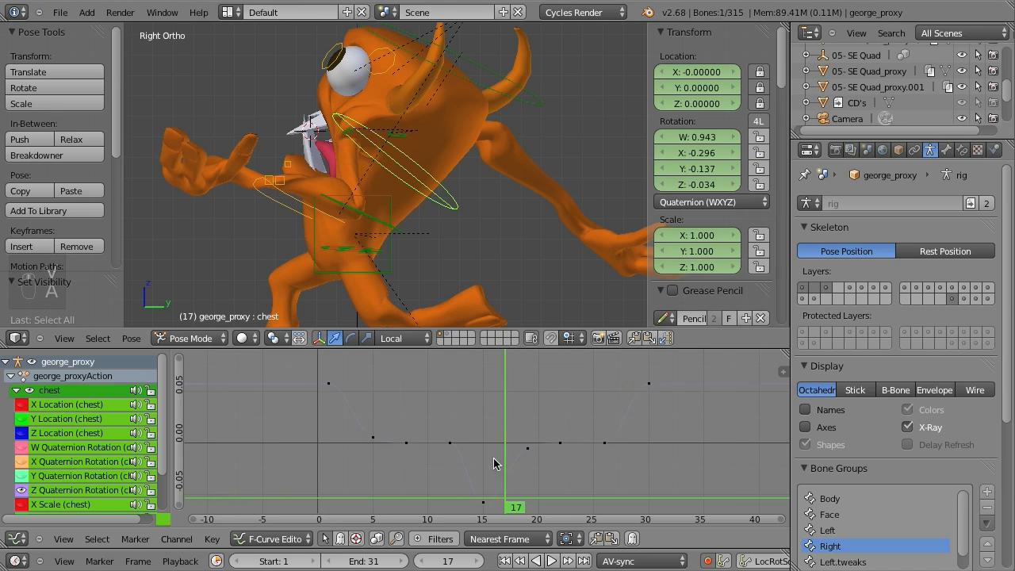
key("a")
key("a")
key("b")
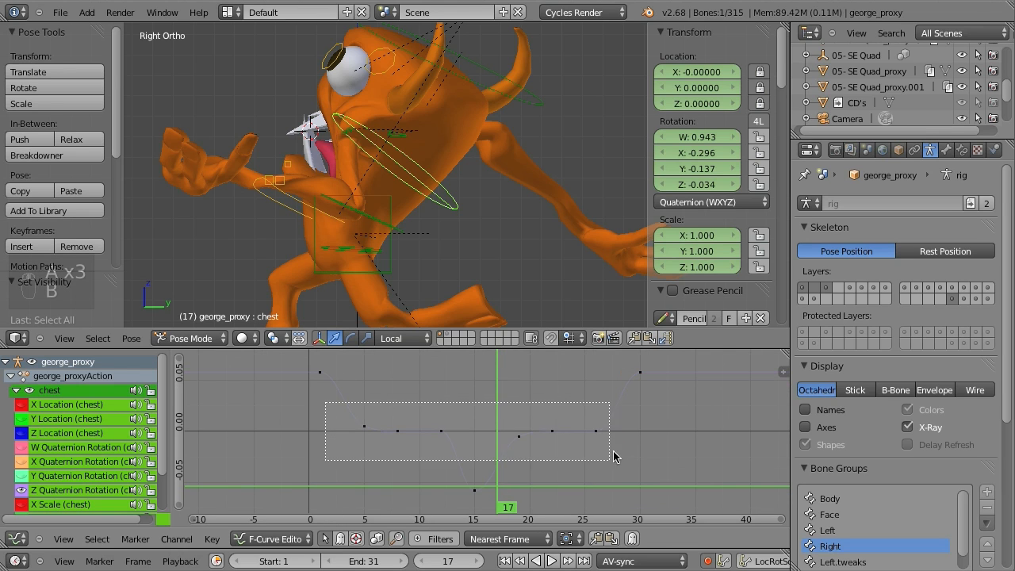
left_click_drag(613, 456, 601, 453)
key("x")
left_click(537, 444)
key("shift+Left")
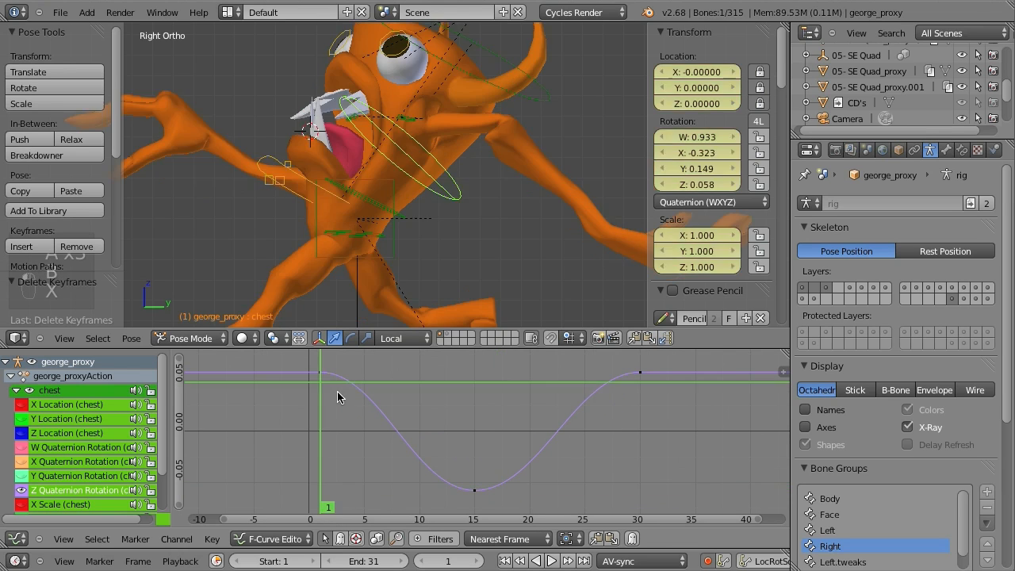
left_click_drag(337, 397, 319, 434)
key("a")
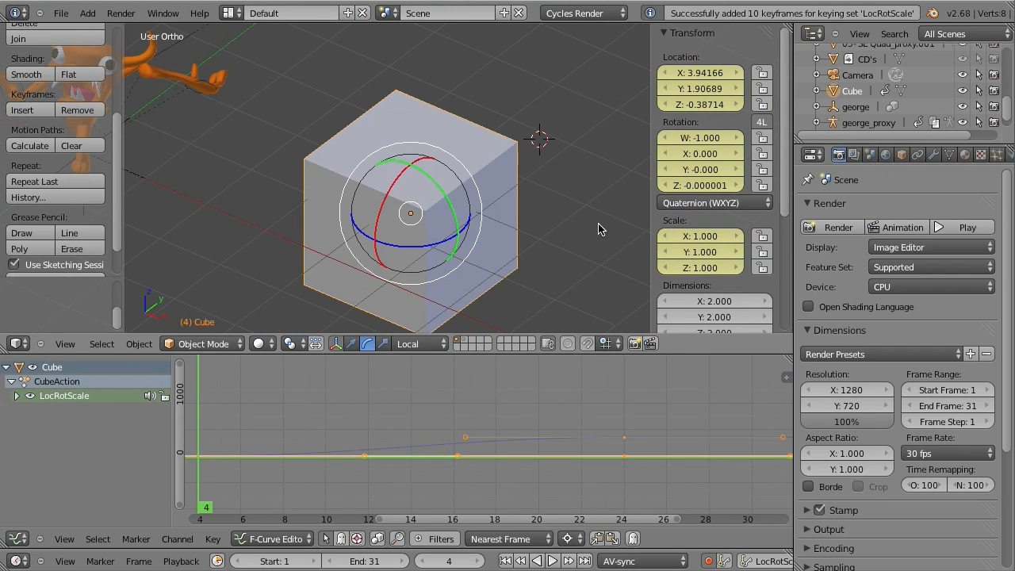
Switch the cube's rotation mode to XYZ Euler and insert a LocRotScale keyframe at frame 4.
left_click(680, 203)
left_click(673, 186)
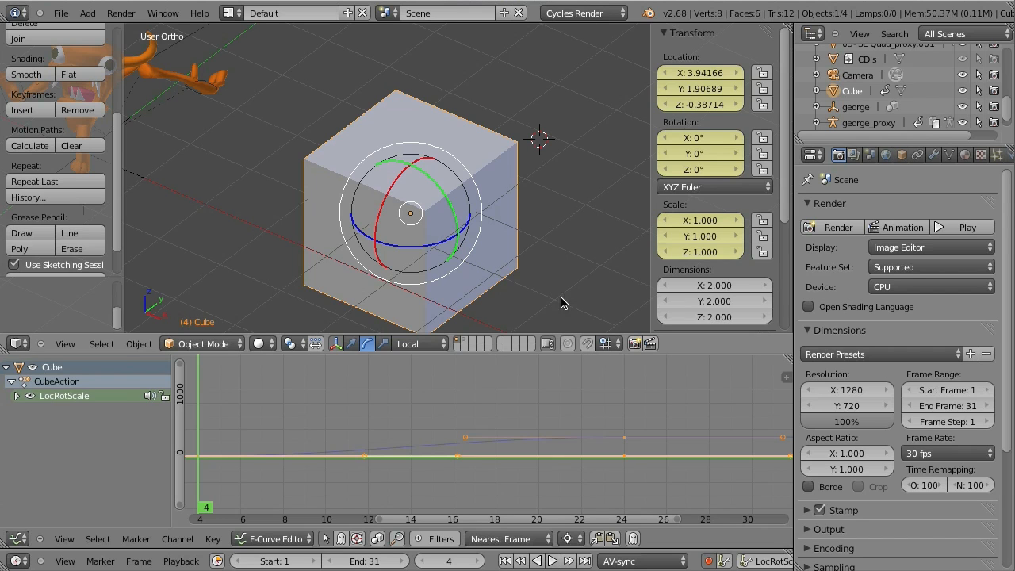
key("i")
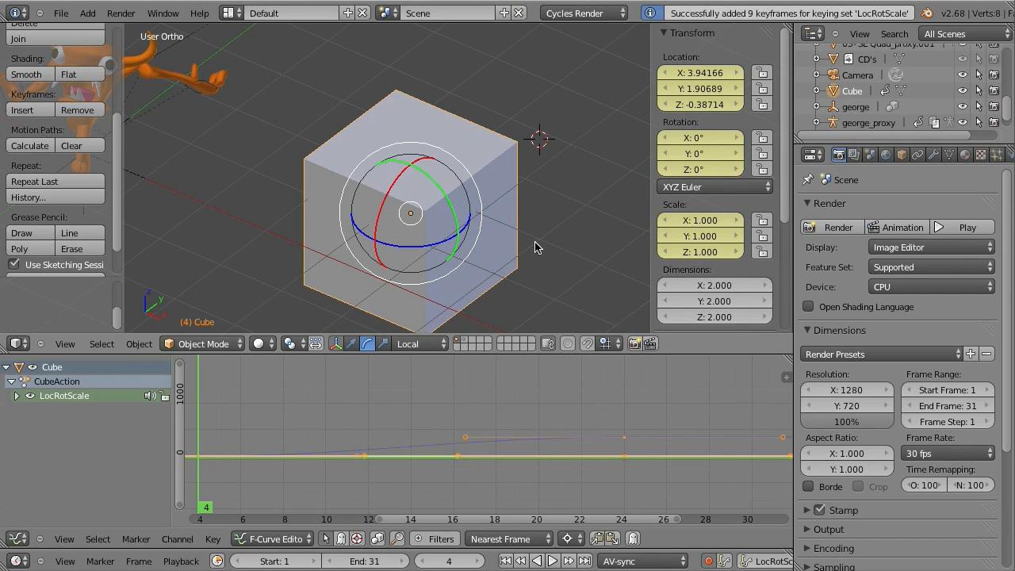
Insert a LocRotScale keyframe at frame 24 with the cube's Z rotation at 360°, and scrub from frame 4 to 24.
left_click(617, 436)
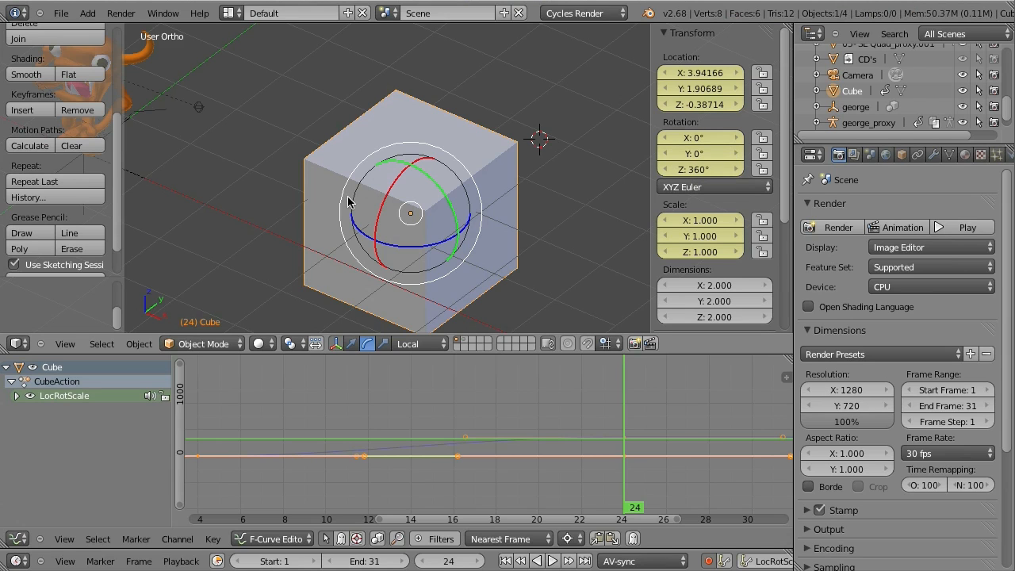
key("i")
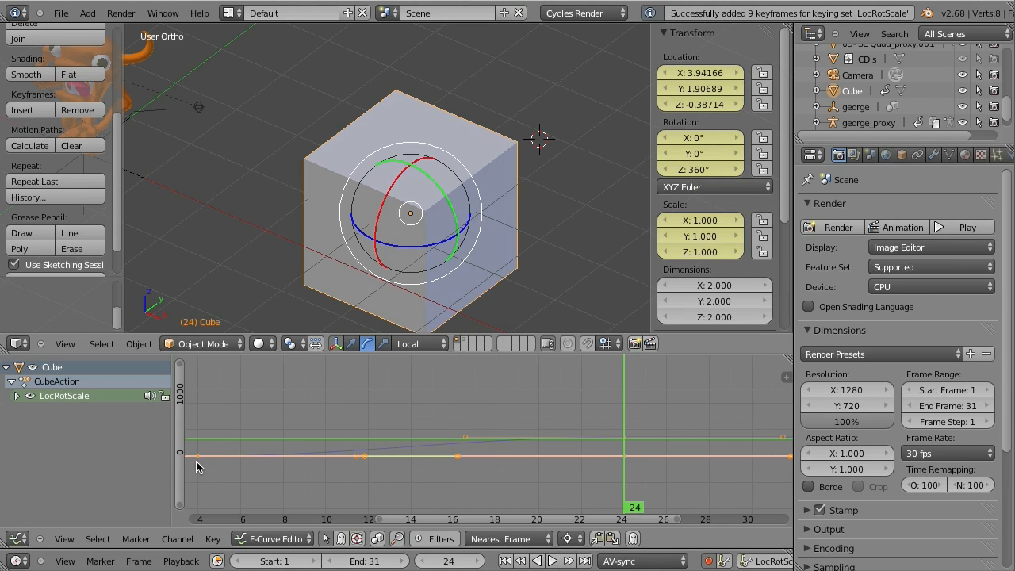
left_click_drag(196, 466, 623, 460)
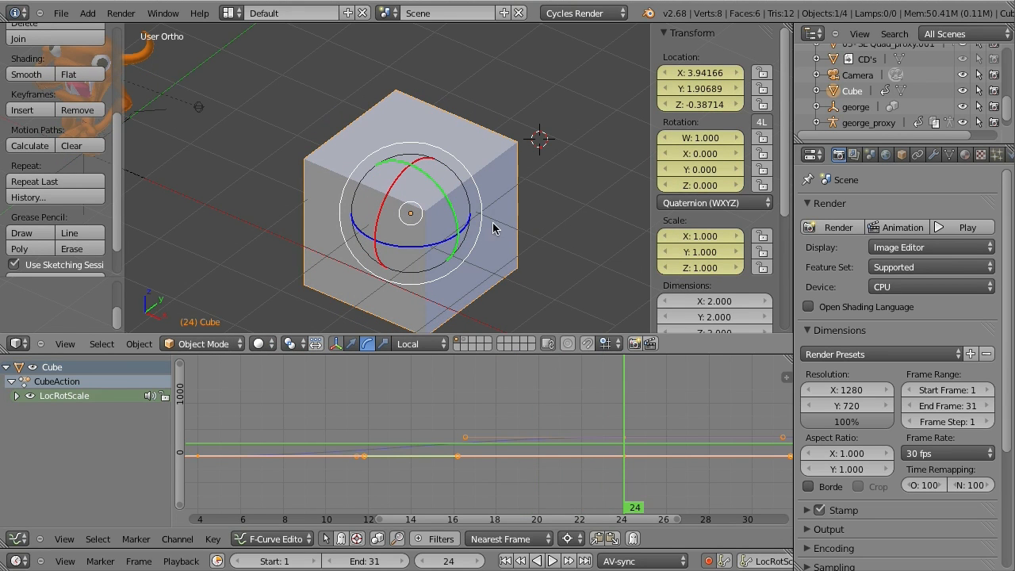
Extrude the cube's nearest top corner vertex upward by about 0.8 units in Edit Mode, and return to Object Mode.
key("Tab")
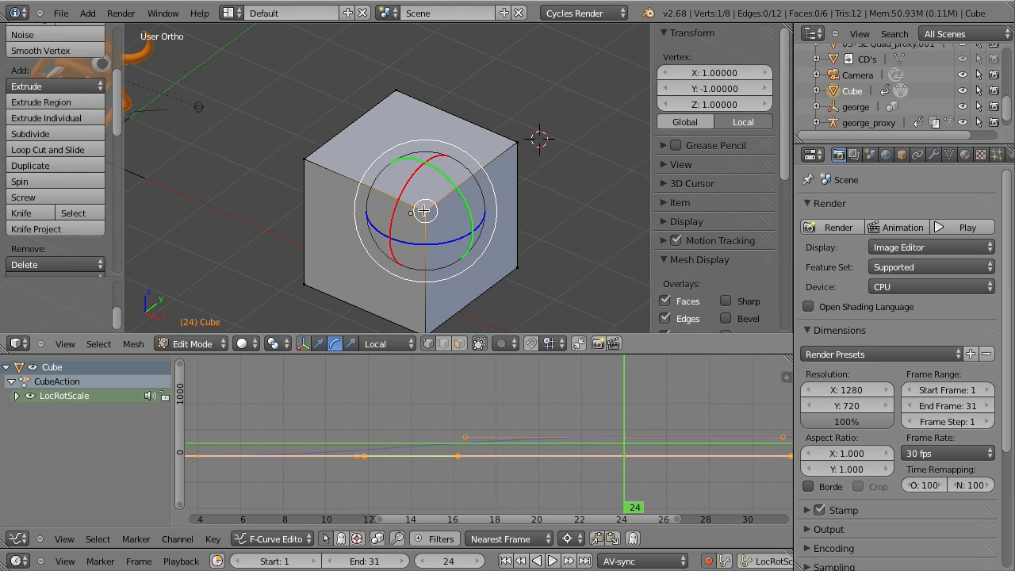
key("e")
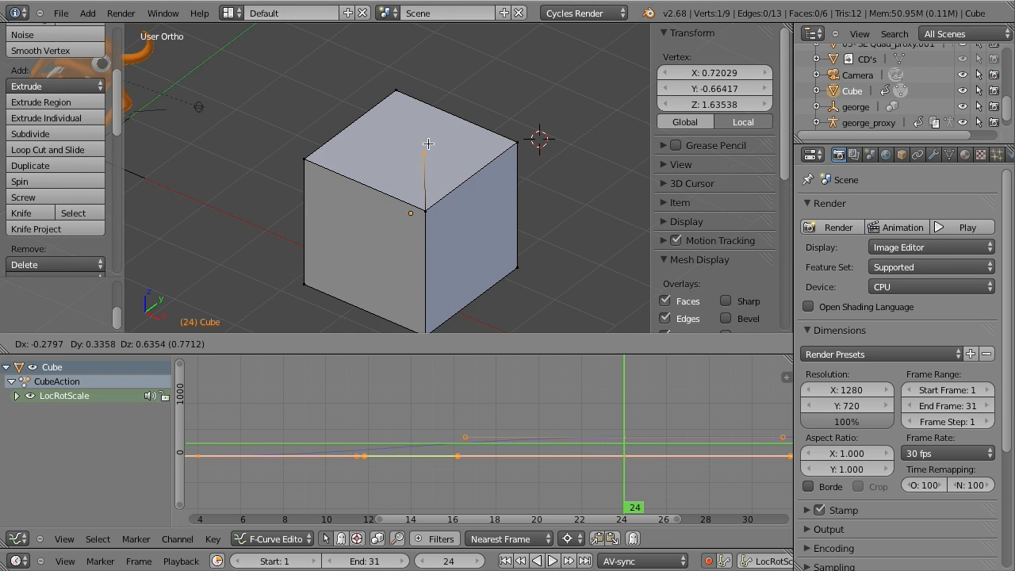
left_click(427, 147)
key("Tab")
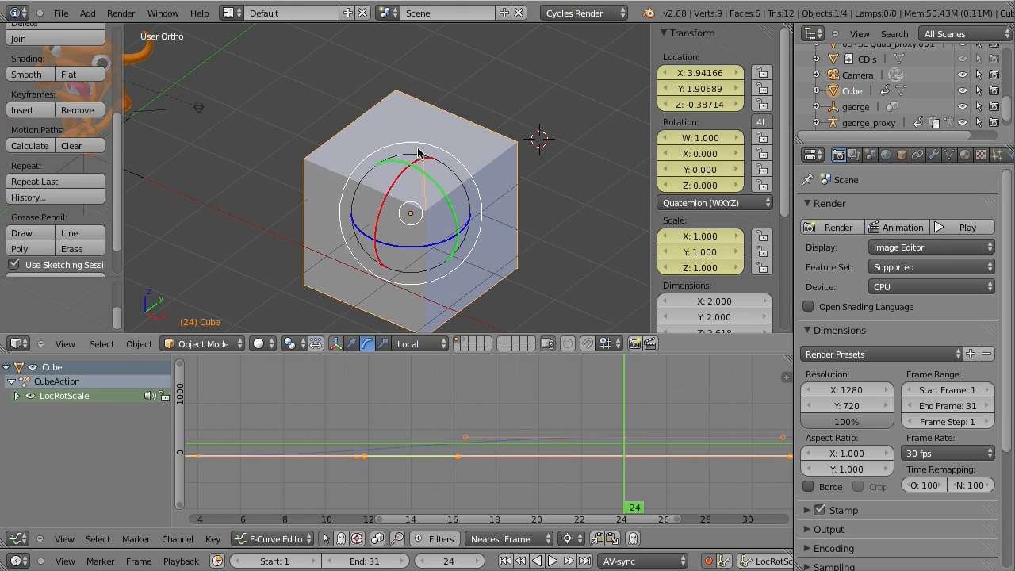
Insert a LocRotScale keyframe for the cube at frame 6 in quaternion mode, and move to frame 24.
mouse_move(227, 463)
left_mouse_down()
mouse_move(199, 453)
mouse_move(243, 456)
left_mouse_up()
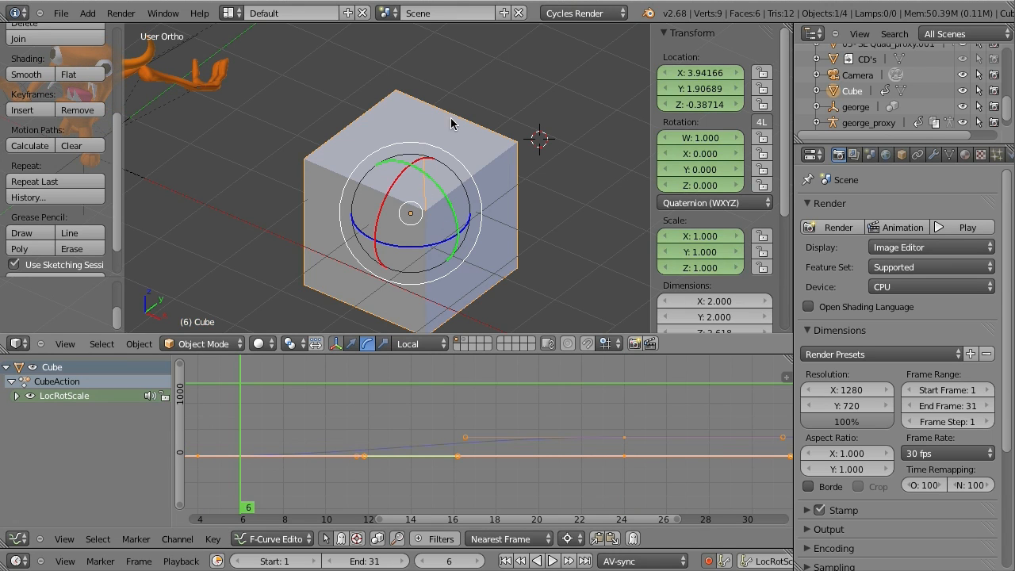
key("i")
left_click(623, 435)
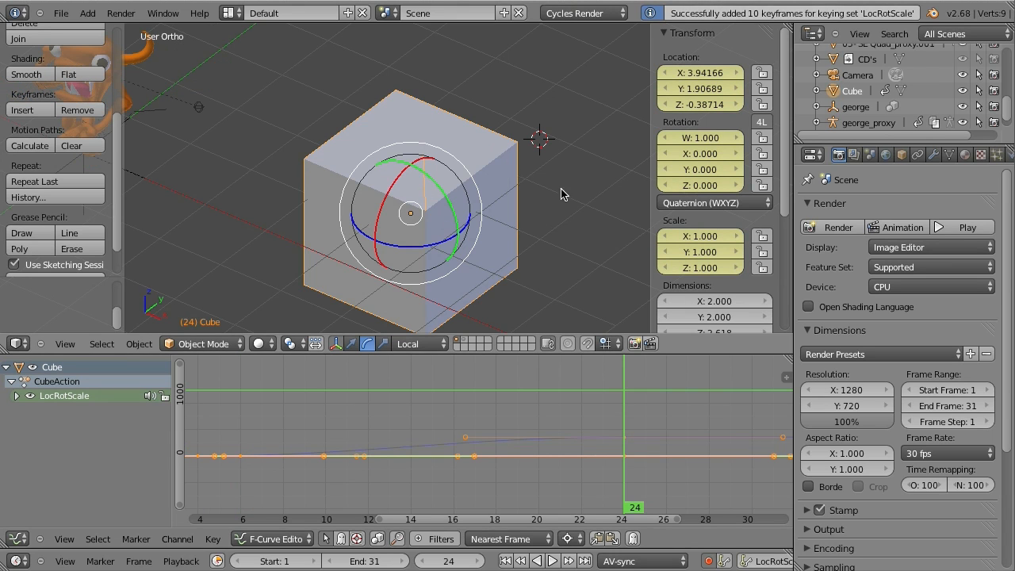
Keep Quaternion (WXYZ) mode, rotate the cube about its local Z axis to W 0.994 and Z -0.109, and scrub the animation up to frame 24.
left_click(725, 203)
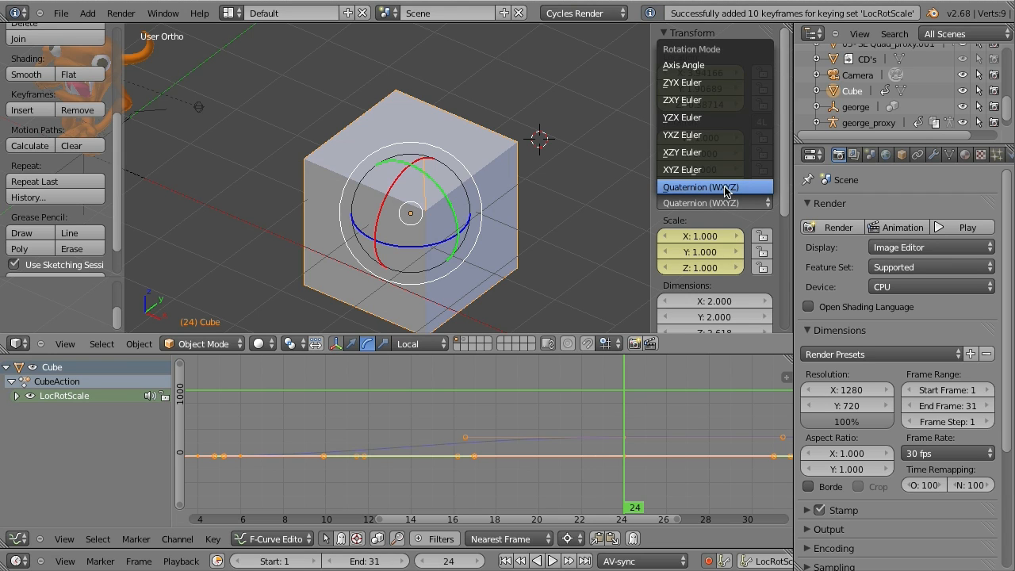
left_click(698, 207)
mouse_move(403, 249)
left_mouse_down()
mouse_move(404, 235)
mouse_move(483, 245)
mouse_move(541, 197)
mouse_move(476, 114)
mouse_move(369, 97)
mouse_move(340, 188)
mouse_move(419, 248)
mouse_move(392, 238)
mouse_move(401, 257)
left_mouse_up()
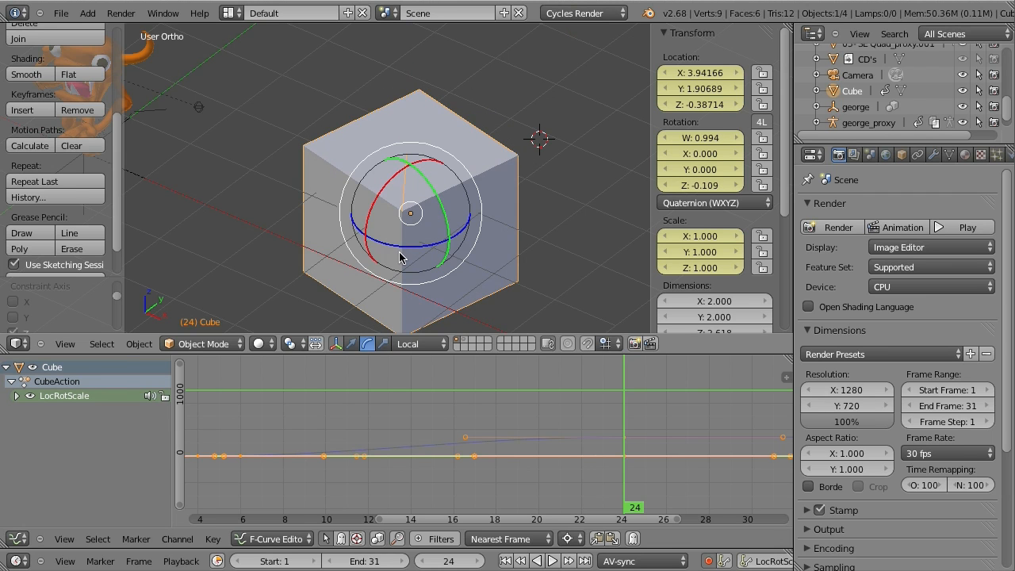
left_click_drag(205, 462, 631, 468)
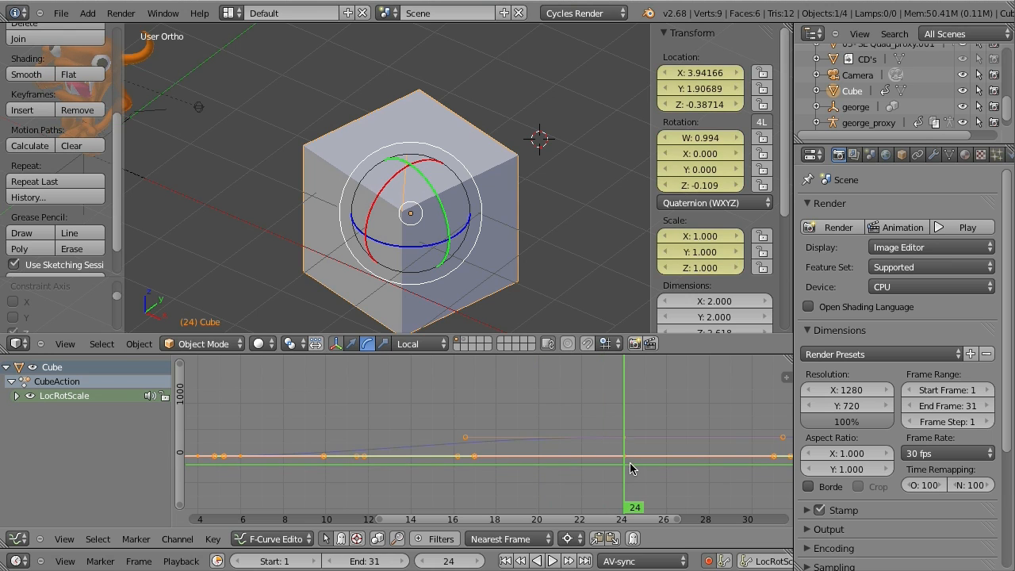
left_click_drag(556, 466, 625, 460)
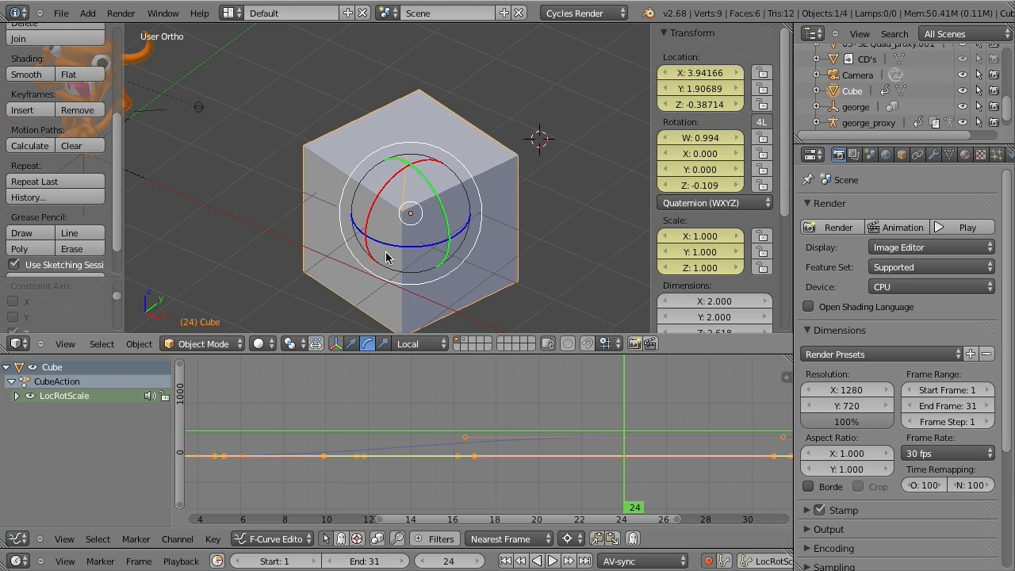
Undo the cube's rotation keyframe at frame 24 and move to frame 16.
key("ctrl+z")
left_click_drag(371, 442, 624, 451)
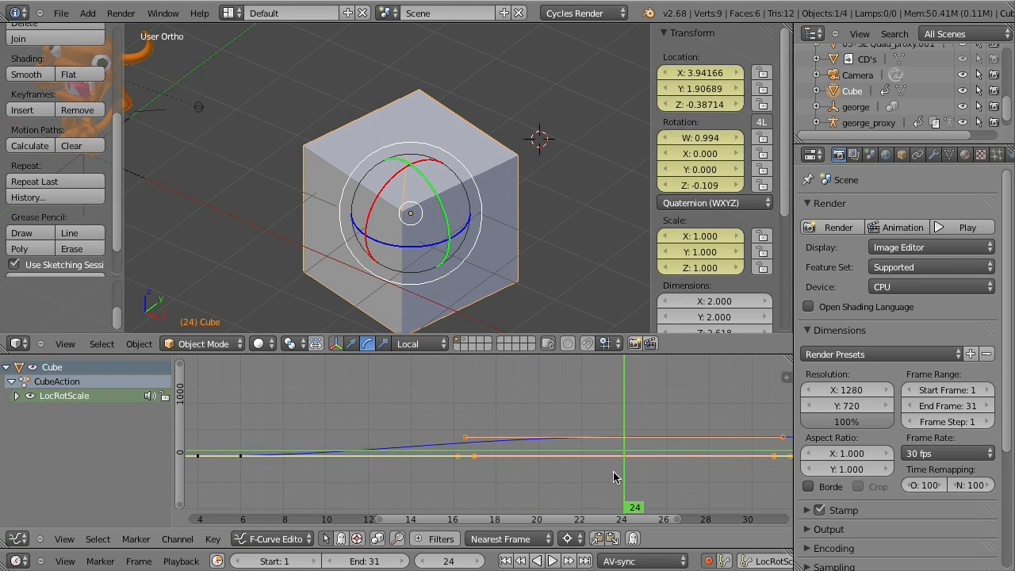
key("ctrl+z")
left_click_drag(385, 444, 458, 465)
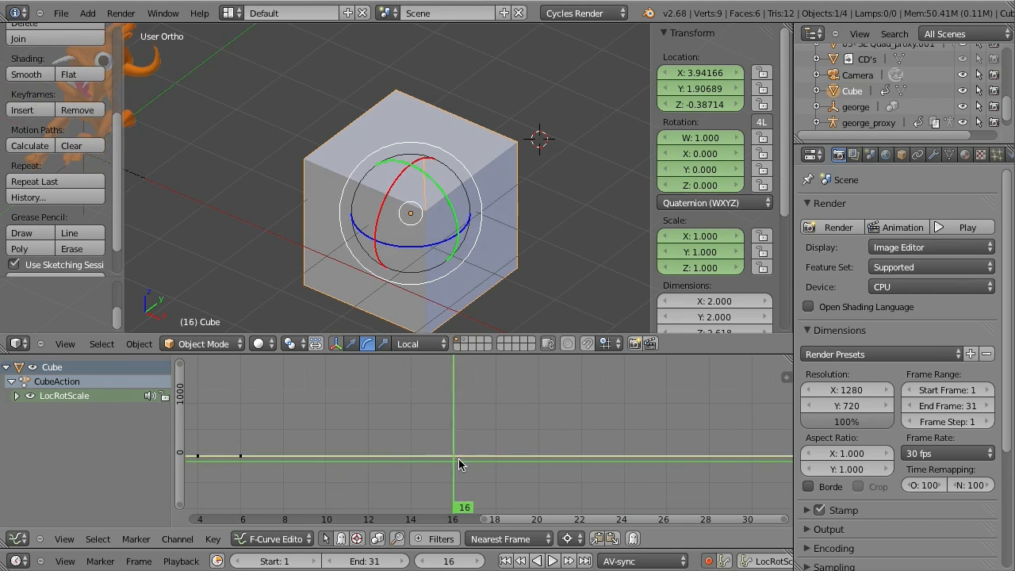
Rotate the cube progressively about its Z axis at frames 16, 21 and 26, starting with W 0.081 and Z 0.997 at frame 16.
left_click_drag(396, 248, 488, 141)
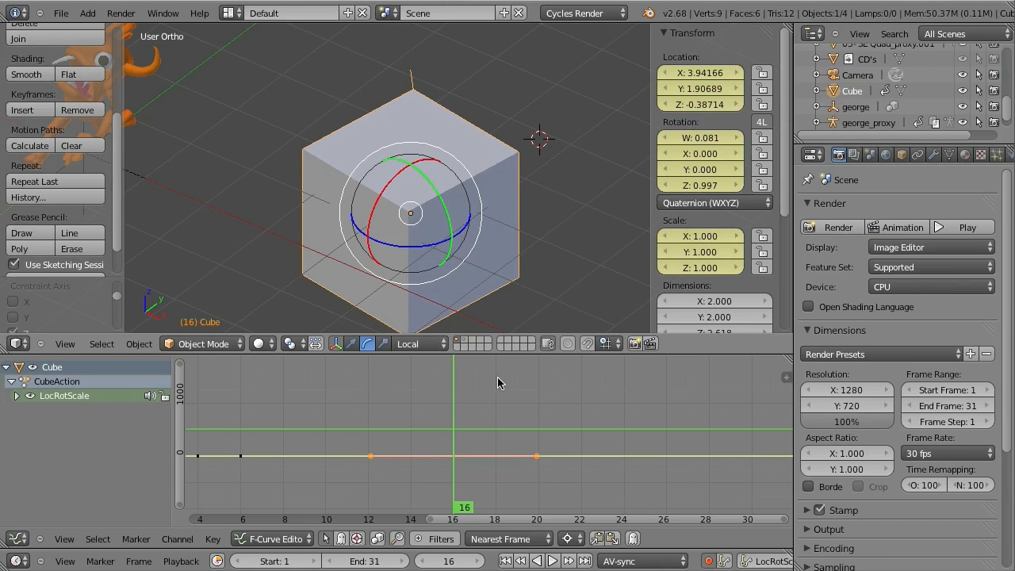
left_click_drag(489, 448, 577, 466)
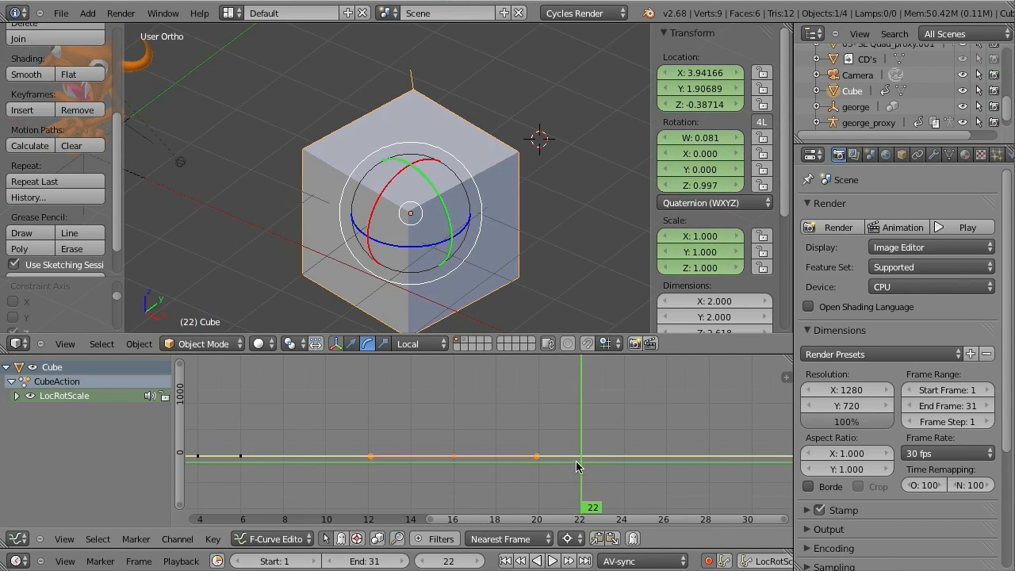
left_click(569, 415)
left_click_drag(392, 242, 458, 247)
left_click_drag(565, 457, 673, 458)
left_click_drag(377, 238, 442, 252)
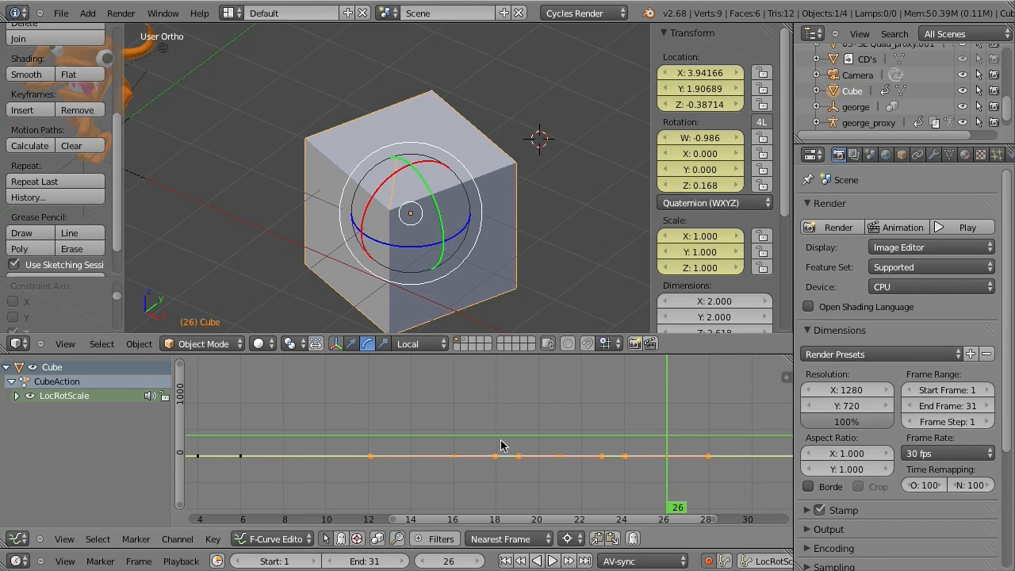
Scrub the cube's rotation up to frame 26, and set its quaternion there to W -1 and Z 0.
left_click_drag(248, 447, 668, 457)
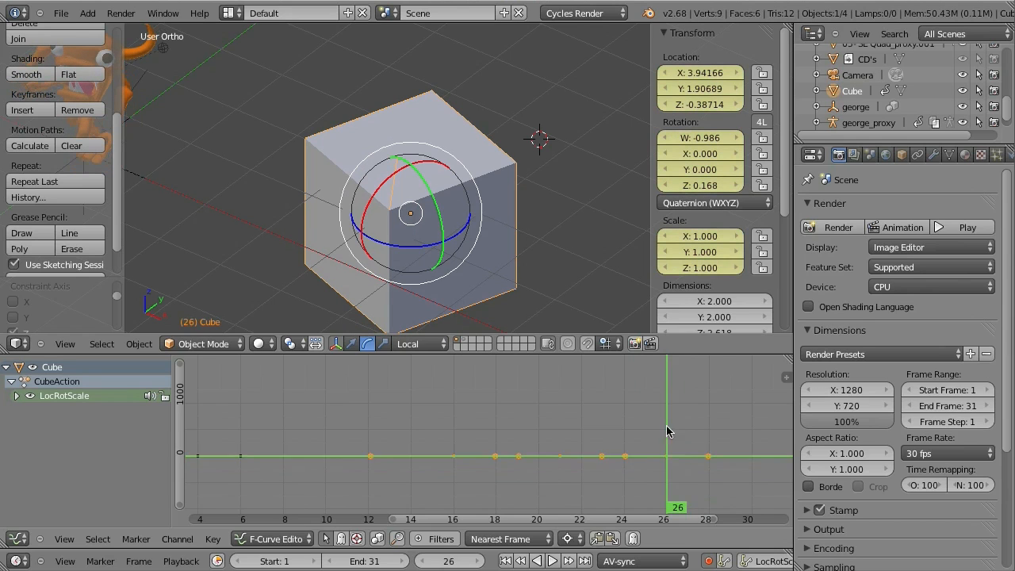
left_click_drag(397, 244, 401, 246)
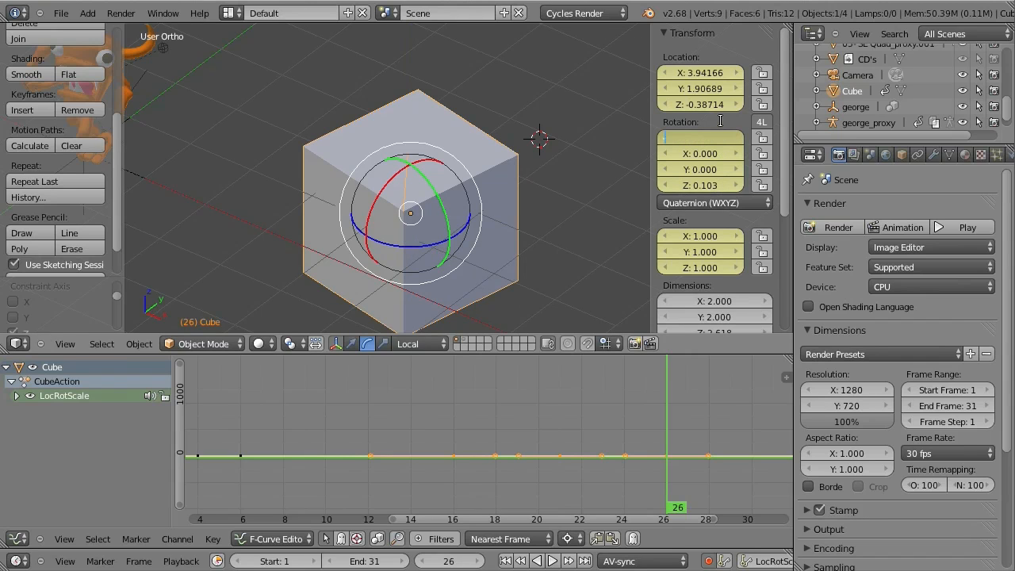
type("0")
key("Return")
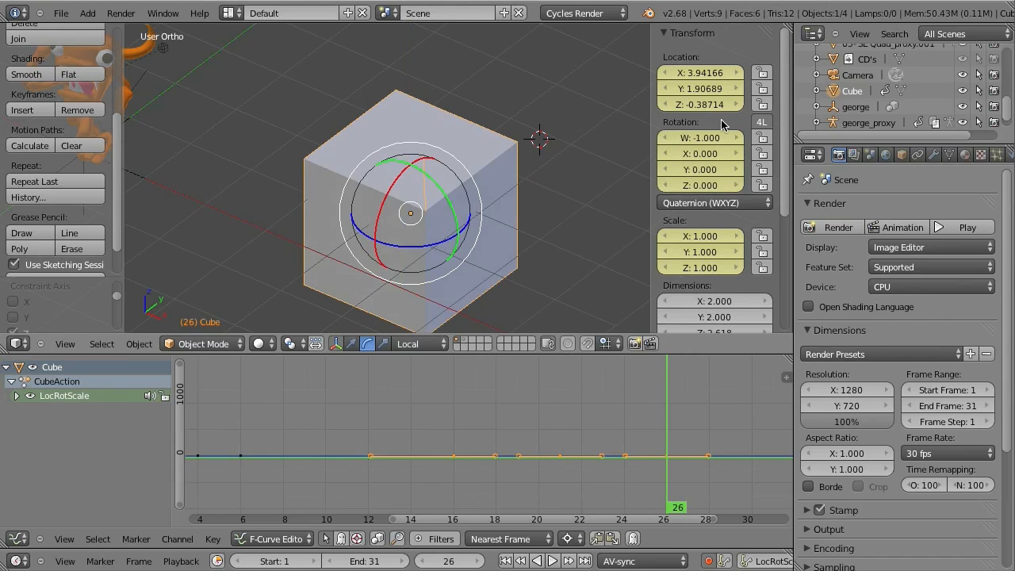
Set the handles of all the cube's keyframes to Vector and scrub through the animation to examine the rotation.
left_click_drag(546, 440, 611, 437)
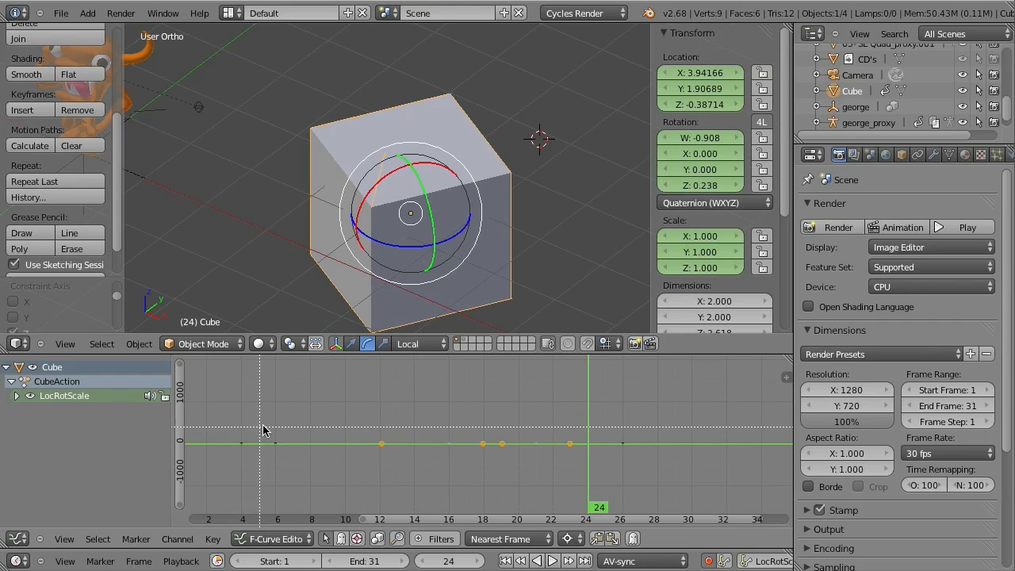
left_click_drag(722, 468, 724, 470)
key("v")
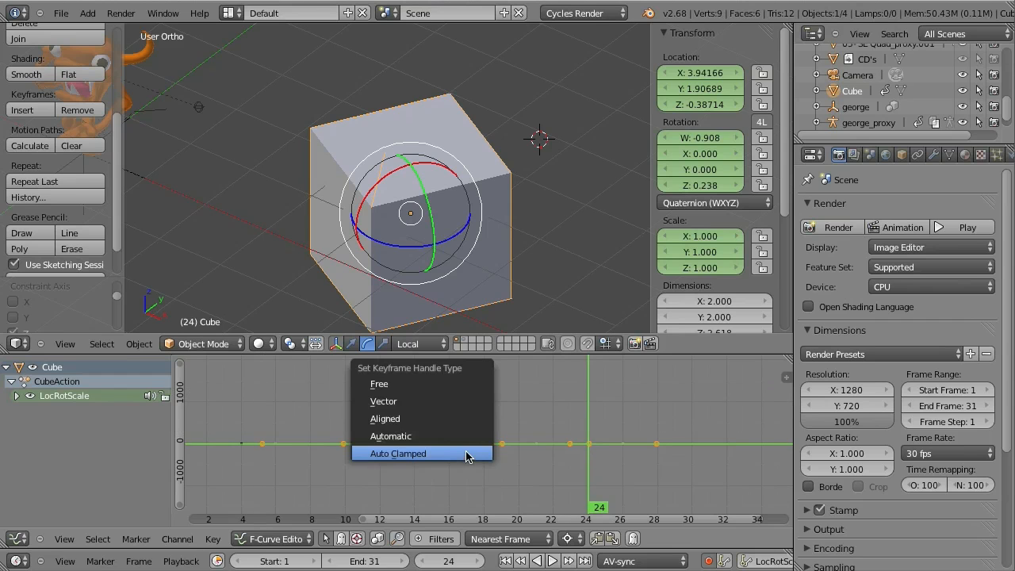
left_click(408, 402)
left_click(341, 449)
left_click_drag(414, 457, 686, 451)
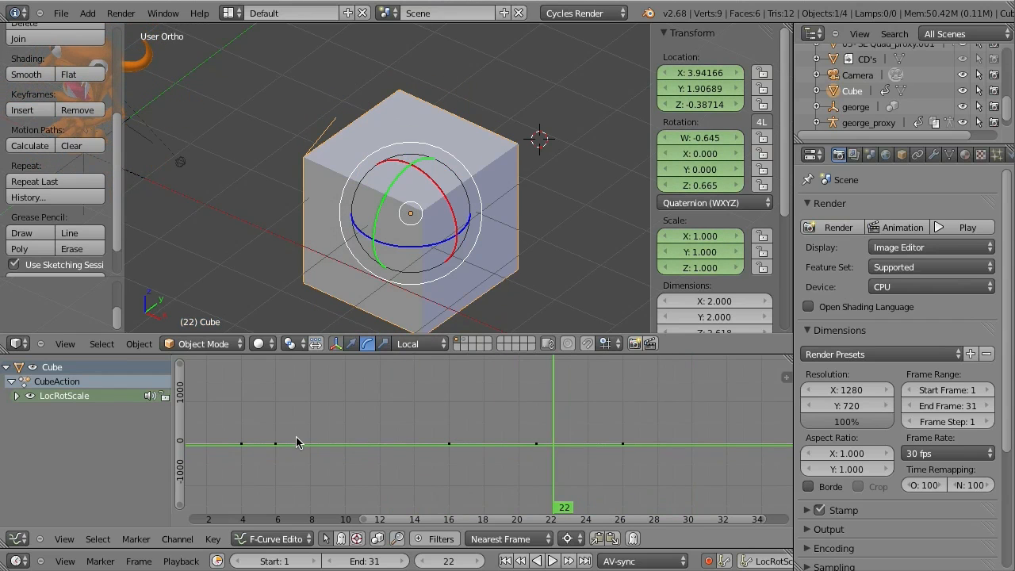
left_click_drag(438, 440, 363, 432)
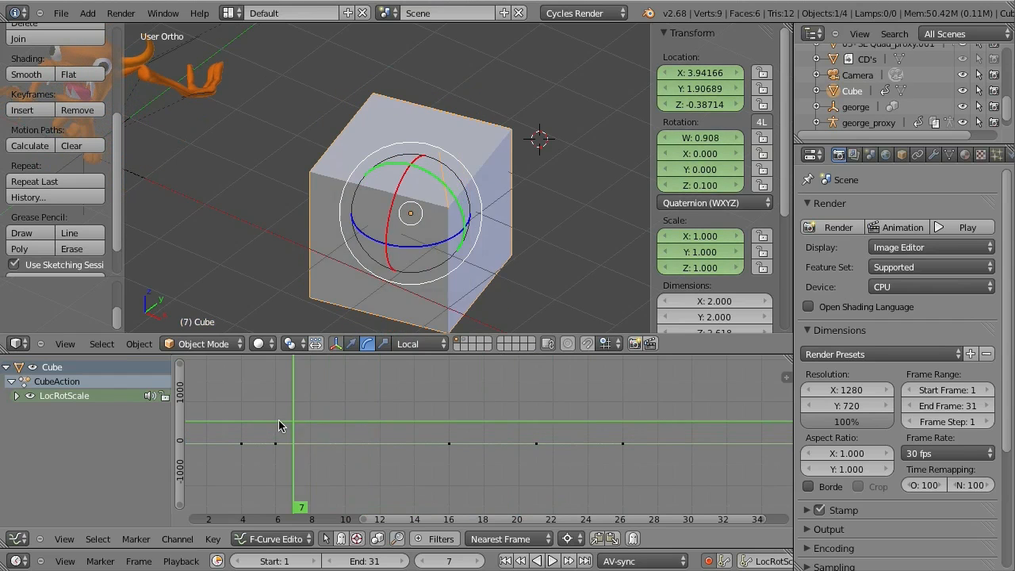
left_click_drag(278, 420, 378, 422)
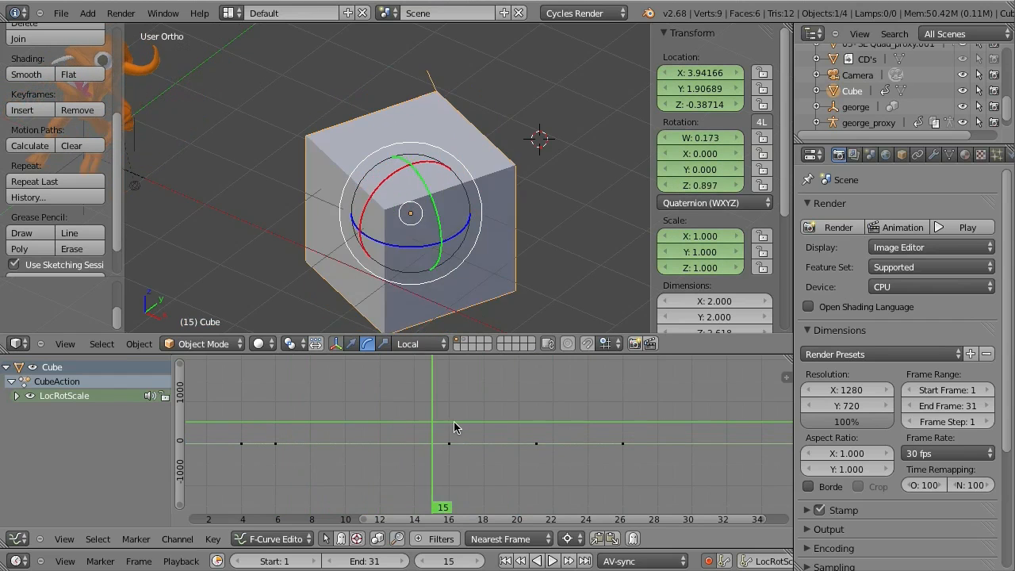
left_click_drag(454, 427, 607, 429)
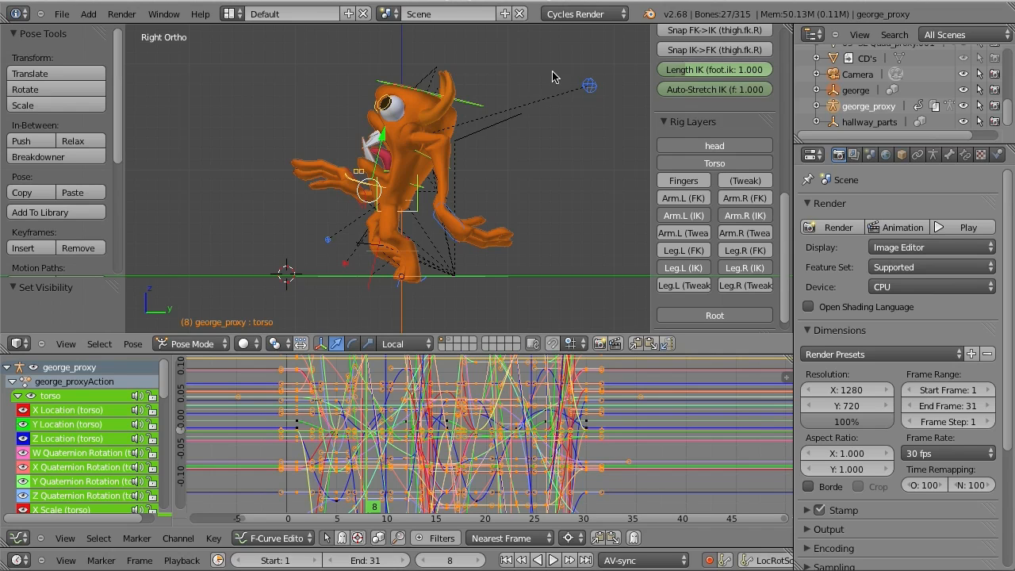
Hide the george_proxy rig layers except Arm.L (IK) and Arm.R (IK).
left_click(715, 148)
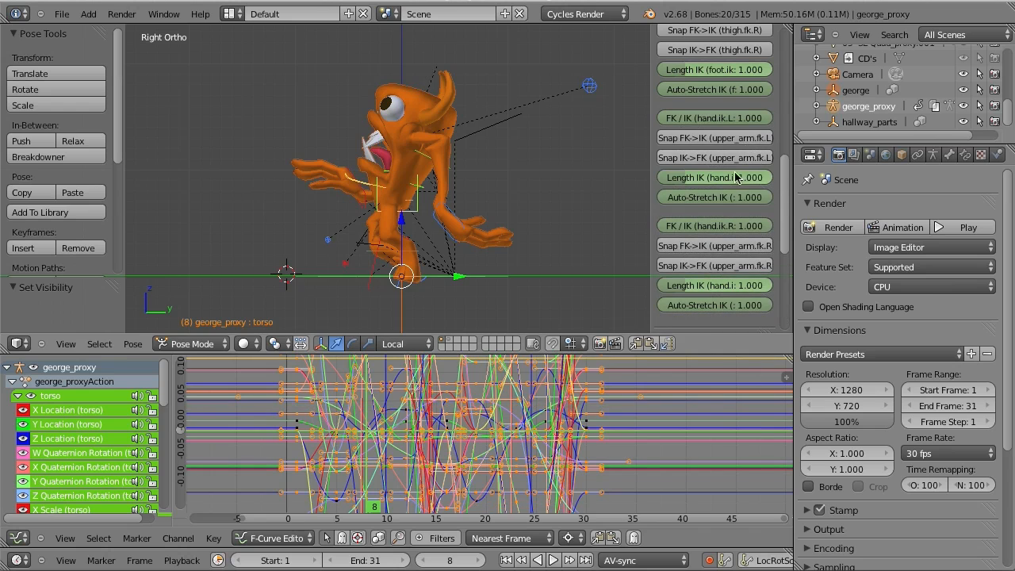
scroll(788, 280, "up", 5)
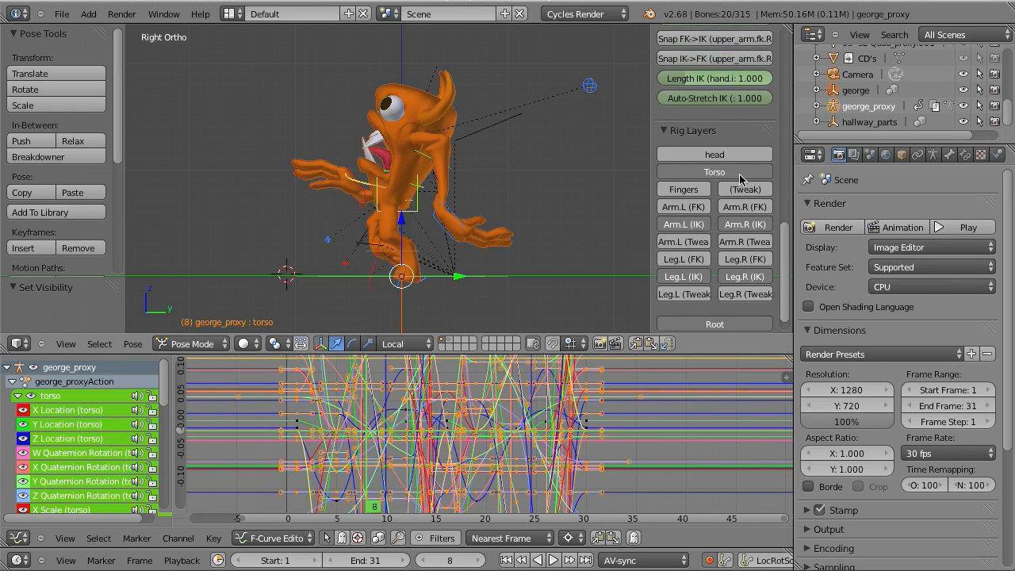
left_click(760, 184)
key("n")
scroll(789, 207, "up", 6)
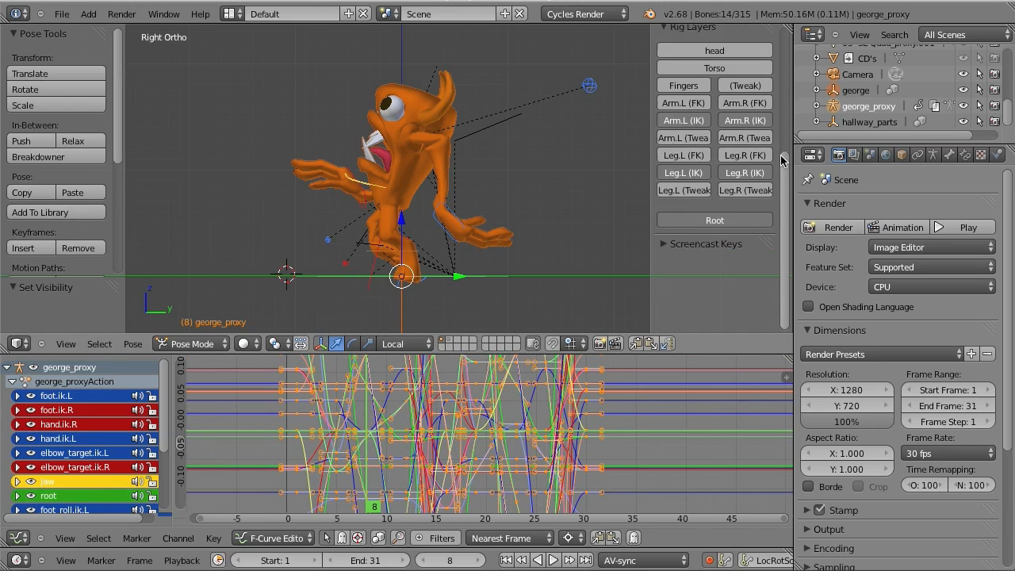
left_click(684, 212)
left_click(745, 212)
left_click(731, 263)
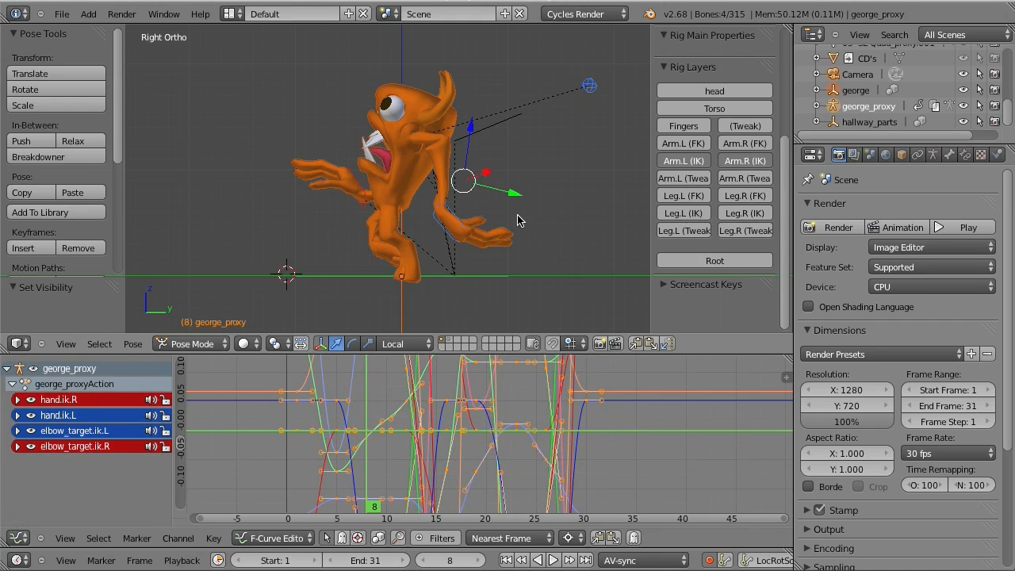
Select the hand.ik.L bone, expand its animation channels and calculate its motion path for frames 1 to 30 with Heads as bake location.
scroll(454, 205, "up", 3)
right_click(500, 252)
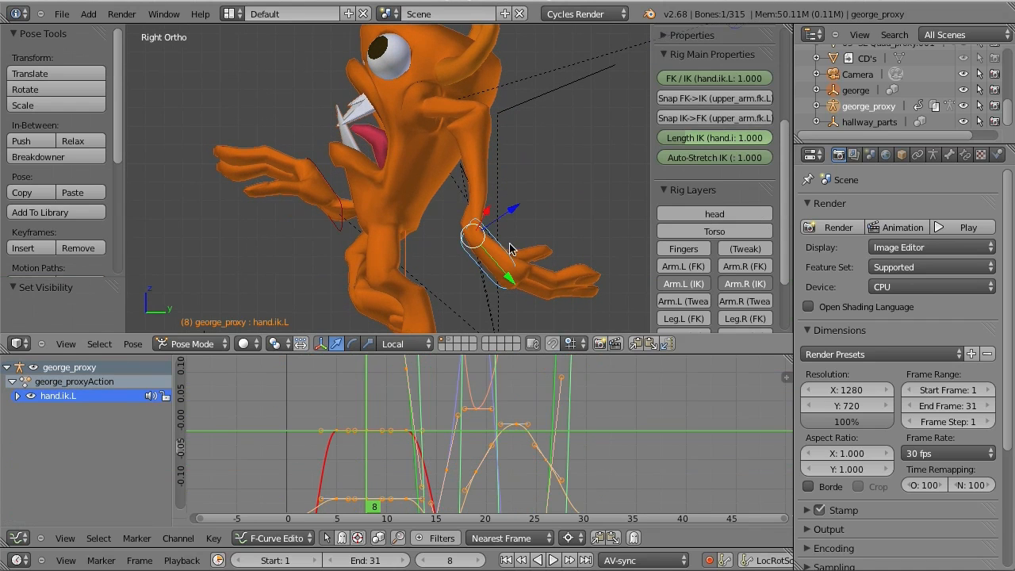
left_click(19, 396)
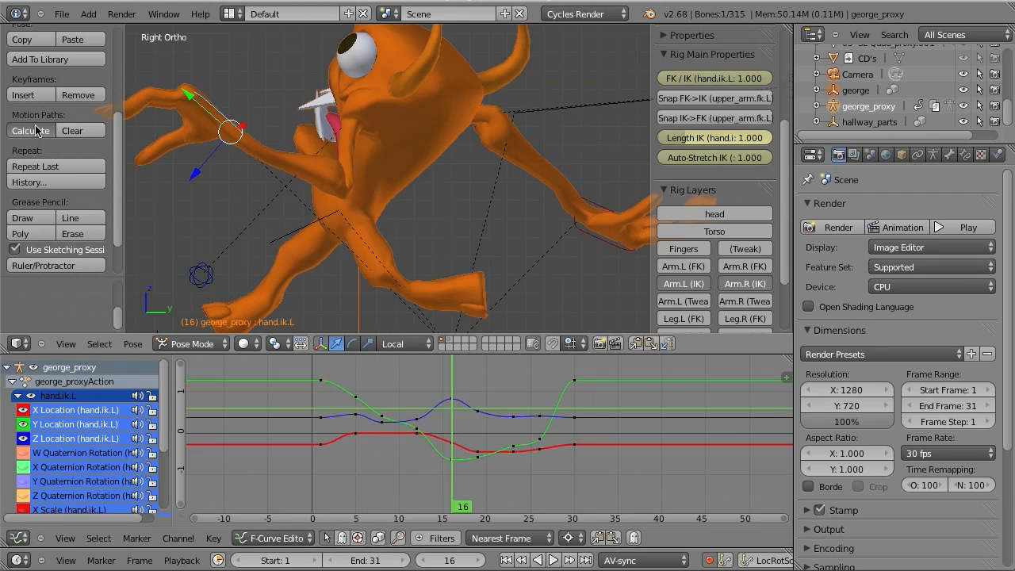
left_click(35, 130)
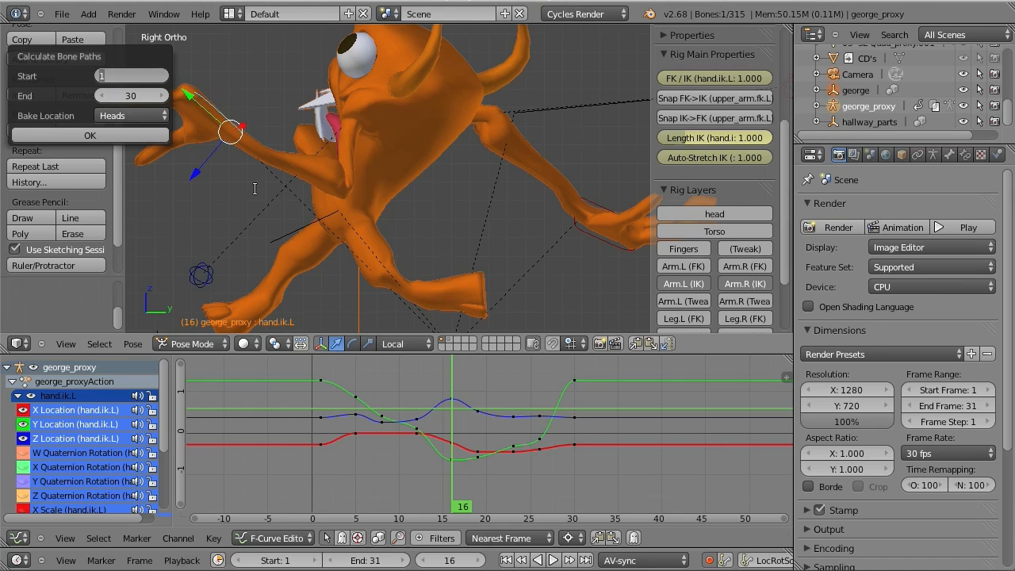
left_click(89, 135)
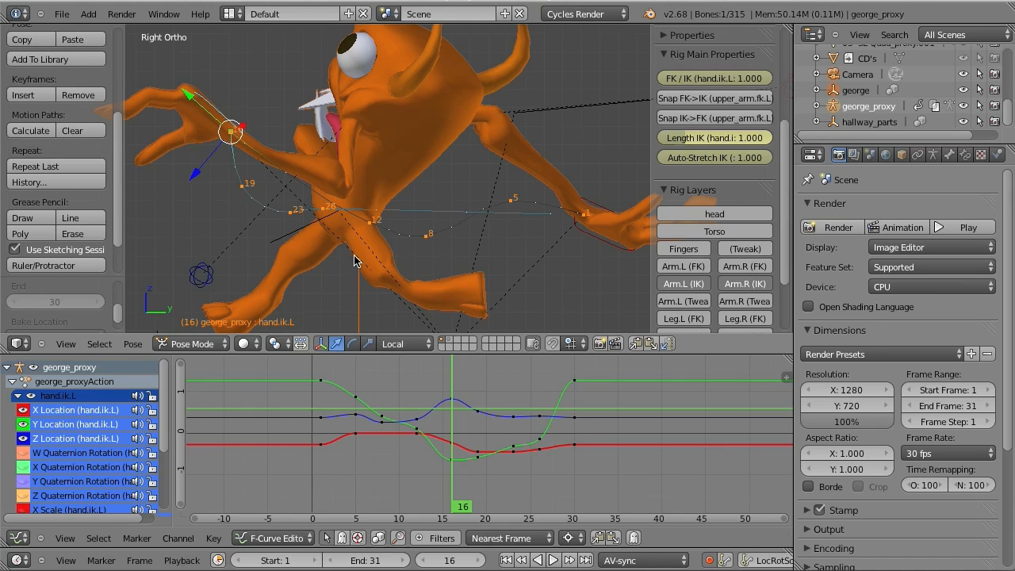
Lower the hand.ik.L bone by about 0.24 at frame 5, and lower it at frame 8 to shape a downward arc.
mouse_move(306, 436)
left_mouse_down()
mouse_move(596, 463)
mouse_move(518, 461)
mouse_move(330, 407)
left_mouse_up()
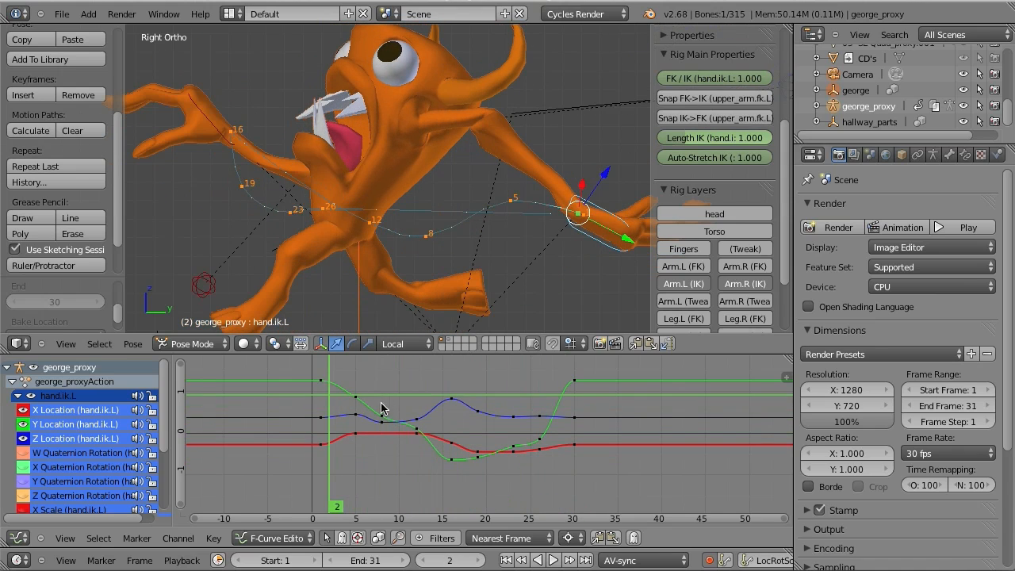
scroll(380, 409, "up", 5)
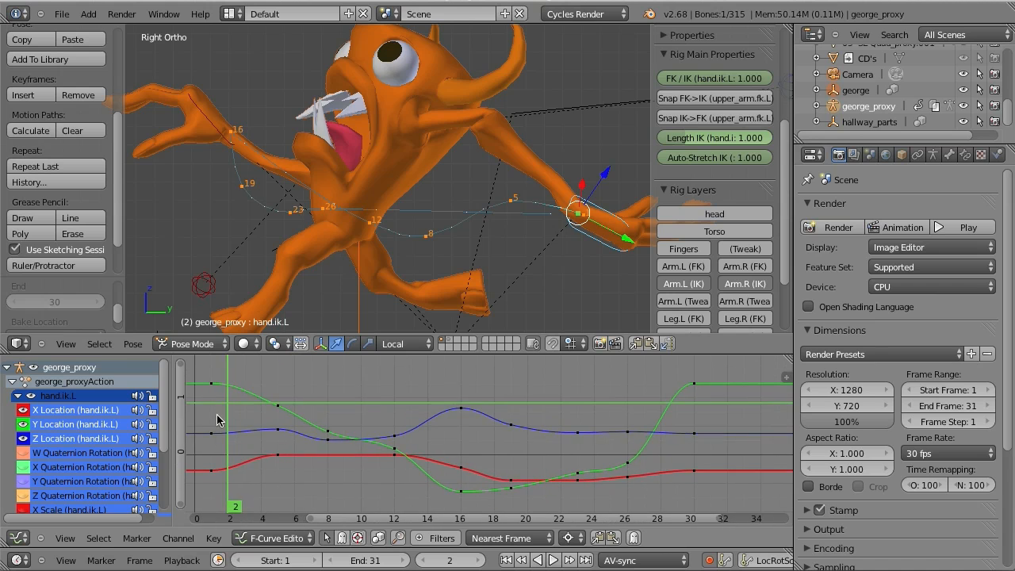
left_click_drag(233, 445, 280, 445)
left_click_drag(511, 200, 515, 246)
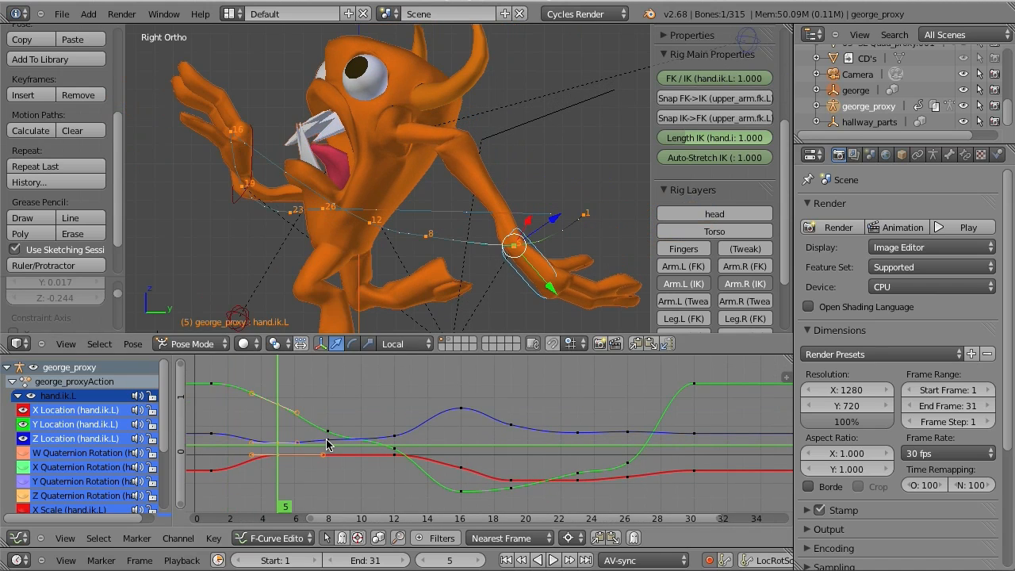
left_click(326, 441)
key("g")
left_click(534, 255)
left_click(272, 412)
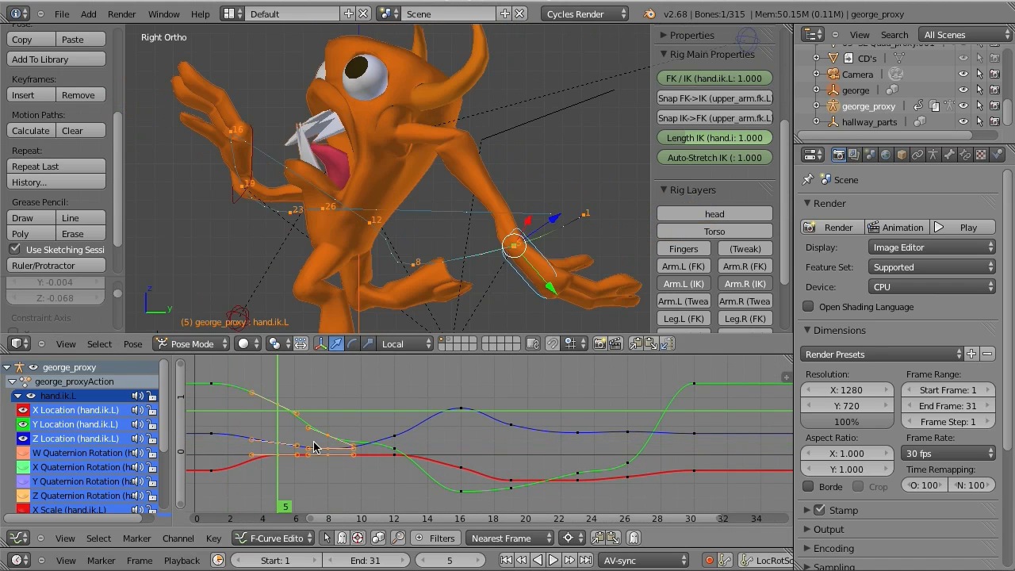
Move the hand.ik.L bone forward and down at frame 12 to continue the arc of its motion path.
left_click(394, 444)
key("g")
left_click(452, 246)
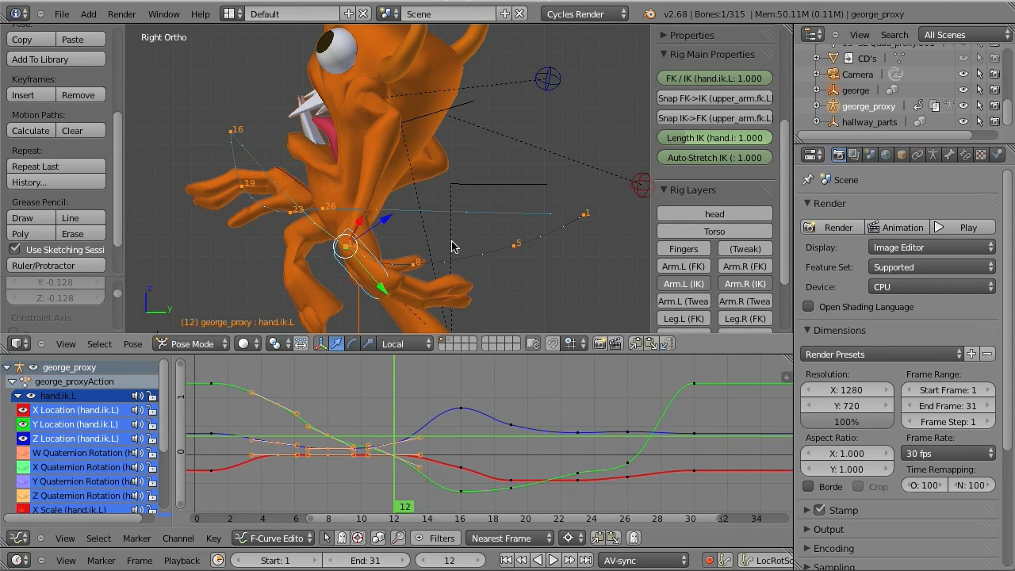
key("g")
left_click(416, 238)
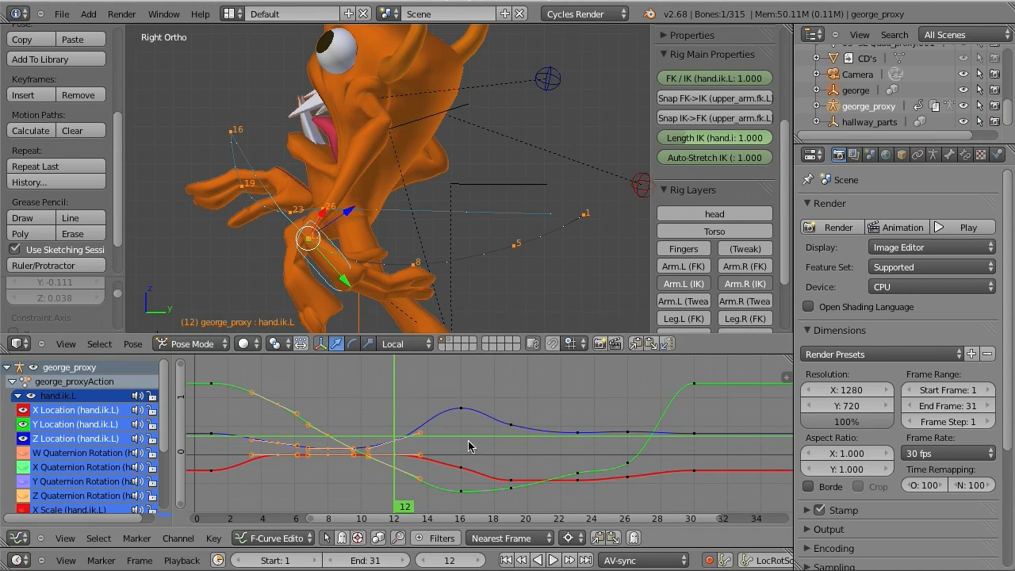
Move the hand.ik.L bone about -0.30 in Y and 0.43 in Z at frame 19, and about -0.09 in Y at frame 12.
left_click(510, 445)
key("g")
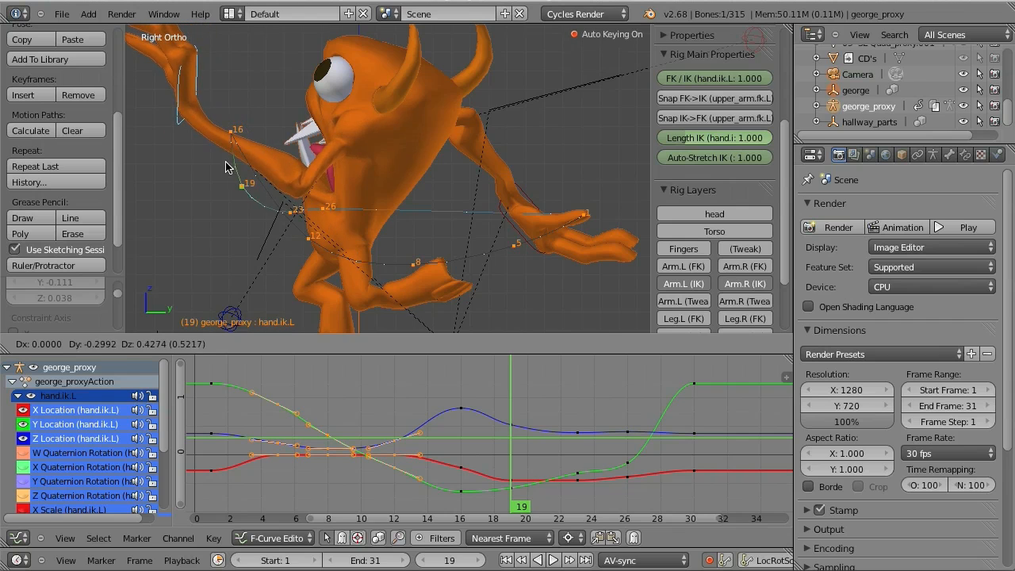
left_click(225, 166)
left_click(394, 460)
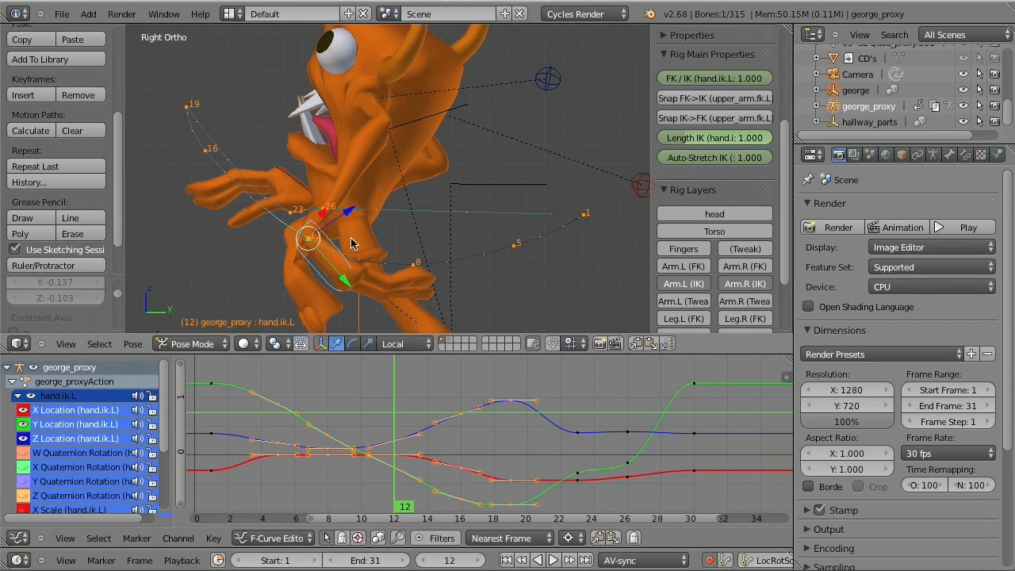
key("g")
left_click(397, 306)
Nudge the hand.ik.L bone about 0.01 in Y and -0.03 in Z at frame 16.
left_click(510, 453)
left_click(461, 431)
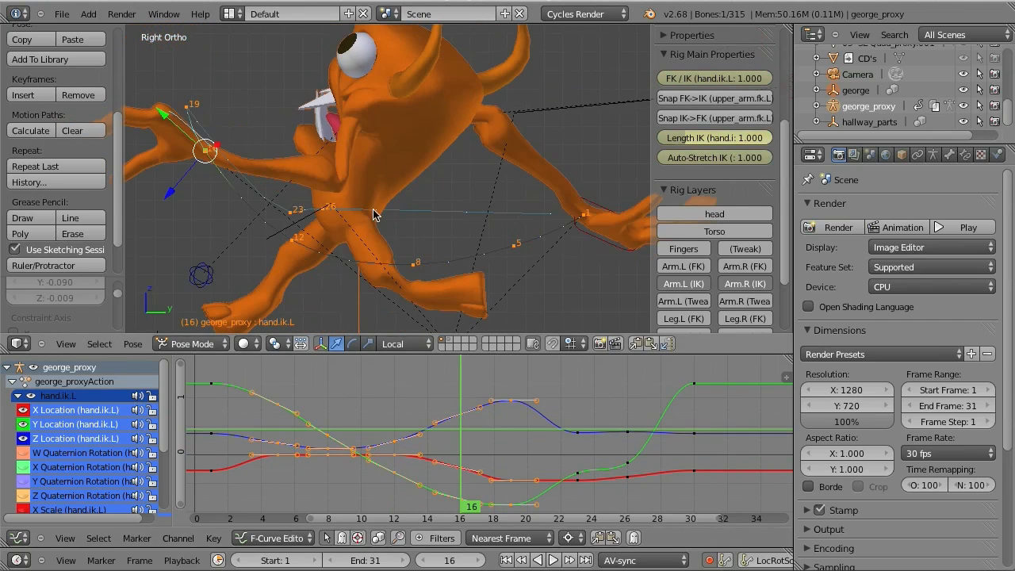
key("g")
left_click(345, 243)
left_click(510, 434)
key("g")
right_click(397, 266)
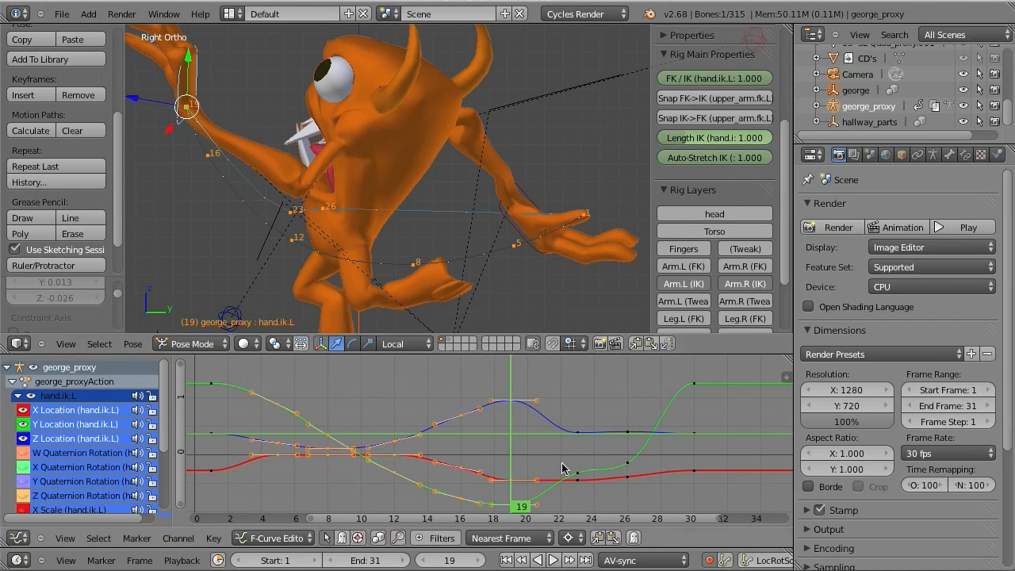
Move the hand.ik.L bone about -0.32 in Y and 0.19 in Z at frame 23, and about 0.27 in Y and -0.20 in Z at frame 26.
left_click(576, 452)
key("g")
left_click(335, 231)
left_click(615, 444)
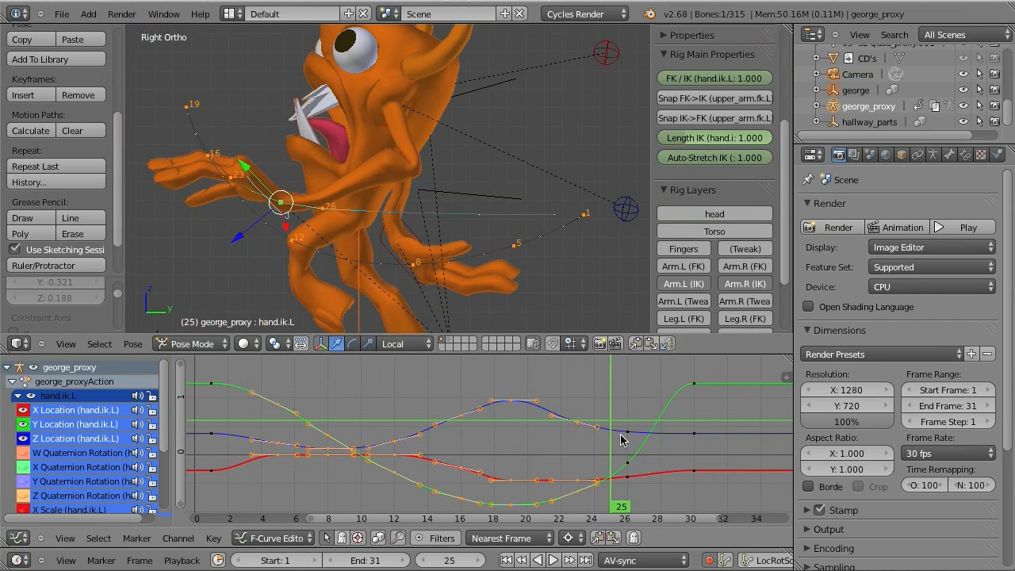
left_click(621, 441)
key("g")
left_click(425, 275)
Move the hand.ik.L bone about 0.13 in Y and 0.07 in Z at frame 26, and again by about -0.36 and 0.12.
left_click(694, 425)
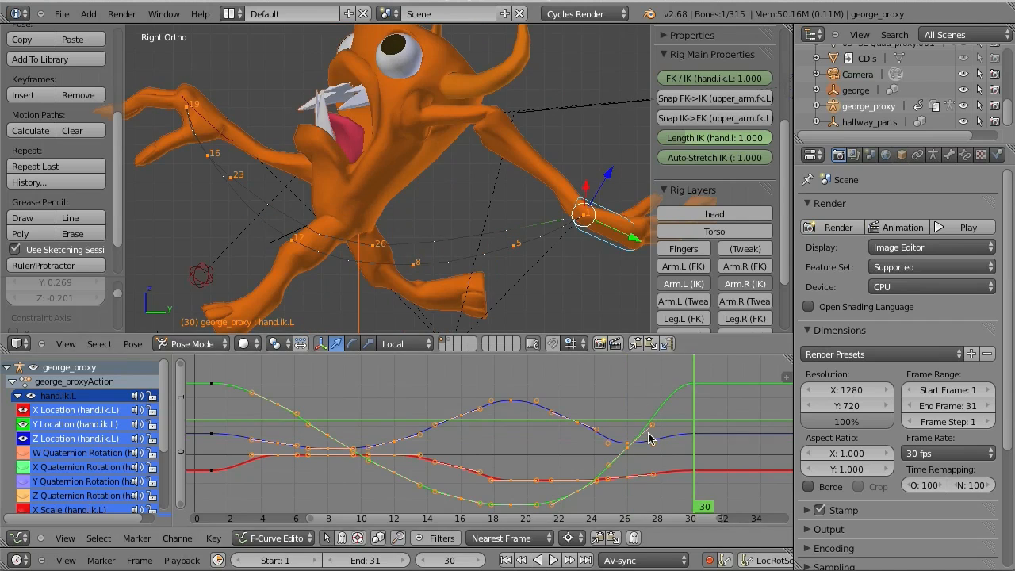
left_click(626, 448)
key("g")
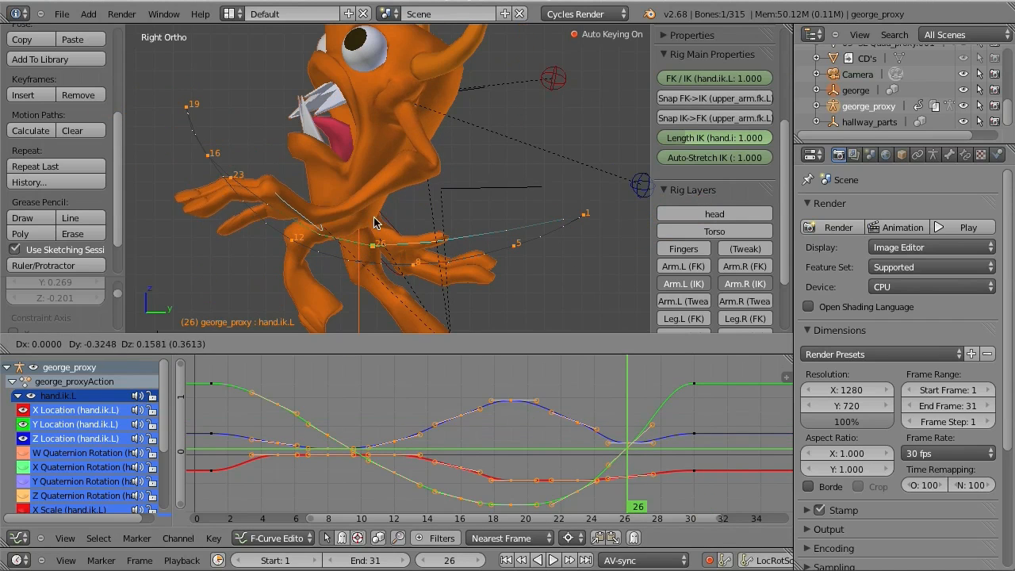
left_click(392, 233)
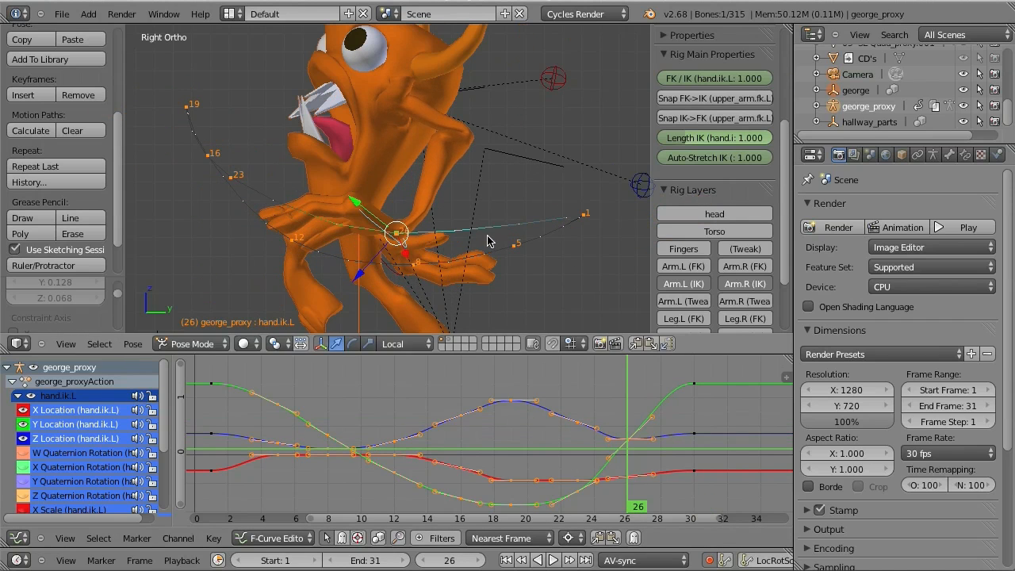
left_click(691, 426)
left_click_drag(232, 409, 711, 477)
Move the hand.ik.L bone backward and up at frame 5 to raise the rear end of its arc.
left_click(277, 424)
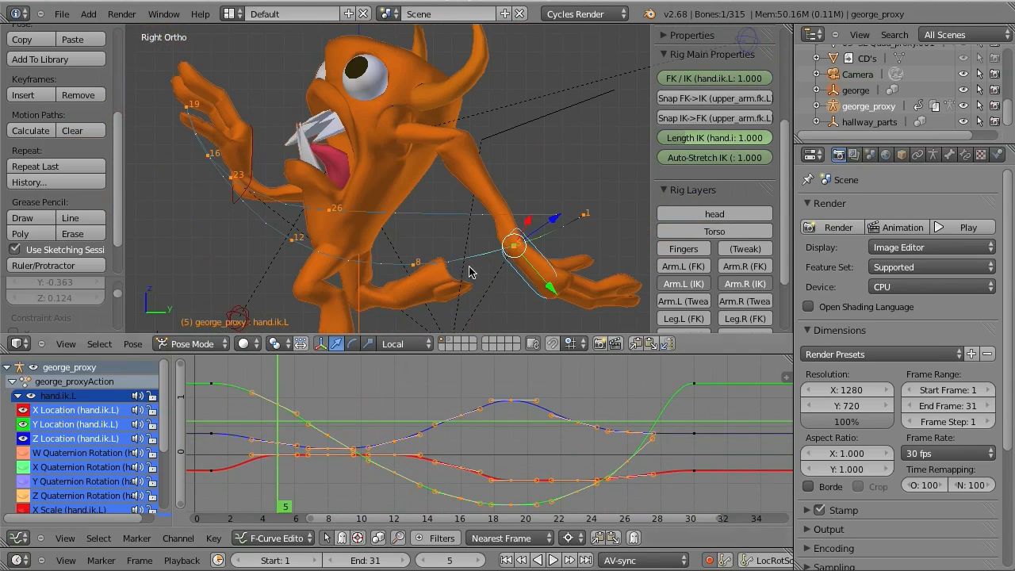
key("g")
left_click(519, 247)
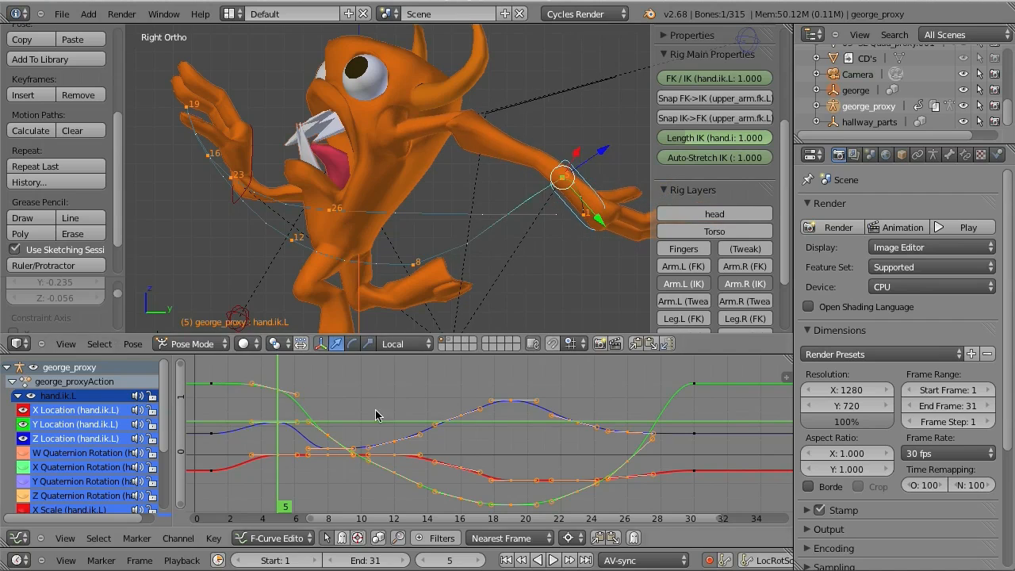
Reposition the hand.ik.L bone below its frame 5 position at frame 1, and copy that pose to frame 30.
left_click(213, 447)
key("g")
left_click(523, 285)
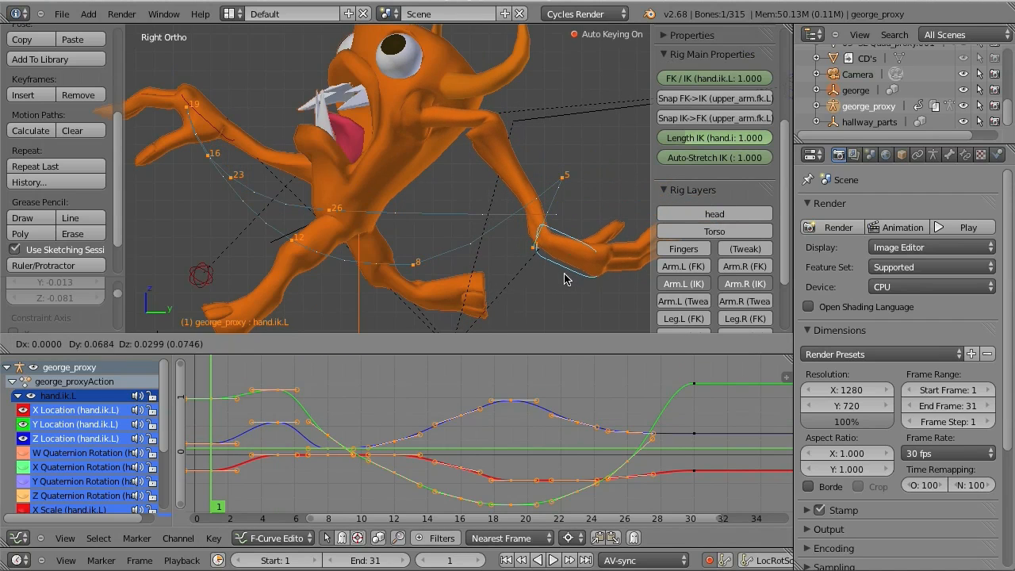
left_click(565, 278)
left_click(695, 406)
left_click(652, 342)
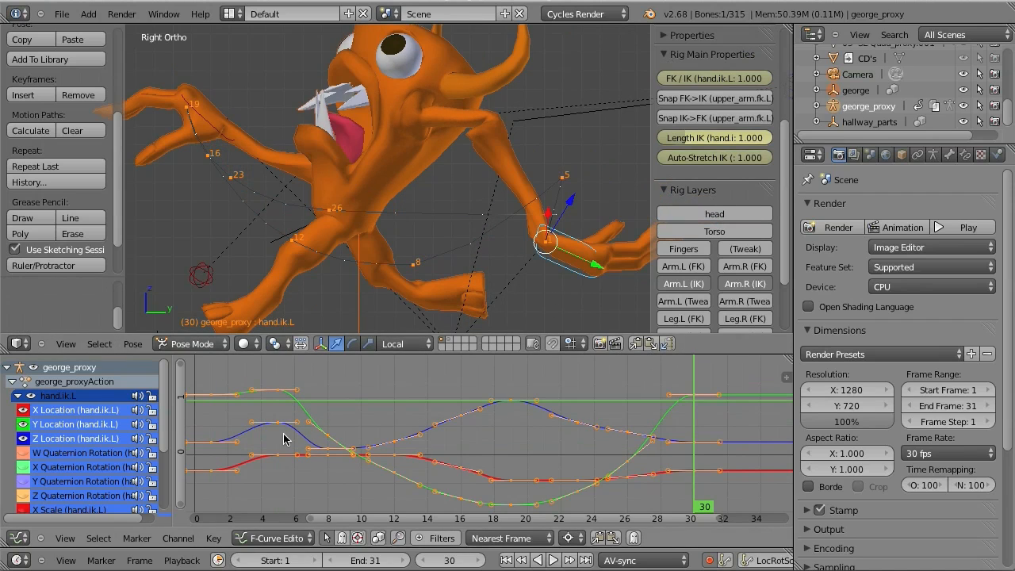
Move the hand.ik.L bone backward and up at frame 8, close to its frame 5 position.
left_click(284, 435)
left_click(327, 450)
key("g")
left_click(531, 277)
key("g")
left_click(557, 258)
Move the hand.ik.L bone about 0.42 in Y and -0.07 in Z at frame 11, and again by about -0.04 and -0.08.
left_click_drag(403, 471, 379, 414)
key("g")
left_click(481, 284)
key("g")
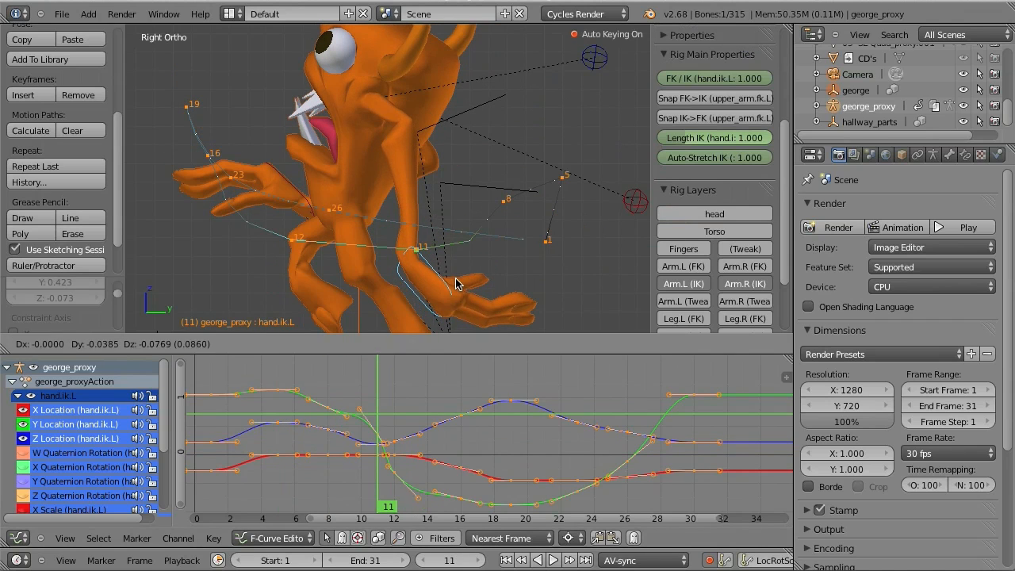
left_click(474, 292)
Move the hand.ik.L bone about -0.07 in Y and -0.05 in Z at frame 9, and again by about 0.03 in both.
middle_click_drag(469, 290, 481, 263, "shift")
left_click(329, 401)
key("Right")
key("g")
left_click(493, 240)
key("g")
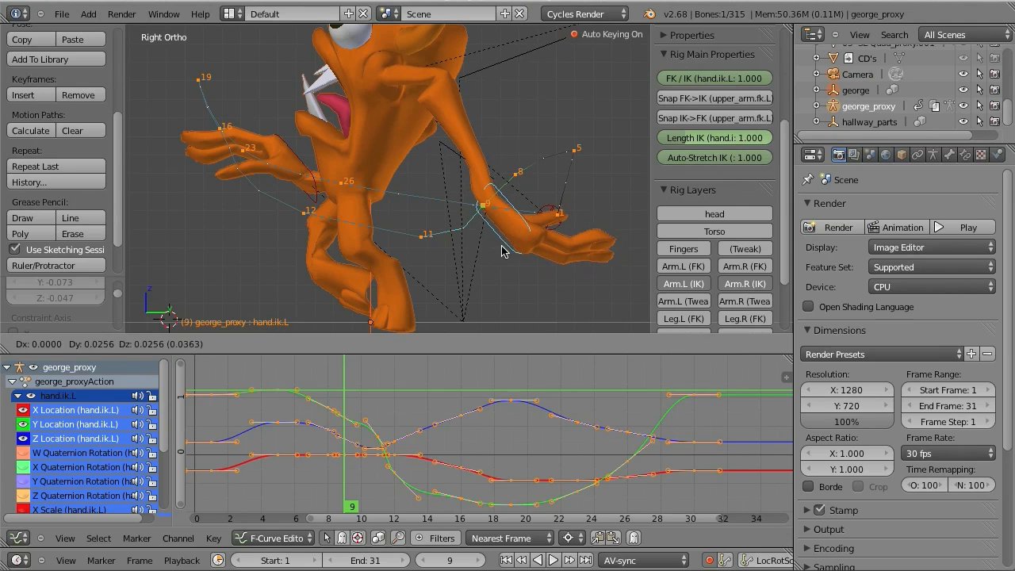
left_click(503, 250)
Delete the hand.ik.L keyframes at frame 9.
key("a")
key("b")
left_click_drag(354, 410, 335, 465)
key("x")
left_click(336, 465)
Nudge the hand.ik.L bone about -0.04 in Y at frame 8.
left_click(329, 424)
key("g")
left_click(478, 257)
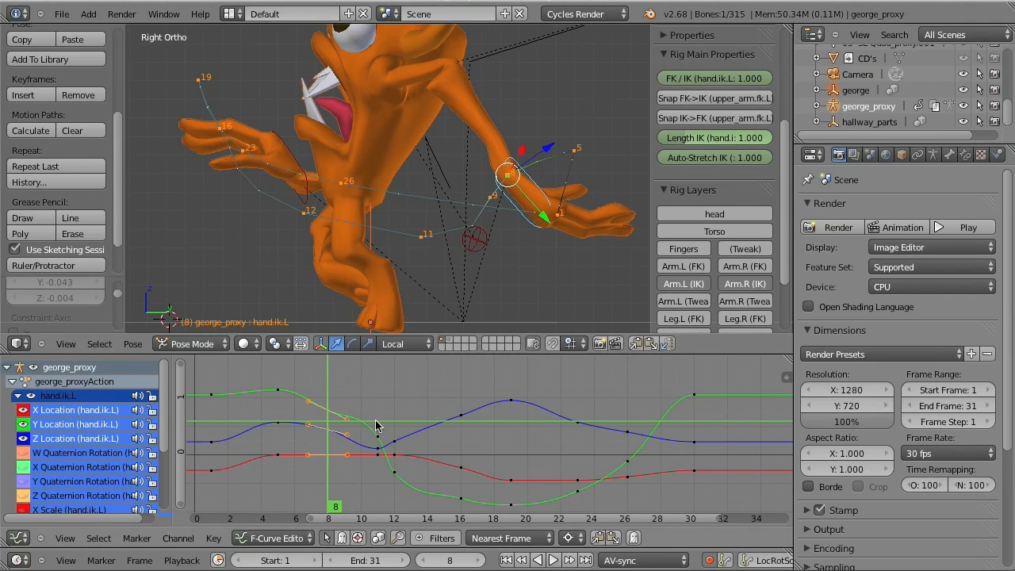
Move the hand.ik.L bone backward at frame 3 to round the rear end of its arc.
mouse_move(266, 457)
left_mouse_down()
mouse_move(251, 449)
mouse_move(258, 439)
left_mouse_up()
key("Left")
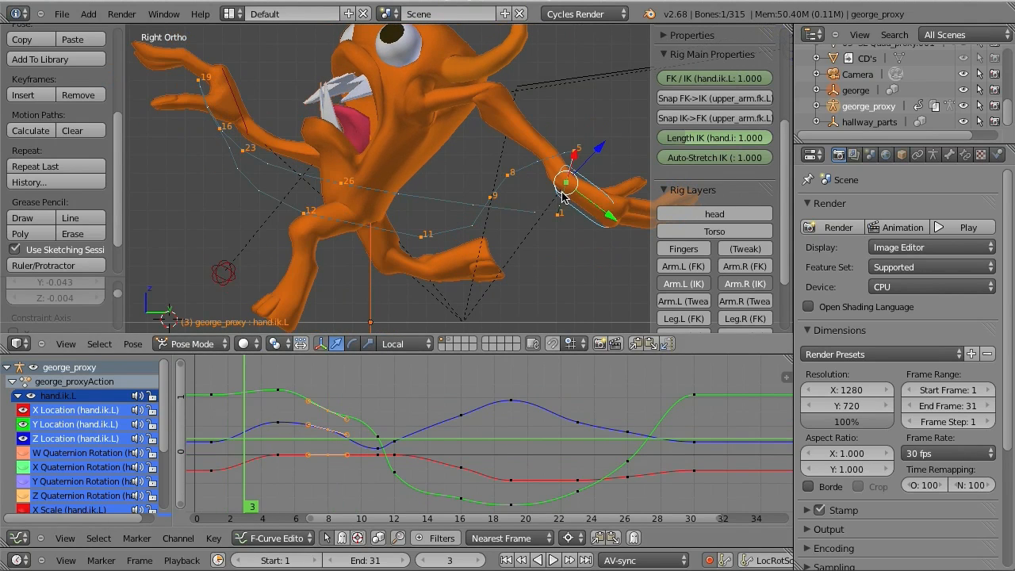
key("g")
left_click(569, 228)
Move the hand.ik.L bone about -0.13 in Y and -0.07 in Z at frame 1, and copy the pose to frame 30.
left_click(214, 458)
key("g")
left_click(492, 288)
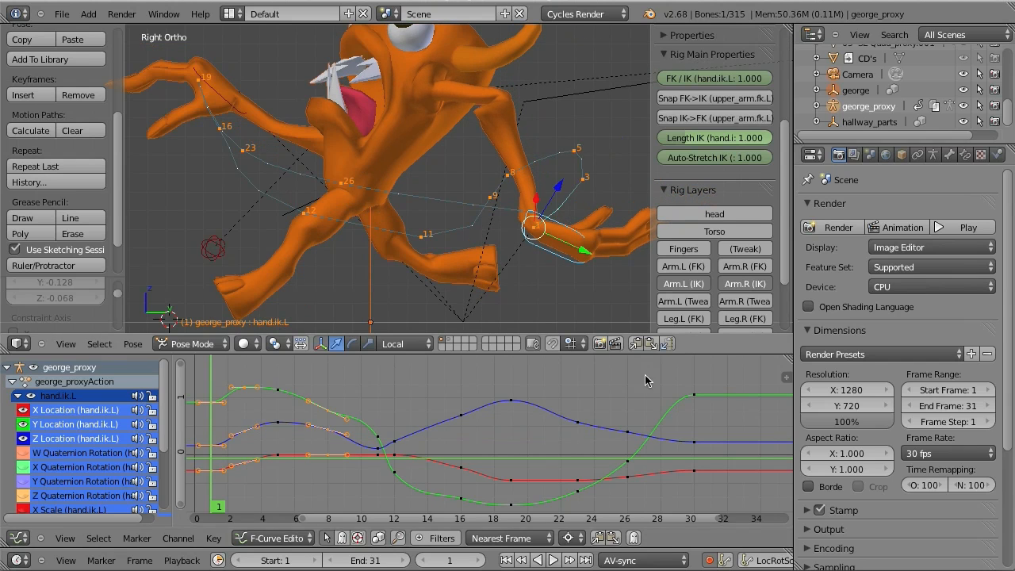
left_click(636, 341)
left_click(695, 402)
left_click(650, 342)
Nudge the hand.ik.L bone slightly forward and down at frame 16.
left_click_drag(234, 441, 461, 484)
key("g")
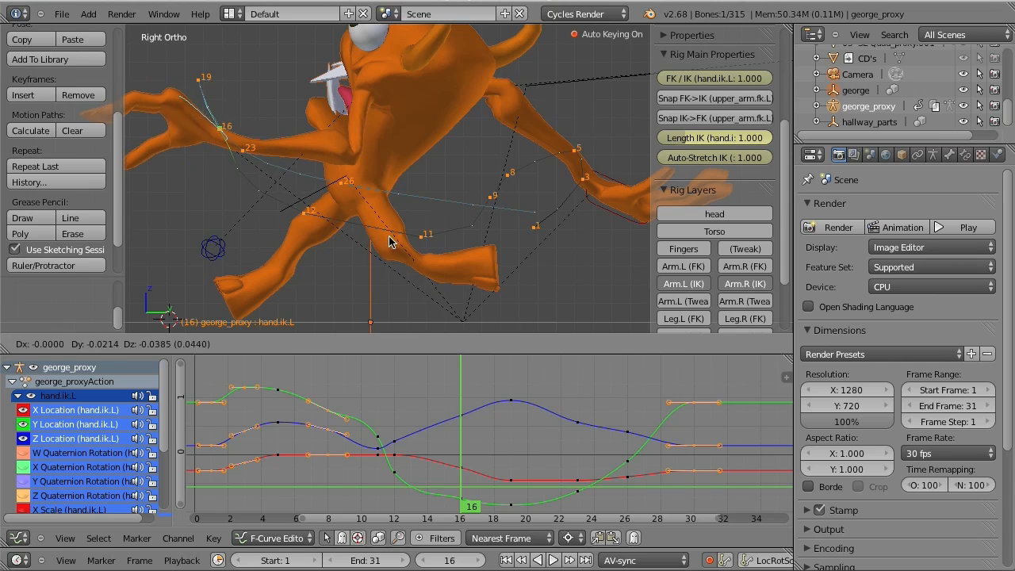
left_click(388, 236)
Move the hand.ik.L bone about -0.05 in Y and 0.10 in Z at frame 23, and about -0.04 and -0.09 at frame 26.
left_click(512, 437)
left_click(576, 438)
key("g")
left_click(313, 223)
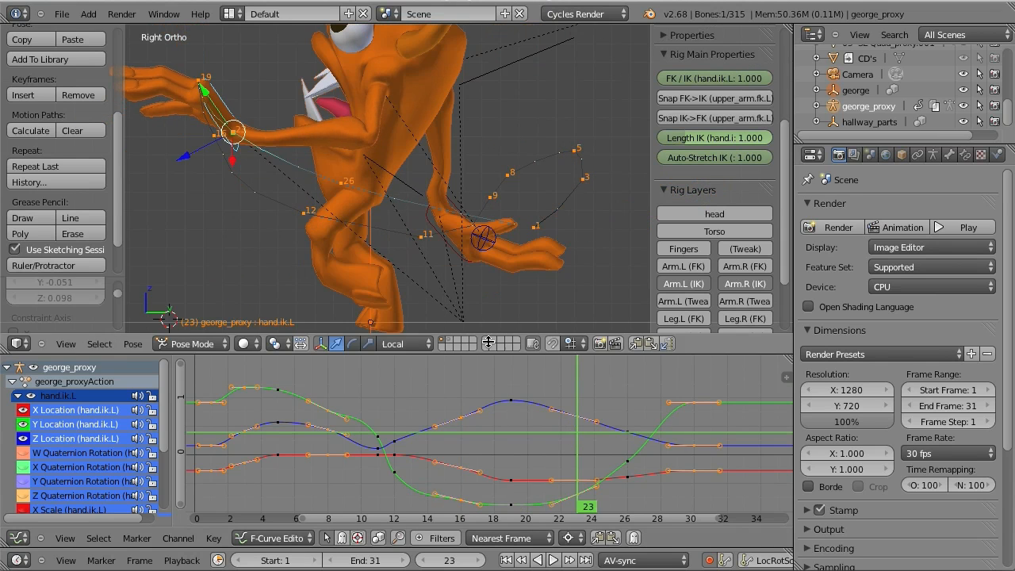
left_click(628, 436)
key("g")
left_click(448, 272)
Change the handle type of all the hand.ik.L keyframes in the F-Curve editor.
left_click(262, 436)
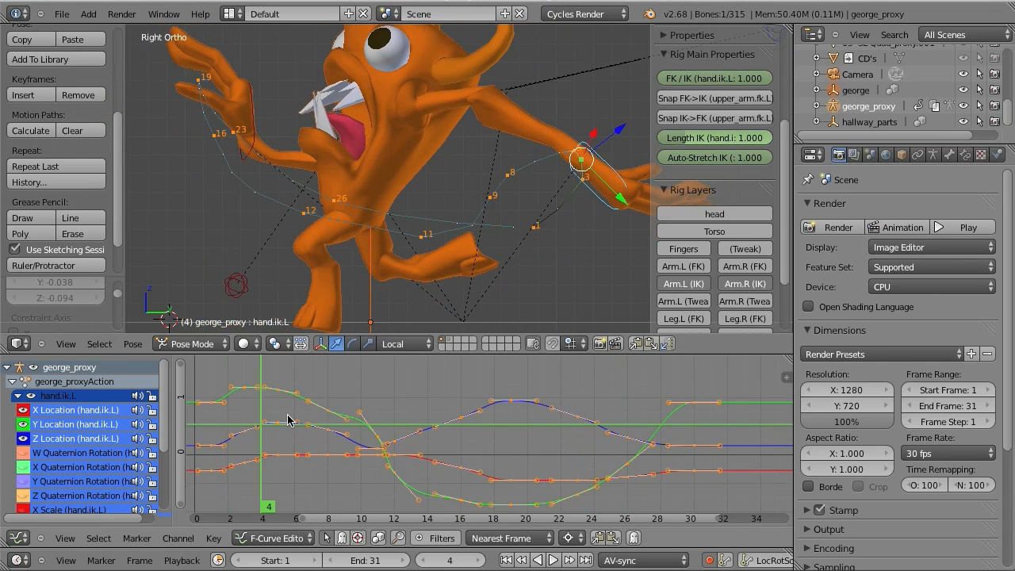
key("a")
key("v")
left_click(238, 466)
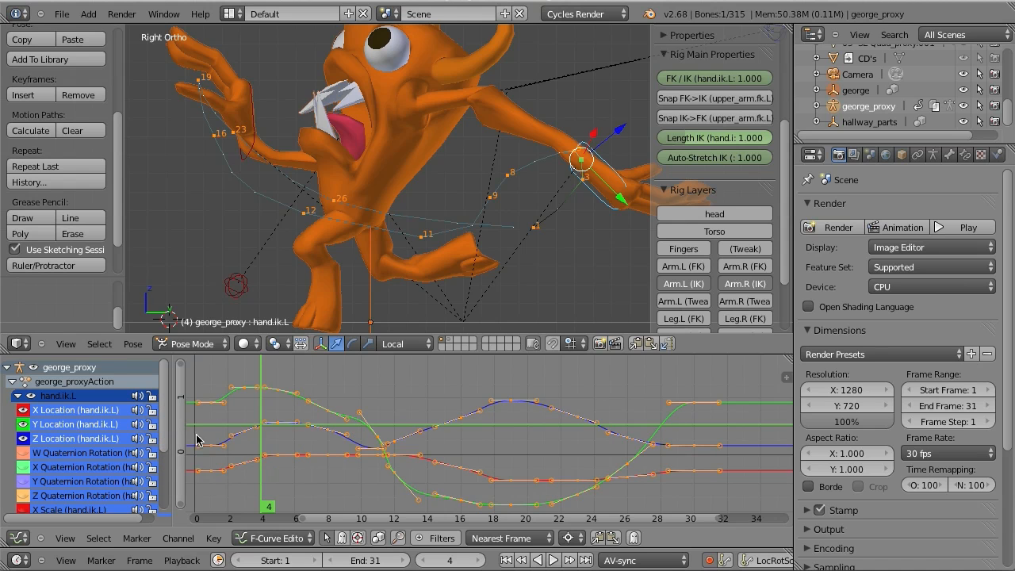
Move the hand.ik.L bone about -0.06 in Y and 0.05 in Z at frame 11.
left_click_drag(200, 442, 387, 467)
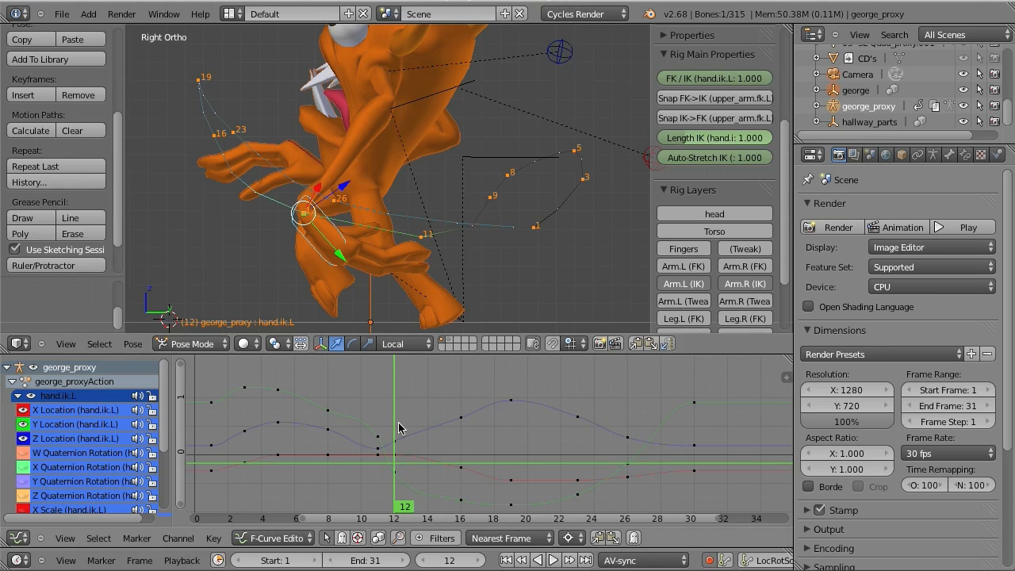
left_click(388, 434)
key("g")
left_click(468, 251)
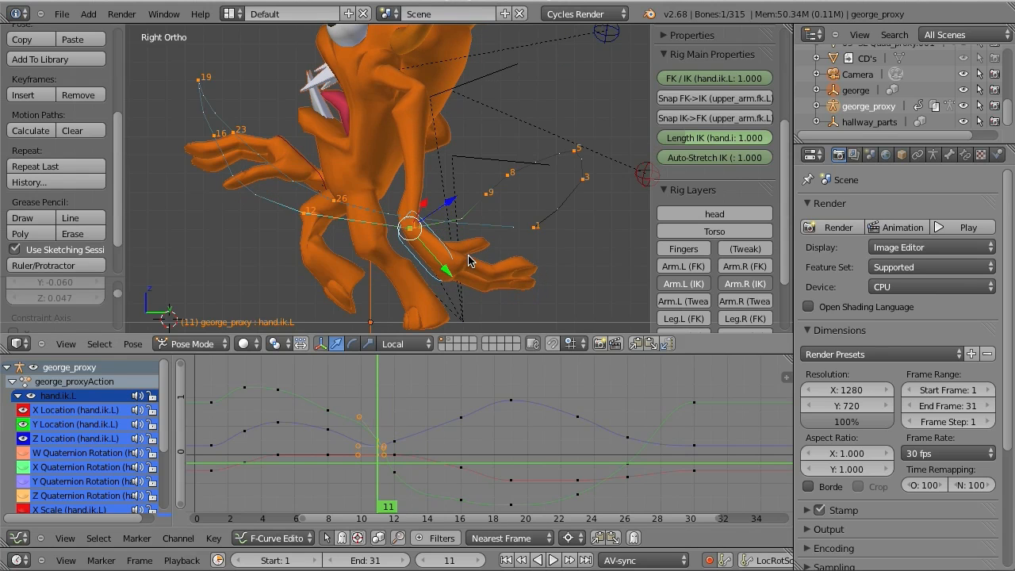
Remove the hand.ik.L keyframes at frame 12, and nudge the bone about -0.024 in Y and -0.015 in Z at frame 16.
left_click_drag(396, 460, 460, 466)
key("g")
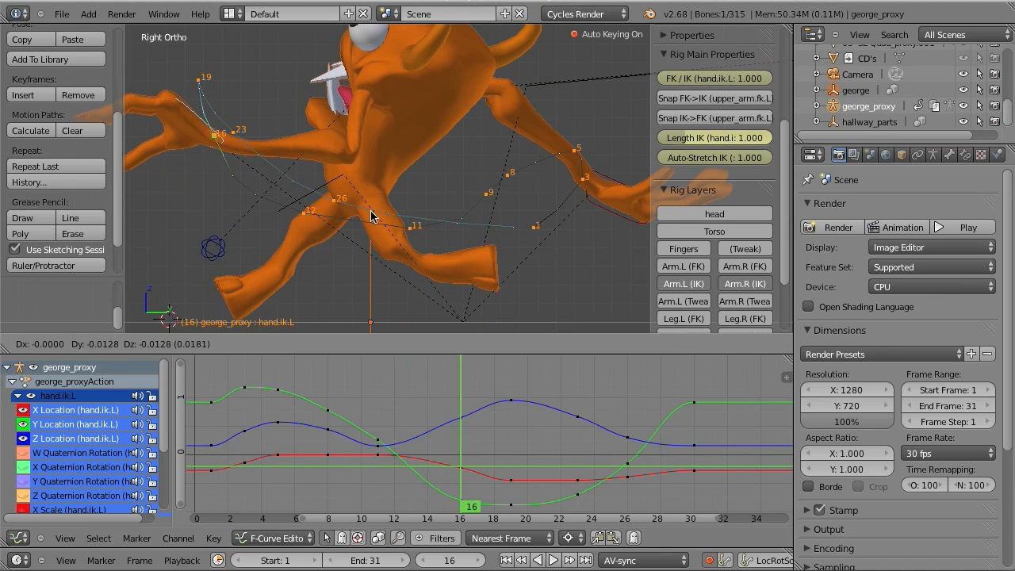
left_click(373, 216)
Try moving the hand.ik.L bone about 0.09 in Y at frame 21.
left_click_drag(512, 410, 539, 415)
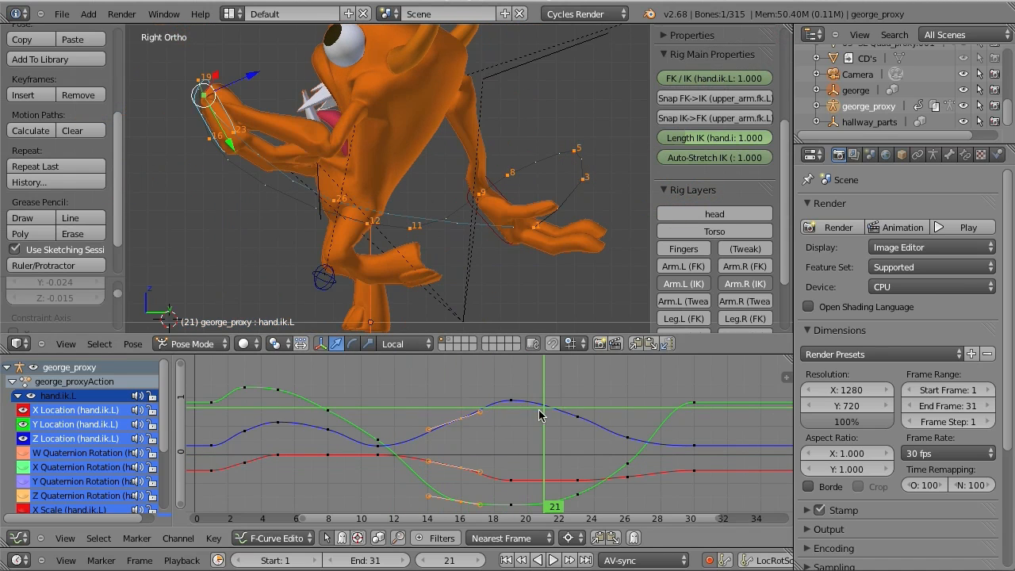
key("g")
left_click(328, 157)
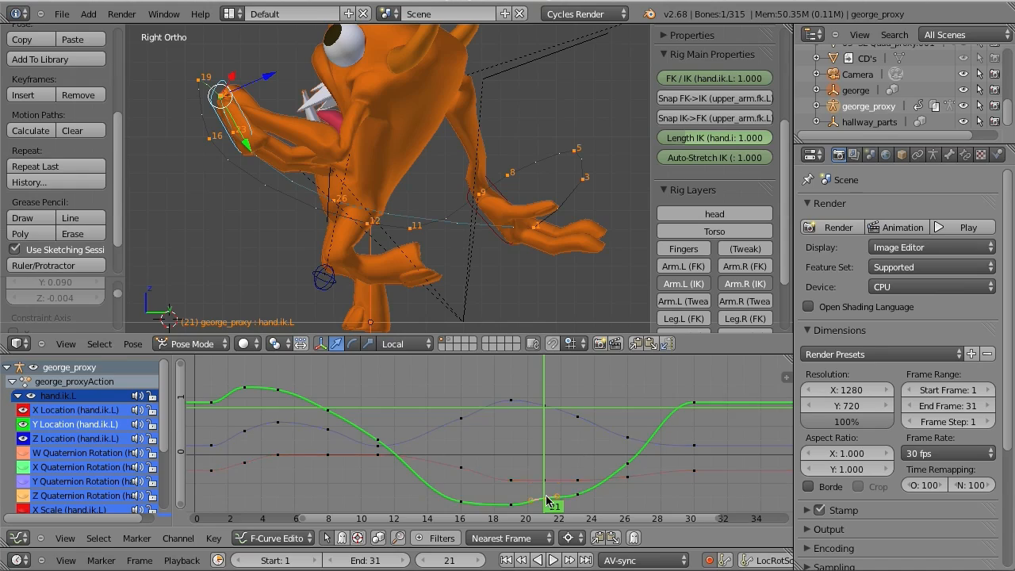
Check the hand path in front view and nudge the hand.ik.L bone slightly up at frame 16.
key("KP_1")
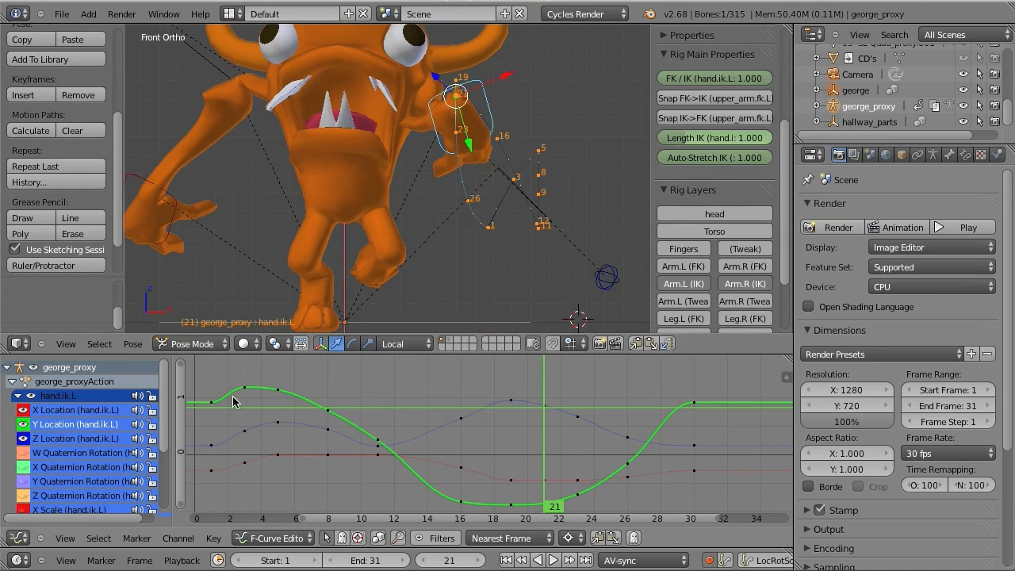
mouse_move(233, 401)
left_mouse_down()
mouse_move(265, 421)
mouse_move(679, 470)
mouse_move(492, 468)
mouse_move(511, 468)
left_mouse_up()
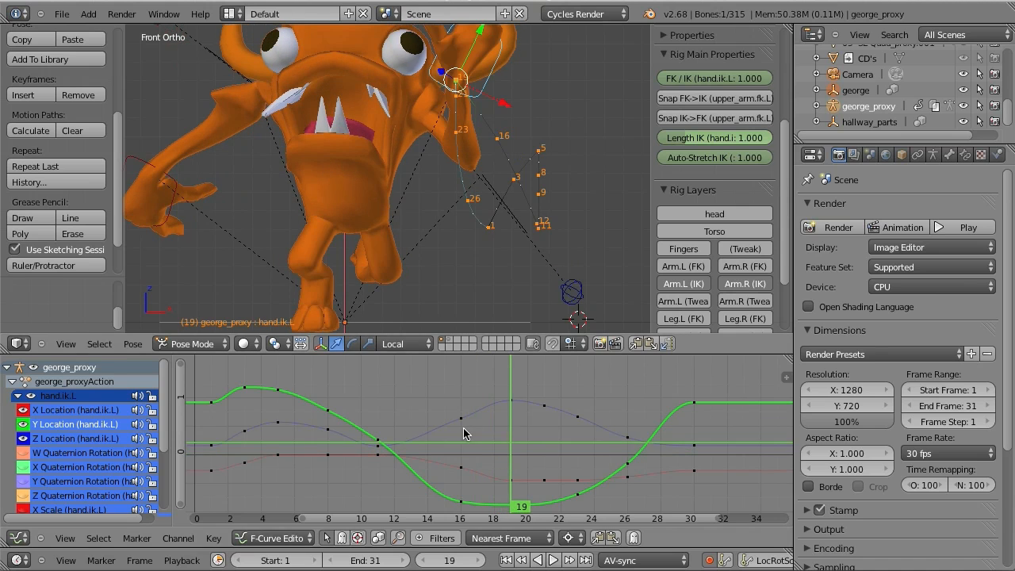
left_click(463, 430)
key("g")
left_click(520, 313)
Nudge the hand.ik.L bone toward the body at frame 23, and inward and about -0.03 in Z at frame 26.
left_click(577, 390)
key("g")
left_click(474, 227)
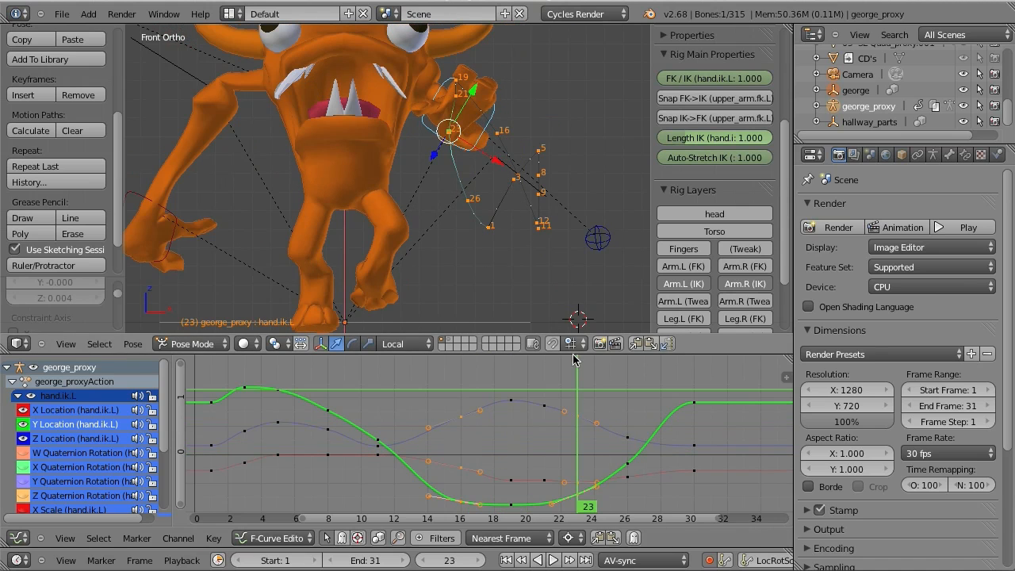
left_click(627, 404)
key("g")
left_click(544, 256)
Shift the hand.ik.L bone slightly toward the body at frame 21 to smooth its path in front view.
left_click_drag(560, 431, 544, 427)
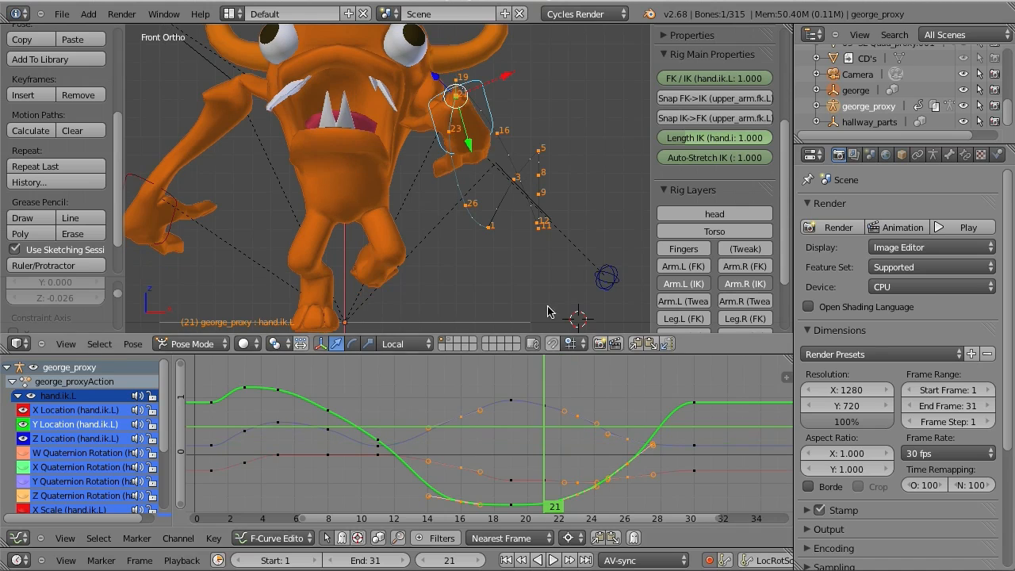
key("g")
left_click(496, 221)
key("g")
left_click(516, 236)
key("g")
left_click(530, 241)
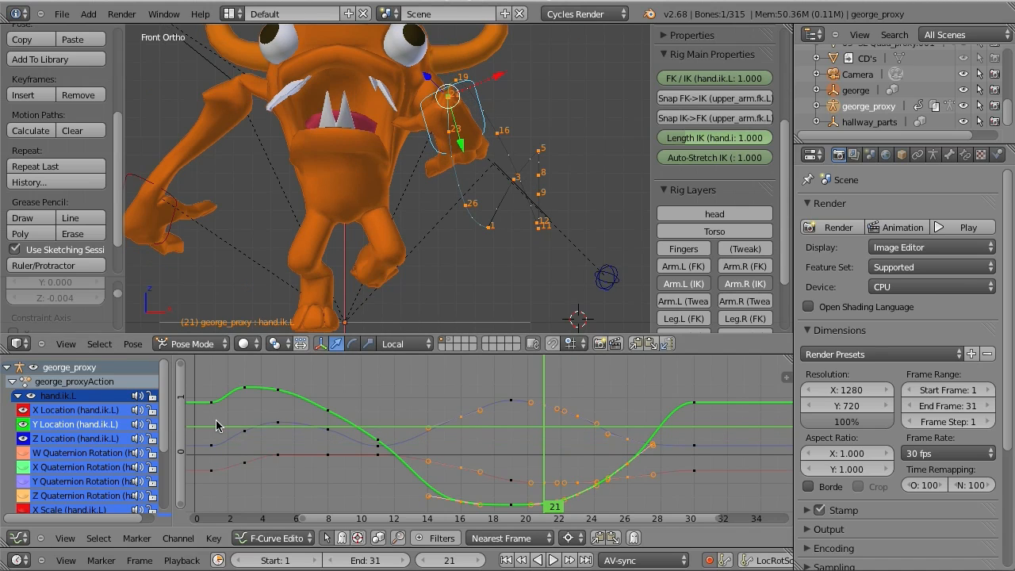
Move the hand.ik.L bone outward and about 0.02 in Z at frame 8.
left_click_drag(215, 427, 362, 416)
key("Right")
key("Left")
key("Left")
key("Left")
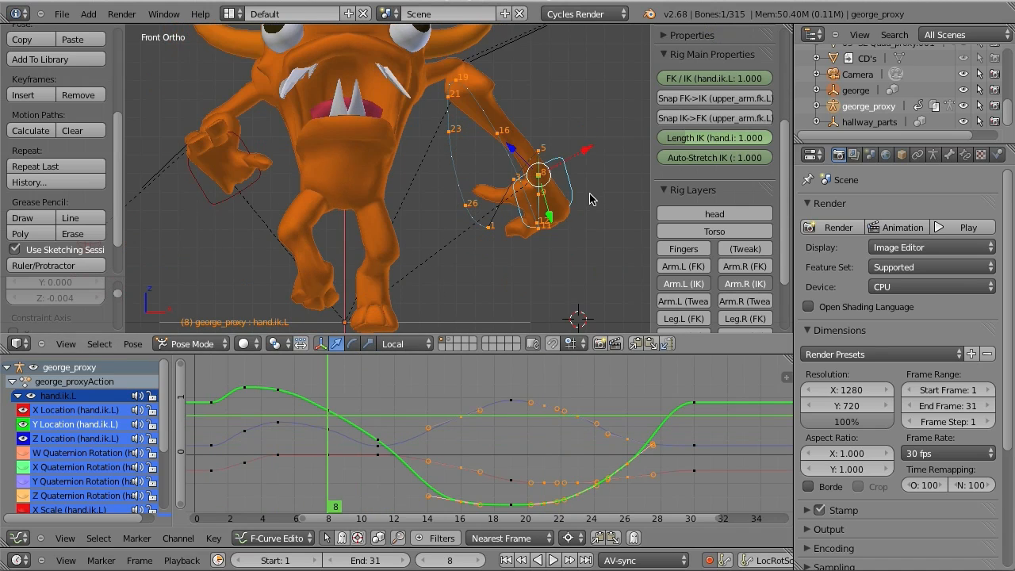
key("g")
left_click(605, 188)
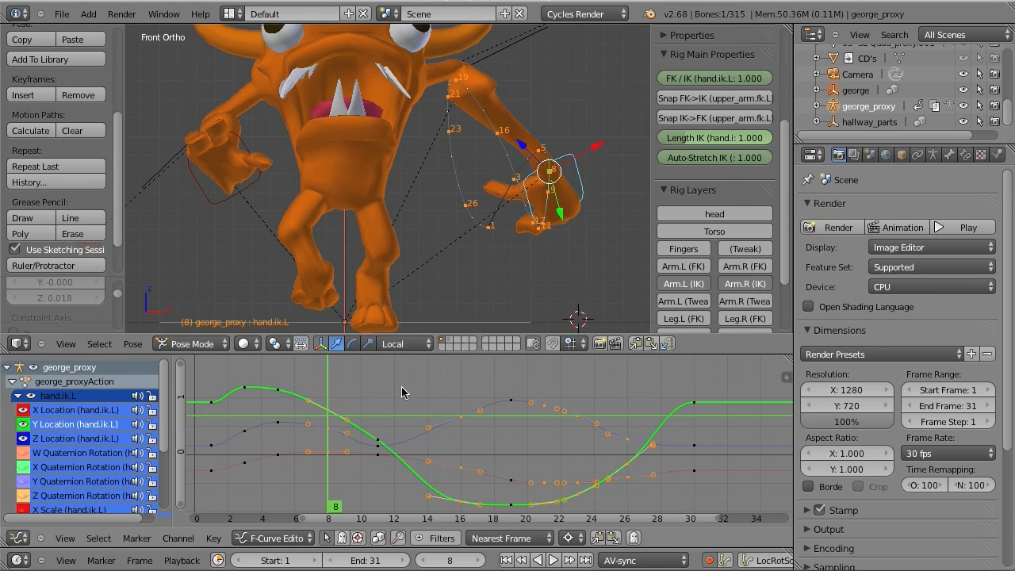
Play the run cycle in the right side view to review the left hand's arc.
middle_click_drag(597, 108, 386, 179)
key("KP_3")
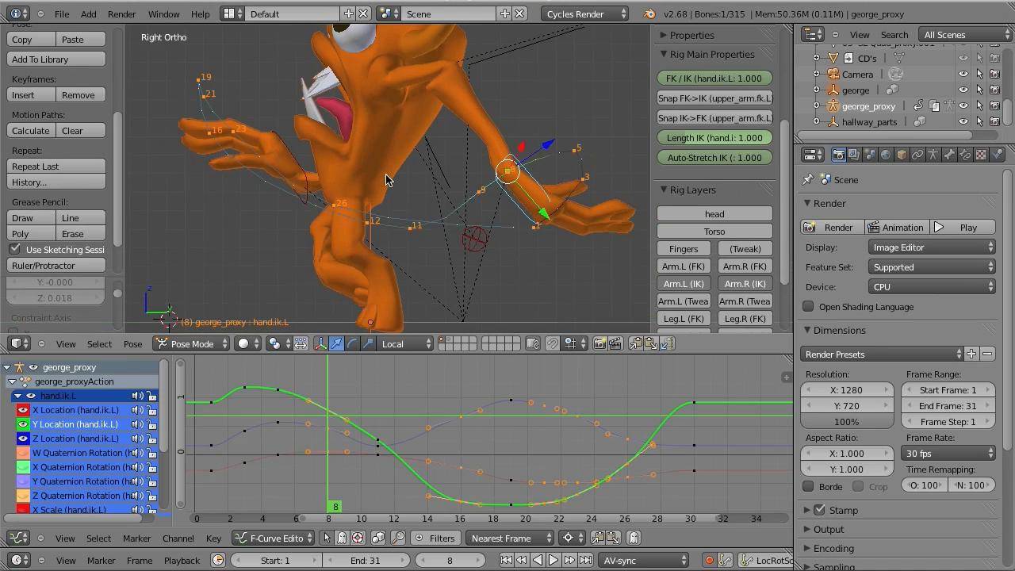
key("alt+a")
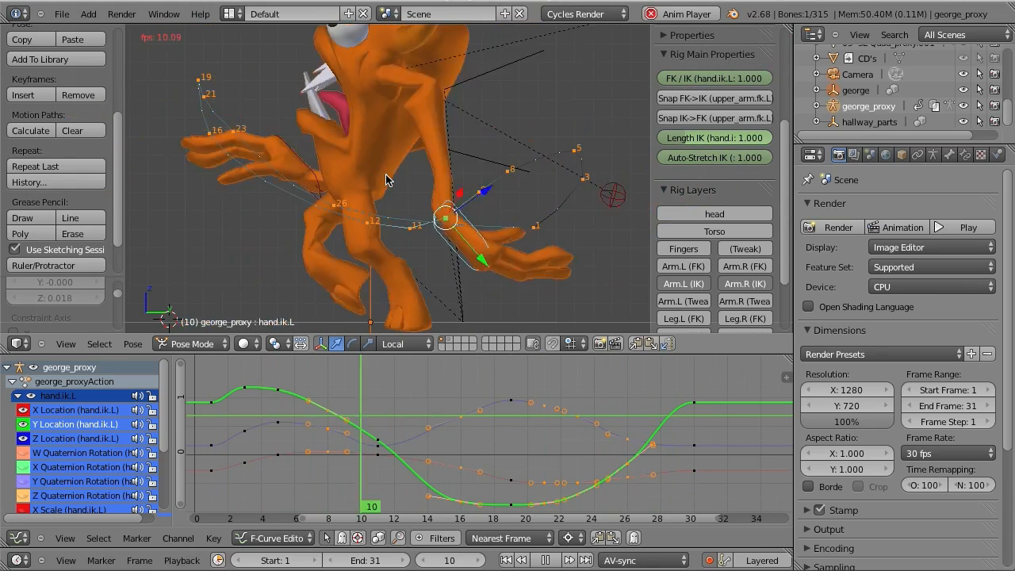
key("alt+a")
Copy the frame 1 pose of hand.ik.L to frame 30 and play the animation.
left_click(230, 441)
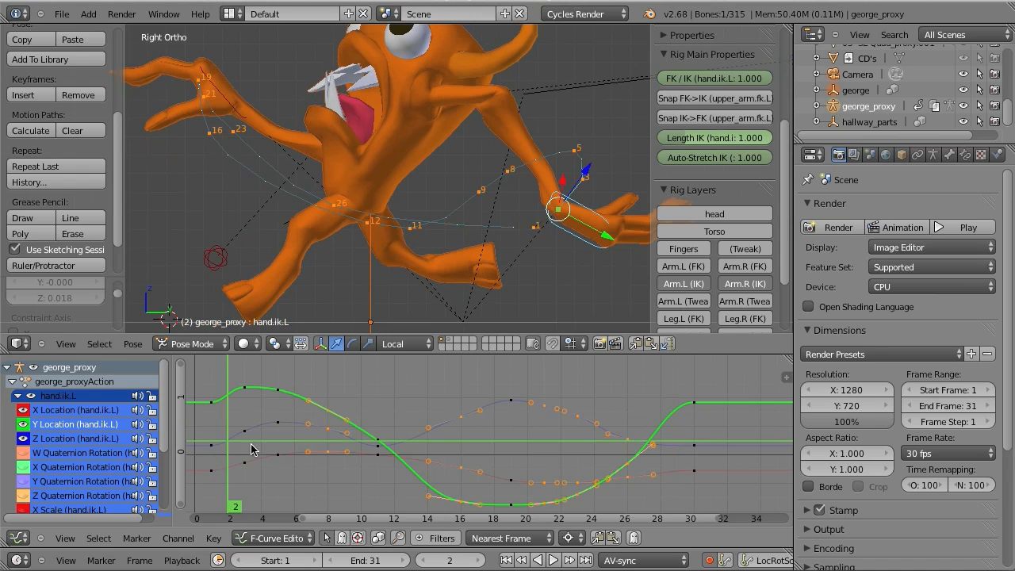
key("Left")
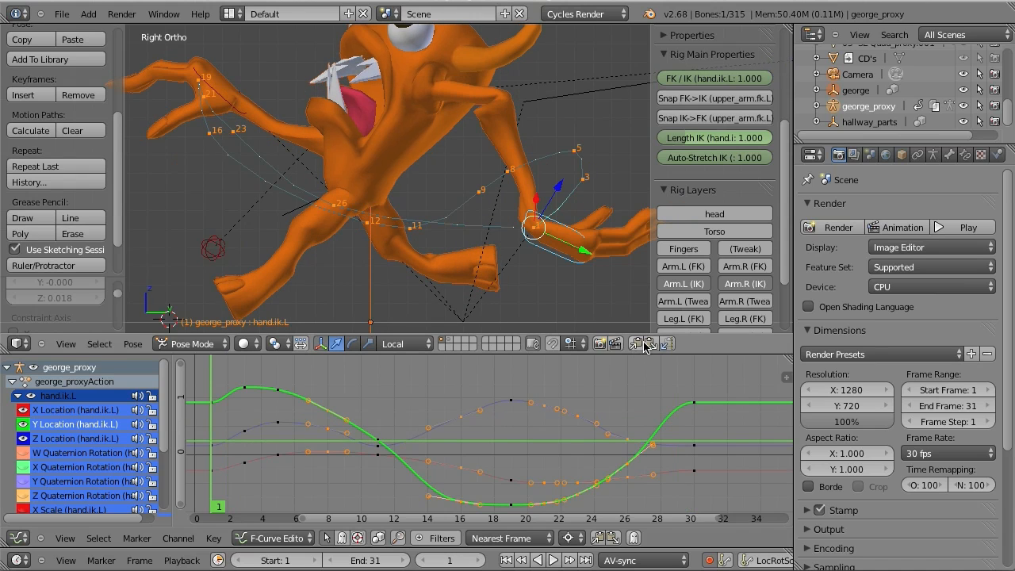
left_click(688, 425)
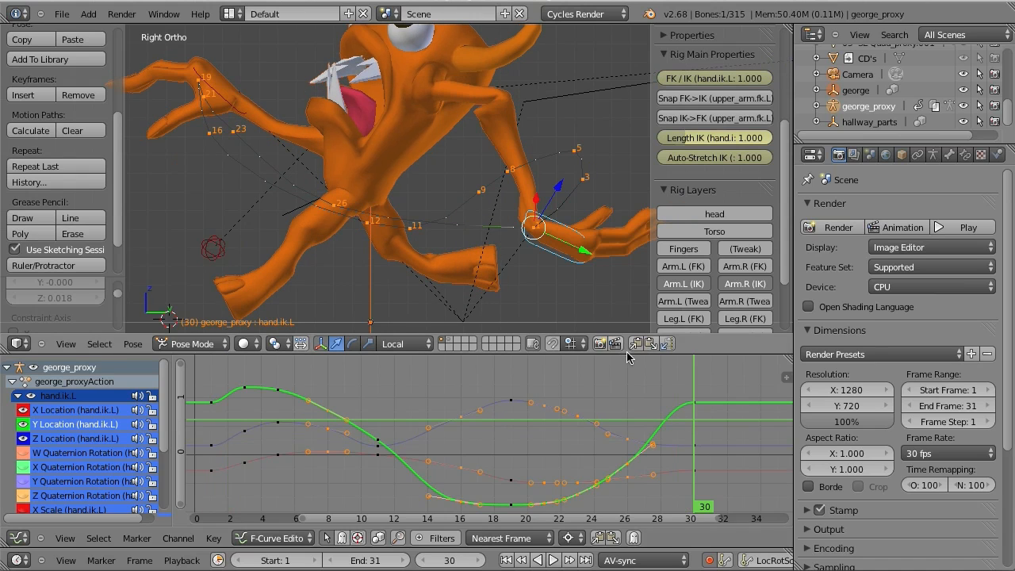
key("alt+a")
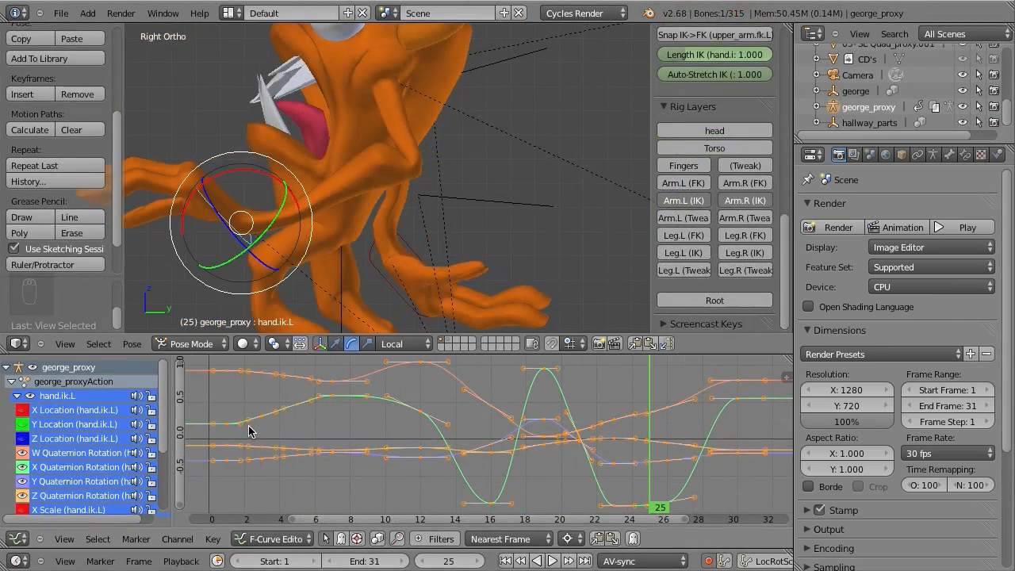
Step through frames 6 to 16 in the right side view to examine the left hand's rotation.
left_click(315, 445)
key("Right")
key("Right")
key("Right")
key("Right")
key("Right")
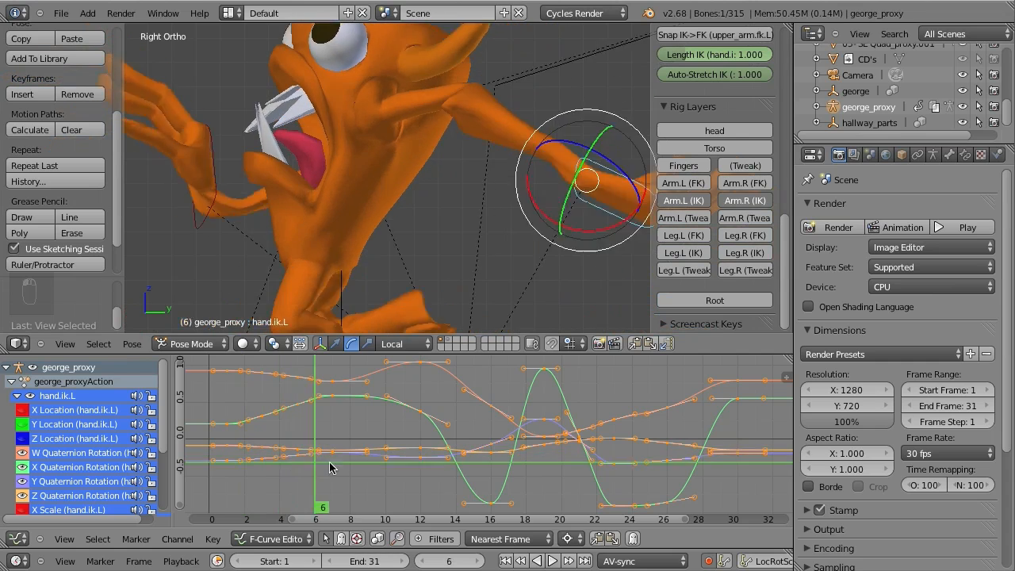
key("Right")
key("Right")
key("Right")
key("Right")
key("Right")
key("Right")
key("Right")
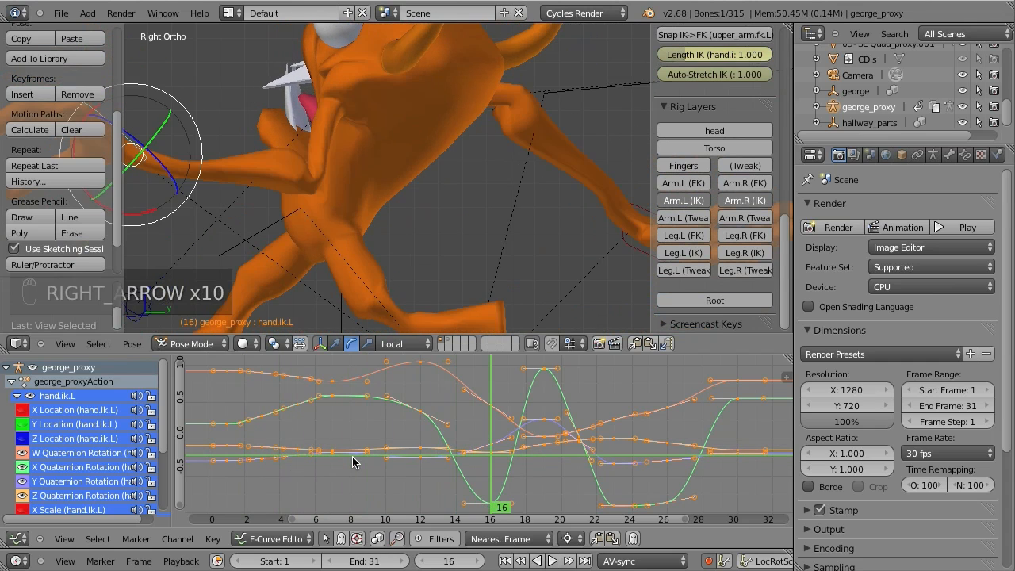
Delete the X Quaternion Rotation keyframes of hand.ik.L at frames 19 and 21.
key("a")
right_click(545, 369)
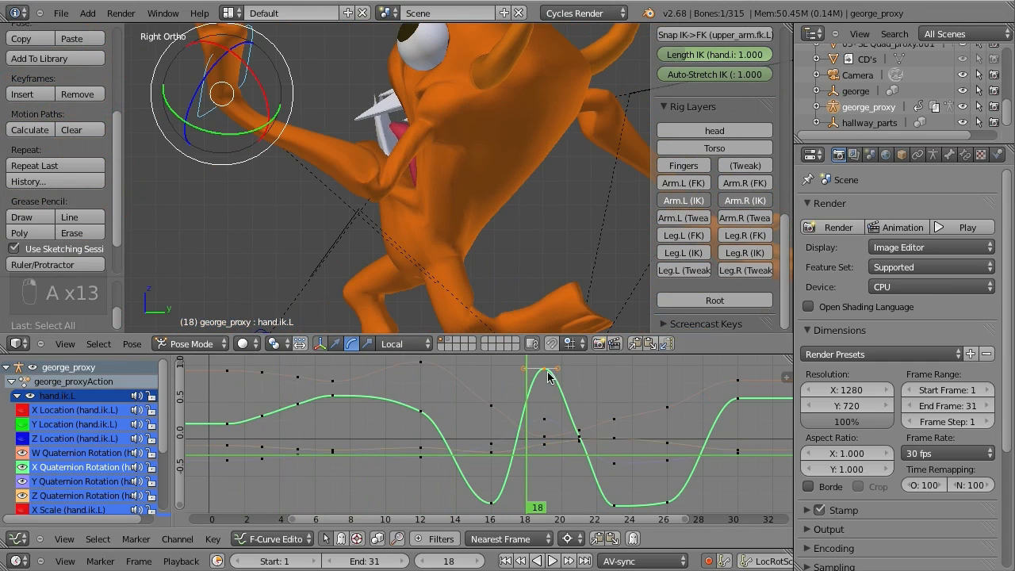
middle_click_drag(552, 394, 509, 398)
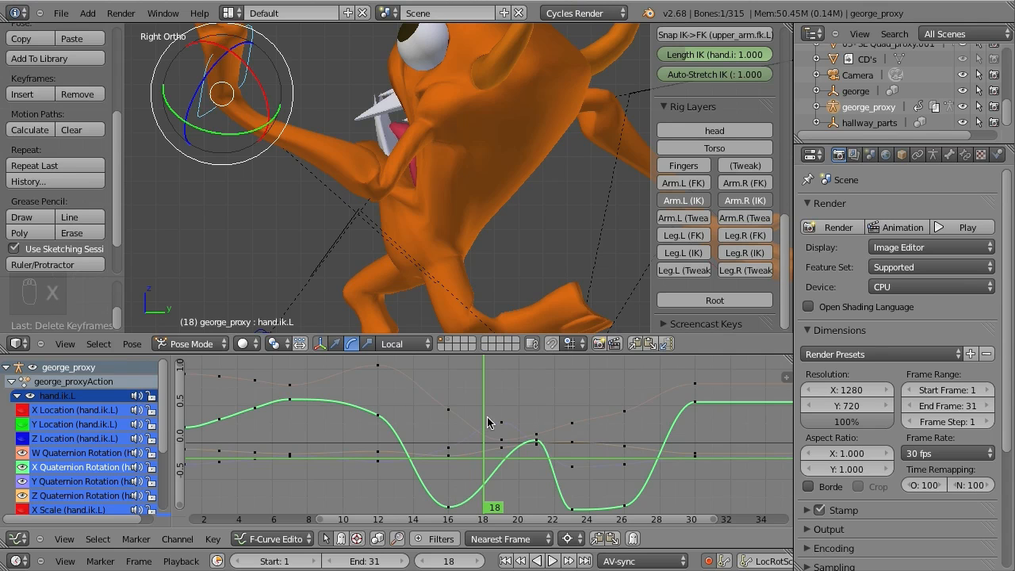
key("Tab")
key("Tab")
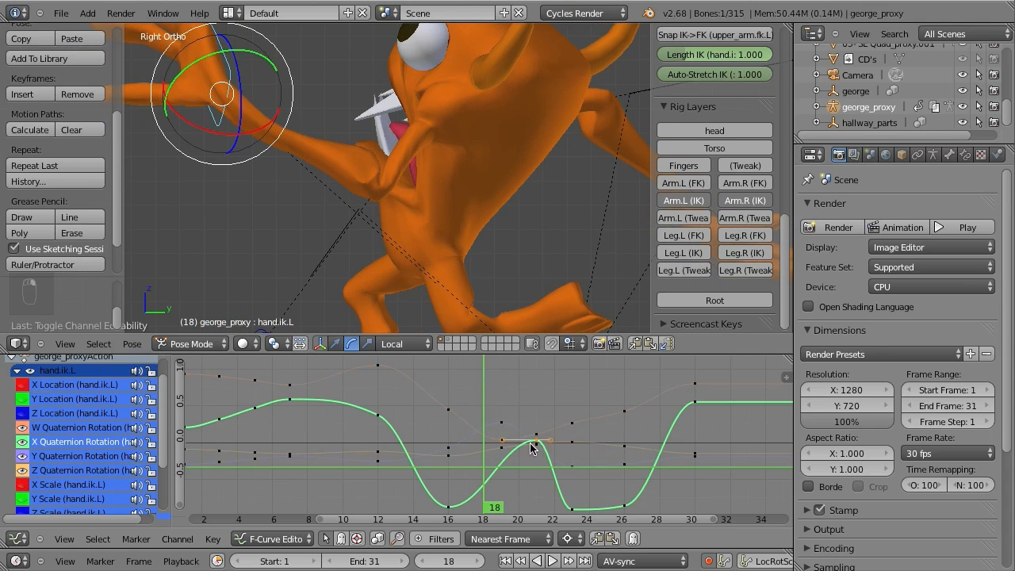
left_click_drag(490, 454, 691, 476)
Copy the hand.ik.L pose at frame 1 and paste it onto frame 30.
key("Home")
key("shift+Left")
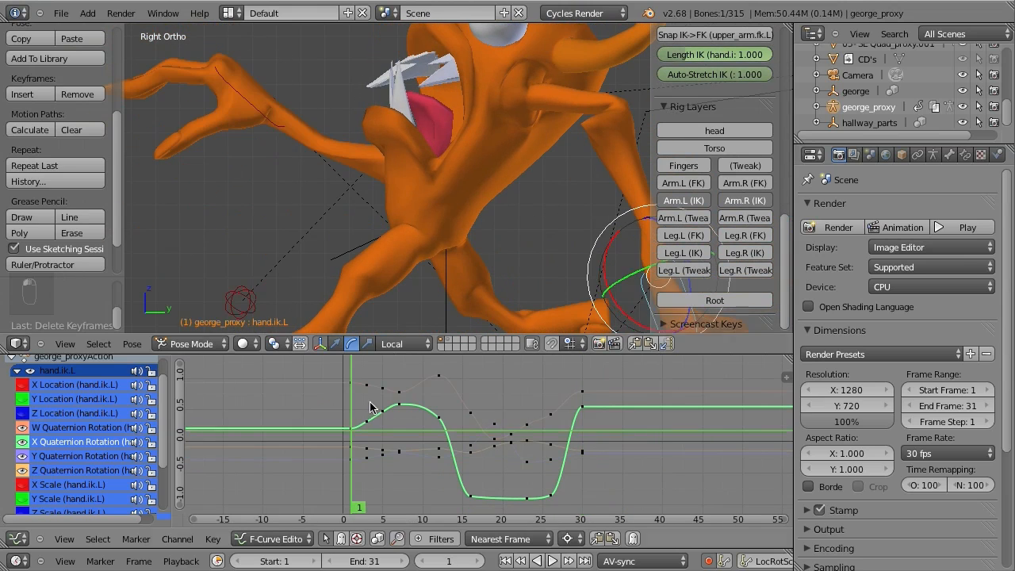
left_click(634, 346)
key("shift+Right")
key("Left")
left_click(651, 347)
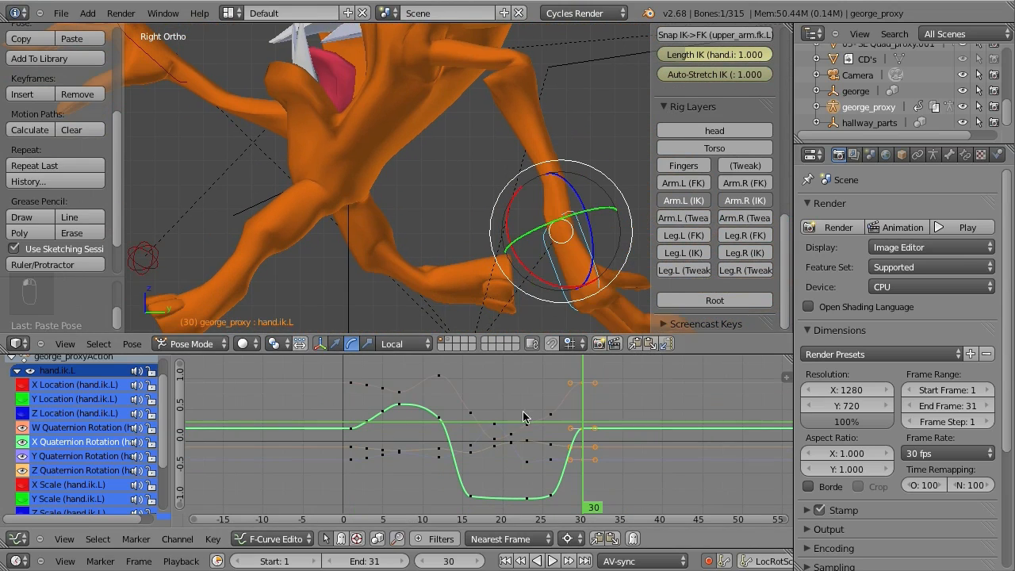
Hide the 3D viewport's side panels and play the run cycle in the right side view.
left_click_drag(339, 428, 517, 441)
scroll(404, 140, "down", 1)
middle_click_drag(404, 140, 420, 177, "shift")
key("n")
key("t")
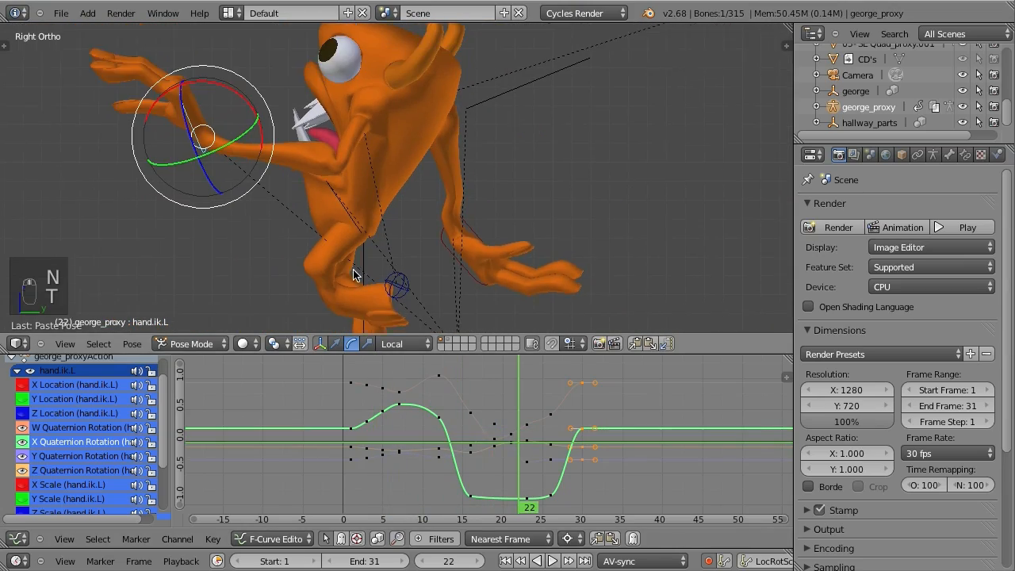
mouse_move(353, 444)
left_mouse_down()
mouse_move(403, 446)
mouse_move(370, 443)
mouse_move(418, 452)
mouse_move(467, 488)
mouse_move(549, 496)
mouse_move(448, 476)
mouse_move(367, 435)
left_mouse_up()
key("alt+a")
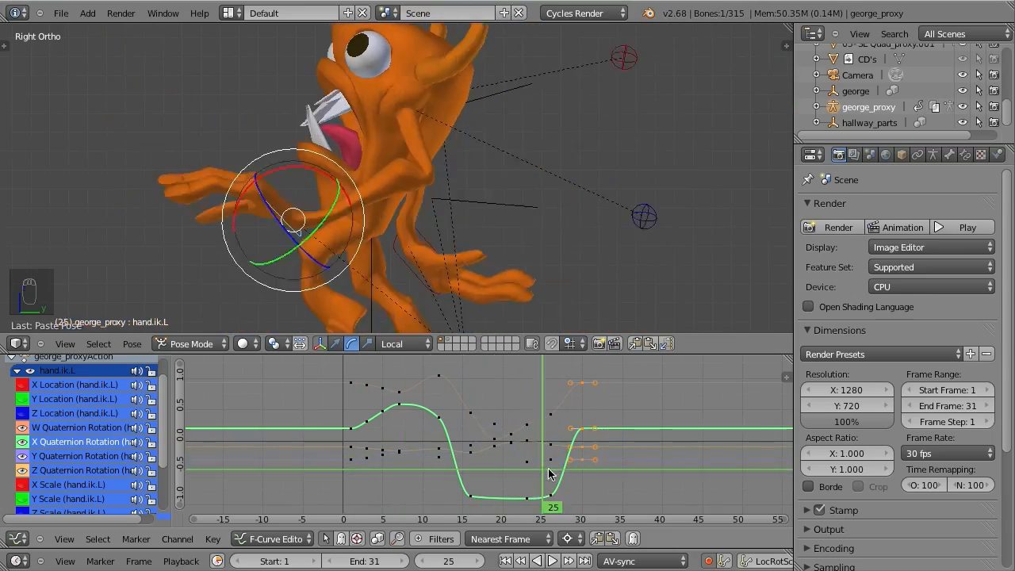
key("alt+a")
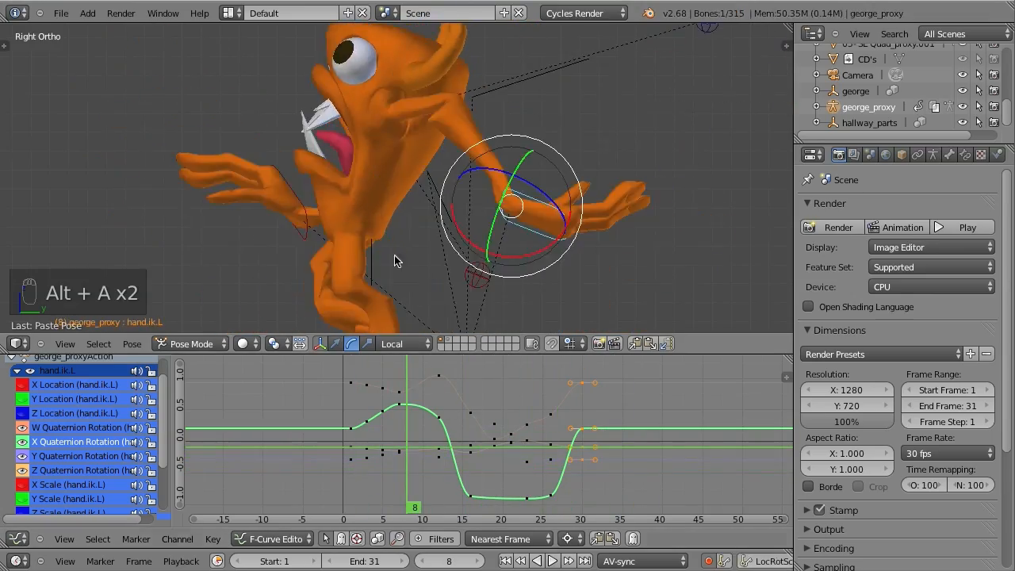
Play and scrub the run cycle in front view to examine the left hand's rotation.
key("KP_1")
key("alt+a")
key("alt+a")
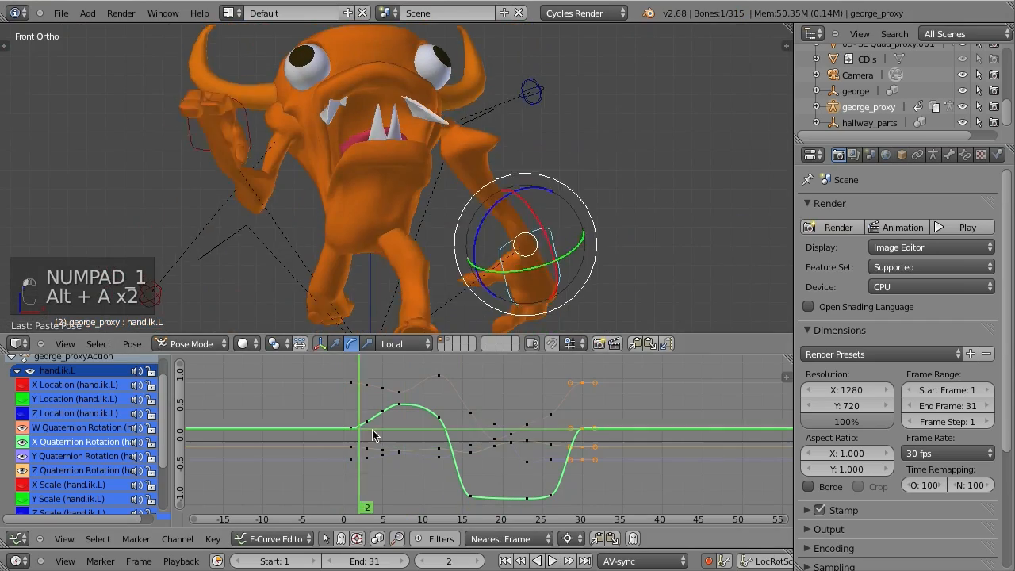
left_click_drag(444, 460, 616, 447)
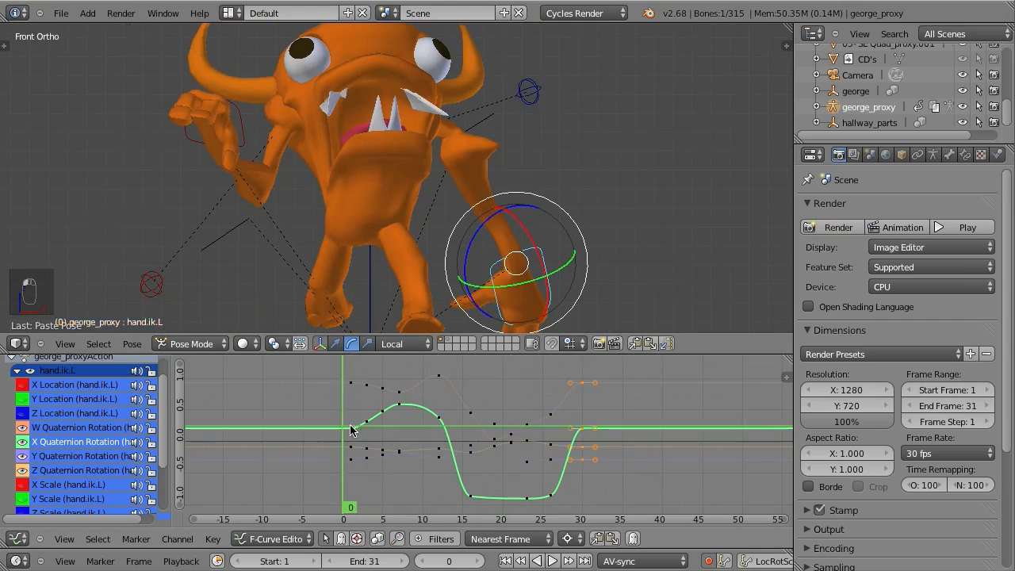
left_click_drag(351, 429, 431, 426)
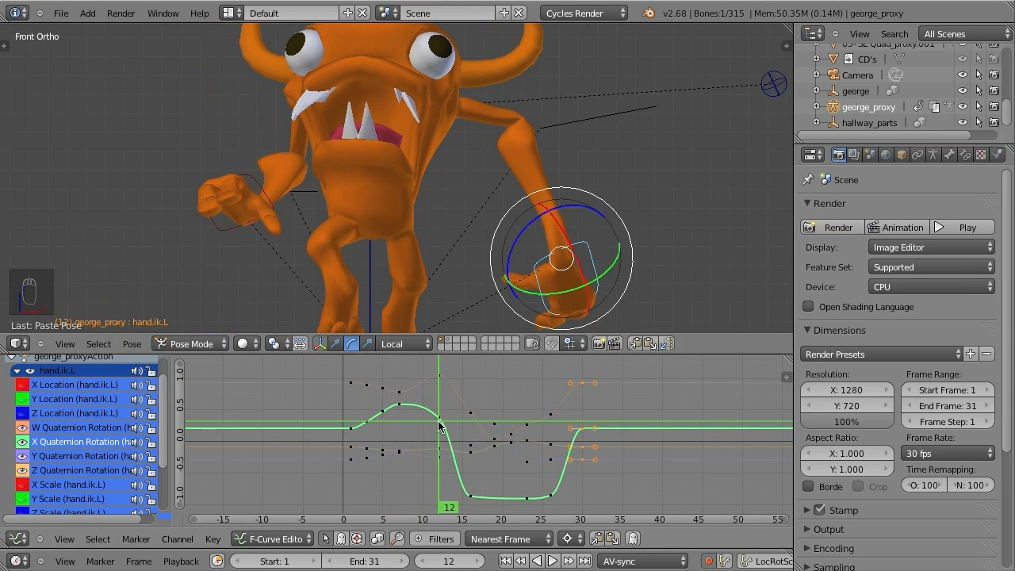
Rotate the hand.ik.L bone at frame 10 and delete its rotation keyframes at frame 12.
left_click_drag(433, 386, 415, 389)
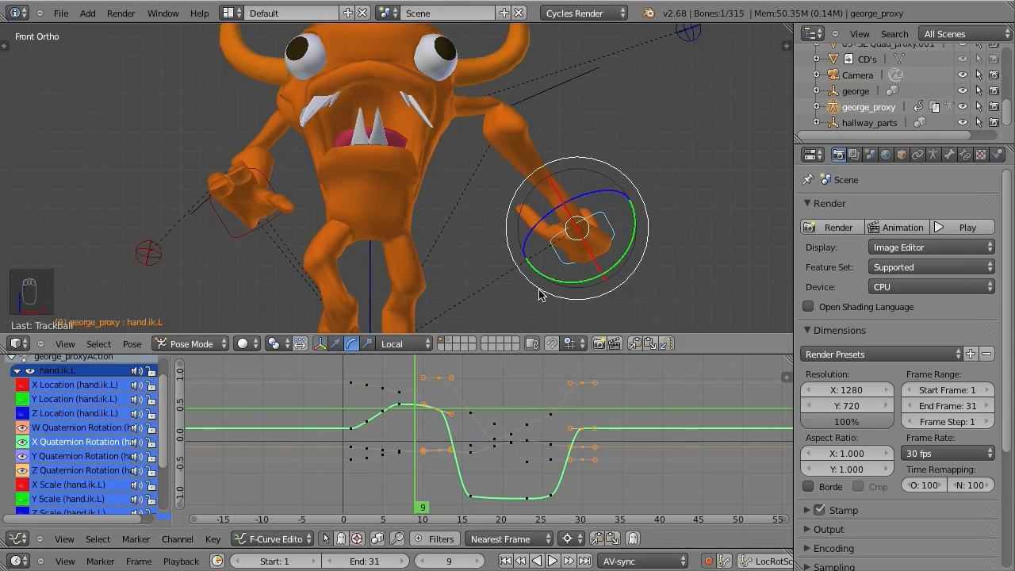
key("Right")
left_click_drag(622, 271, 614, 279)
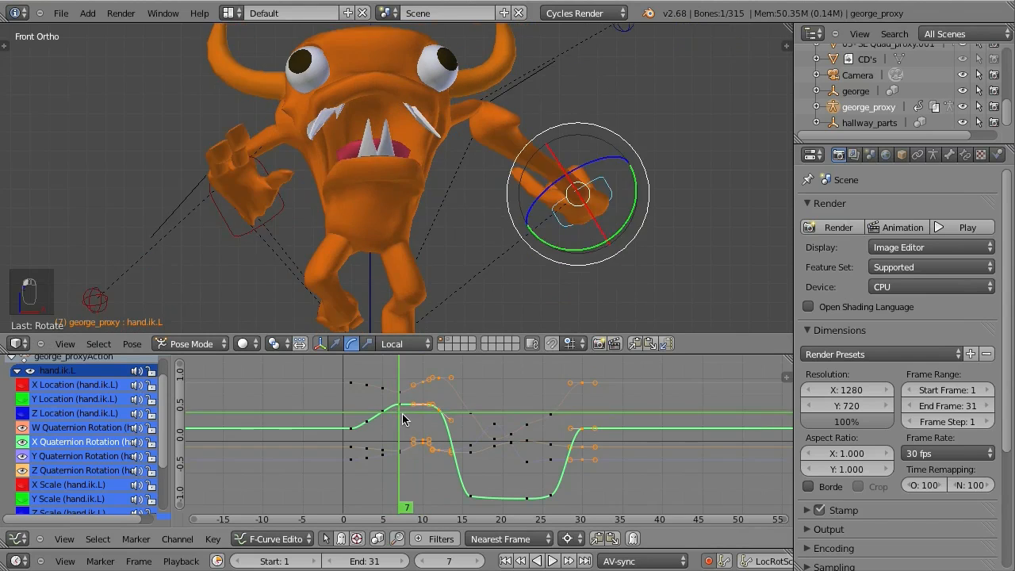
left_click(445, 431)
key("x")
left_click(448, 369)
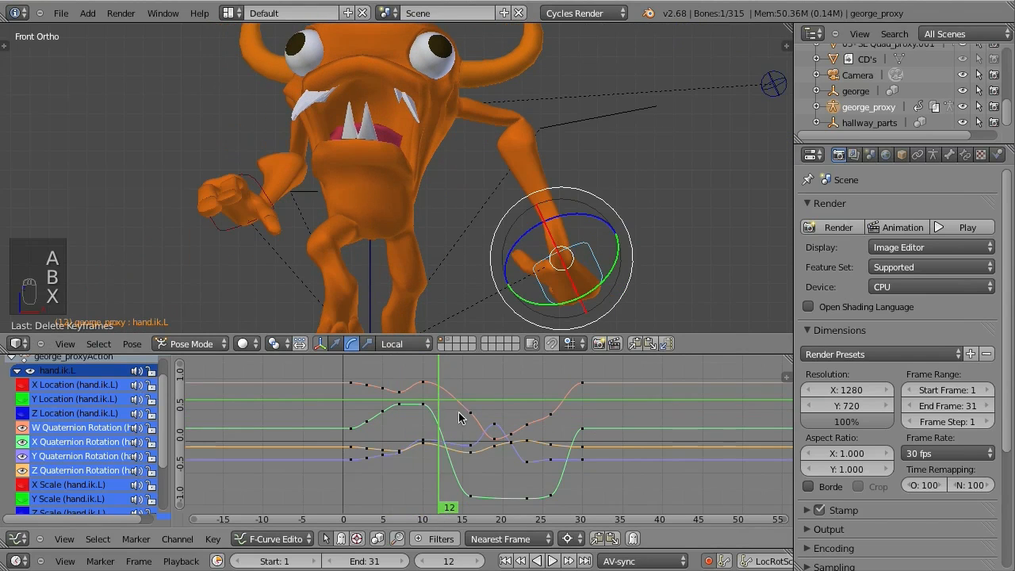
Rotate the hand.ik.L bone at frames 13 and 19 in front view.
mouse_move(446, 413)
left_mouse_down()
mouse_move(431, 413)
mouse_move(465, 414)
mouse_move(446, 419)
left_mouse_up()
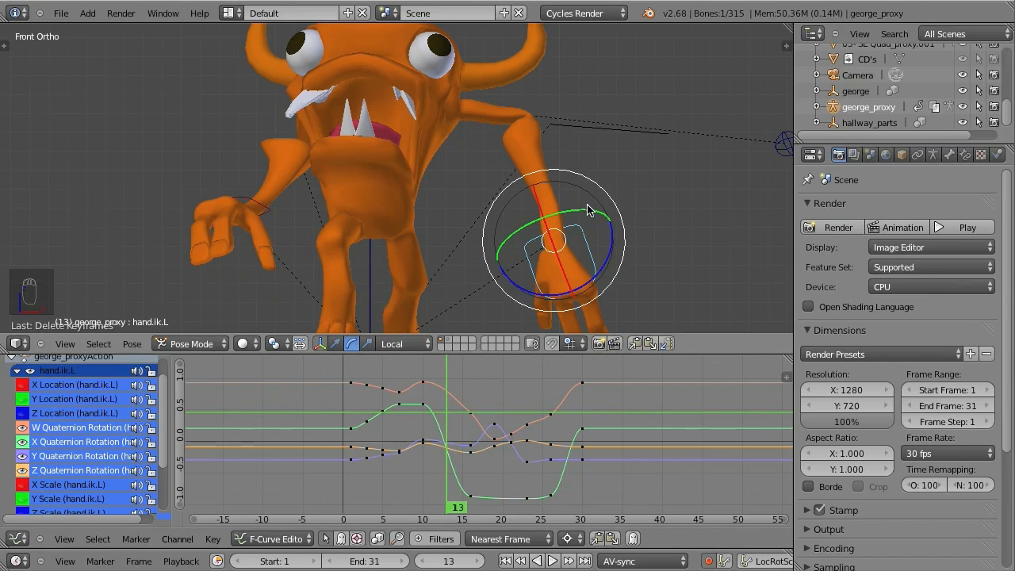
left_click_drag(603, 248, 607, 290)
left_click_drag(446, 460, 494, 452)
key("r")
left_click(601, 165)
Delete the hand.ik.L rotation keyframes at frames 21 and 23, and key a new hand rotation at frame 23.
middle_click_drag(560, 381, 616, 380, "ctrl")
key("a")
key("b")
left_click_drag(515, 381, 451, 514)
key("x")
left_click_drag(430, 442, 541, 510)
key("r")
left_click(531, 120)
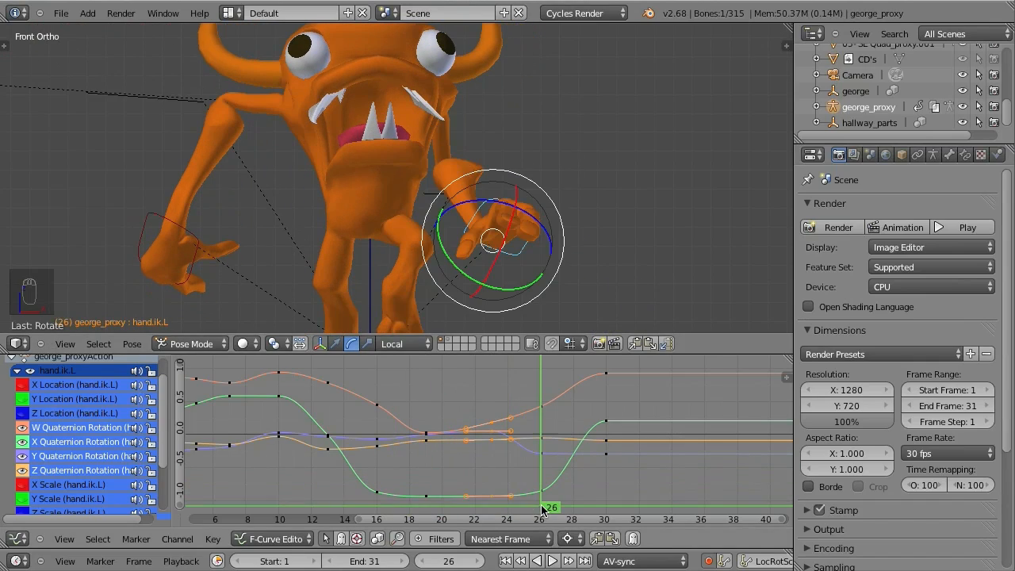
Rotate the hand.ik.L bone at frame 26 and play the run cycle in front view.
key("r")
left_click(596, 216)
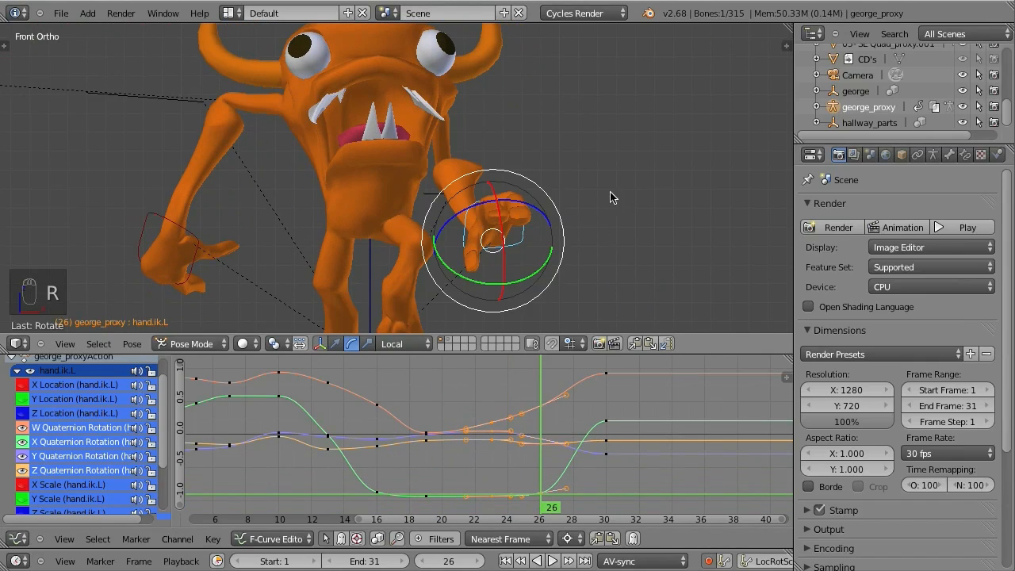
middle_click_drag(610, 198, 474, 208)
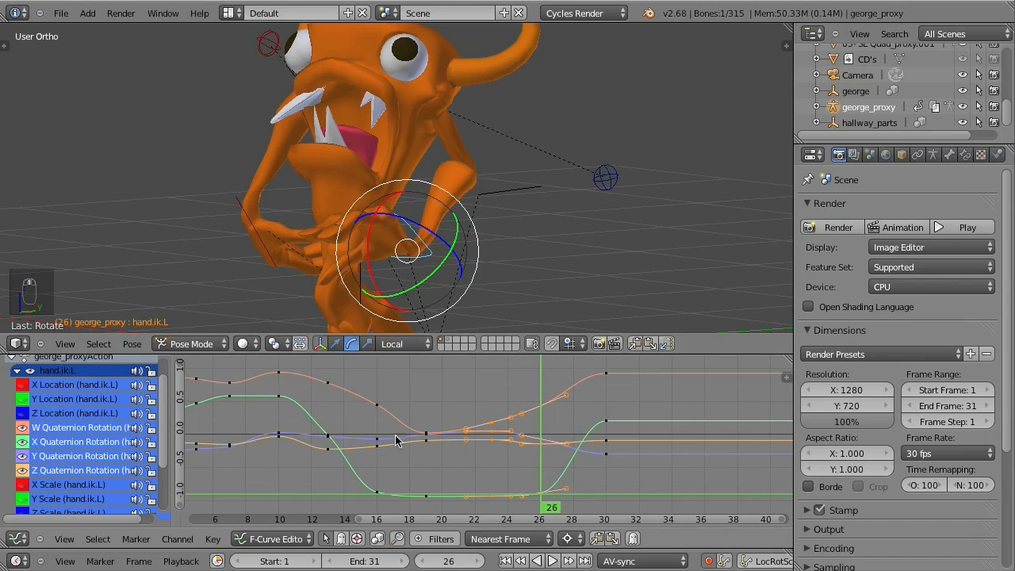
left_click_drag(349, 456, 558, 449)
key("KP_1")
key("KP_1")
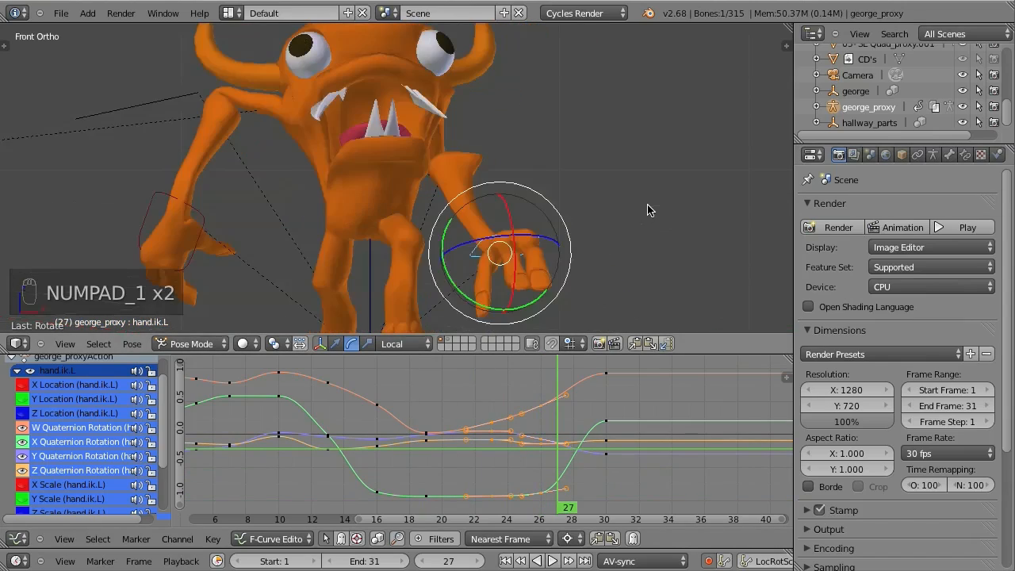
scroll(476, 473, "down", 3)
left_click_drag(333, 491, 601, 508)
key("alt+a")
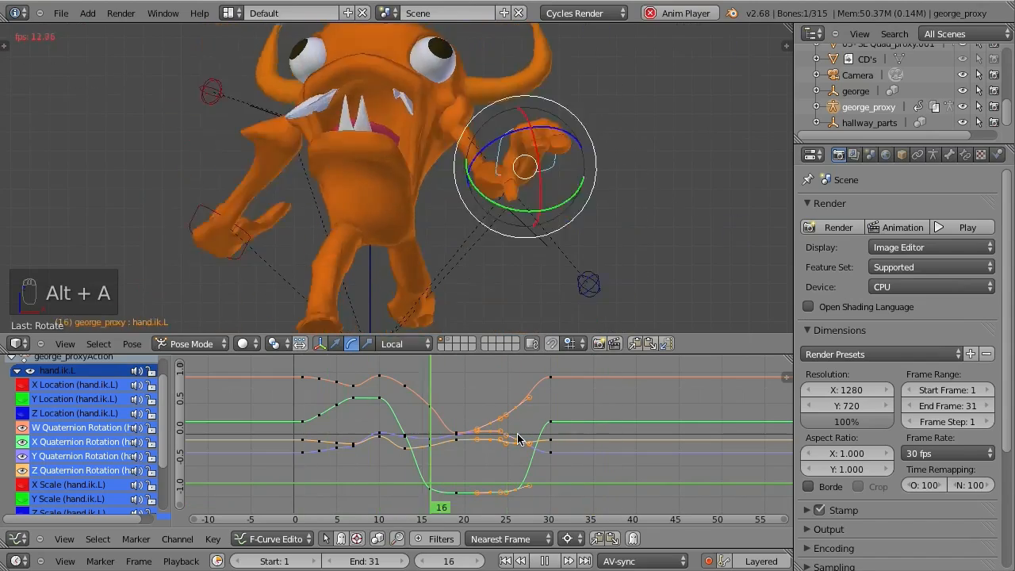
key("alt+a")
Select the elbow_target.ik.L bone and clean its keyframes.
right_click(536, 93)
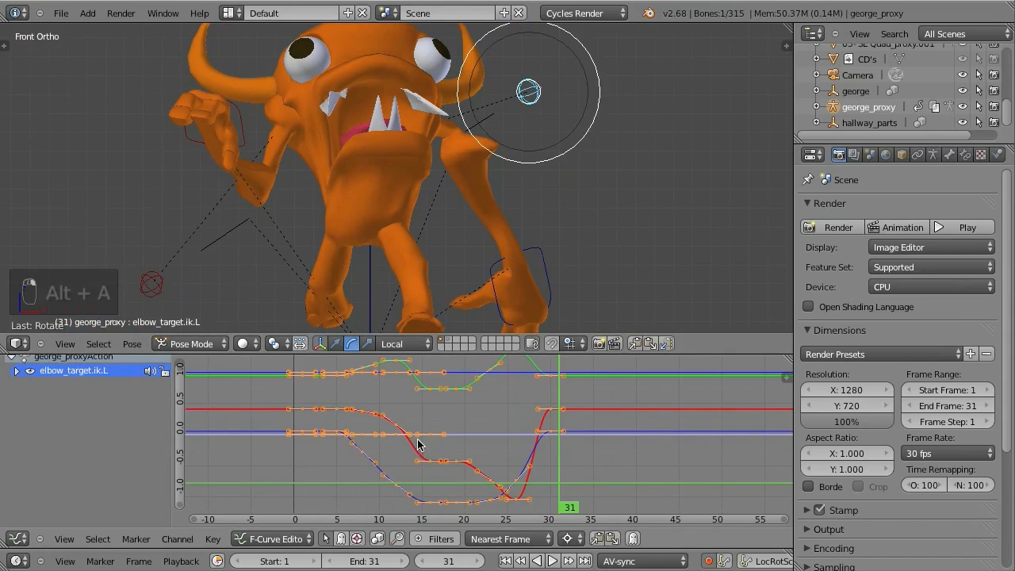
key("o")
middle_click_drag(407, 435, 422, 464, "ctrl")
key("g")
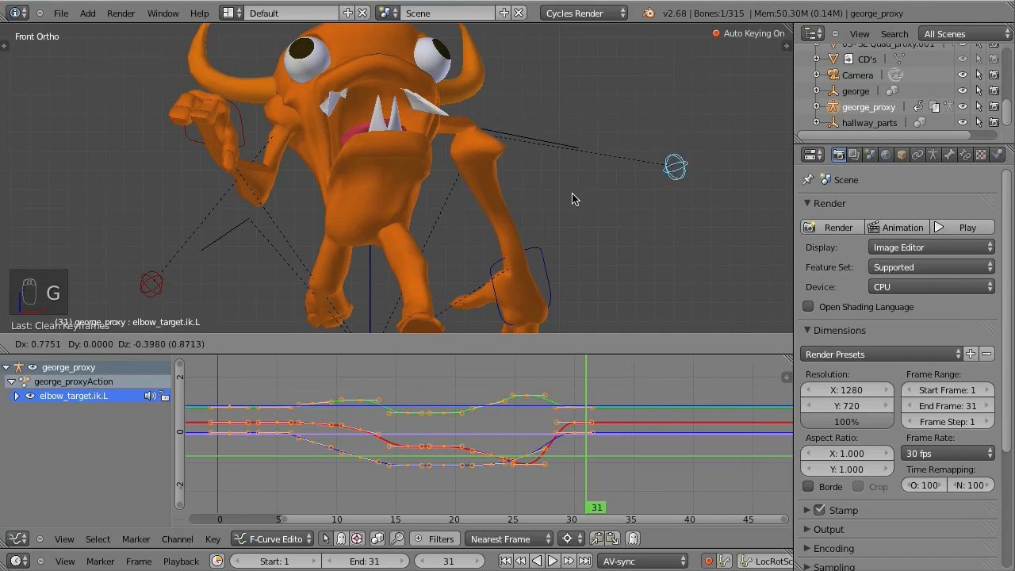
right_click(514, 215)
Reposition the elbow_target.ik.L bone at frame 16 in front view.
left_click_drag(255, 417, 407, 454)
key("a")
right_click(577, 295)
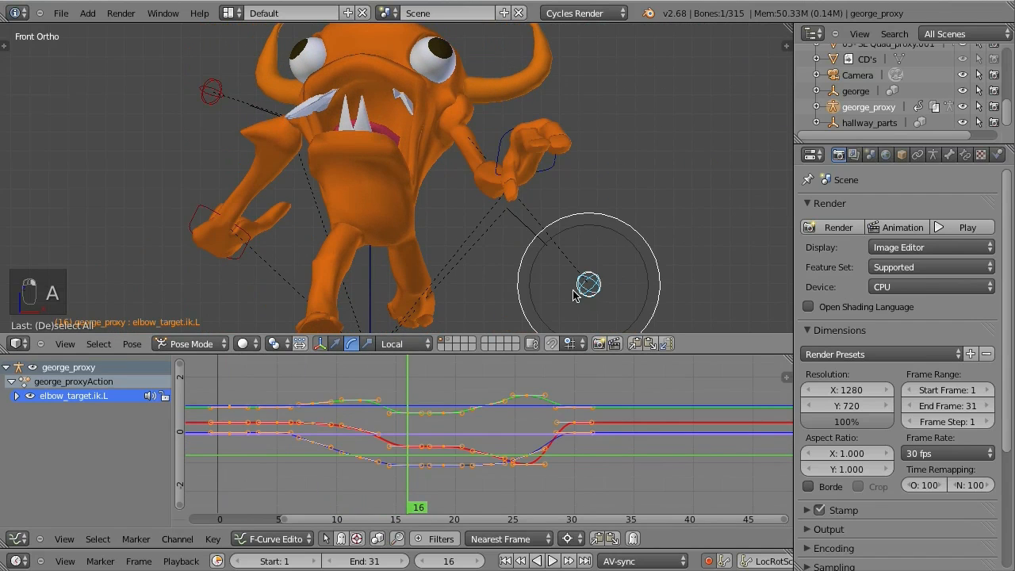
key("g")
left_click(599, 237)
key("a")
Move the elbow_target.ik.L bone to new positions at frames 19 and 23.
left_click(443, 423)
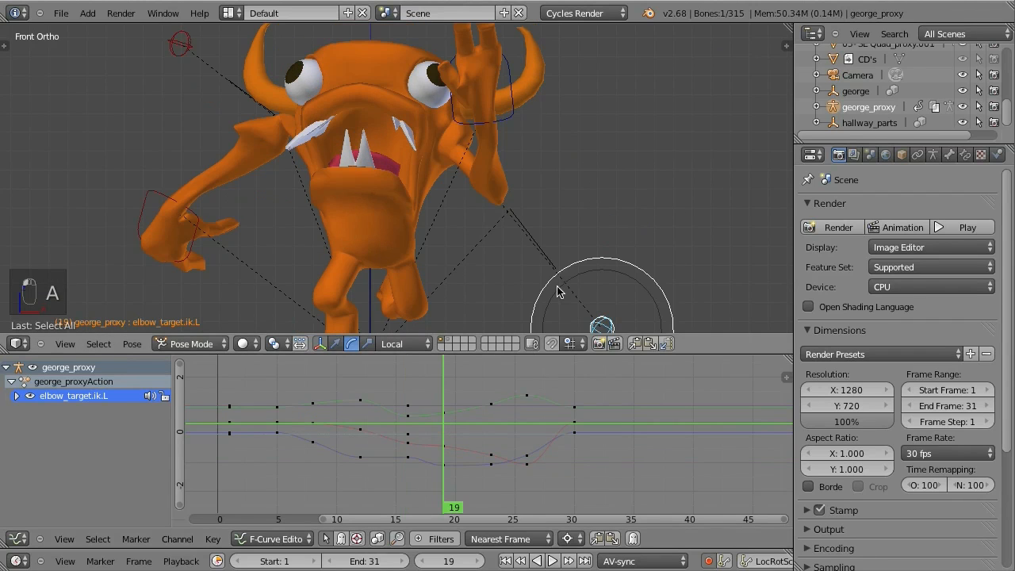
key("g")
left_click(651, 226)
left_click(491, 435)
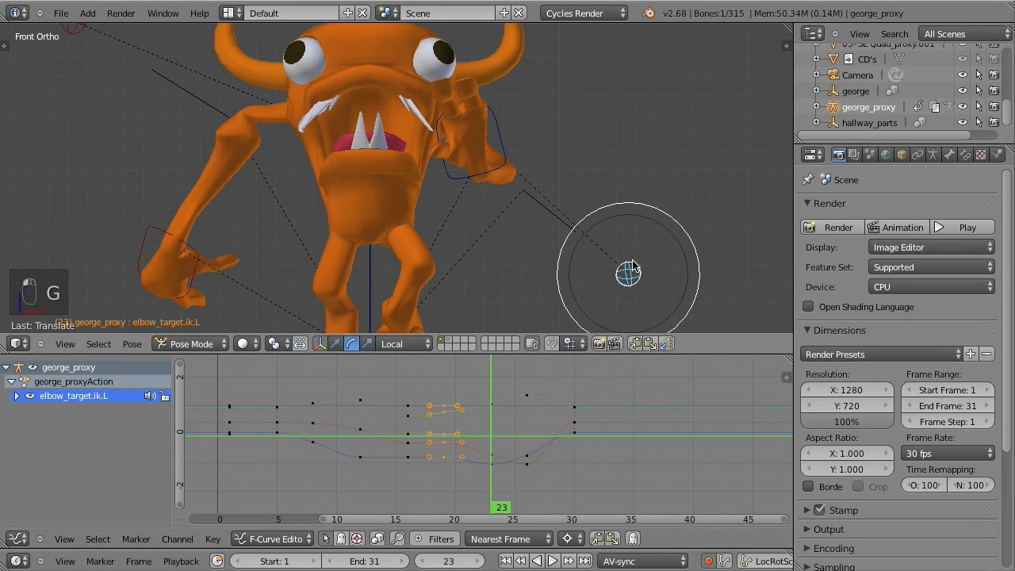
key("g")
left_click(518, 308)
Delete the elbow_target.ik.L keyframes at frames 19 and 26.
left_click(442, 412)
key("a")
key("b")
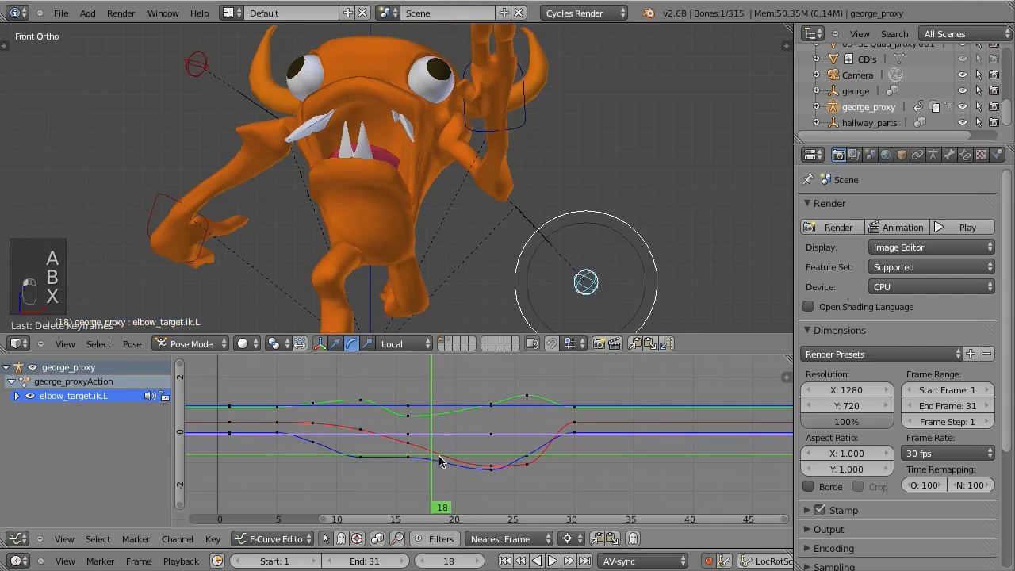
left_click_drag(439, 449, 526, 476)
key("b")
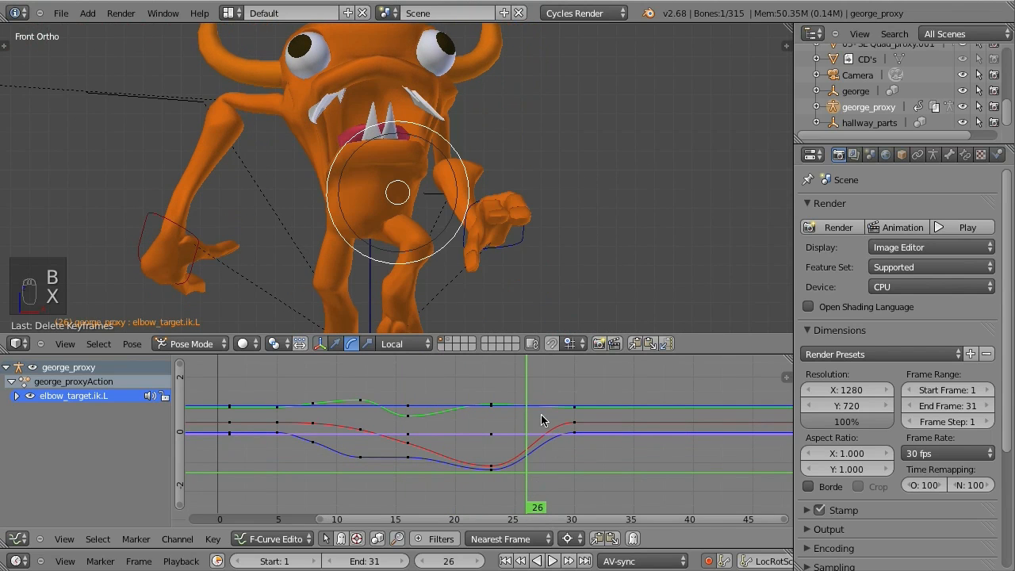
Reposition the elbow_target.ik.L bone at frame 26 in front view.
key("Left")
key("Right")
key("g")
key("g")
left_click(546, 184)
key("a")
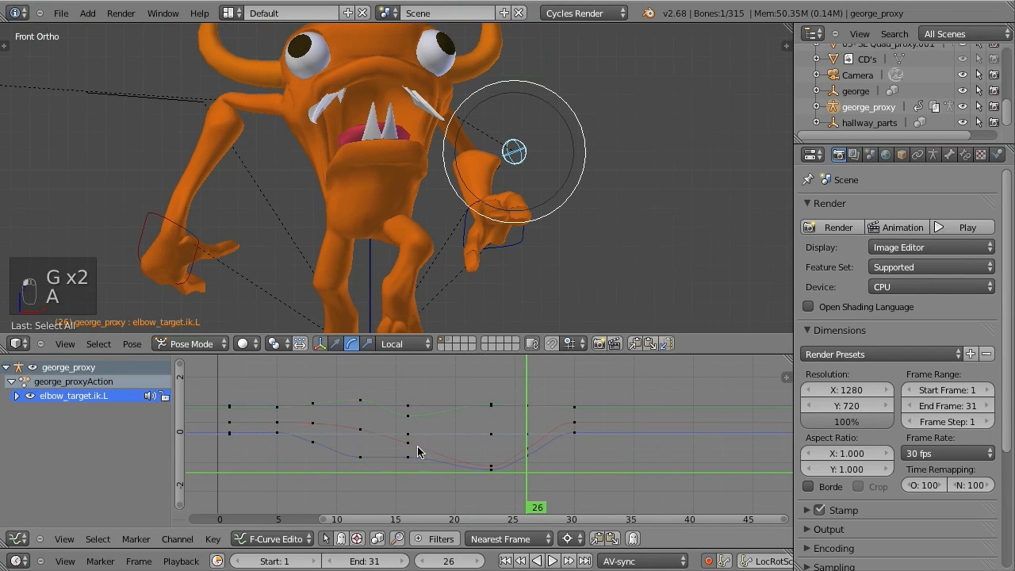
Delete the elbow_target.ik.L keyframes at frame 12 and play the animation.
left_click_drag(265, 428, 360, 452)
key("b")
left_click_drag(372, 389, 356, 462)
key("x")
key("alt+a")
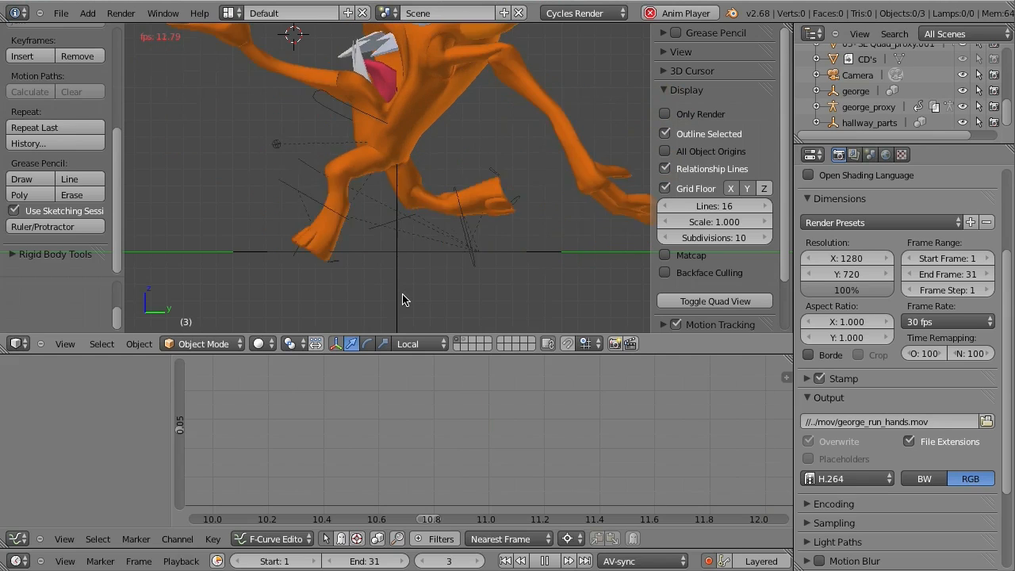
Stop the playback and set the current frame to 1 in the right side view.
key("Escape")
left_click(219, 425)
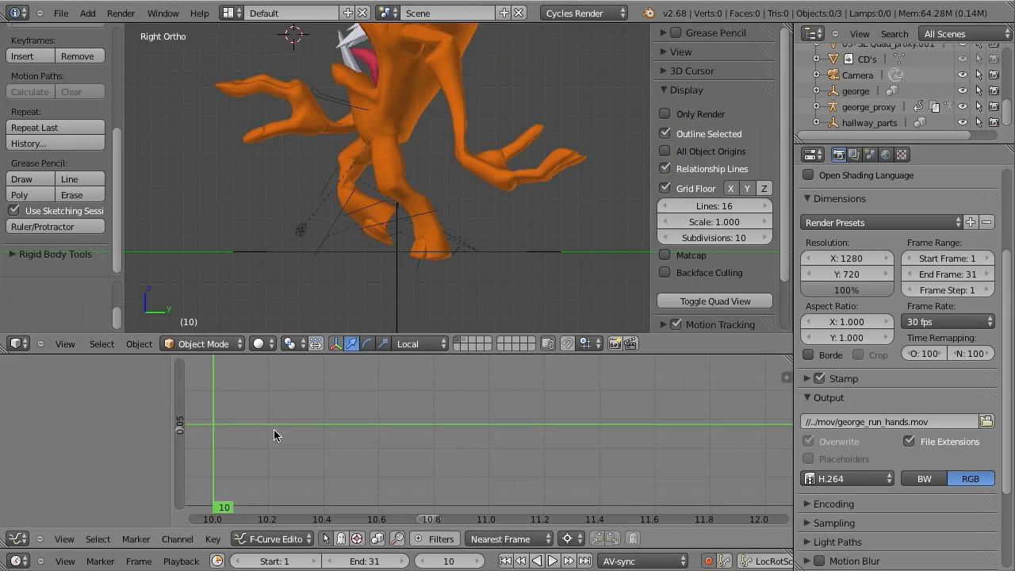
mouse_move(284, 460)
middle_mouse_down()
mouse_move(468, 455)
mouse_move(287, 450)
middle_mouse_up()
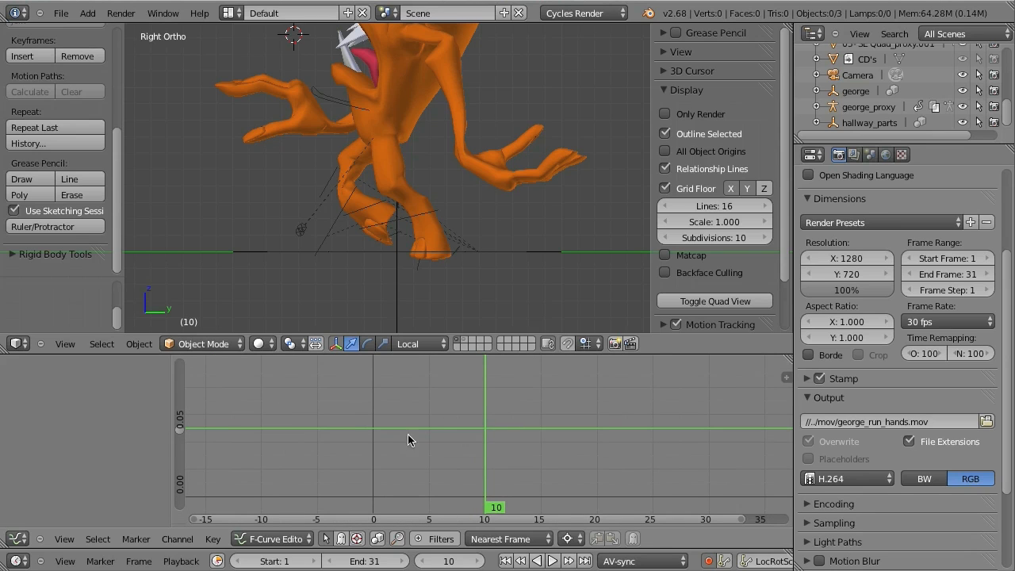
left_click_drag(421, 442, 377, 442)
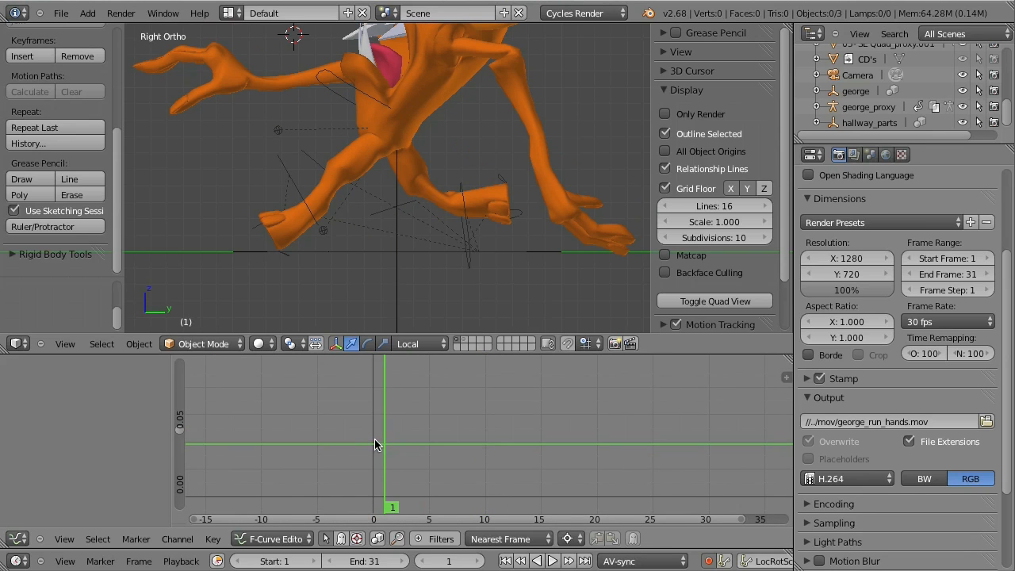
left_click(385, 438)
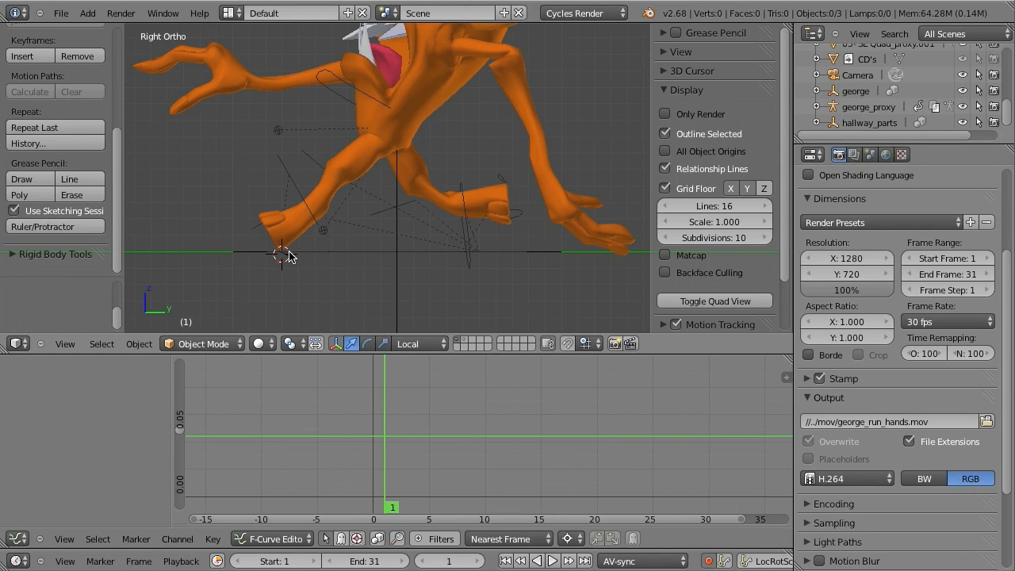
Add an empty at the 3D cursor beneath the landing foot as a ground contact marker.
key("shift+a")
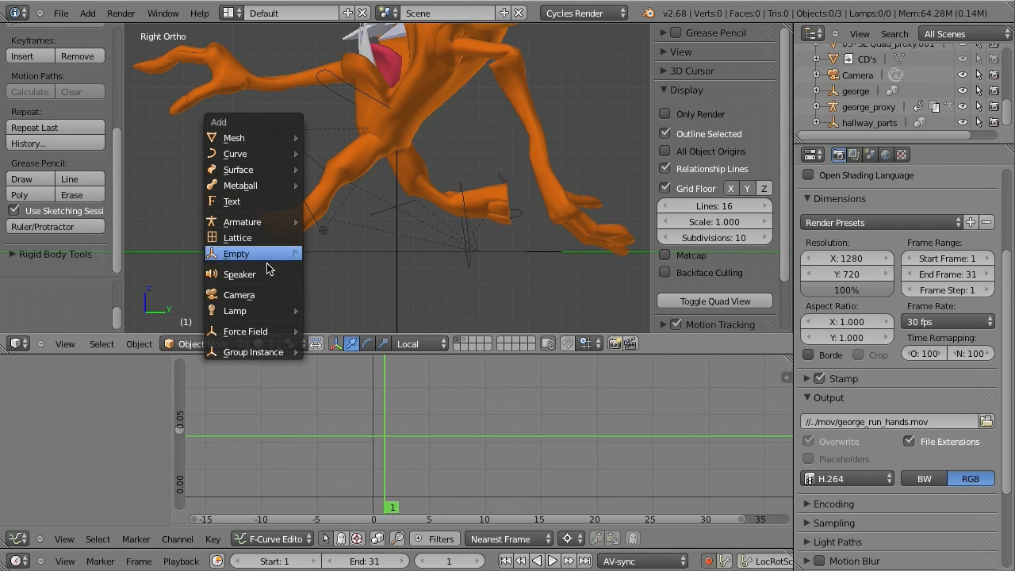
mouse_move(276, 258)
left_click(340, 256)
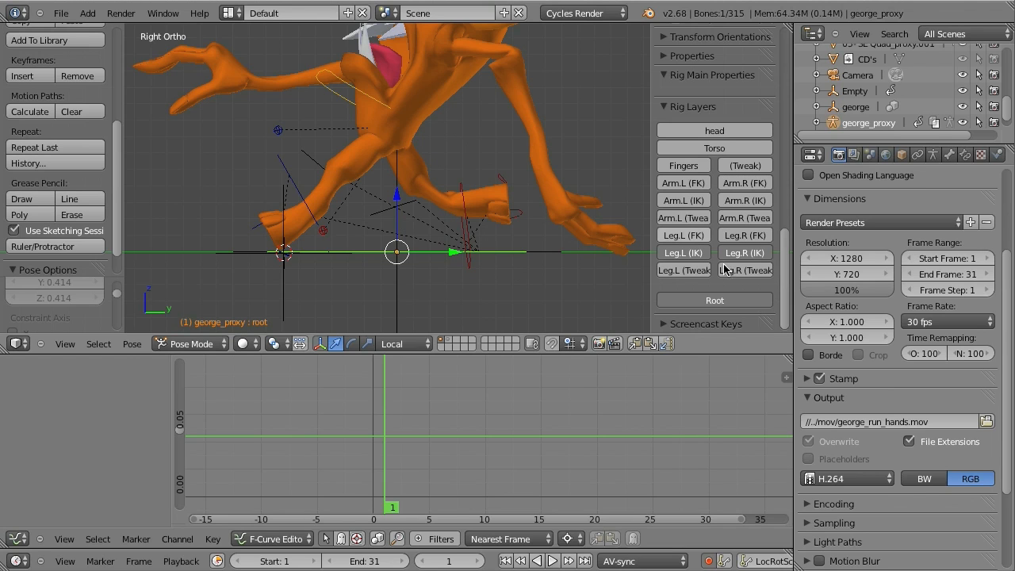
Keyframe the root bone at frame 1 and advance the animation to frame 11.
key("i")
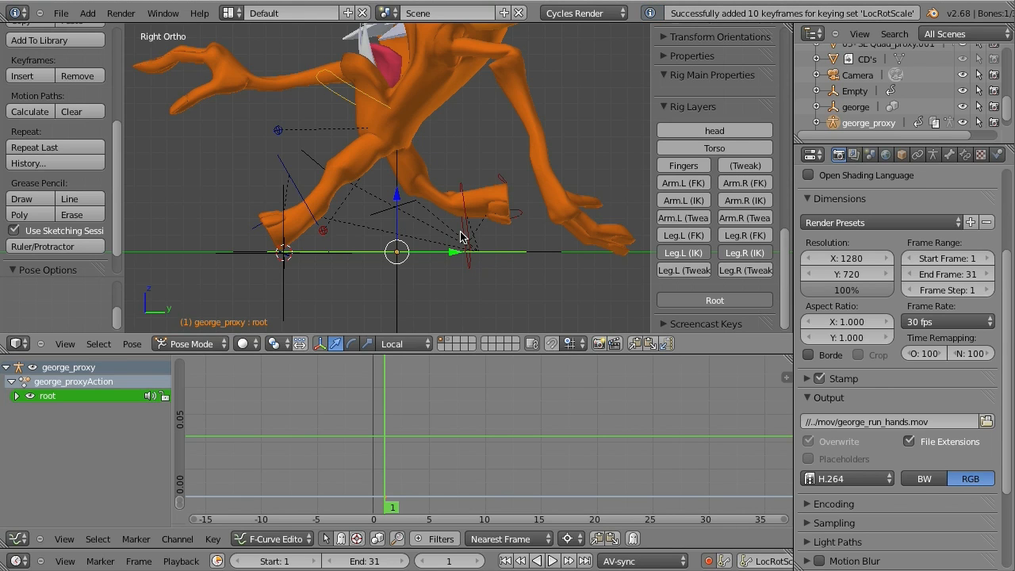
key("alt+a")
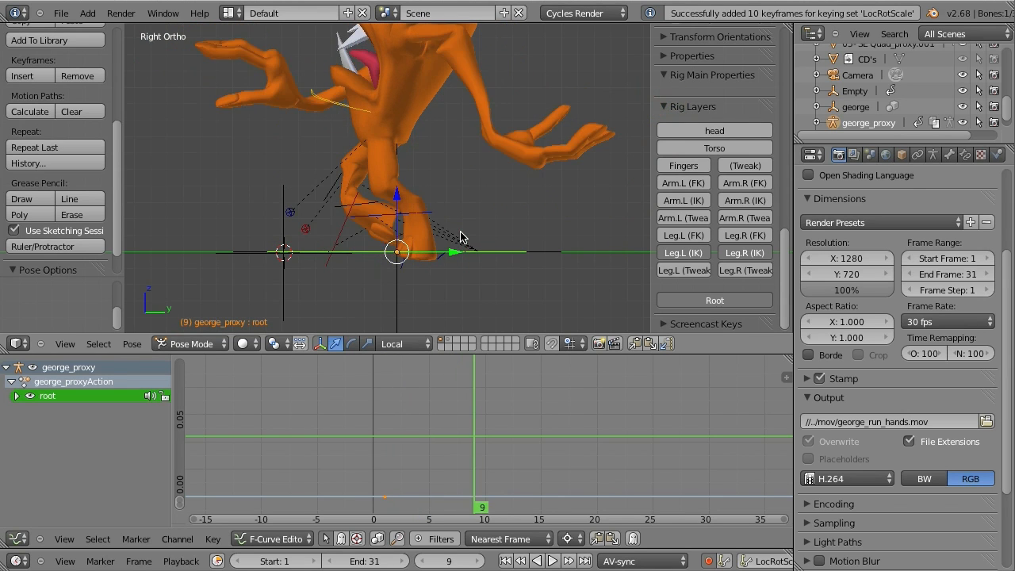
key("Right")
key("Right")
key("Left")
key("Left")
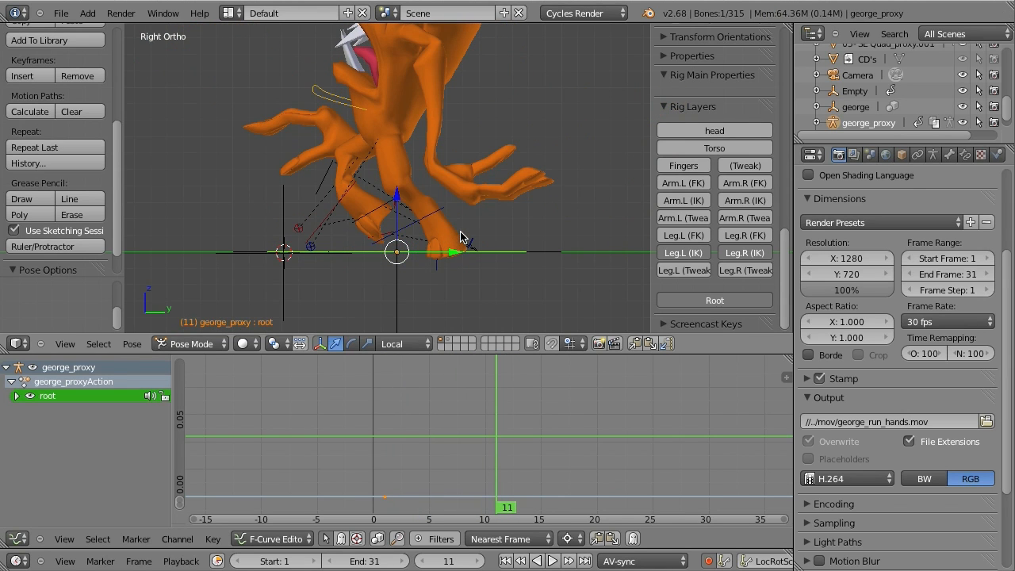
Move the root bone along global Y at frame 11 until the planted foot lines up with the empty.
left_click_drag(452, 256, 279, 264)
left_click(271, 266)
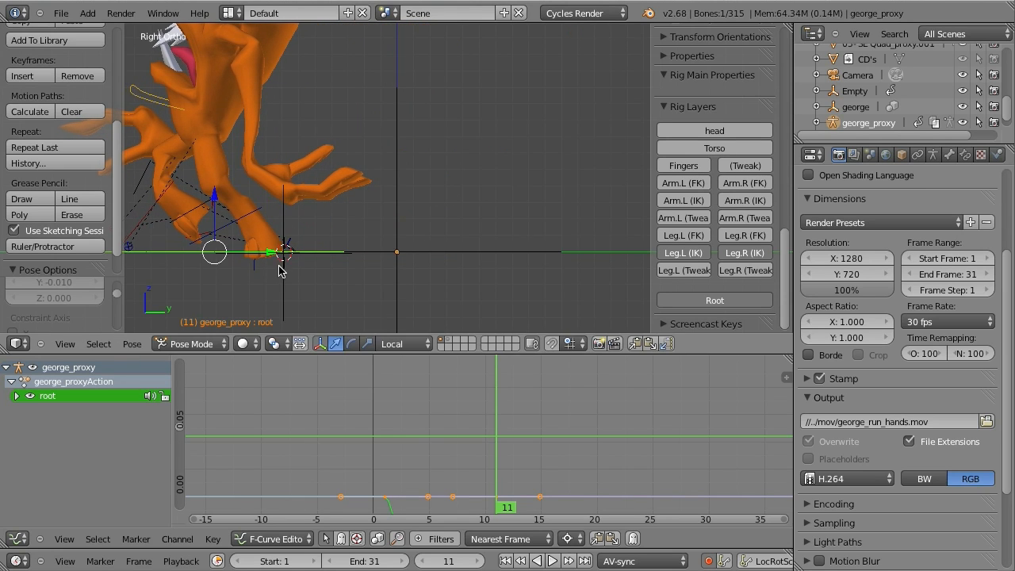
key("g")
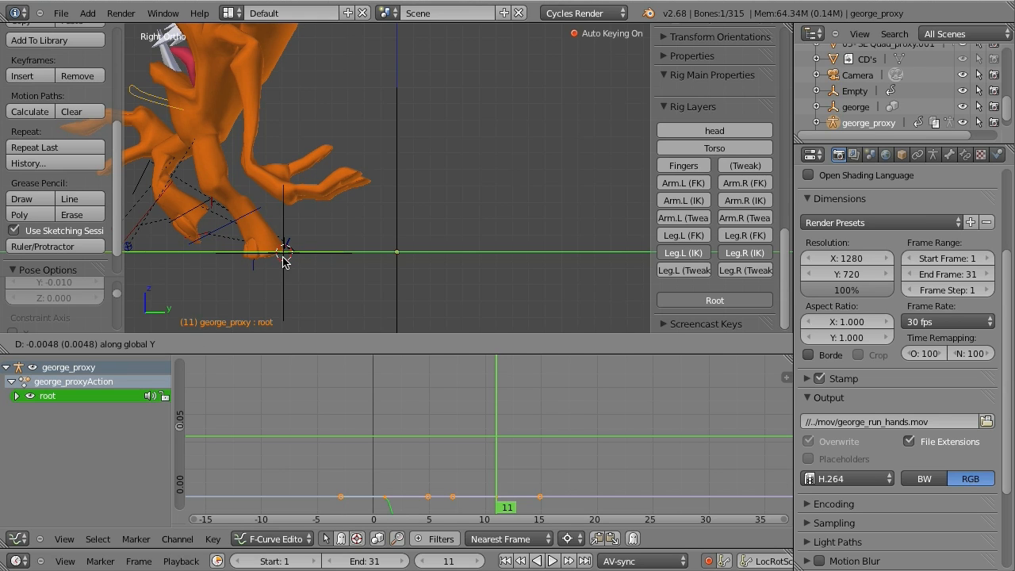
left_click(284, 262)
Isolate the root bone's Y Location curve and set its keyframe handles to Vector.
left_click(17, 395)
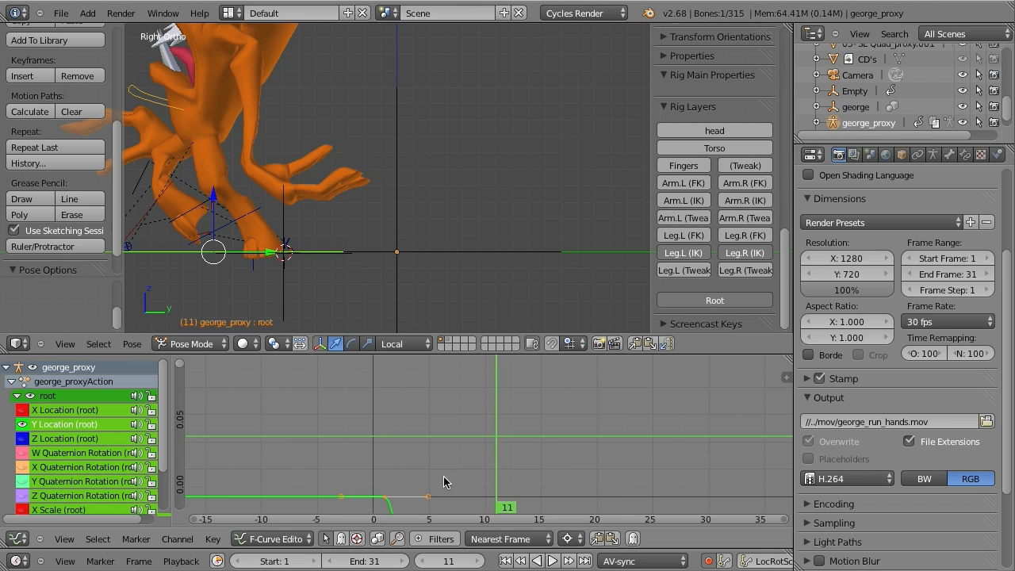
middle_click_drag(443, 482, 442, 418)
key("Home")
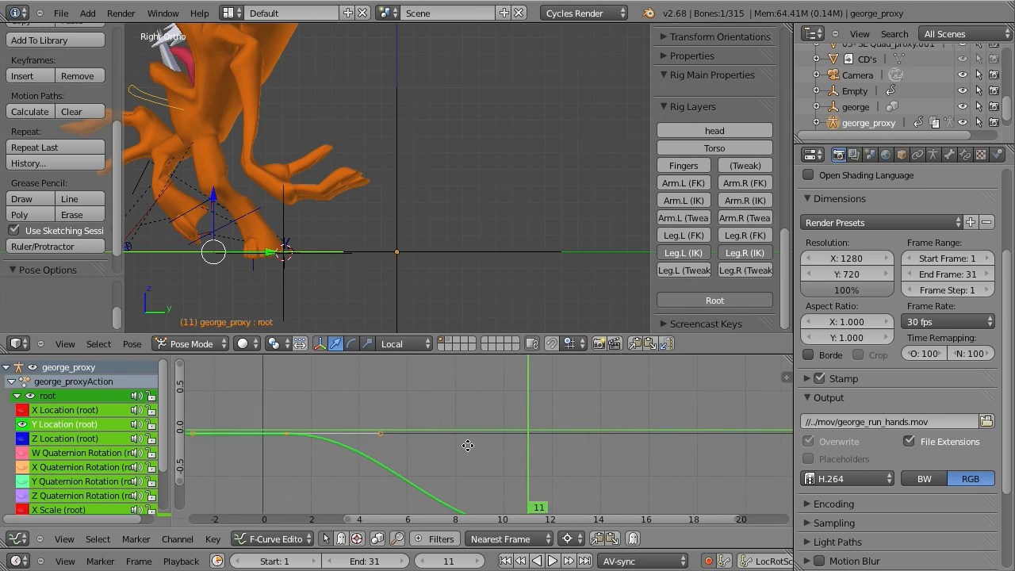
middle_click_drag(442, 458, 449, 425)
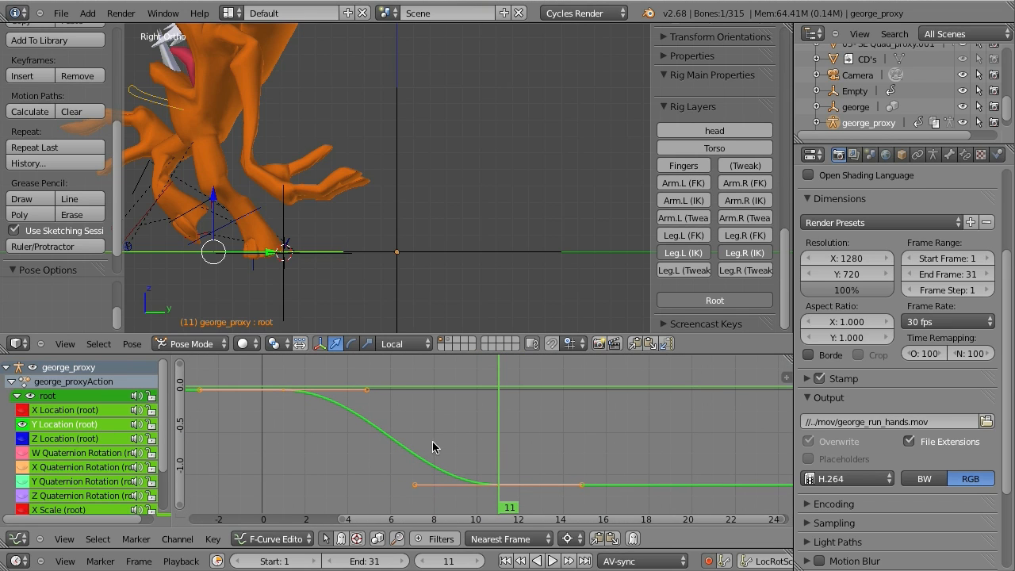
key("v")
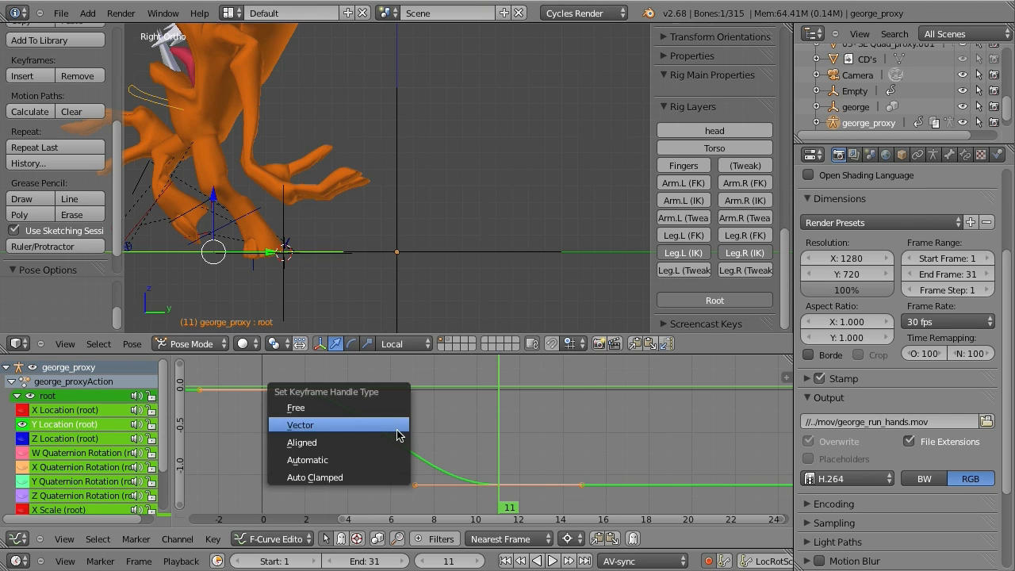
left_click(323, 433)
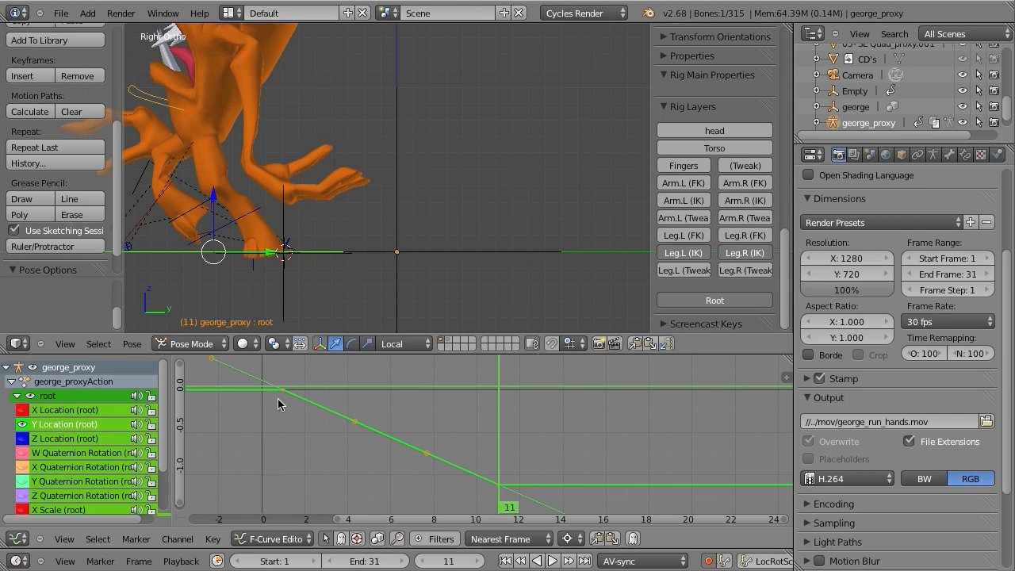
Scrub up to frame 12 and check the planted foot against the empty for sliding.
left_click_drag(277, 398, 520, 460)
middle_click_drag(318, 256, 511, 228, "shift")
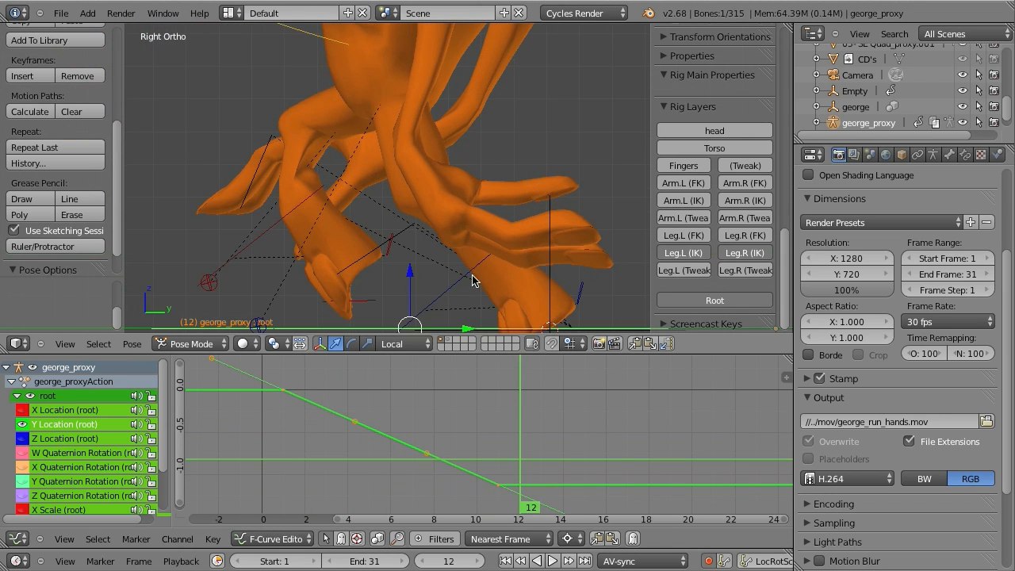
middle_click_drag(472, 276, 410, 170, "shift")
left_click_drag(272, 400, 514, 480)
Set the root bone's Y Location curve to Linear Extrapolation.
key("shift+e")
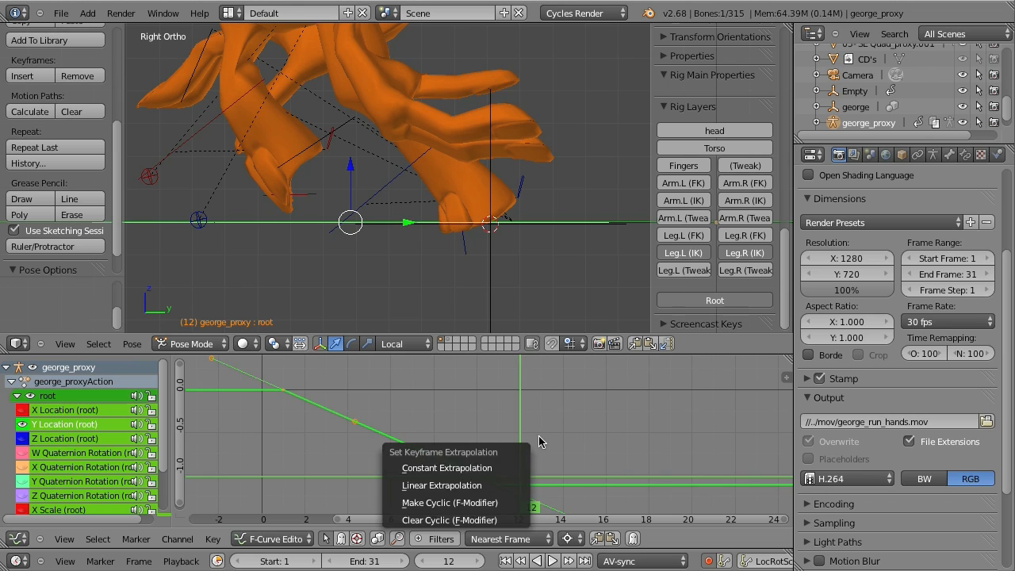
key("Escape")
middle_click_drag(426, 459, 393, 425)
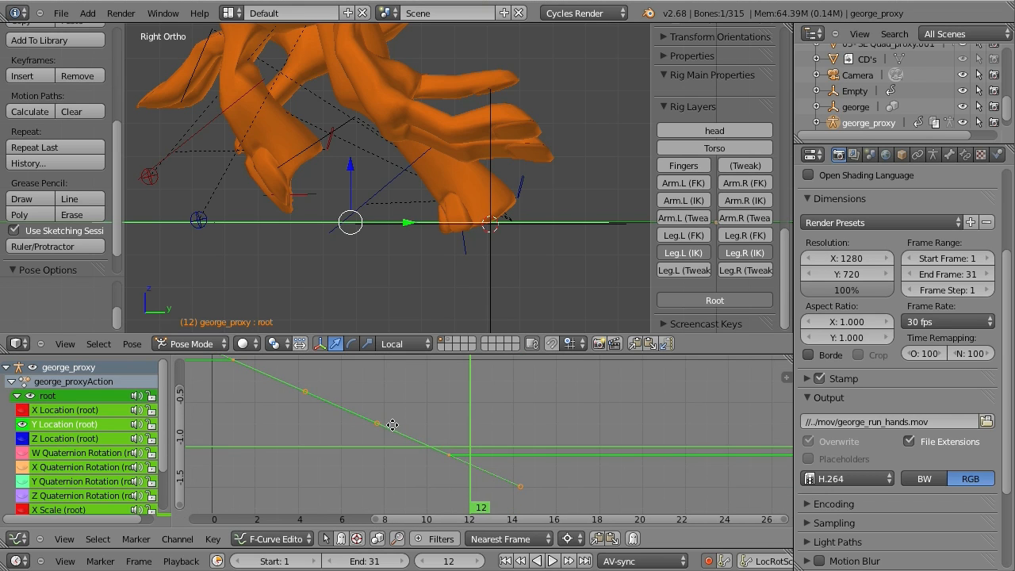
left_click(433, 447)
key("shift+e")
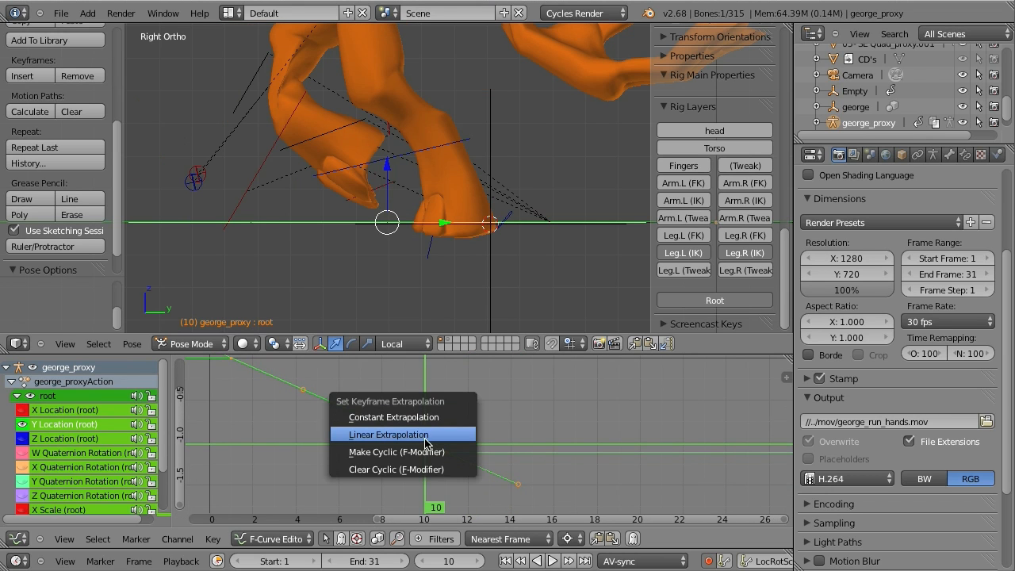
left_click(427, 436)
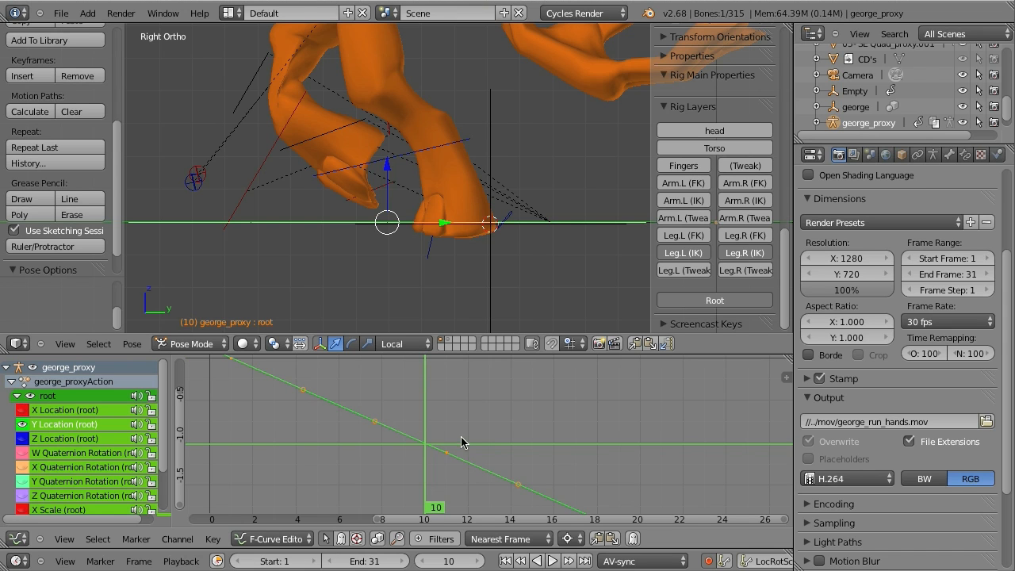
Scrub to frame 15 and back to frame 2 to check how the feet track against the ground.
left_click_drag(318, 394, 534, 481)
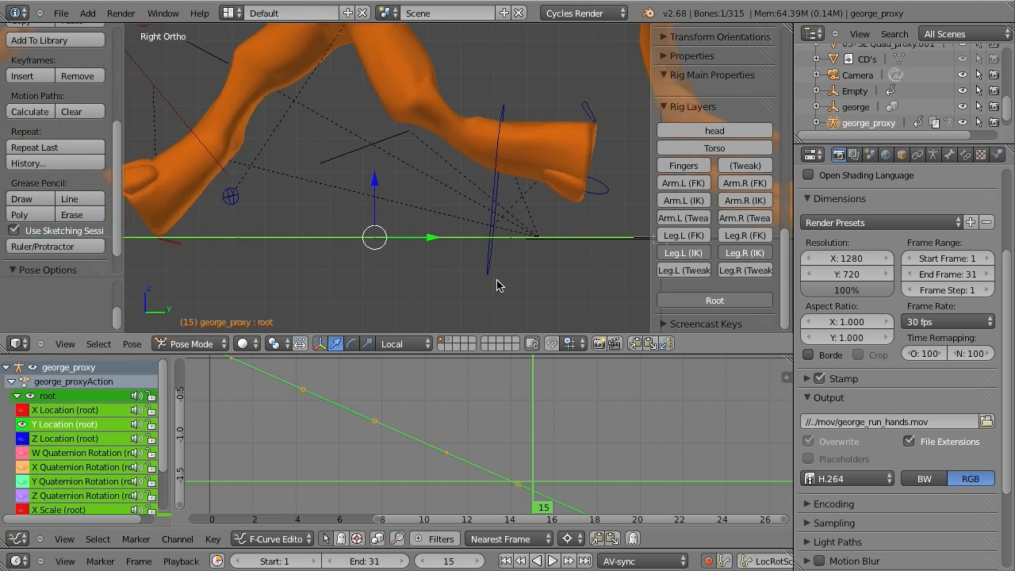
left_click_drag(441, 480, 255, 393)
middle_click_drag(290, 388, 295, 433)
middle_click_drag(388, 166, 245, 164, "shift")
middle_click_drag(619, 238, 458, 242, "shift")
Select the foot.ik.L bone at frame 1 and choose its Y Location channel among the expanded curves.
right_click(457, 125)
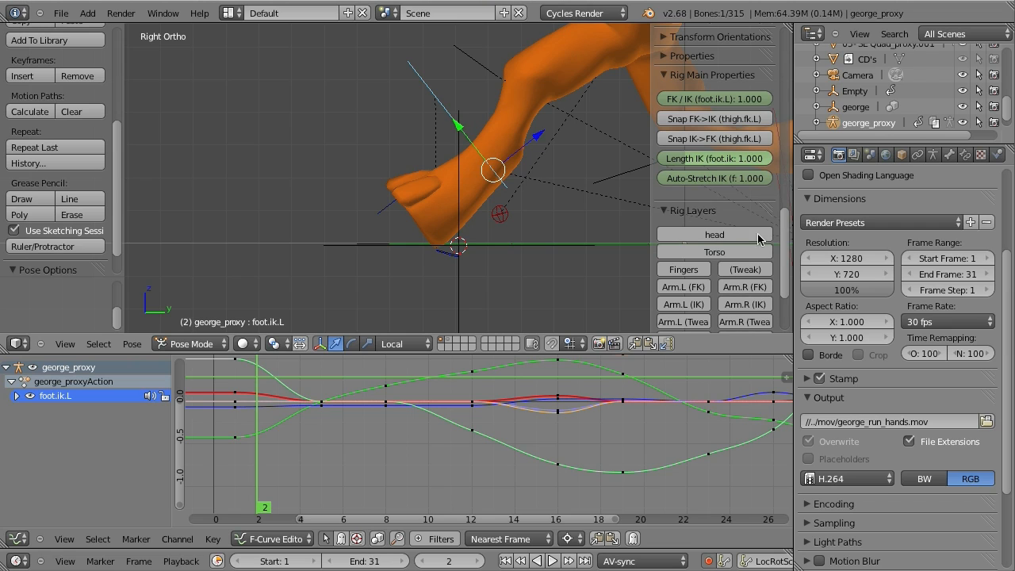
left_click(240, 413)
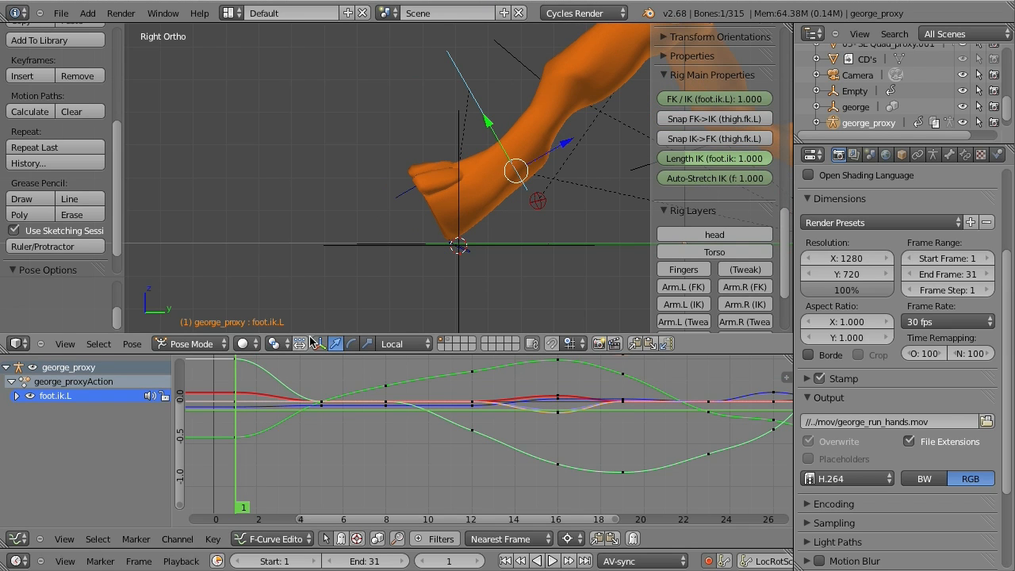
left_click(17, 396)
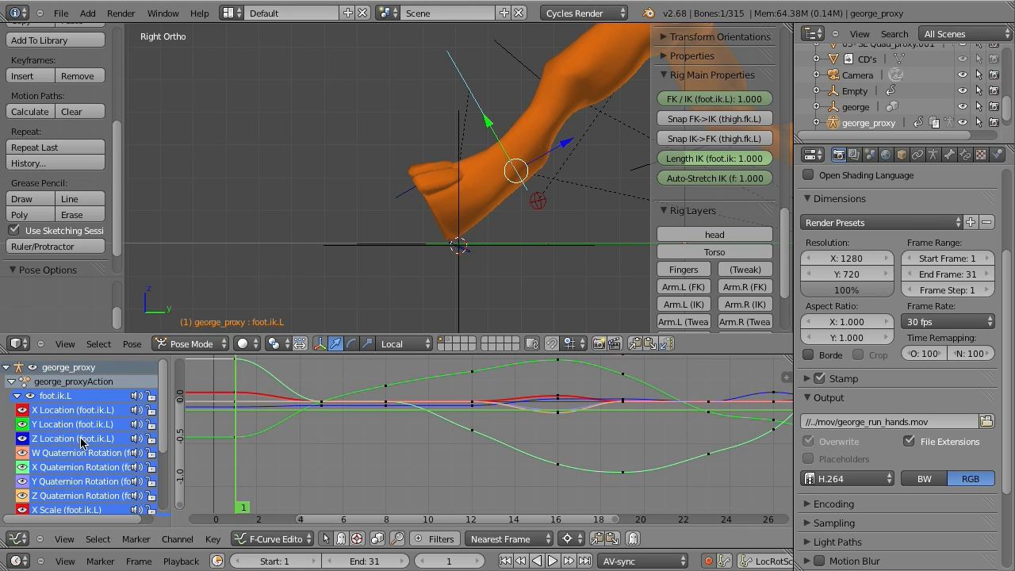
left_click(70, 425)
middle_click_drag(424, 409, 438, 430)
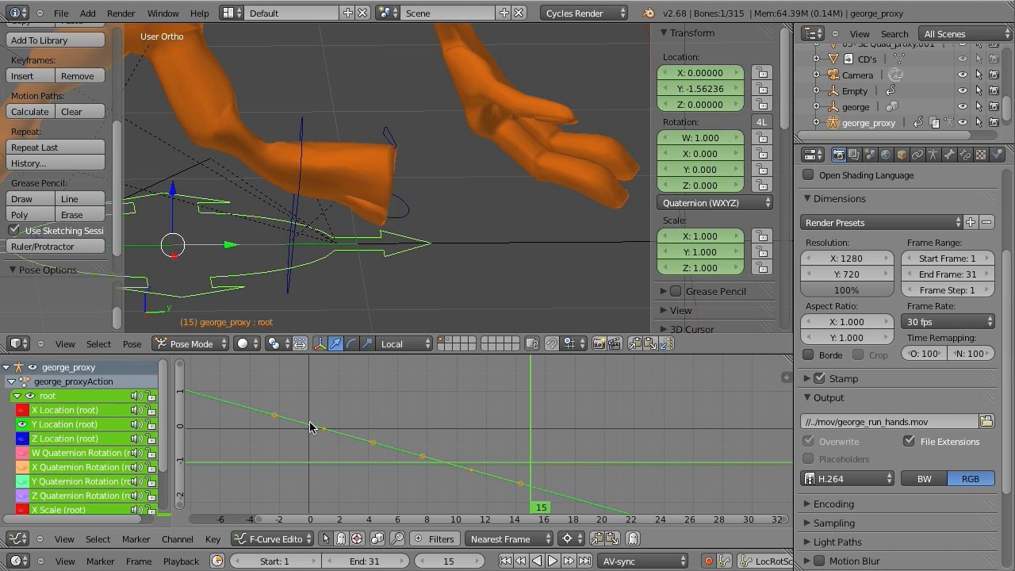
Set the root bone's Y location to -1.5 at frame 15 and edit its Y location at frame 30.
left_click_drag(309, 427, 527, 468)
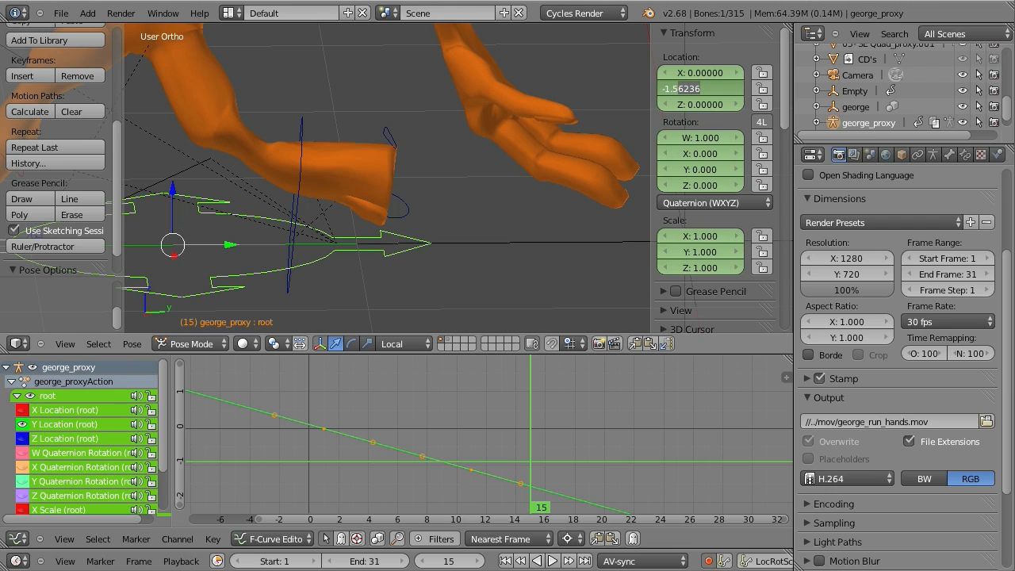
key("Return")
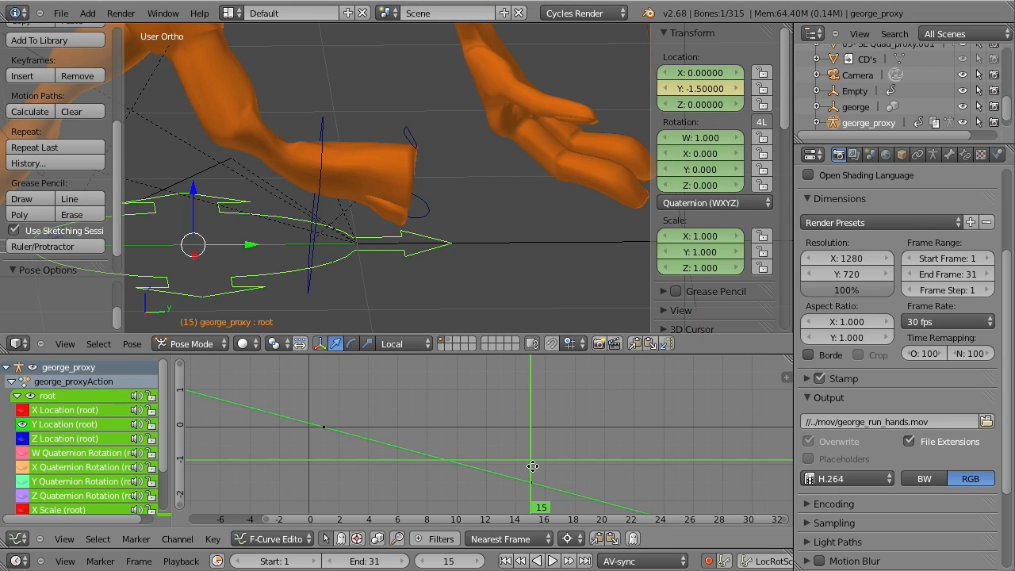
middle_click_drag(534, 467, 522, 454)
left_click(649, 499)
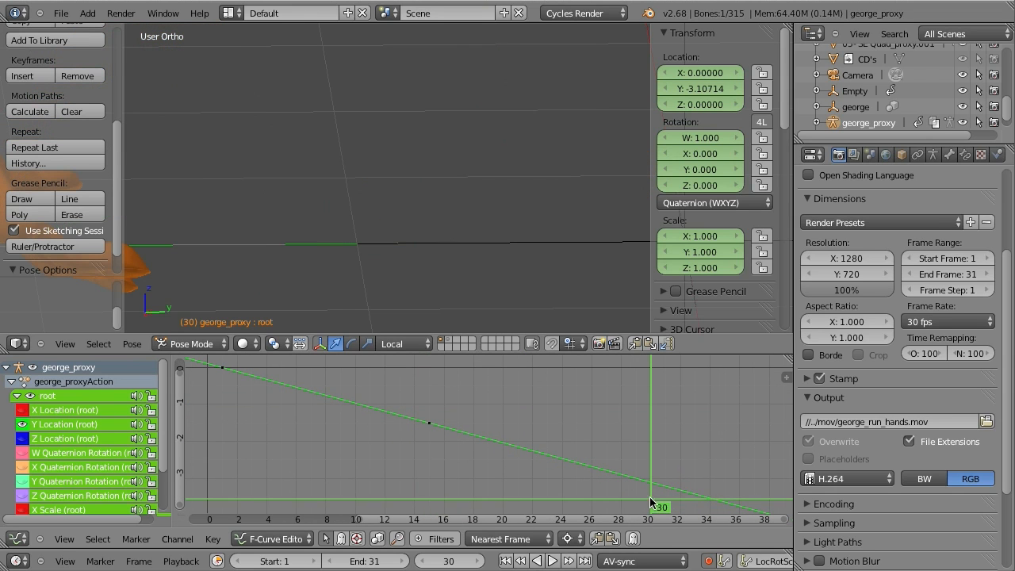
left_click(714, 88)
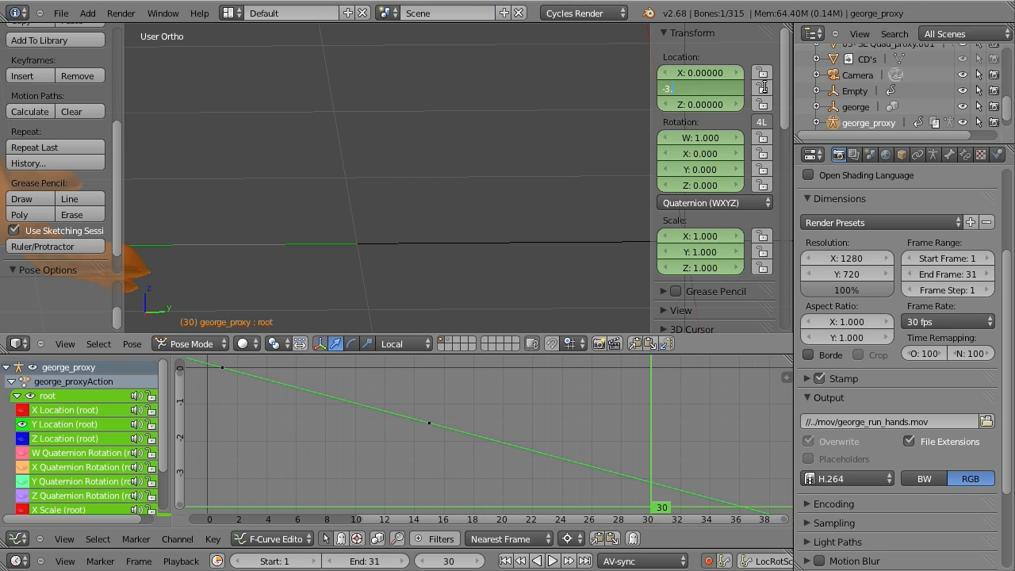
Nudge the foot.ik.L bone slightly at frame 1.
scroll(493, 456, "down", 4)
mouse_move(352, 402)
left_mouse_down()
mouse_move(521, 472)
mouse_move(410, 424)
mouse_move(347, 420)
left_mouse_up()
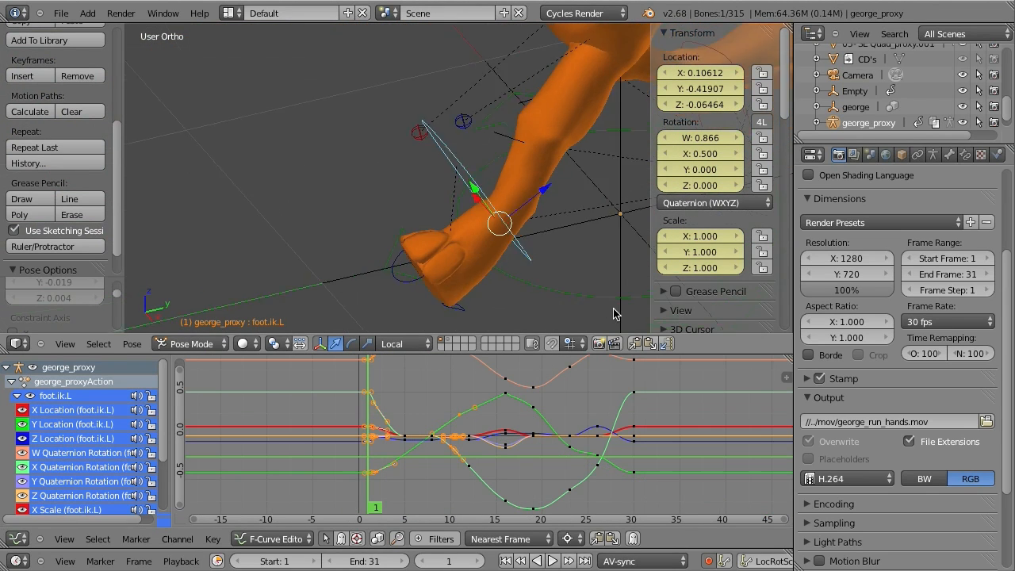
middle_click_drag(614, 310, 435, 178)
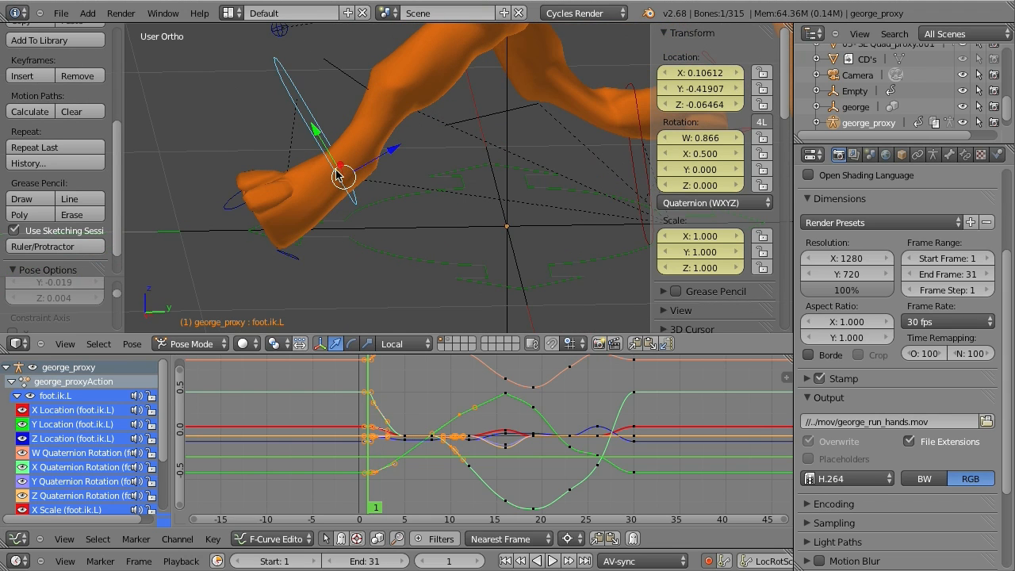
left_click_drag(320, 131, 330, 162)
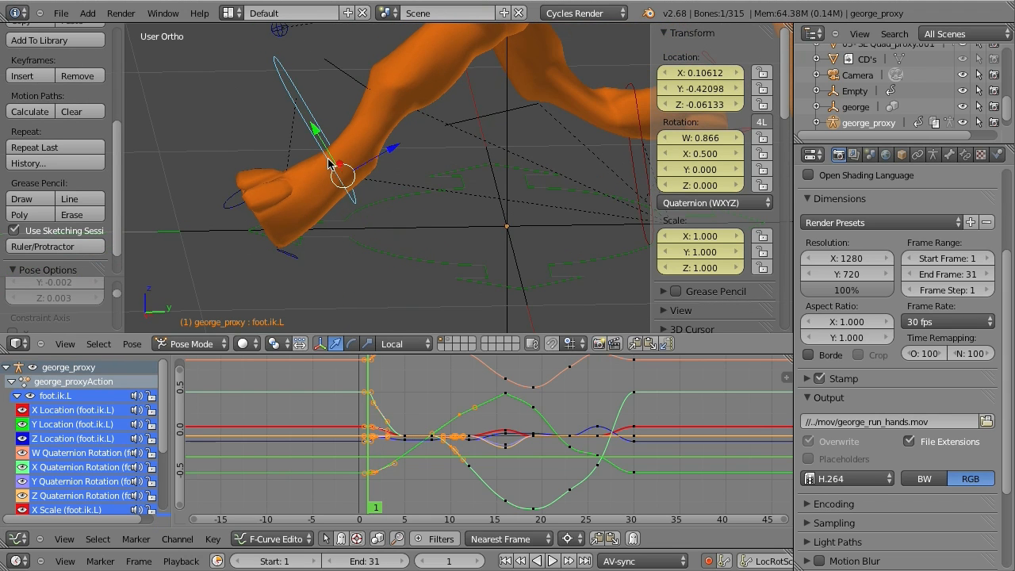
Try to rotate the foot.ik.L bone freely at frame 1.
middle_click_drag(389, 196, 397, 200)
key("r")
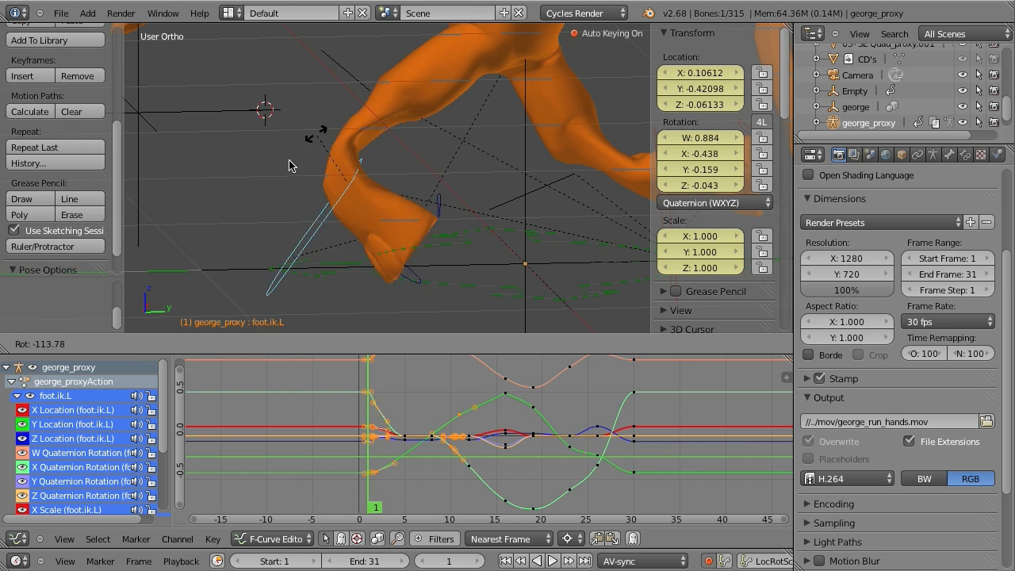
left_click(371, 158)
Show only the quaternion rotation curves of foot.ik.L in the right side view and frame them.
key("KP_3")
key("Up")
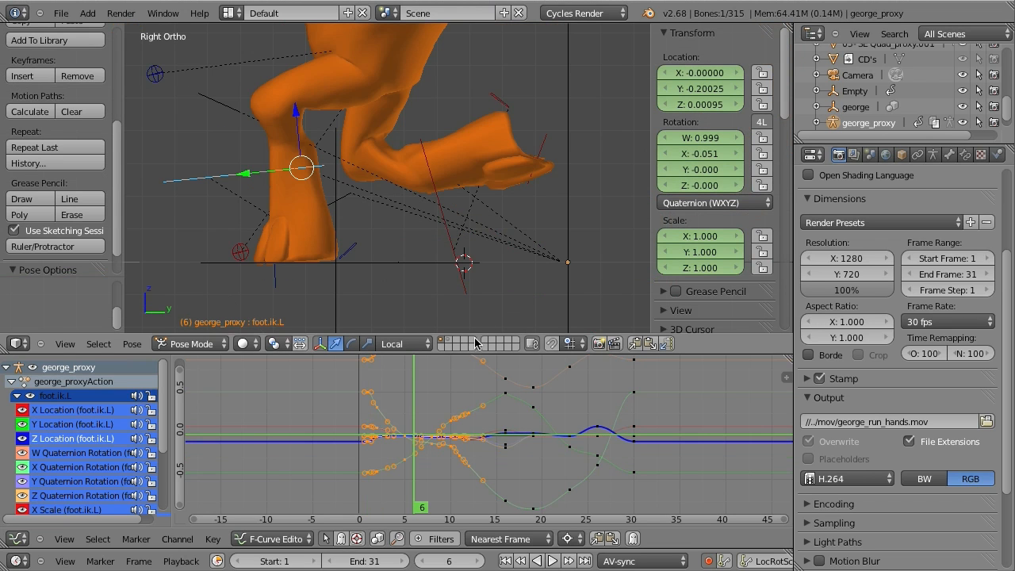
left_click(120, 496, "shift")
key("v")
key("v")
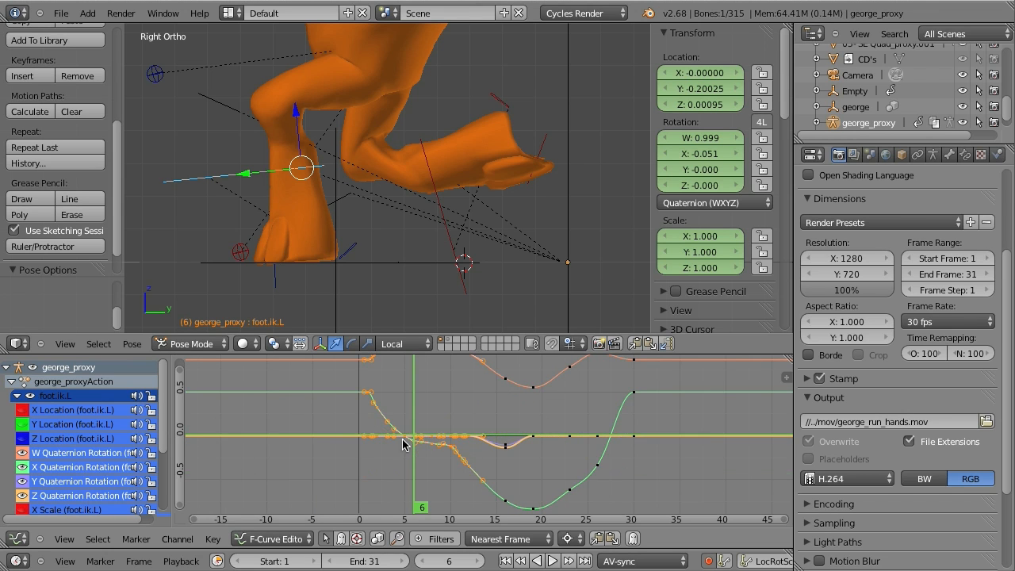
key("Home")
key("a")
key("a")
Flatten the foot.ik.L rotation curves between frames 5 and 10, while the foot is planted.
left_click_drag(386, 413, 644, 476)
middle_click_drag(644, 476, 663, 523)
left_click_drag(663, 508, 398, 372)
left_click(365, 470)
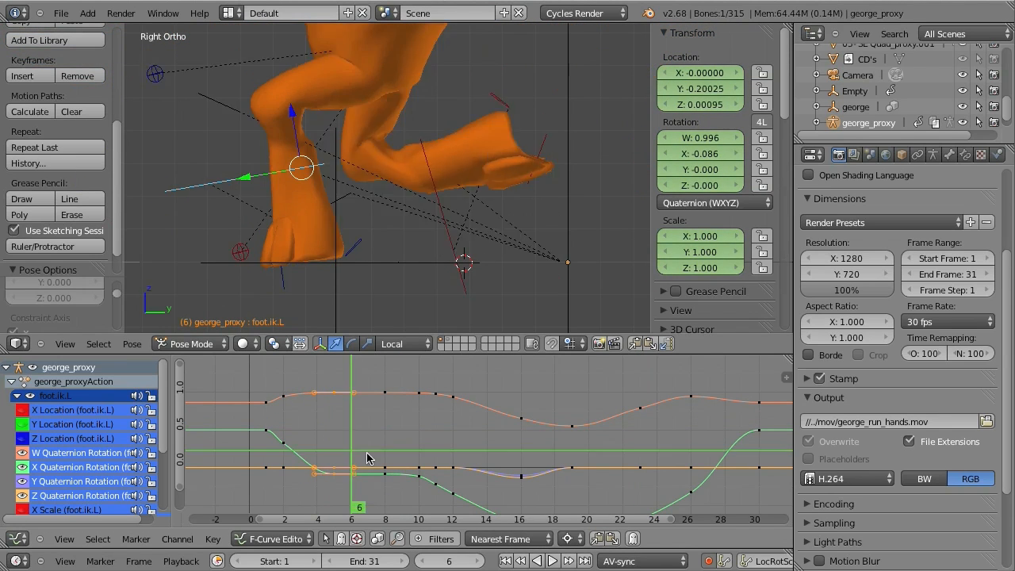
Delete the foot.ik.L rotation keyframes at frames 8 and 11.
key("b")
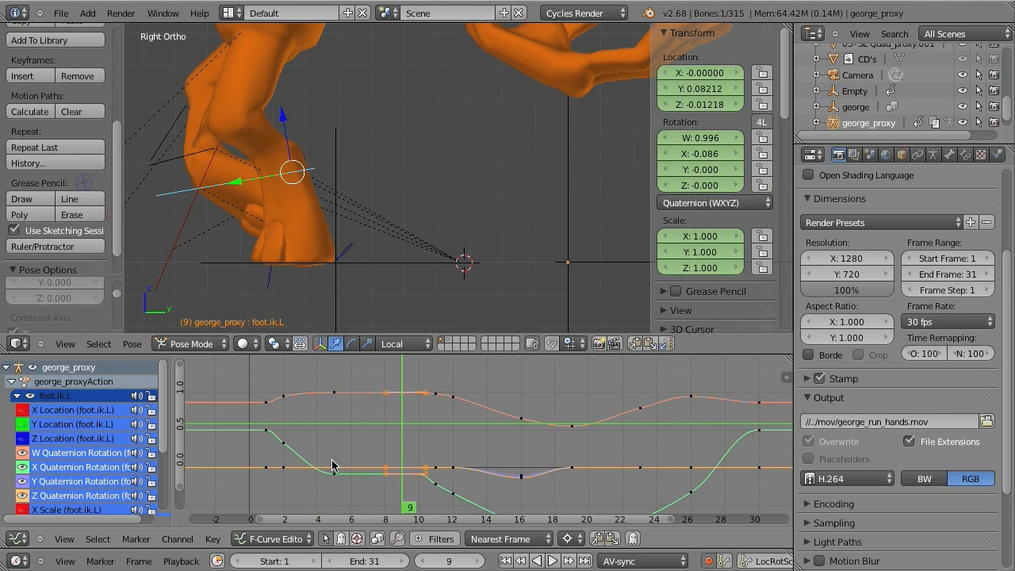
left_click_drag(412, 466, 437, 467)
key("a")
key("b")
left_click_drag(427, 370, 443, 514)
key("x")
Scrub to frame 24 and examine the remaining foot.ik.L rotation curves.
middle_click_drag(426, 459, 373, 417)
left_click_drag(384, 420, 553, 438)
middle_click_drag(553, 428, 522, 449)
scroll(617, 480, "down", 10)
scroll(587, 476, "up", 7)
left_click_drag(521, 449, 586, 457)
scroll(580, 457, "up", 2)
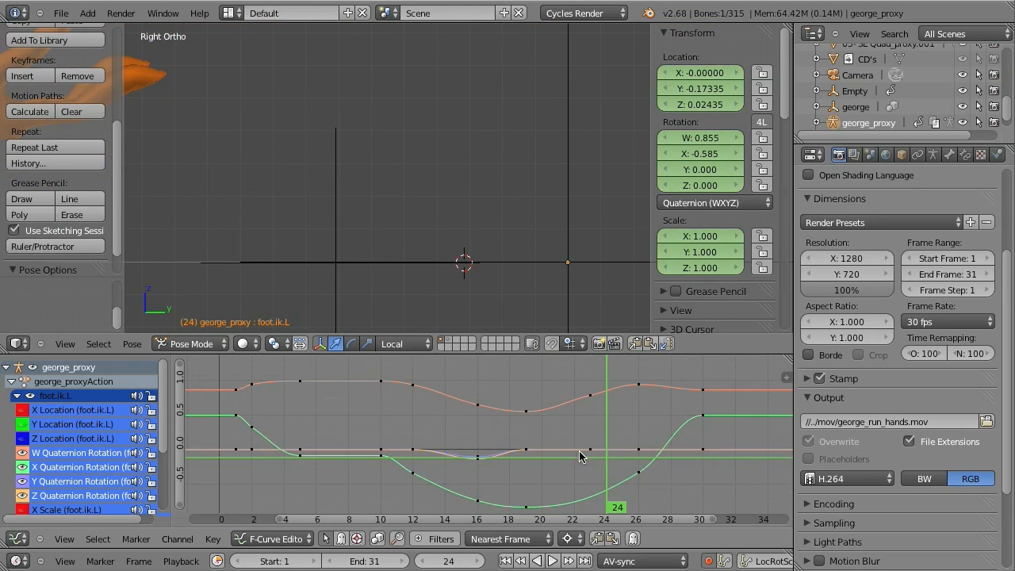
Show only the X, Y and Z Location curves of foot.ik.L in the graph.
middle_click_drag(580, 452, 613, 443)
mouse_move(283, 426)
left_mouse_down()
mouse_move(361, 422)
mouse_move(583, 457)
mouse_move(337, 420)
mouse_move(460, 447)
mouse_move(666, 443)
mouse_move(269, 442)
left_mouse_up()
left_click(77, 426, "shift")
left_click(75, 412, "shift")
key("v")
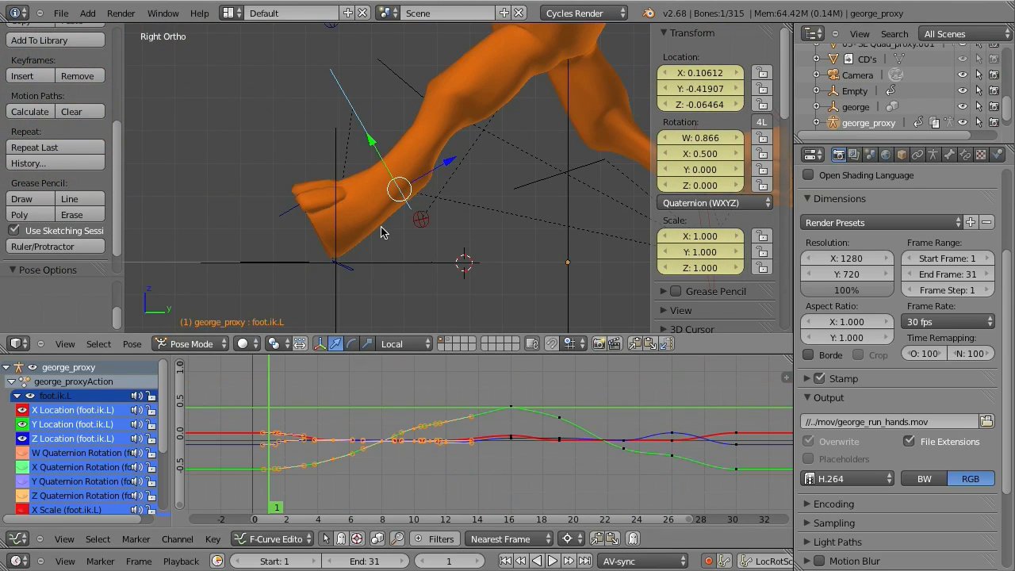
Move foot.ik.L at frame 5 so the planted heel lines up with the vertical ground marker.
left_click(284, 452)
left_click(335, 426)
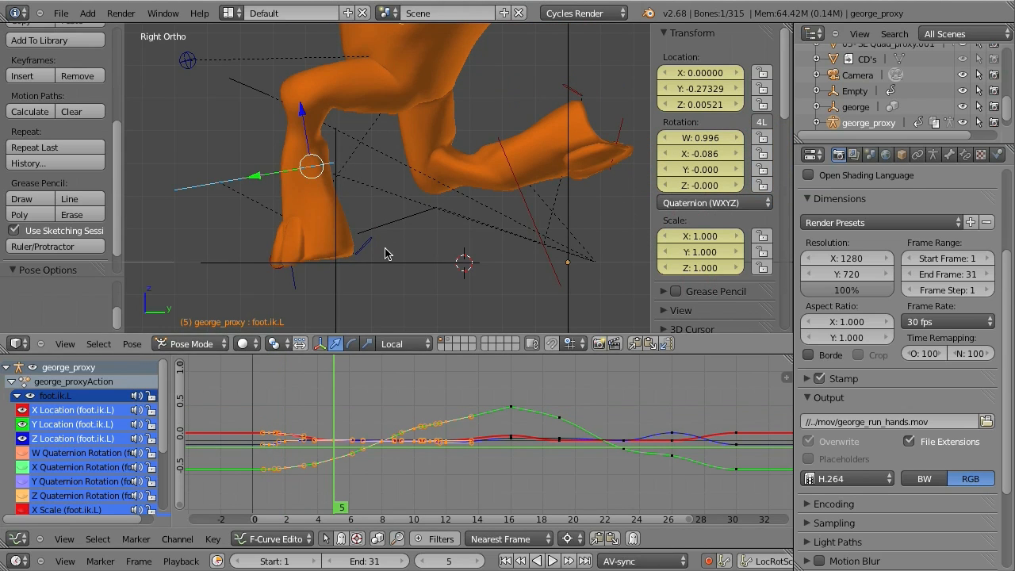
right_click(346, 251)
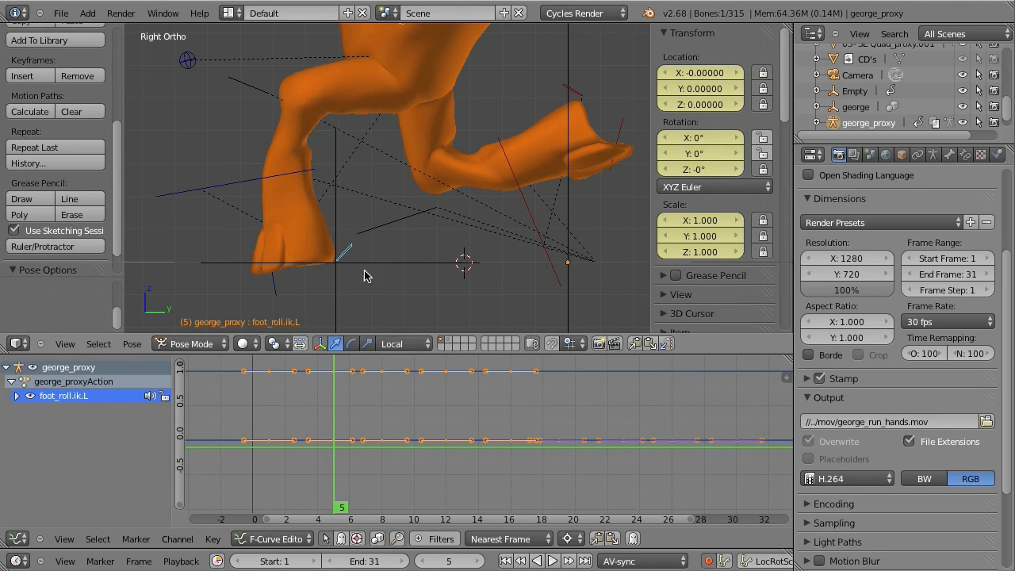
right_click(246, 184)
middle_click_drag(454, 464, 434, 419, "ctrl")
key("Up")
key("Down")
key("Up")
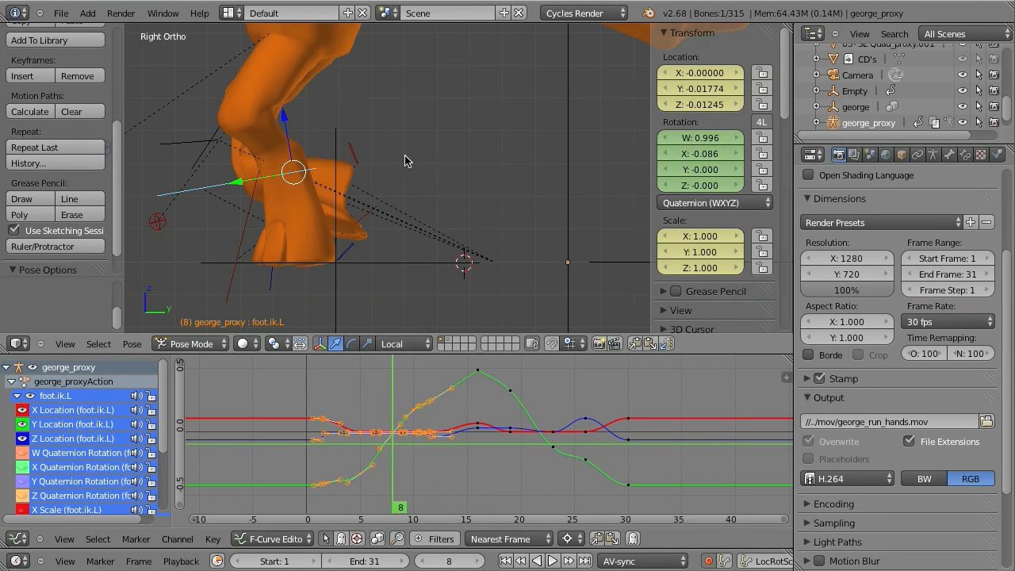
key("Down")
key("g")
left_click(417, 116)
Reposition foot.ik.L at frames 10 and 11 to hold the planted foot against the ground marker.
key("Up")
key("Down")
key("Up")
key("Up")
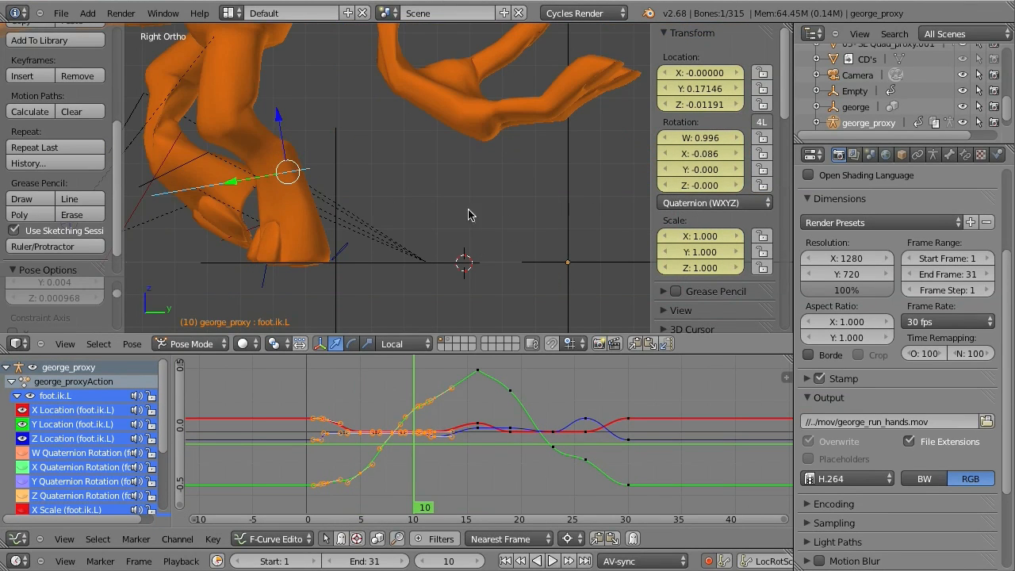
key("g")
left_click(414, 132)
key("Up")
key("g")
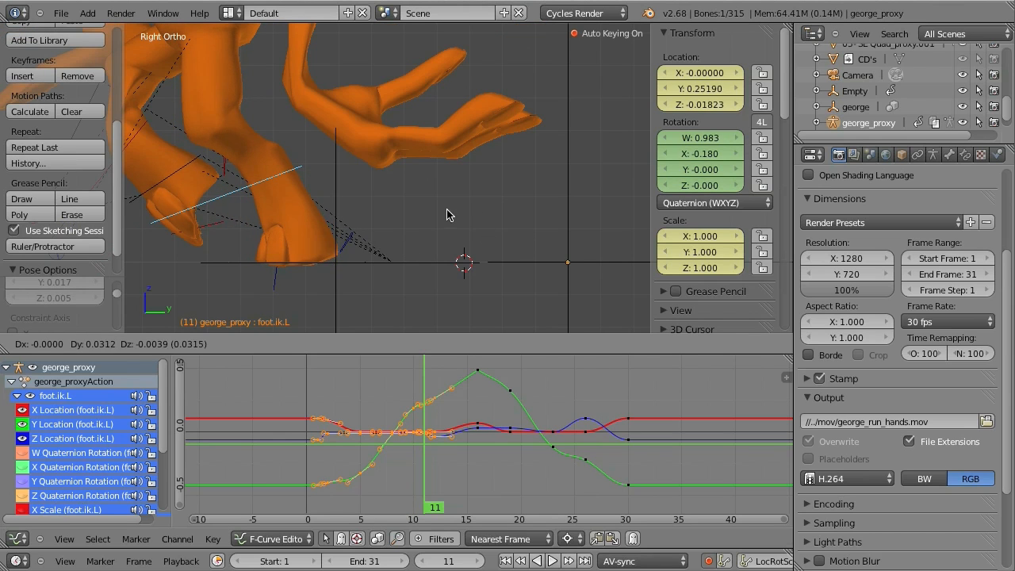
left_click(435, 215)
Fine-tune the position of foot.ik.L at frame 10, comparing it with the neighbouring contact keys at frames 5 and 8.
key("Down")
key("Down")
key("Down")
key("Up")
key("Up")
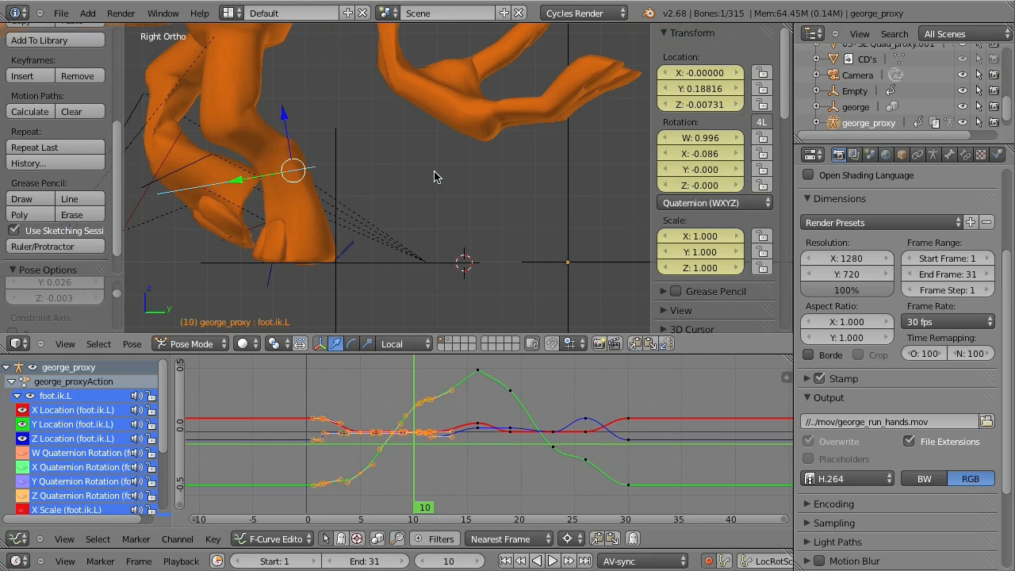
left_click(301, 98)
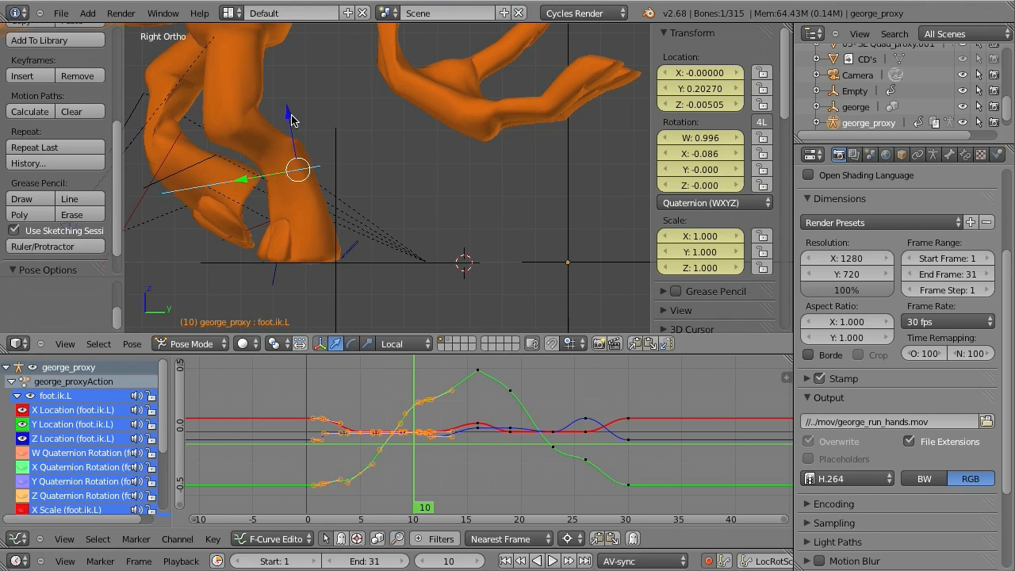
key("g")
left_click(376, 102)
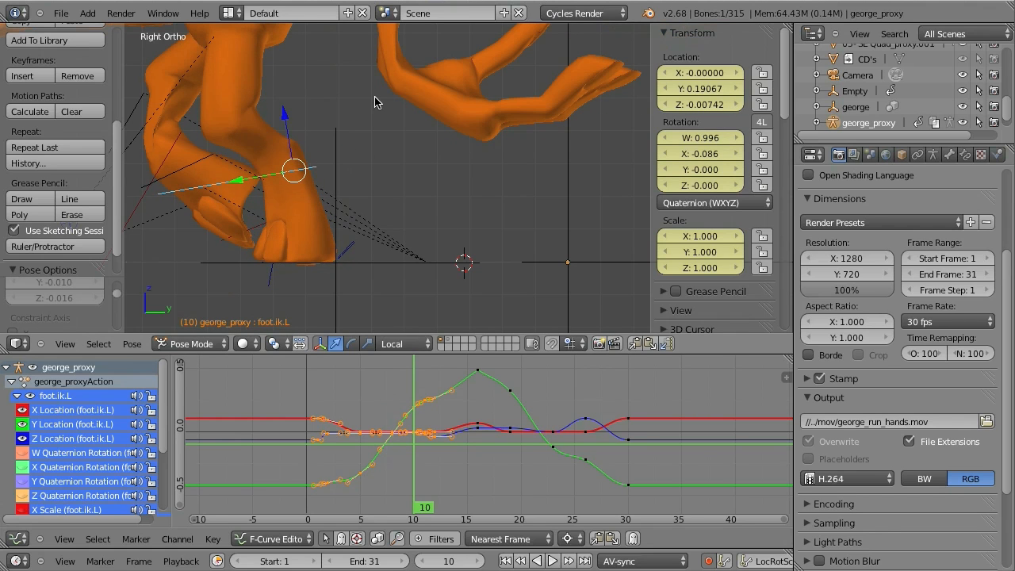
key("g")
left_click(390, 116)
key("Down")
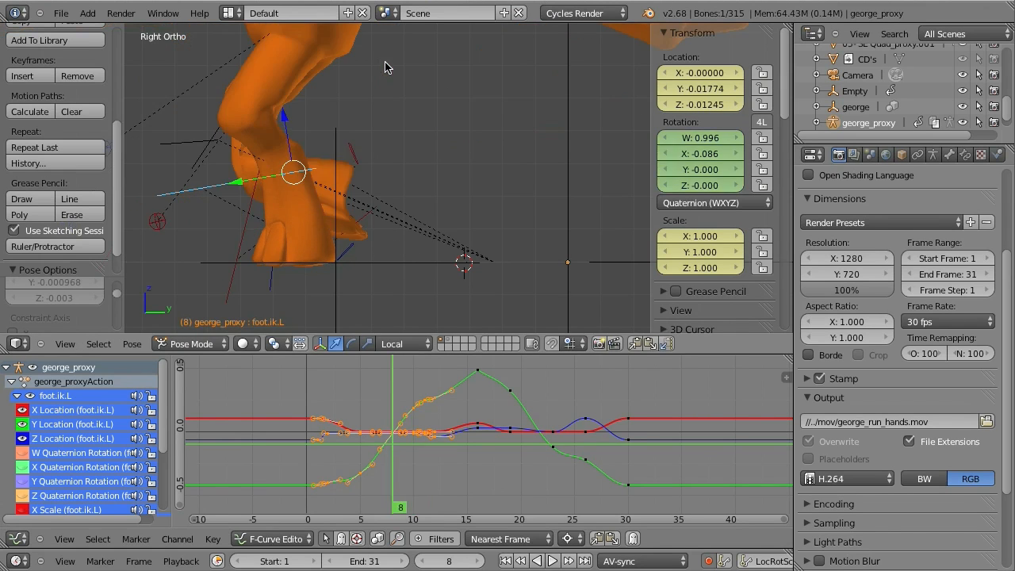
Go to frame 12 and calculate the motion path of foot.ik.L.
key("Up")
key("Up")
key("Up")
key("Up")
key("Down")
middle_click_drag(314, 218, 500, 229, "shift")
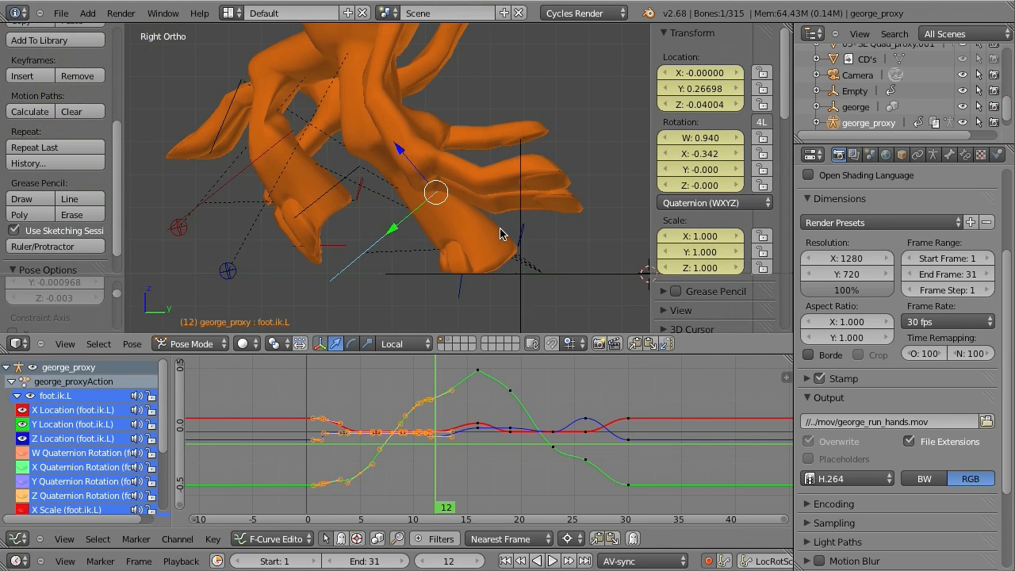
left_click(42, 113)
left_click(104, 127)
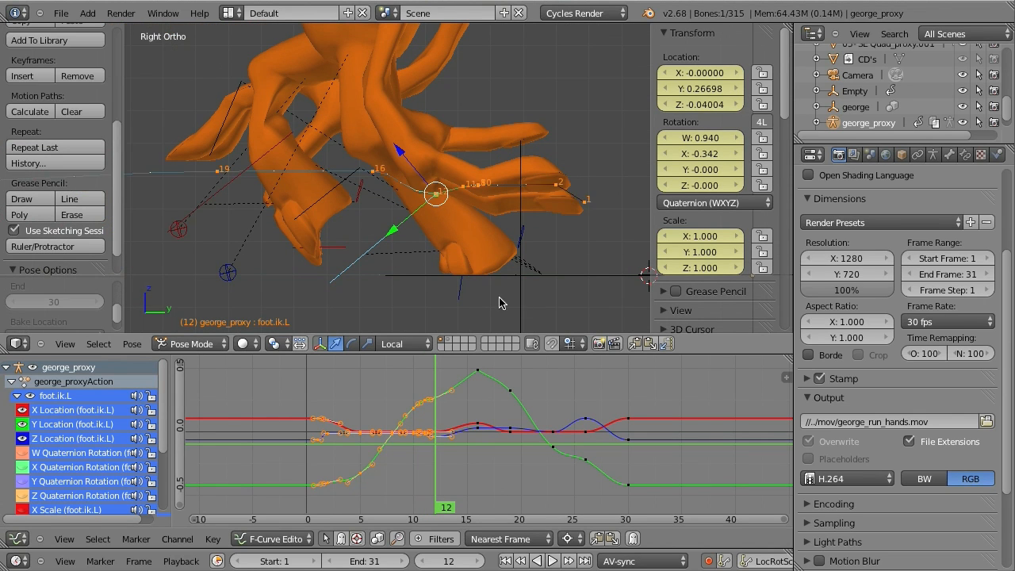
Move foot.ik.L at frame 16 to smooth the arc of its motion path.
middle_click_drag(501, 301, 567, 313, "shift")
left_click_drag(437, 413, 479, 417)
key("g")
left_click(503, 245)
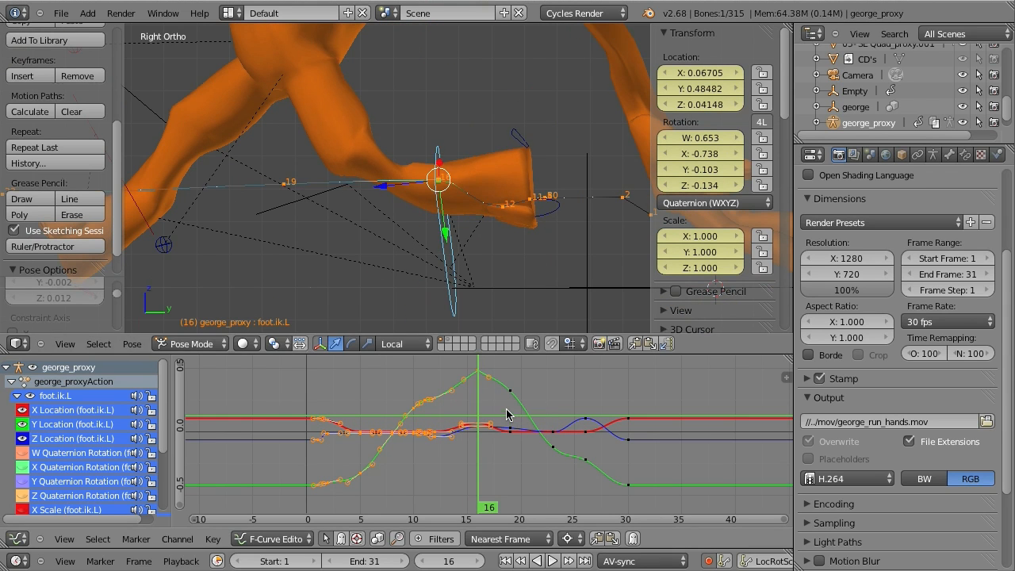
Adjust the pose of foot.ik.L at frame 19 to smooth the back-swing arc of its motion path.
left_click(509, 415)
middle_click_drag(387, 210, 433, 241, "shift")
key("g")
left_click(431, 221)
key("r")
left_click(483, 215)
key("r")
left_click(483, 216)
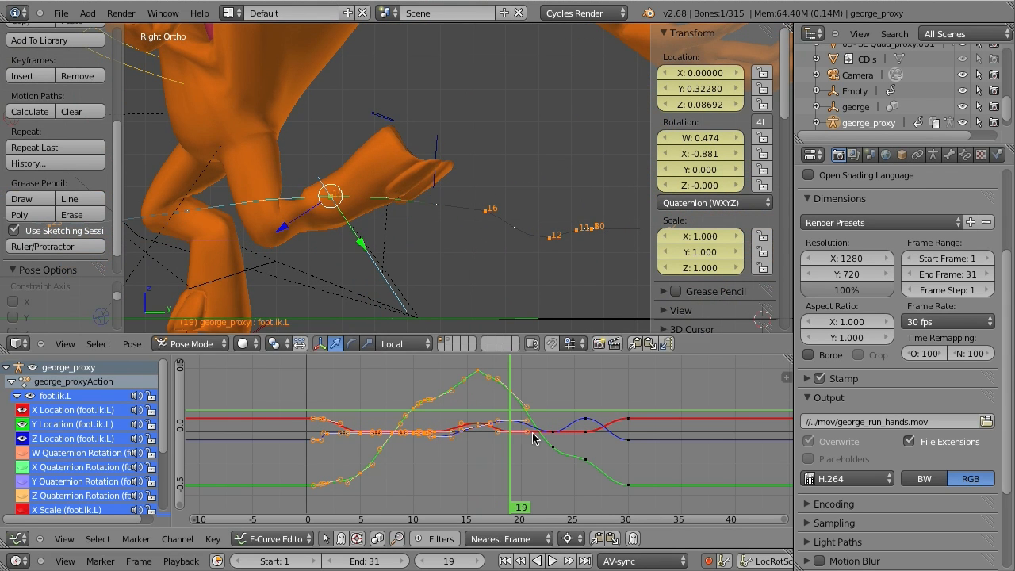
Reposition foot.ik.L at frames 23 and 26 to smooth the forward-swing arc of its motion path.
left_click(552, 418)
middle_click_drag(344, 246, 504, 248, "shift")
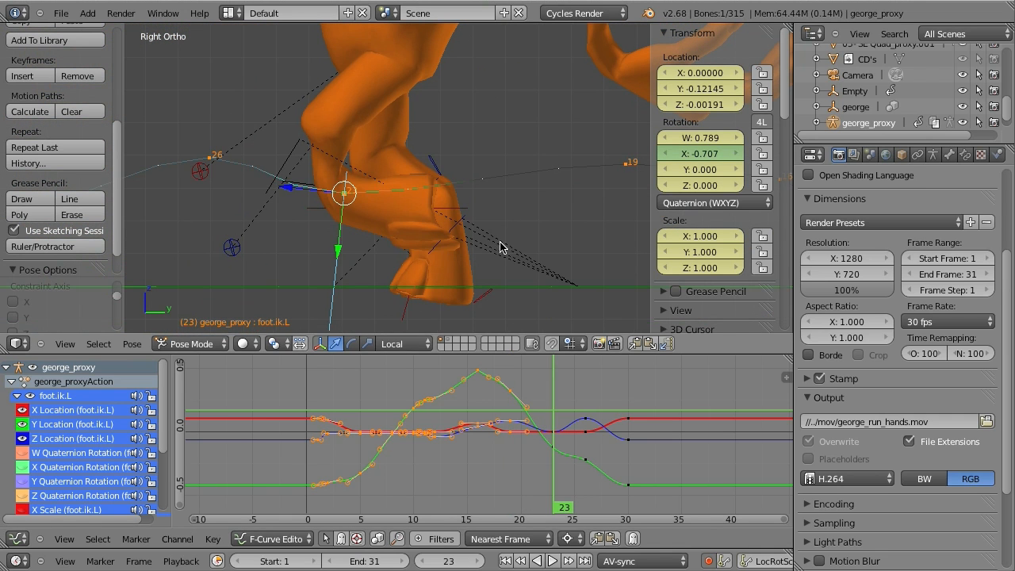
left_click(585, 453)
key("r")
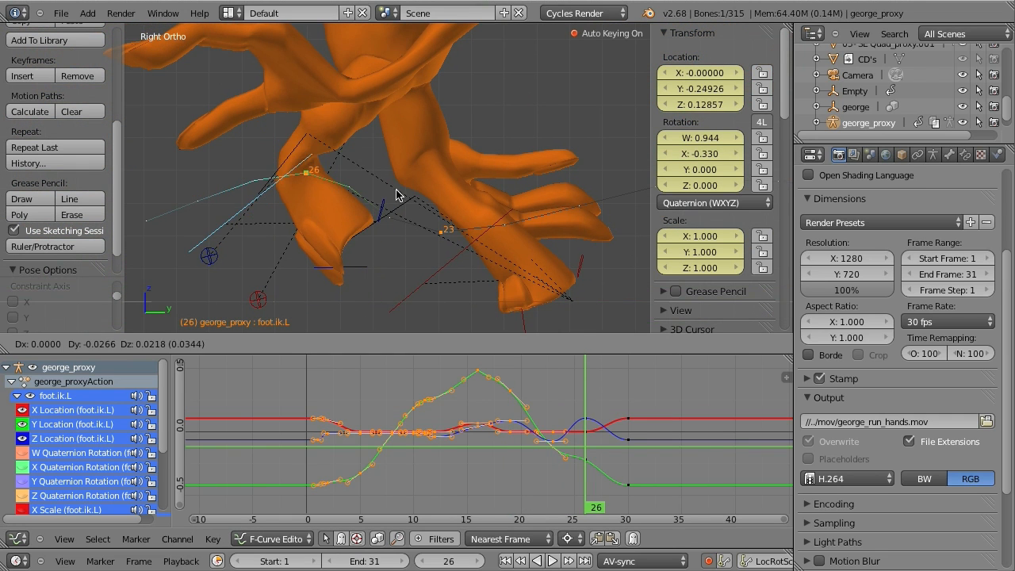
left_click(403, 211)
key("g")
left_click(408, 211)
Go to frame 30 and select only the foot.ik.L location keyframes there.
left_click(627, 452)
key("Up")
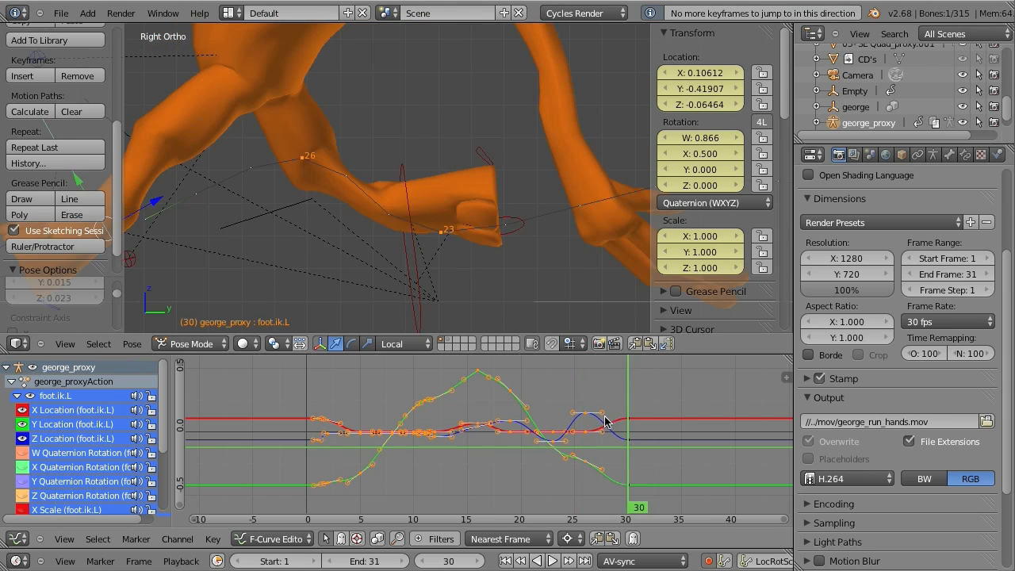
left_click_drag(605, 423, 355, 434)
left_click(629, 432)
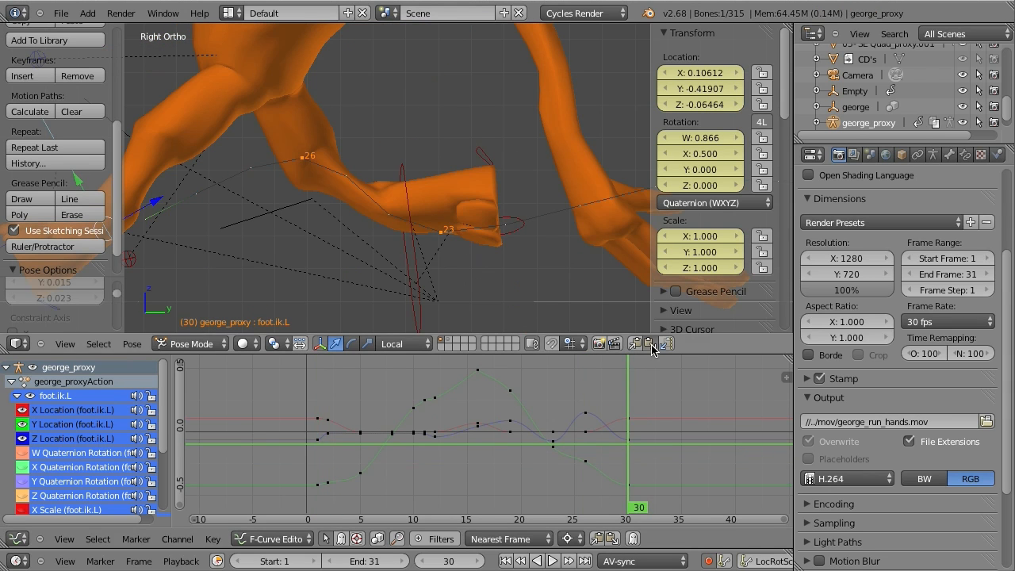
right_click(629, 436, "alt")
Step through frames 1 to 7 and back, examining how the left foot lands against the ground marker.
left_click(328, 455)
middle_click_drag(623, 315, 488, 245, "shift")
key("Left")
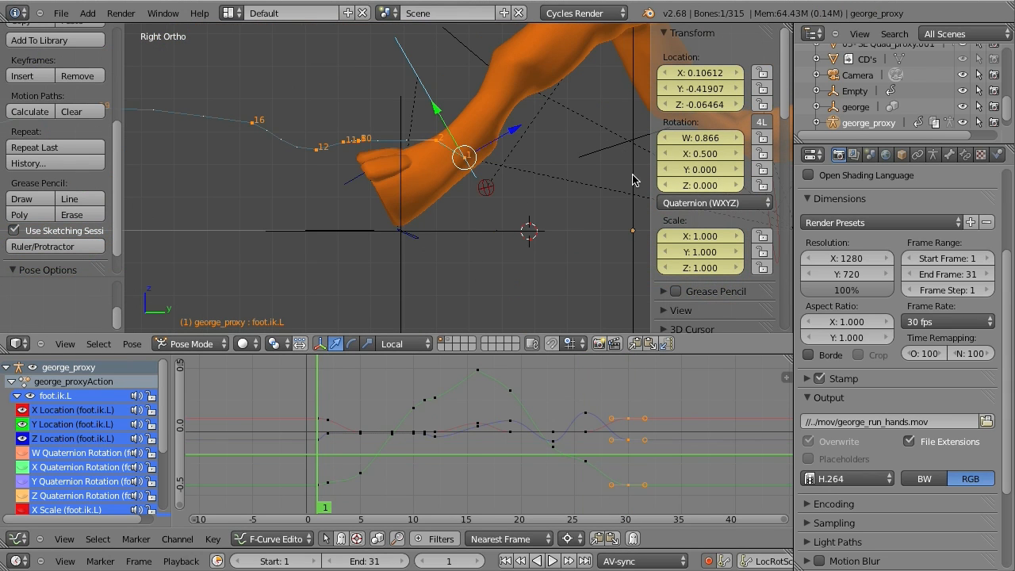
key("Right")
key("Right")
key("Right")
key("Right")
key("Right")
key("Right")
key("Right")
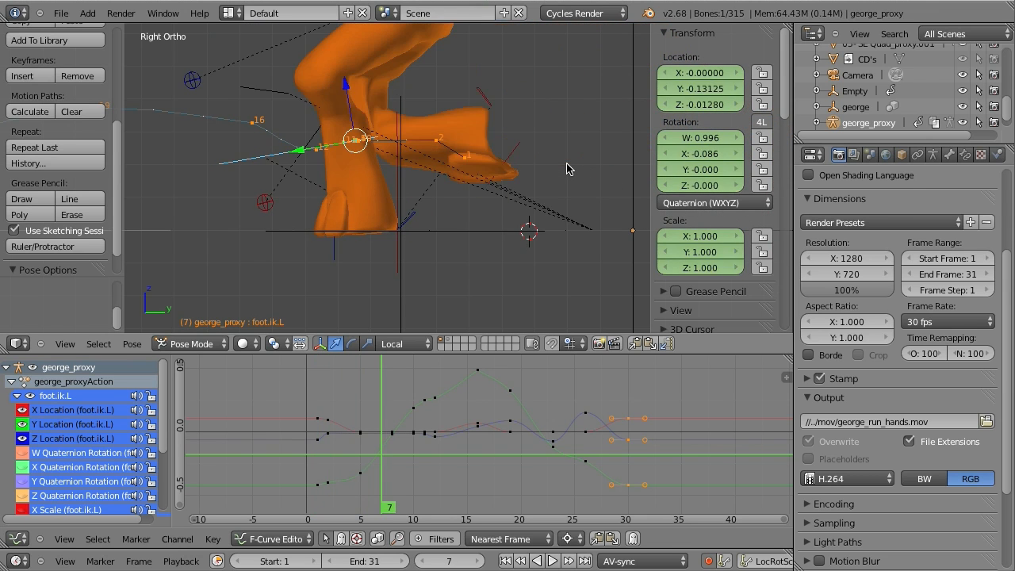
key("Left")
key("Left")
key("Left")
key("Left")
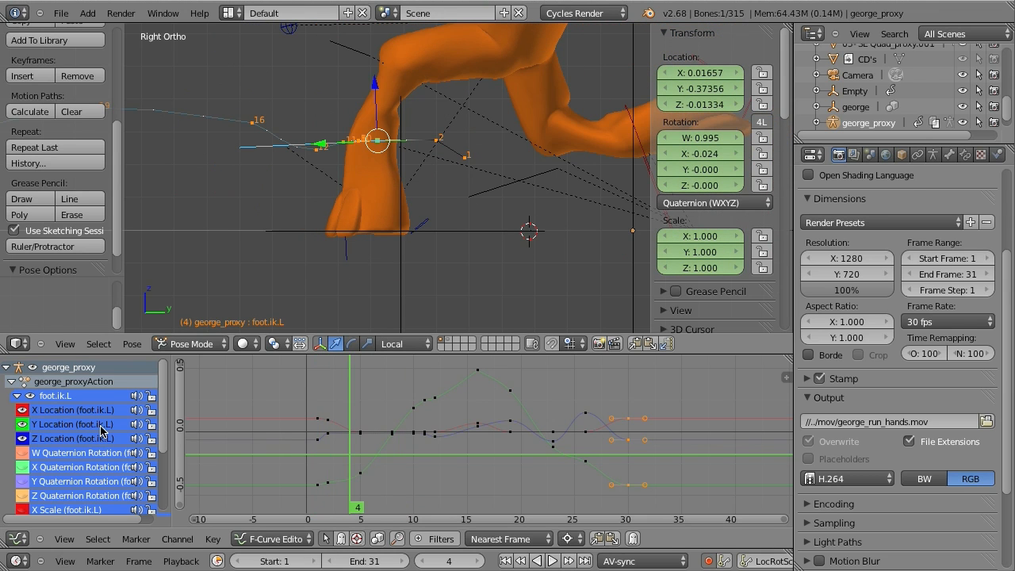
Isolate the foot.ik.L Y Location curve and move the foot at frame 3 to line the heel up with the marker.
scroll(347, 479, "up", 6)
key("Left")
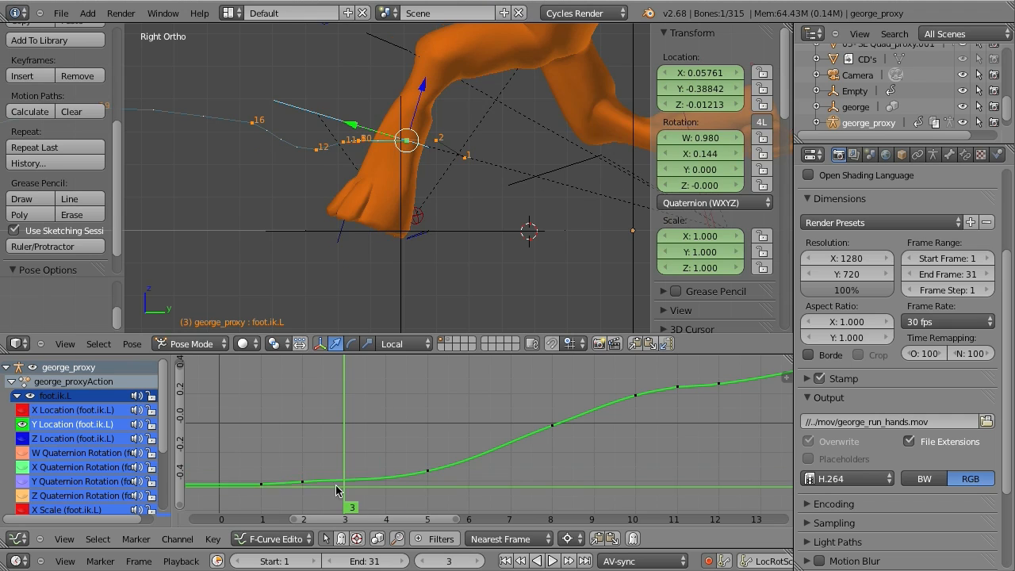
key("Left")
key("Right")
key("g")
left_click(478, 153)
key("Right")
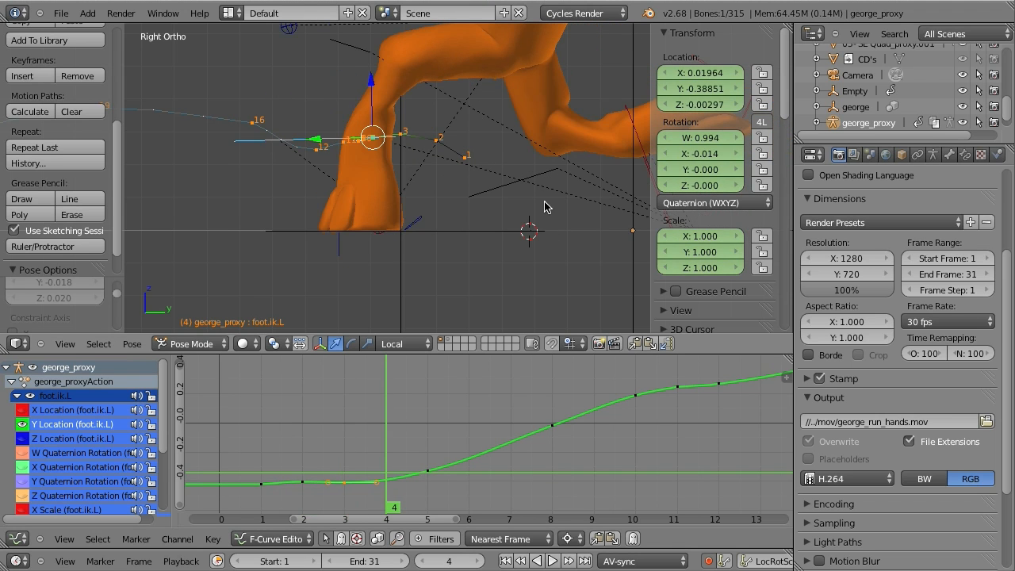
Straighten the foot.ik.L Y Location curve between frames 5 and 10 by giving its keyframes Vector handles.
key("Right")
key("Right")
key("Right")
key("Right")
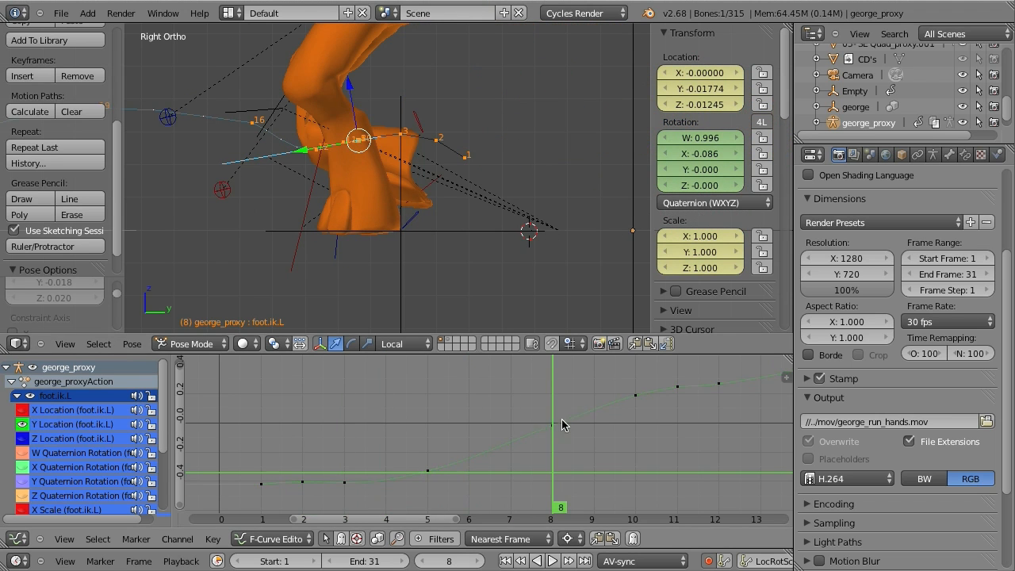
right_click(555, 424)
right_click(430, 473, "shift")
key("v")
left_click(431, 479)
left_click_drag(433, 476, 594, 474)
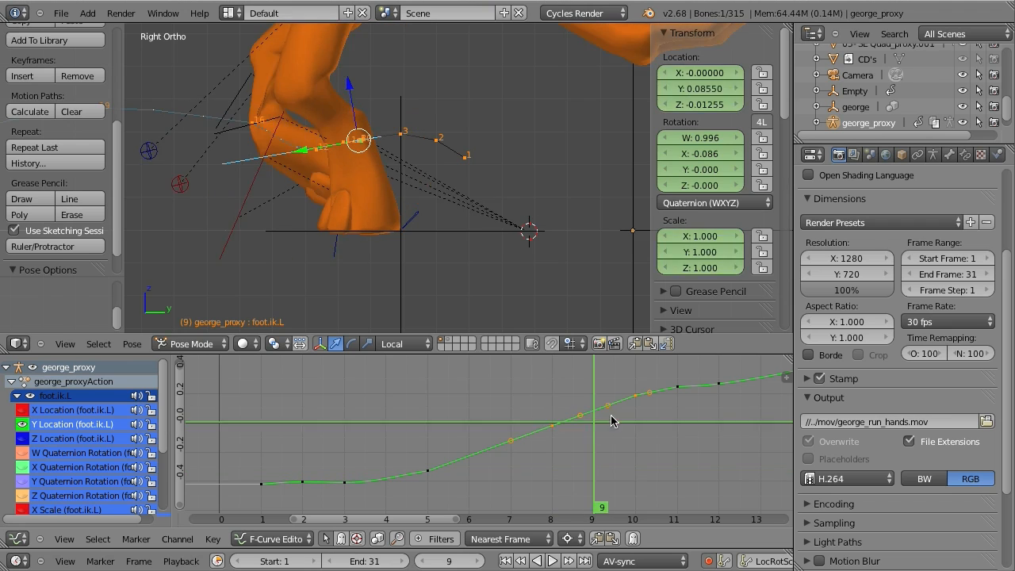
Move foot.ik.L at frame 4 so the heel stays on the ground marker.
left_click_drag(594, 417, 386, 215)
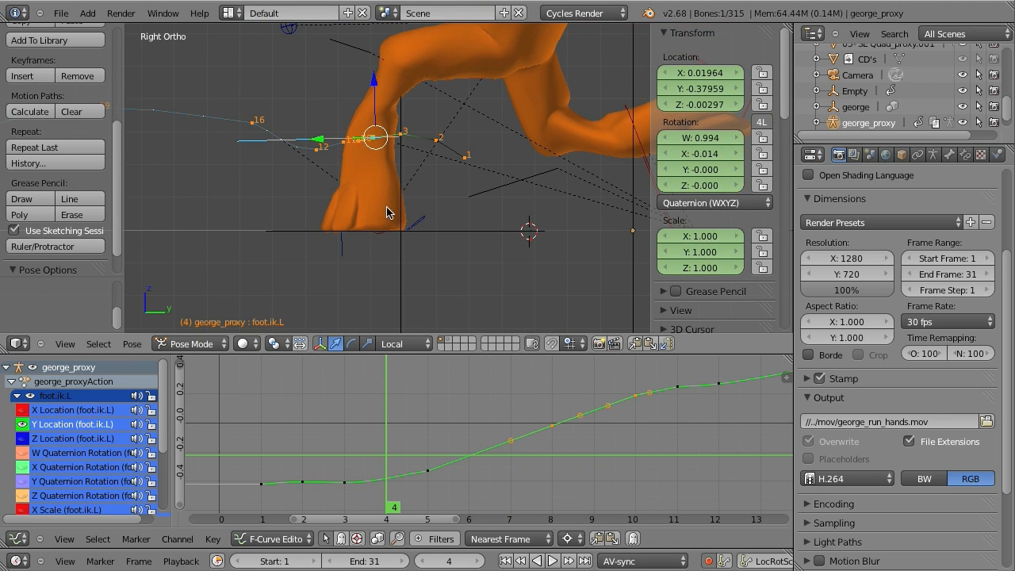
key("g")
left_click(416, 227)
Step back and forth through frames 1 to 17 and check the planted left foot for sliding.
key("Left")
key("Right")
key("Right")
key("Right")
key("Right")
key("Right")
key("Right")
key("Right")
key("Right")
key("Right")
key("Right")
key("Right")
key("Right")
key("Right")
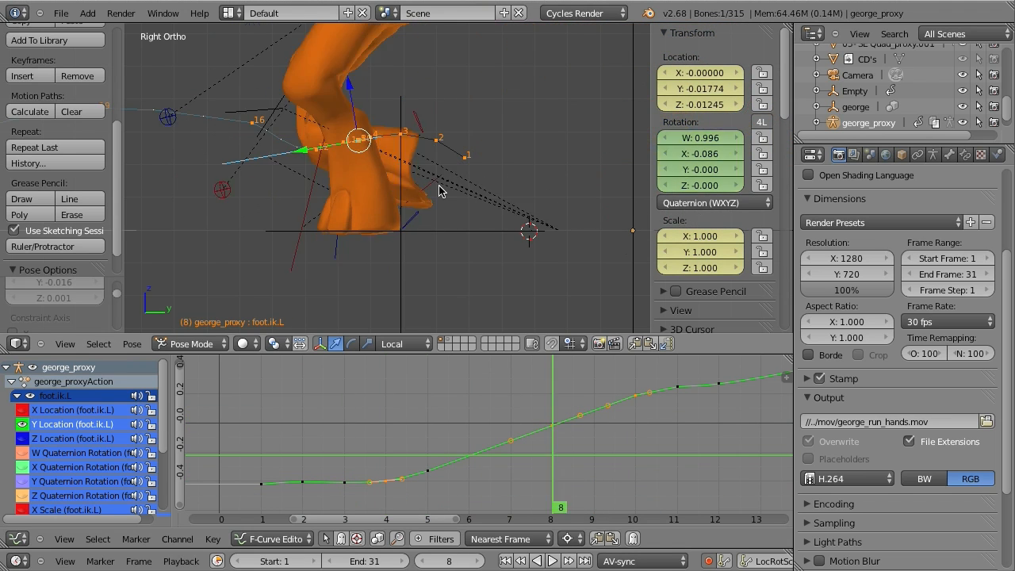
key("Left")
key("Left")
key("Left")
key("Left")
key("Left")
key("Left")
key("Left")
key("Right")
key("Right")
key("Right")
key("Right")
key("Right")
key("Right")
key("Right")
key("Right")
key("Right")
key("Right")
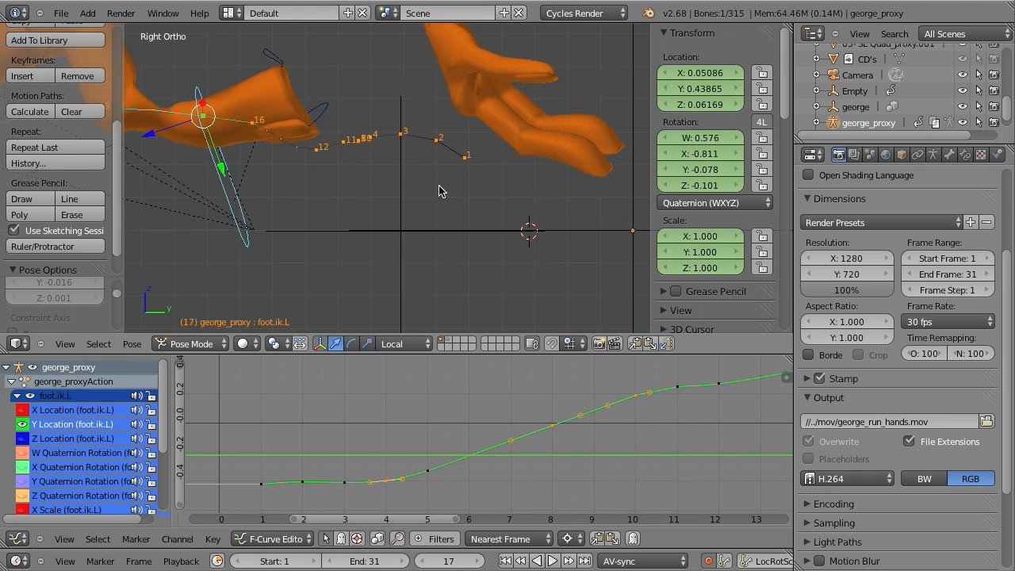
Select the toe.L bone and rotate it at frame 5 so the toes rest on the ground.
left_click(353, 474)
left_click_drag(353, 482, 717, 470)
middle_click_drag(698, 463, 618, 413, "ctrl")
right_click(340, 252)
key("a")
left_click_drag(288, 417, 433, 425)
key("r")
left_click(500, 237)
Key toe.L unbent at frame 4 and compare it with the neighbouring frames.
key("Left")
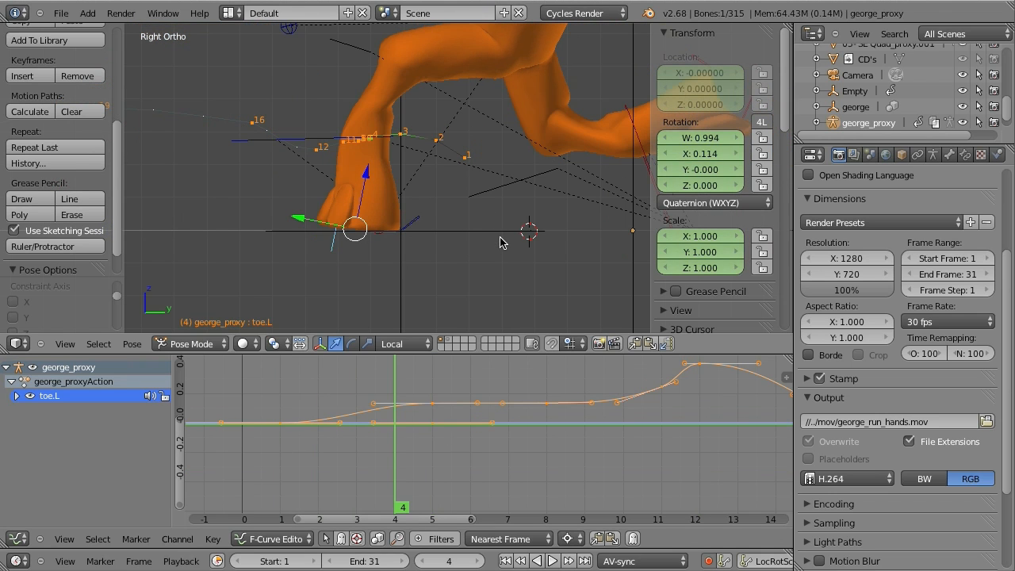
key("Right")
key("Left")
key("Left")
key("Right")
key("Right")
key("Right")
key("Right")
key("Right")
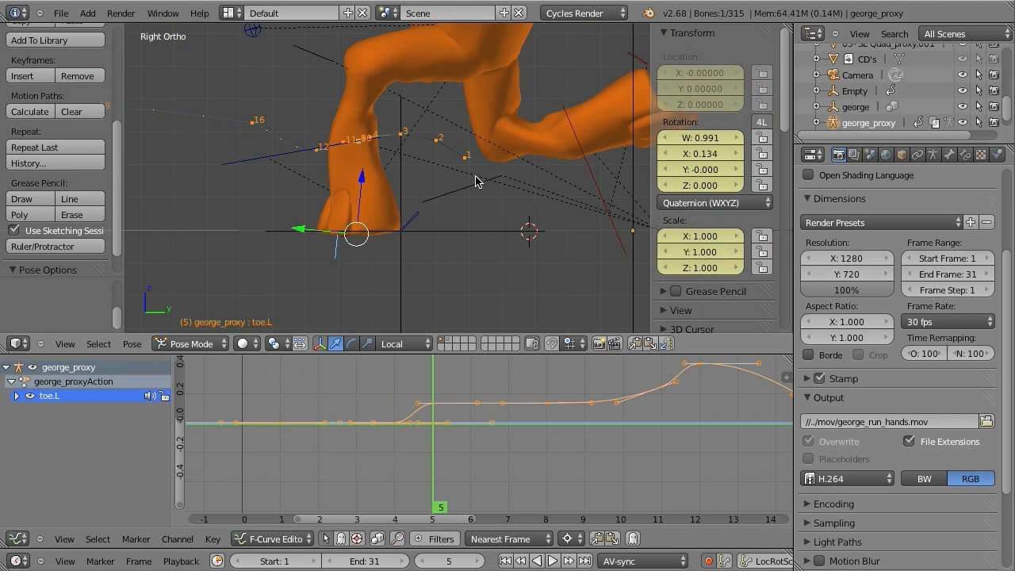
Compare the planted left foot around frames 5 to 8 and rotate toe.L slightly at frame 8 so the toes rest on the ground.
left_click(115, 261)
key("Left")
key("Right")
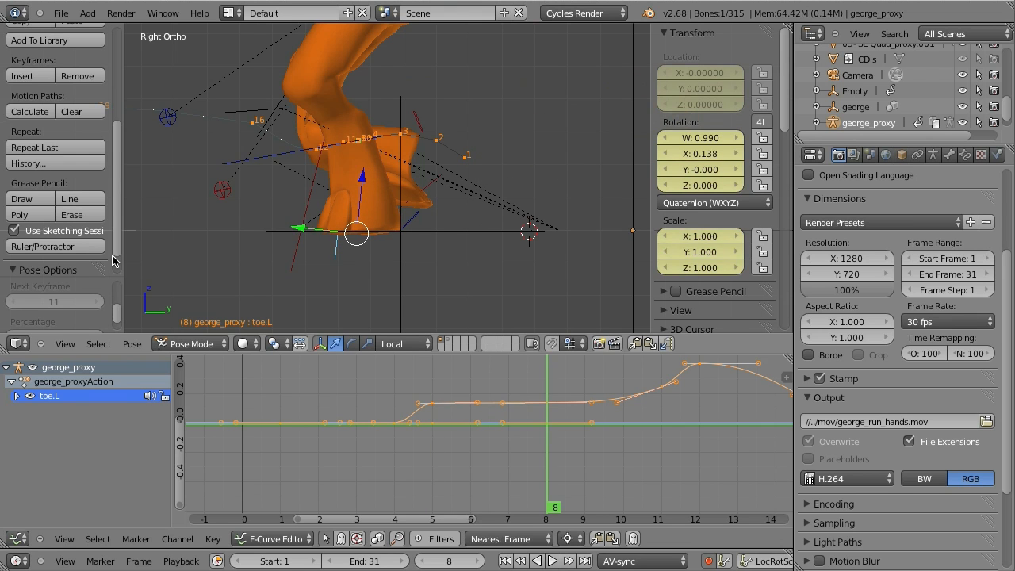
key("Left")
key("Right")
key("Right")
left_click(549, 431)
key("r")
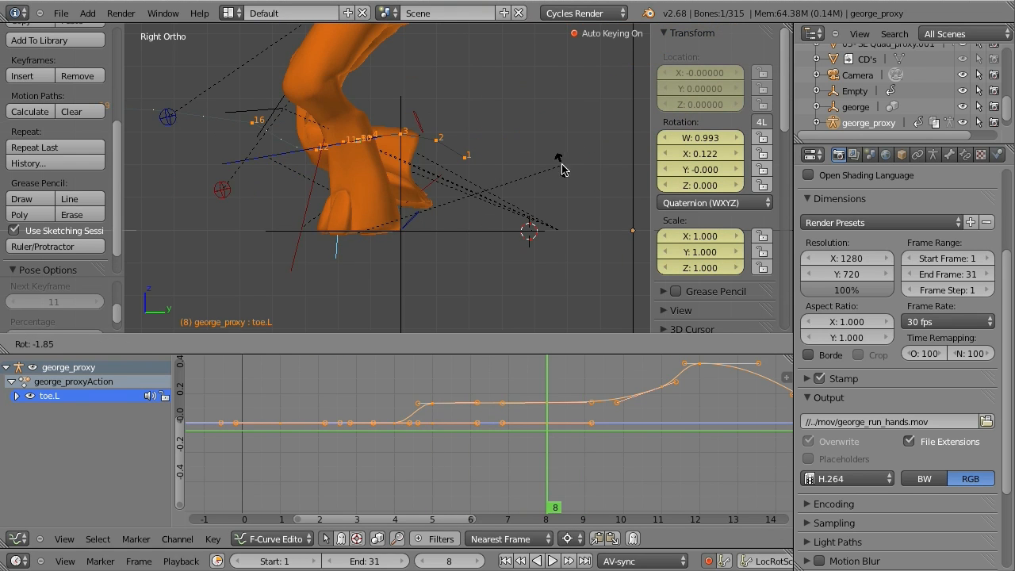
left_click(545, 105)
Check the toe motion through frame 11 and key toe.L at frame 10 with the toes still flat on the ground.
key("Left")
key("Left")
key("Left")
key("Right")
key("Right")
key("Right")
key("Right")
key("Right")
key("Right")
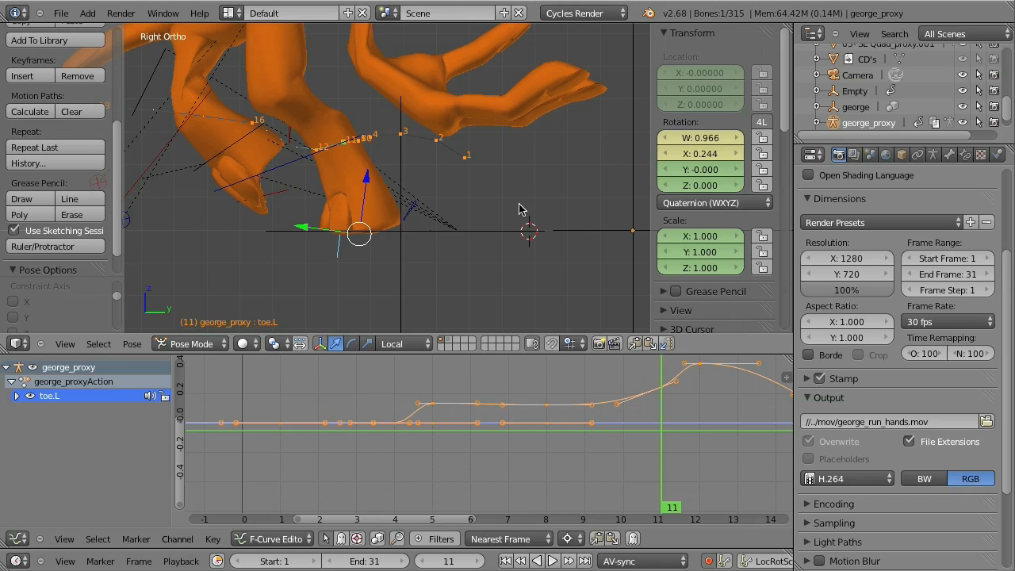
key("Left")
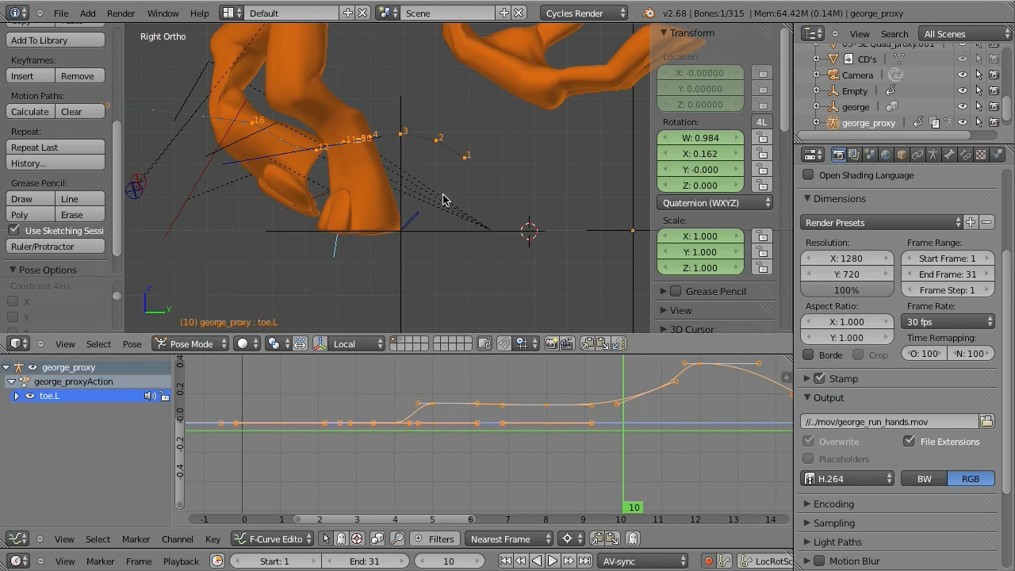
left_click(39, 310)
Rotate toe.L at frame 11 to a quaternion X of about 0.197 so the toes stay on the ground.
key("Left")
key("Right")
key("Right")
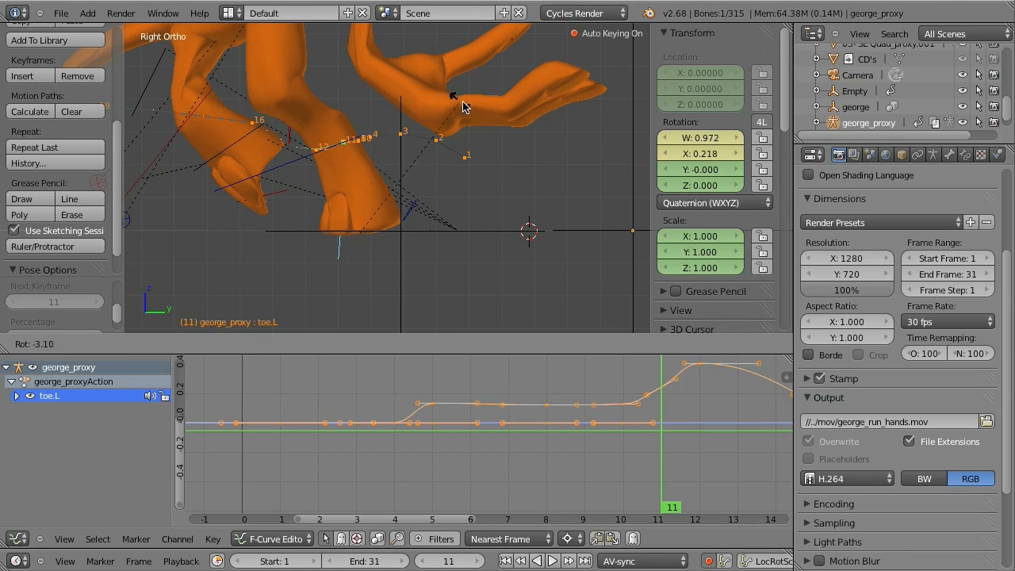
left_click(464, 107)
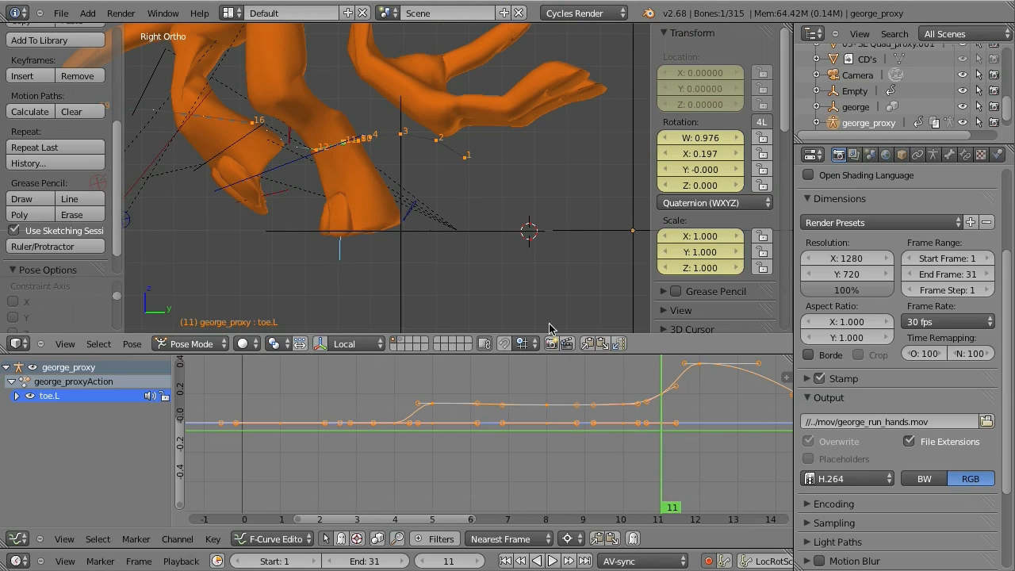
key("a")
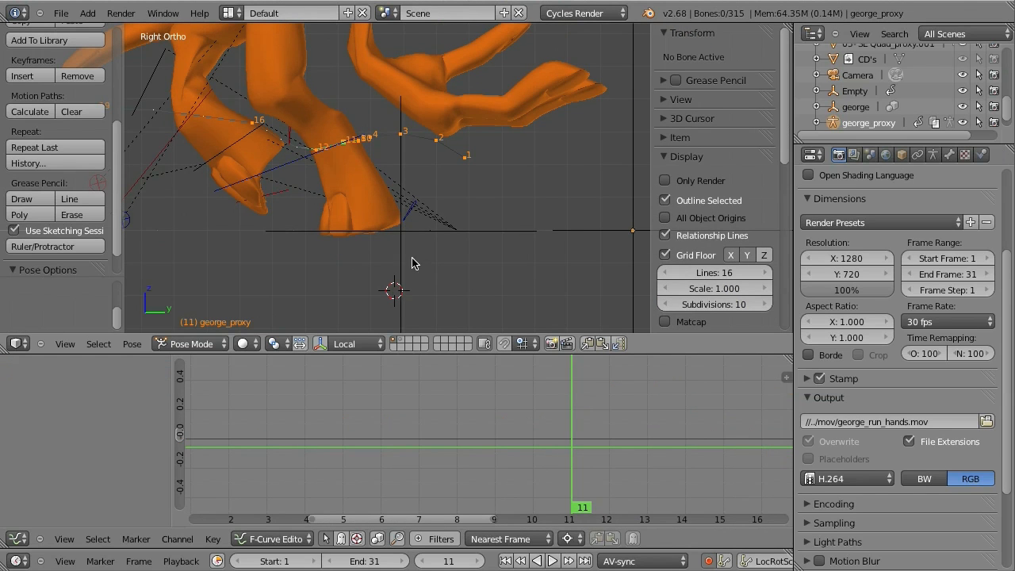
key("a")
right_click(335, 278)
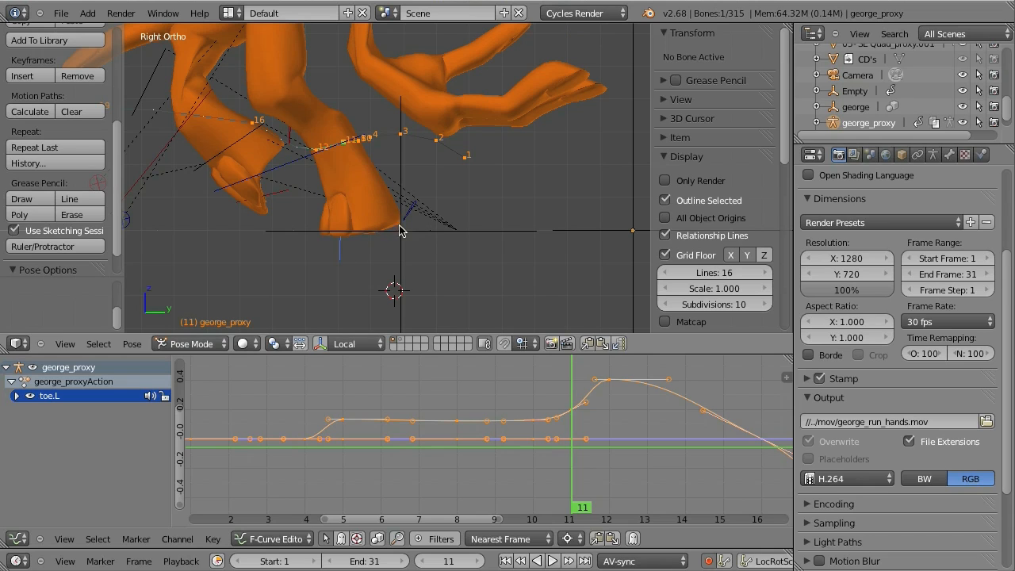
right_click(406, 229)
key("g")
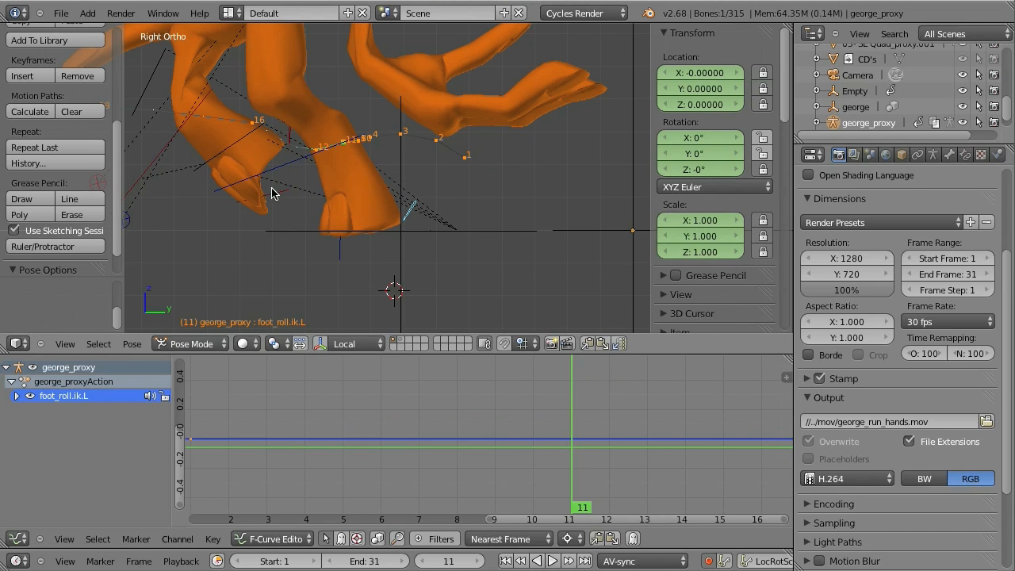
left_click(284, 191)
key("r")
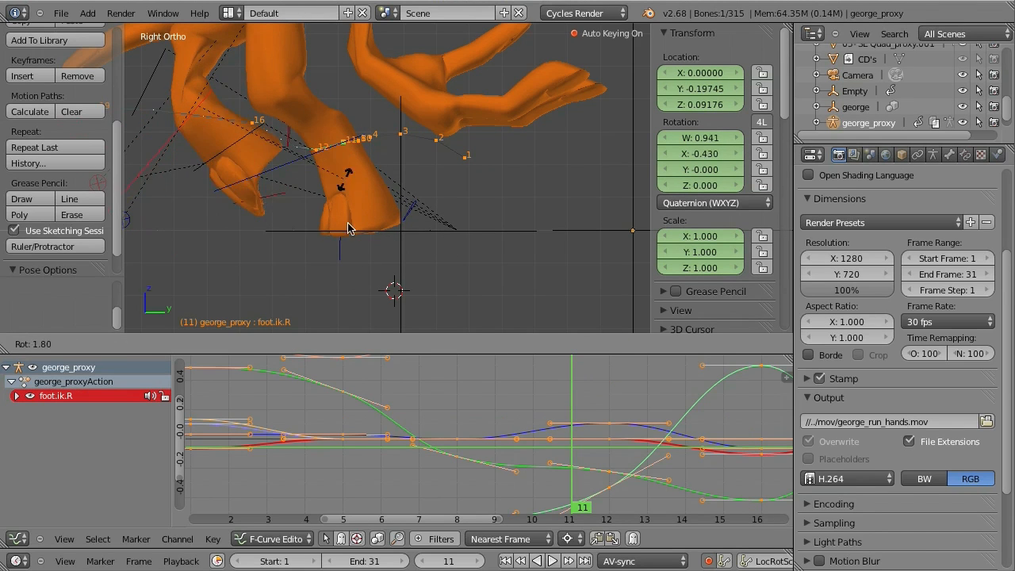
left_click(347, 222)
right_click(337, 258)
key("r")
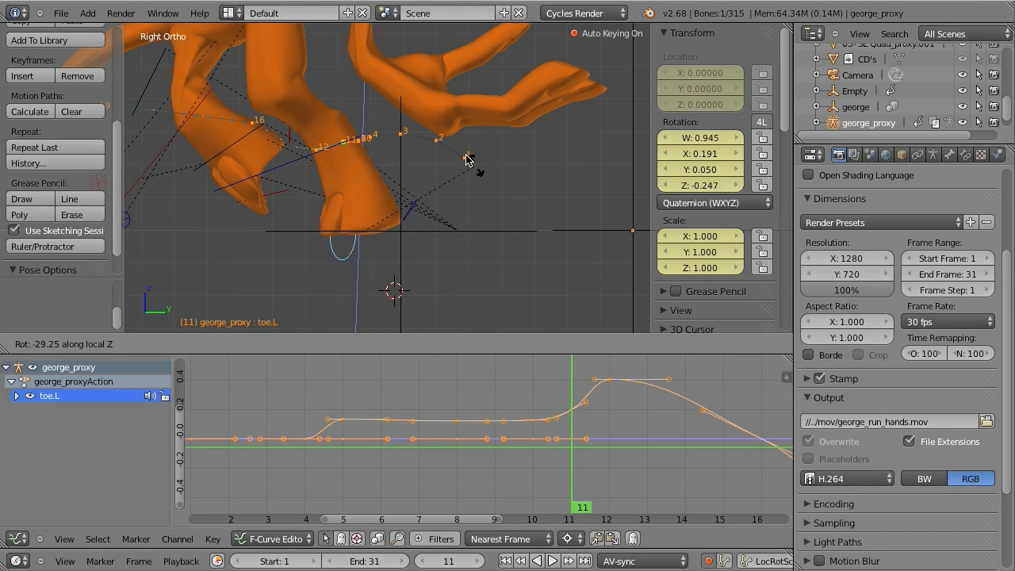
right_click(463, 228)
Adjust toe.L's rotation at frames 11, 12 and 13 so the toes bend as the foot pushes off the ground.
key("Right")
key("Left")
key("Left")
key("Right")
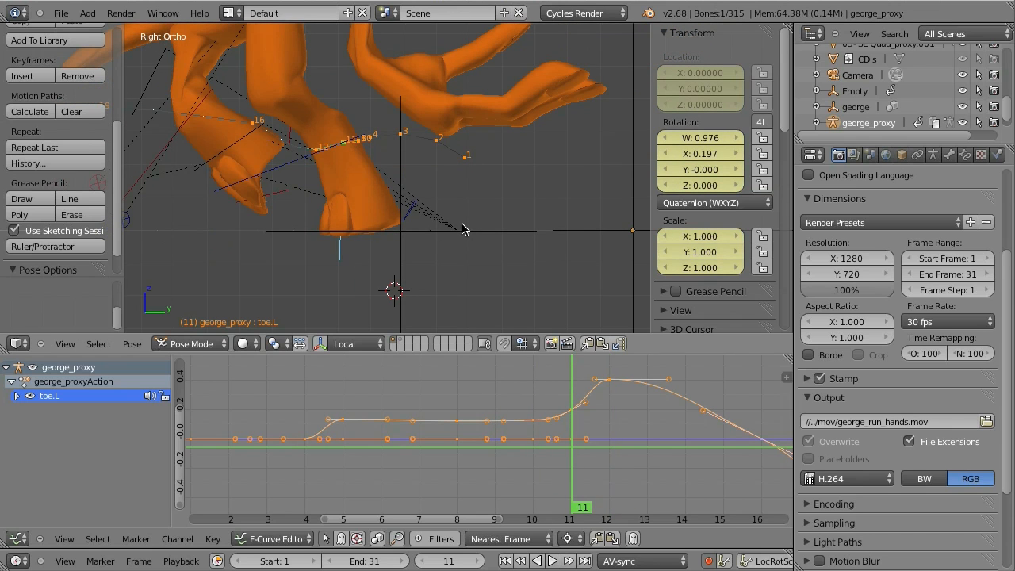
right_click(478, 143)
key("Right")
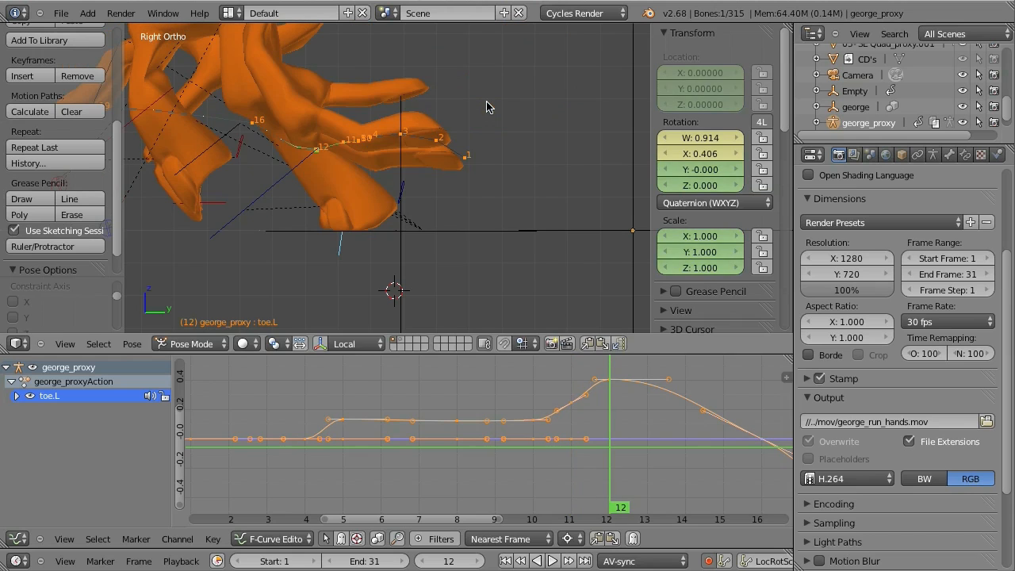
left_click(457, 127)
key("Right")
left_click(471, 132)
Rotate toe.L at frames 14, 15 and 16 so the toes unbend and trail behind the lifting foot.
key("Right")
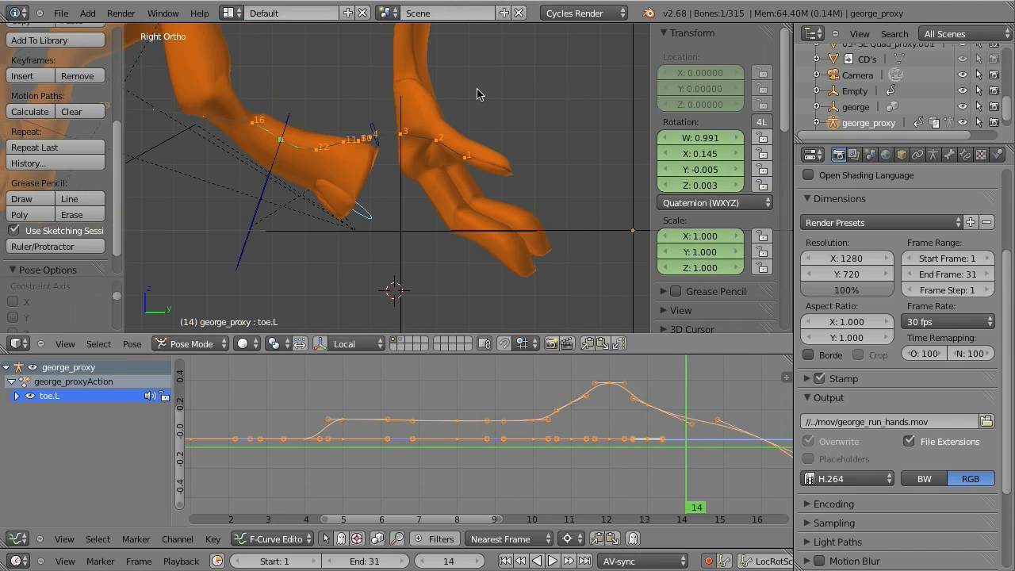
left_click(464, 90)
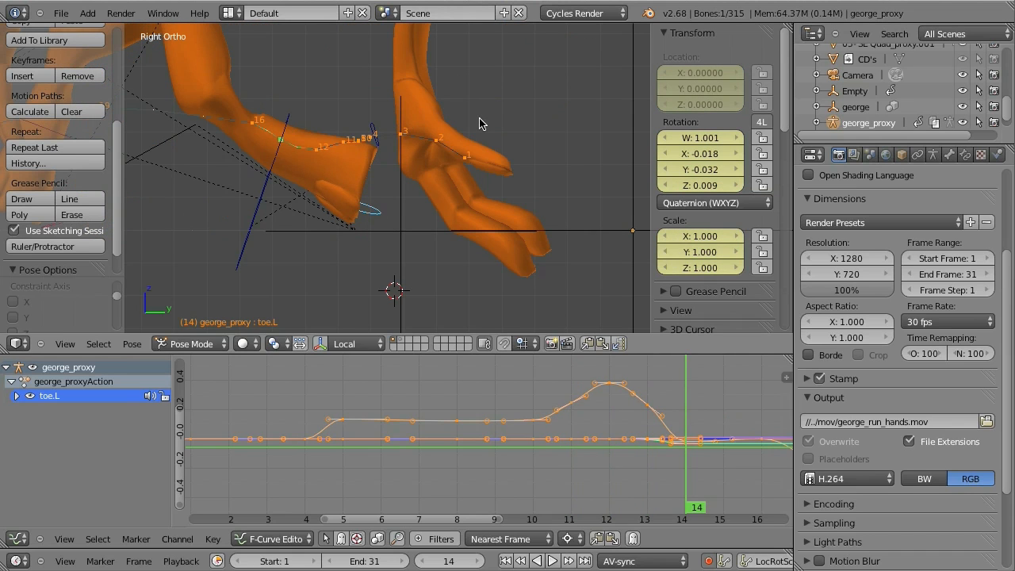
left_click(535, 202)
key("Right")
key("r")
left_click(429, 187)
key("Right")
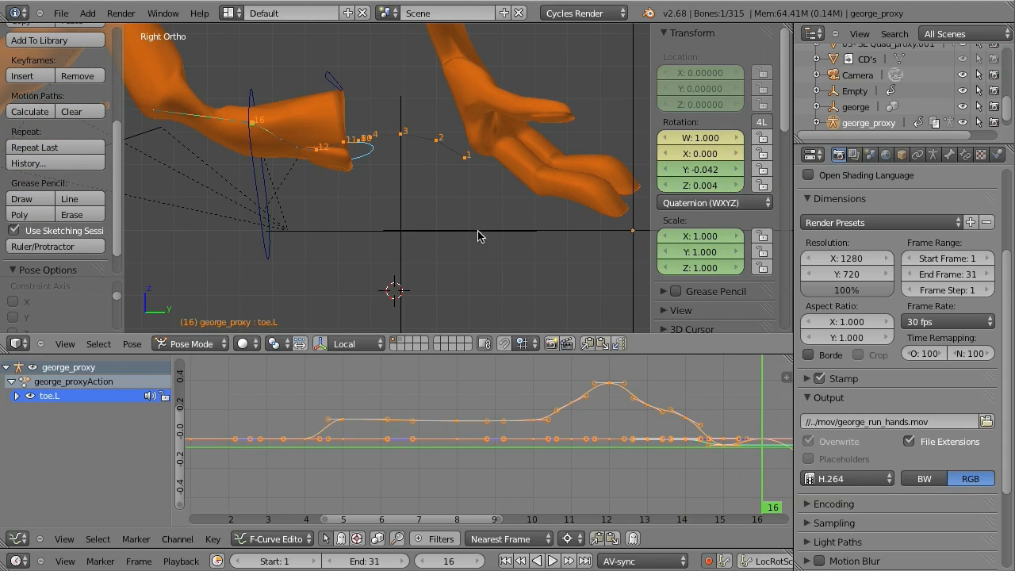
key("r")
left_click(588, 450)
Delete toe.L's keyframe at frame 14 to smooth its rotation curve, and scrub to frame 17 to check.
left_click_drag(562, 397, 545, 445)
key("x")
left_click(555, 440)
left_click_drag(555, 439, 687, 491)
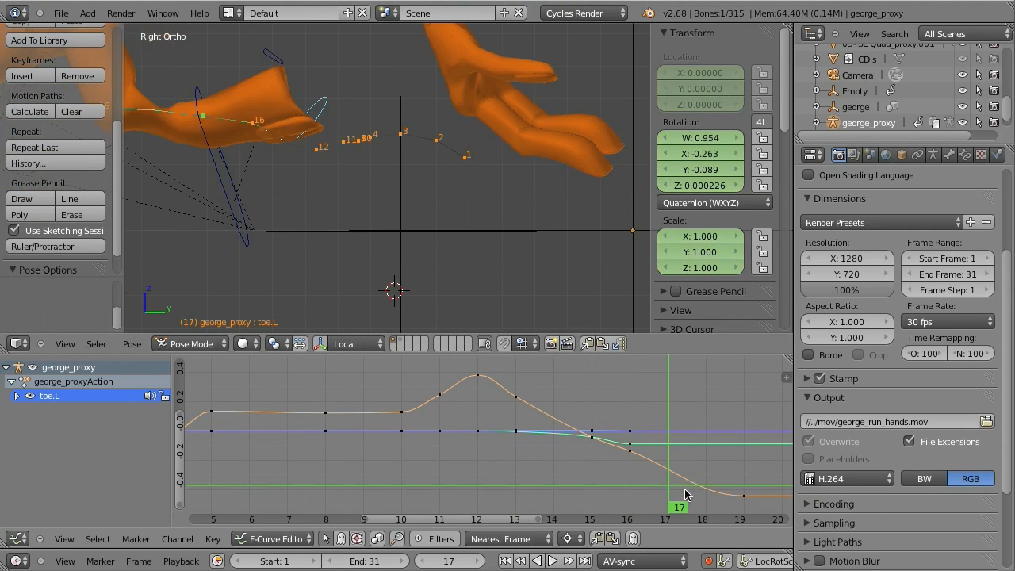
Rotate toe.L at frame 22 to a quaternion X of about -0.469 so the toes trail during the swing.
middle_click_drag(245, 228, 399, 268, "shift")
middle_click_drag(471, 427, 368, 416, "ctrl")
left_click_drag(541, 474, 612, 485)
middle_click_drag(271, 171, 543, 186, "shift")
key("r")
left_click(566, 251)
middle_click_drag(534, 457, 515, 427)
left_click_drag(516, 432, 598, 483)
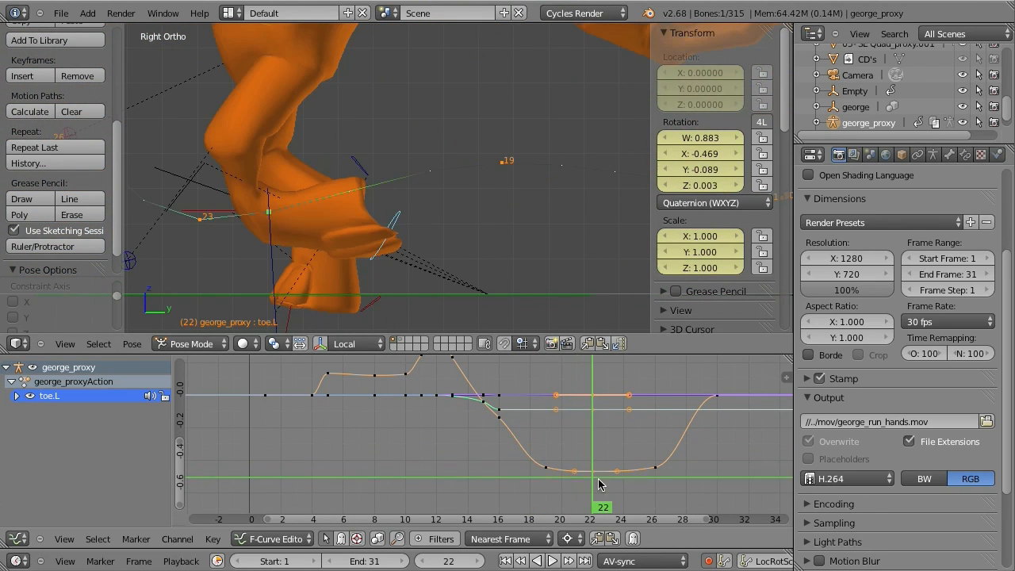
Scrub through the run cycle to check the left toe motion and save the file over the existing version.
middle_click_drag(598, 482, 545, 488)
left_click_drag(274, 403, 306, 398)
middle_click_drag(431, 238, 431, 243, "ctrl")
left_click_drag(301, 392, 649, 461)
left_click_drag(553, 456, 231, 417)
key("a")
key("a")
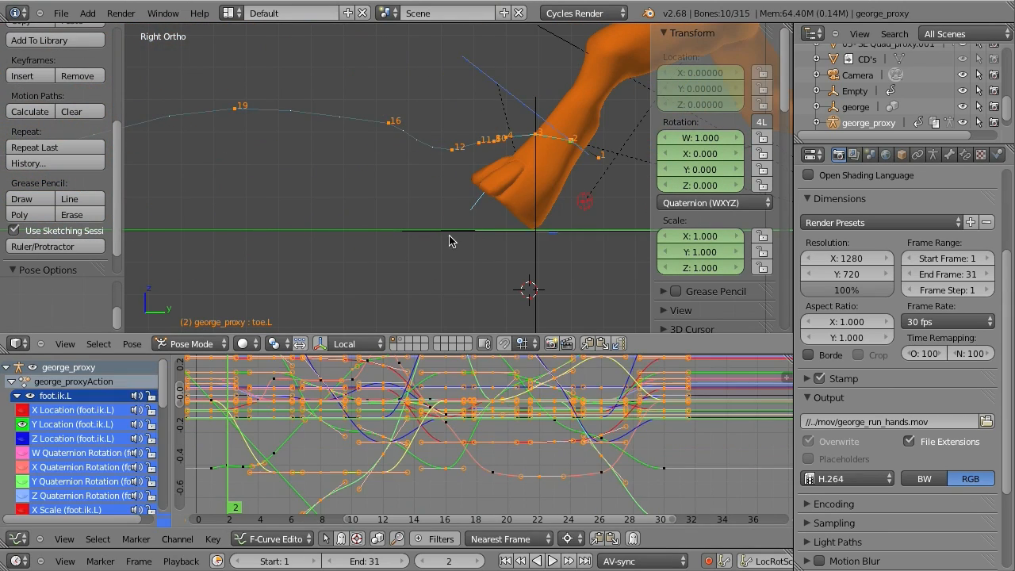
key("a")
middle_click_drag(490, 221, 420, 261, "shift")
key("ctrl+s")
left_click(419, 258)
Select knee_target.ik.L and move it at frames 5 and 8, to about X -0.02, Y 0.02, Z 0.14 on frame 8.
right_click(423, 45)
middle_click_drag(448, 171, 415, 194, "shift")
middle_click_drag(354, 262, 439, 293)
left_click_drag(341, 427, 315, 413)
middle_click_drag(428, 207, 467, 213)
key("g")
left_click(365, 333)
key("Up")
key("g")
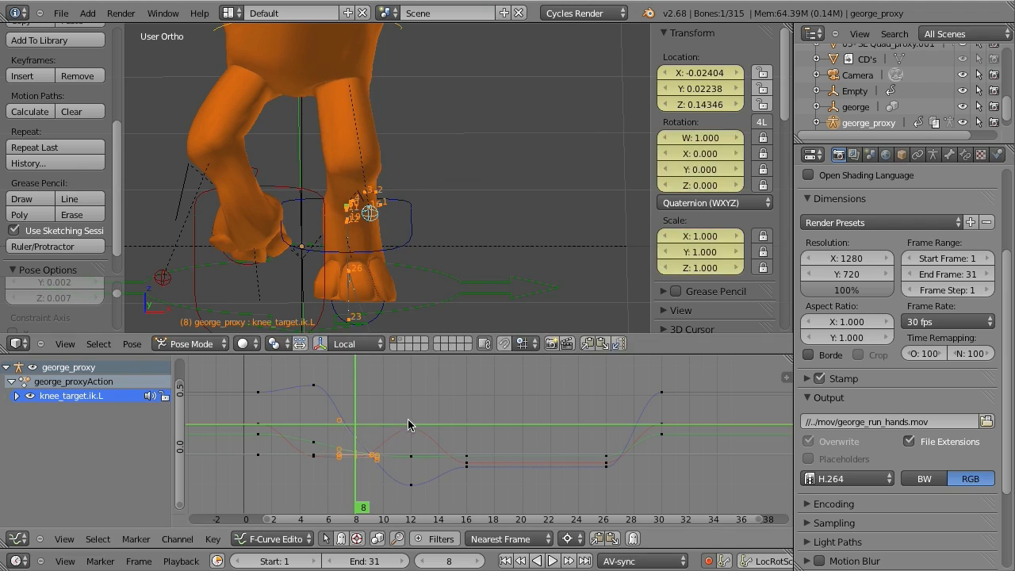
left_click(297, 238)
Move knee_target.ik.L at frames 12 and 16 to keep the left knee aligned with the leg.
key("Up")
key("g")
left_click(296, 238)
left_click(460, 424)
key("Up")
key("g")
left_click(514, 261)
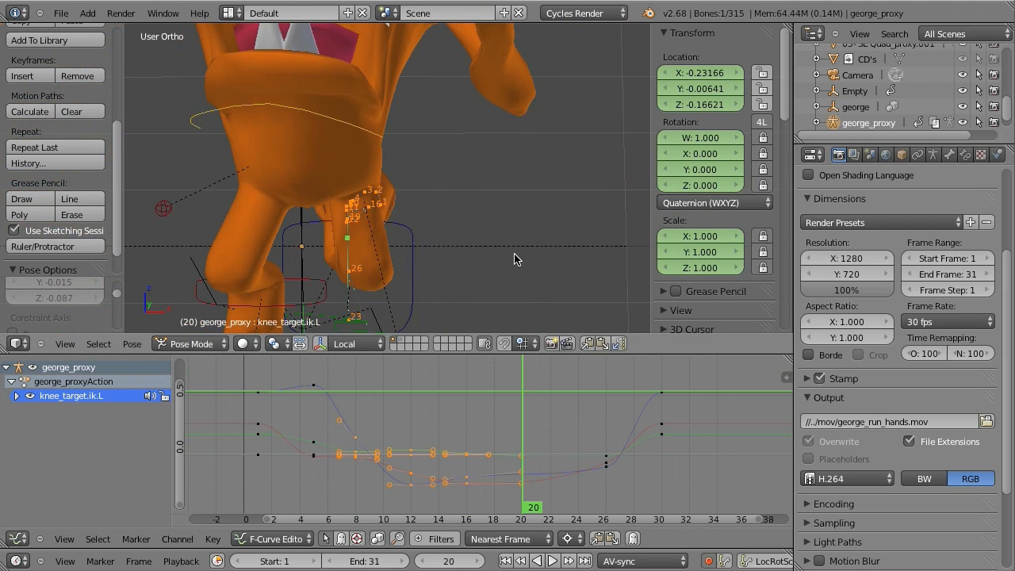
Move knee_target.ik.L at frame 26 to about X -0.07, Y 0.11, Z 0.43.
middle_click_drag(514, 261, 365, 223)
key("Up")
middle_click_drag(484, 277, 445, 317)
key("g")
left_click(476, 279)
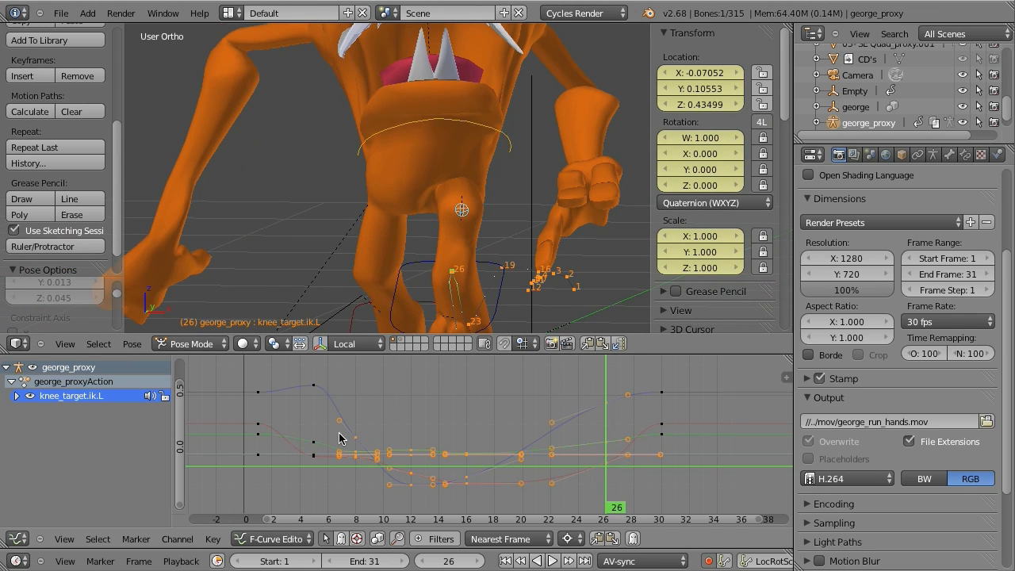
Move knee_target.ik.L at frame 1 to about X 0.08, Y 0.09, Z 0.55 and copy that key to frame 30.
key("shift+Left")
left_click_drag(364, 433, 254, 444)
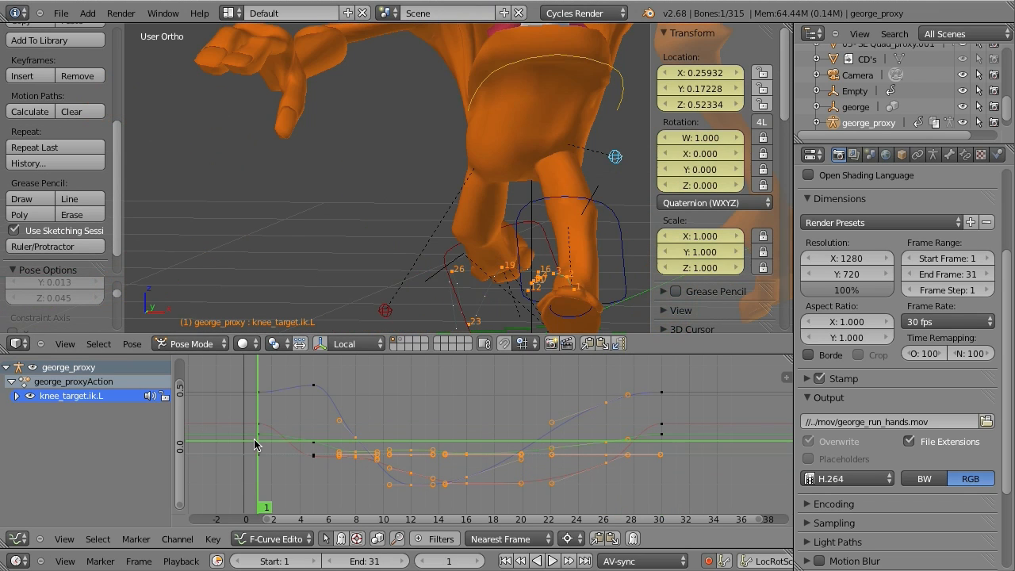
key("Up")
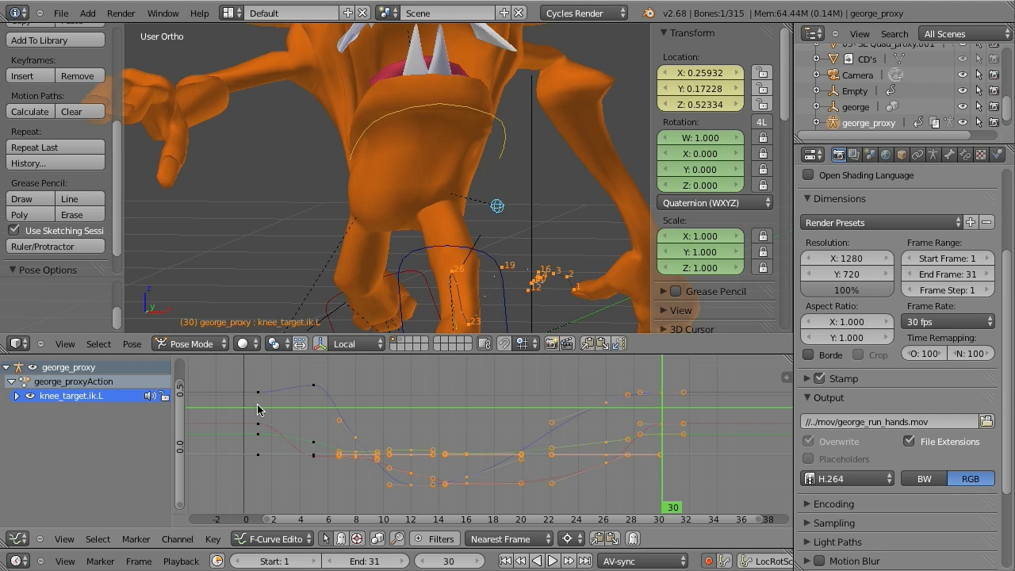
left_click_drag(257, 409, 258, 445)
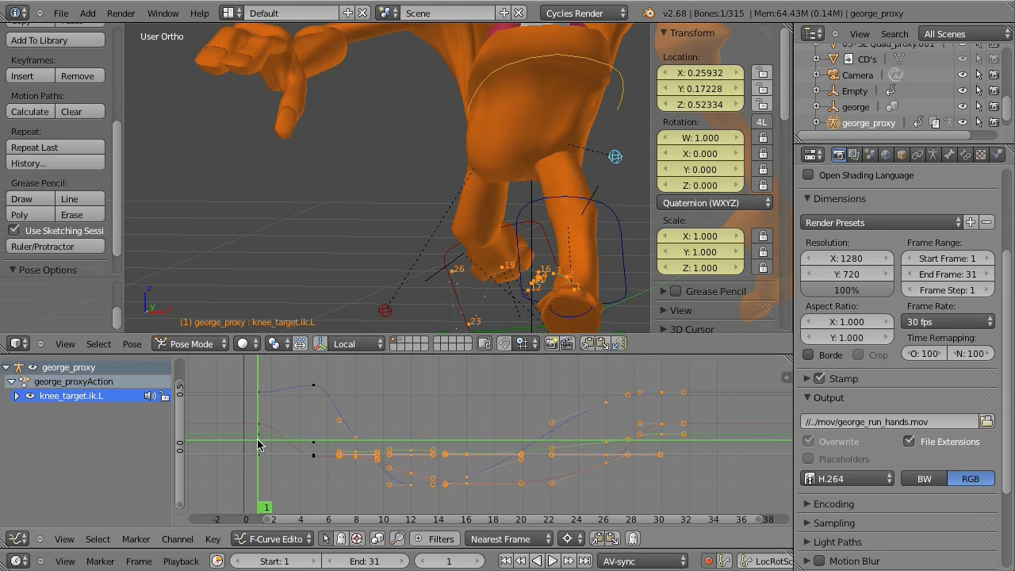
right_click_drag(616, 156, 563, 152)
mouse_move(274, 444)
left_mouse_down()
mouse_move(329, 444)
mouse_move(261, 452)
left_mouse_up()
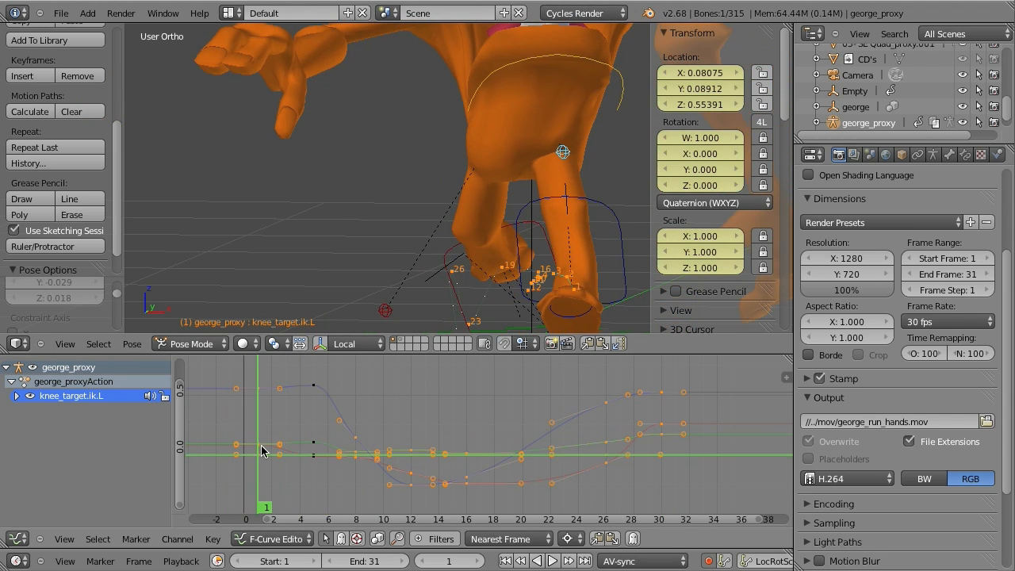
left_click_drag(661, 405, 575, 428)
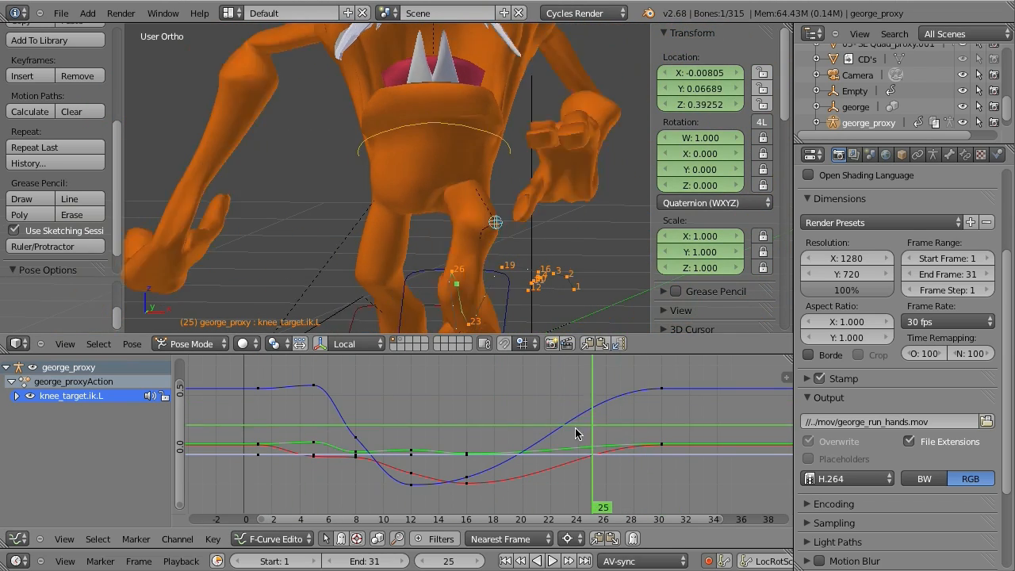
Move knee_target.ik.L at frame 24 to align the swinging left knee, and scrub through the cycle to check it.
middle_click_drag(508, 238, 456, 208)
key("g")
left_click(453, 210)
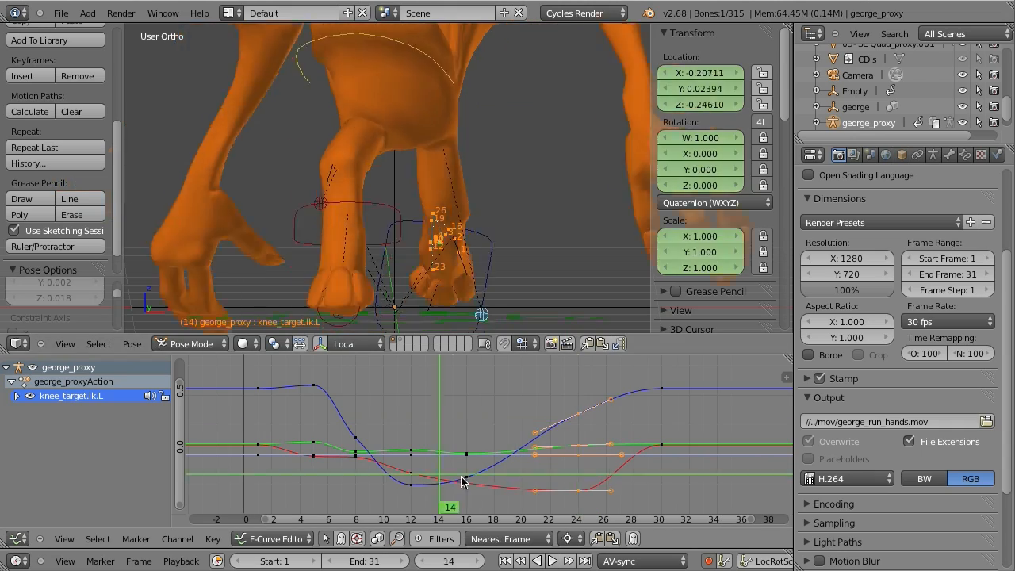
left_click_drag(579, 468, 661, 472)
left_click(620, 472)
Save the file over the existing version with the adjusted left knee target.
middle_click_drag(507, 238, 309, 259)
key("ctrl+s")
left_click(456, 225)
key("ctrl+s")
left_click(456, 224)
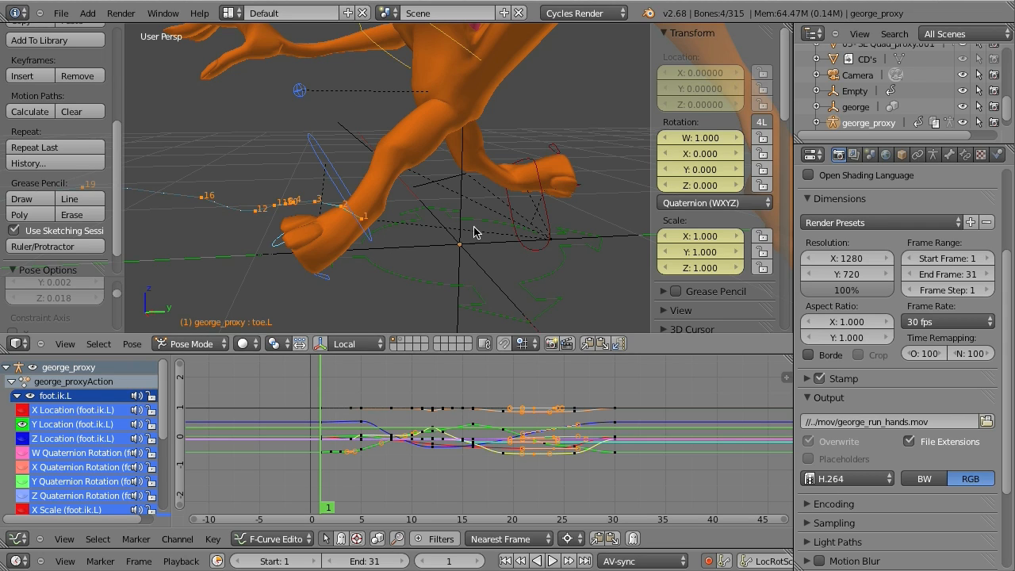
Reveal all hidden foot.ik.L channels in the Graph Editor and look over the left leg's curves.
middle_click_drag(474, 232, 349, 269)
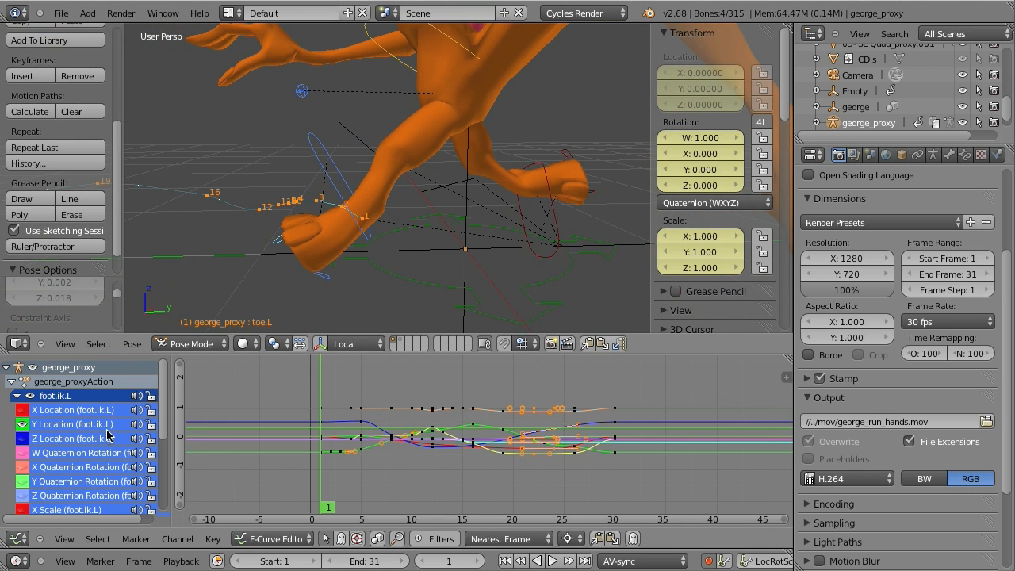
scroll(80, 416, "down", 4)
scroll(79, 417, "up", 4)
scroll(74, 417, "down", 3)
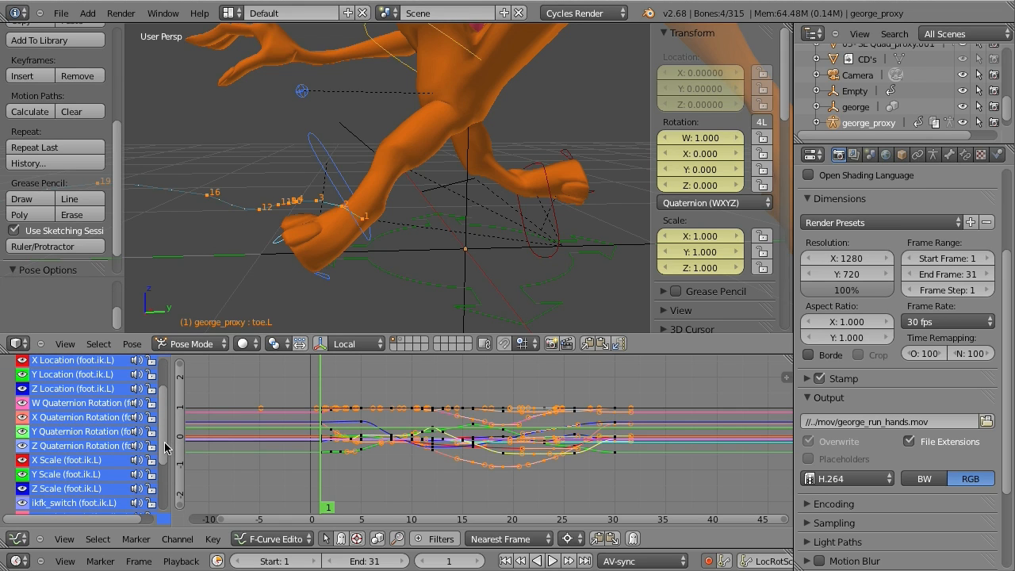
left_click_drag(163, 452, 170, 374)
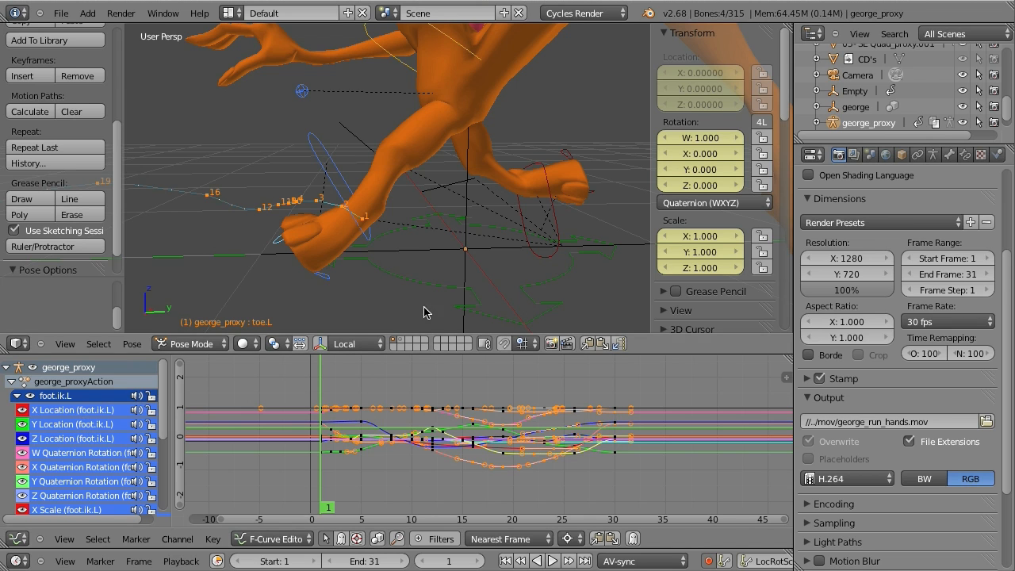
middle_click_drag(323, 265, 486, 291)
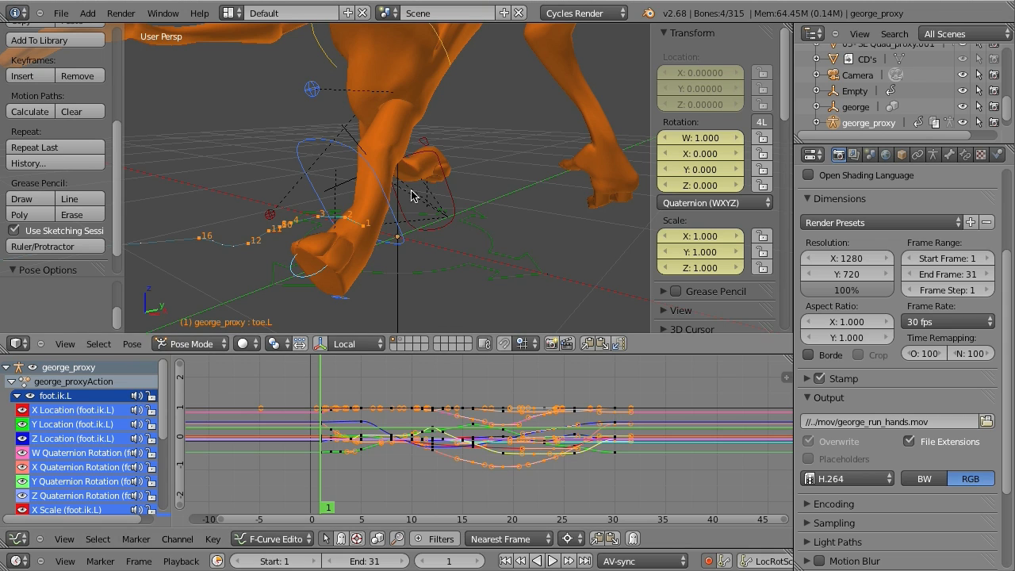
left_click(614, 443)
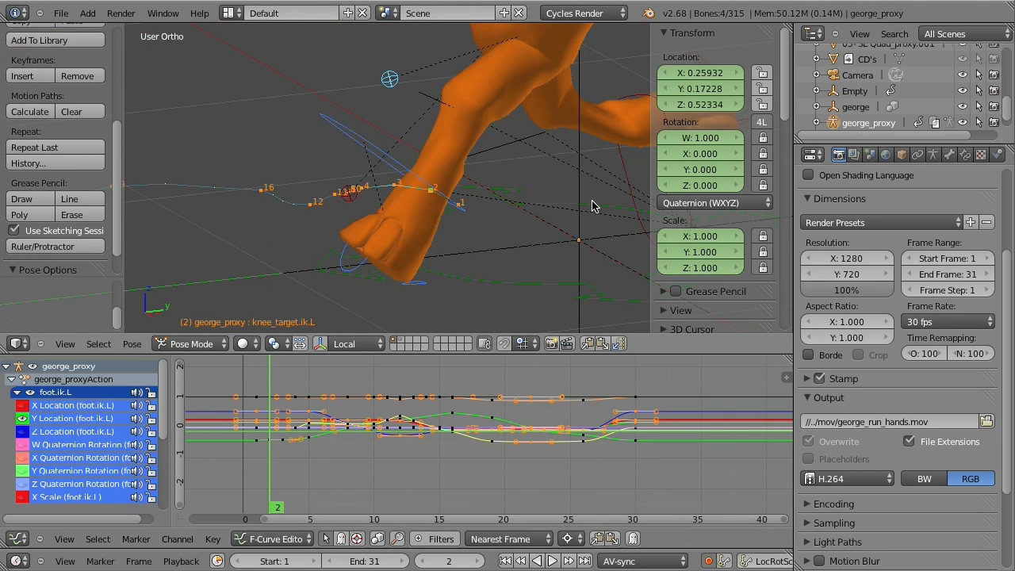
Switch to wireframe display and select foot.ik.R, foot_roll.ik.R, toe.R and knee_target.ik.R.
middle_click_drag(592, 206, 330, 184, "shift")
key("z")
right_click(420, 194)
right_click(509, 174, "shift")
right_click(485, 89, "shift")
right_click(425, 192, "shift")
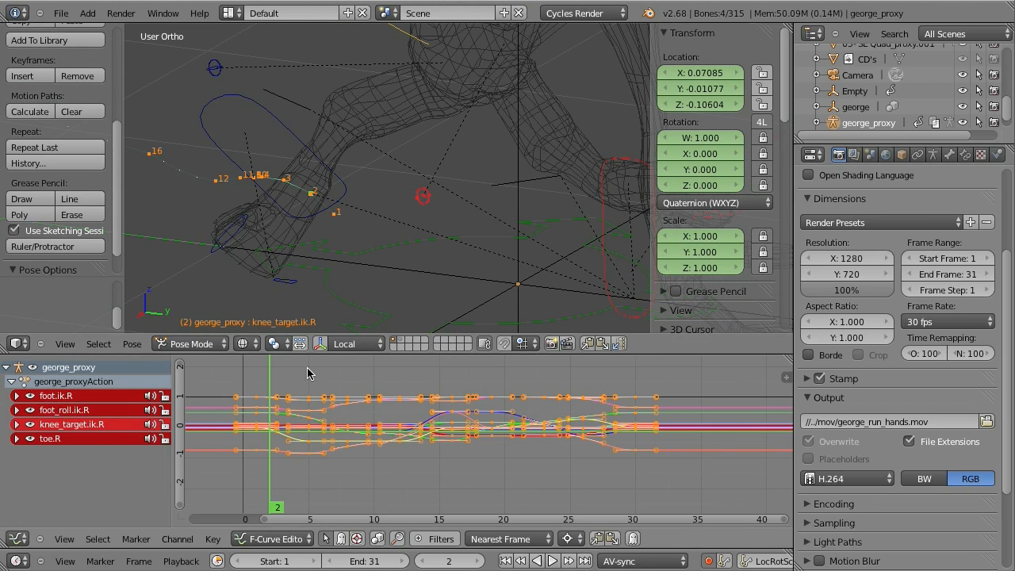
Delete all keyframes after frame 1 for foot.ik.R, foot_roll.ik.R, knee_target.ik.R and toe.R.
key("a")
key("b")
left_click_drag(760, 505, 761, 506)
key("x")
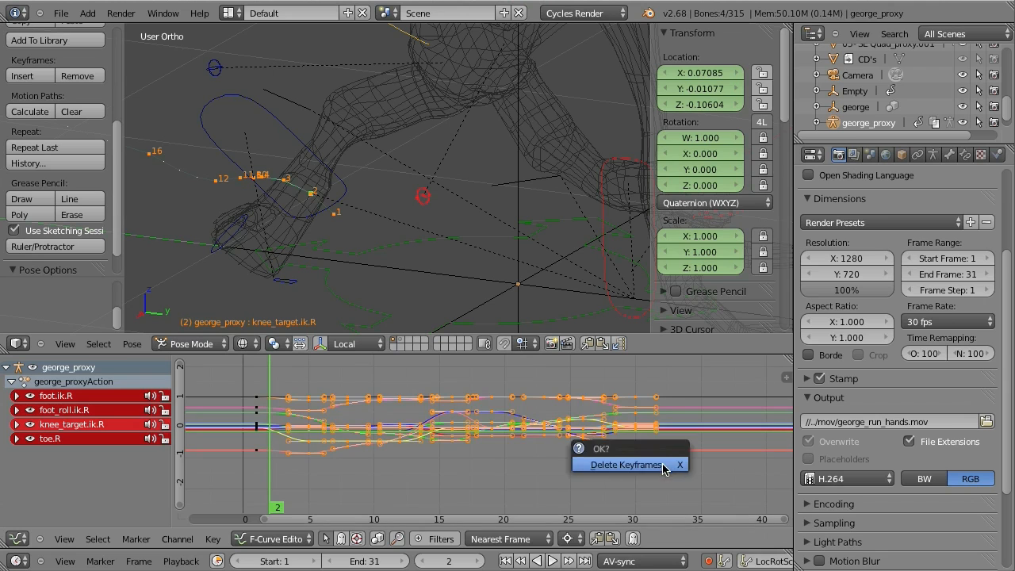
left_click(627, 465)
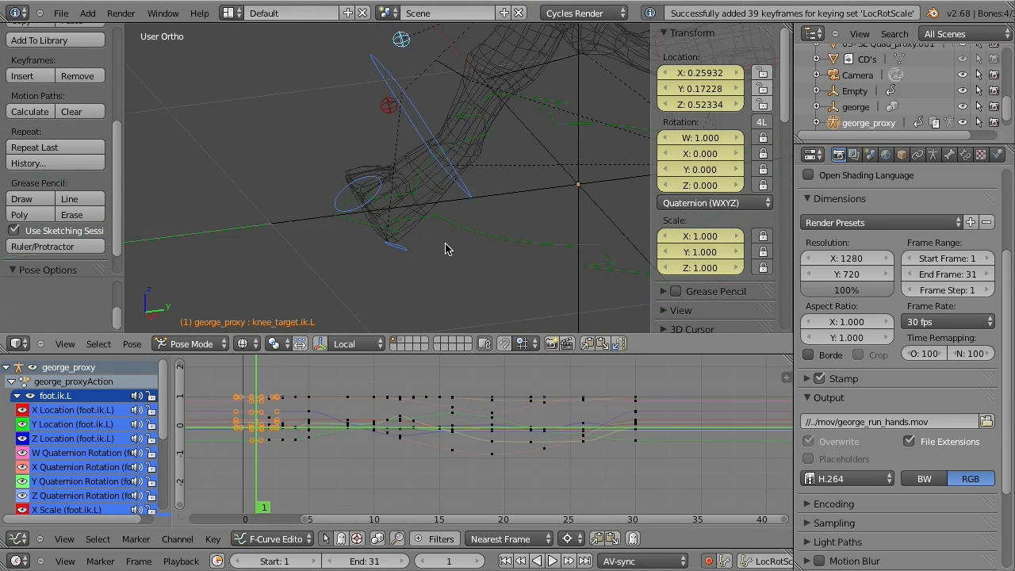
Return to solid display and paste the left leg controls' pose mirrored onto the right leg at frames 1, 2 and 3.
key("z")
mouse_move(445, 250)
middle_mouse_down()
mouse_move(519, 219)
mouse_move(558, 281)
middle_mouse_up()
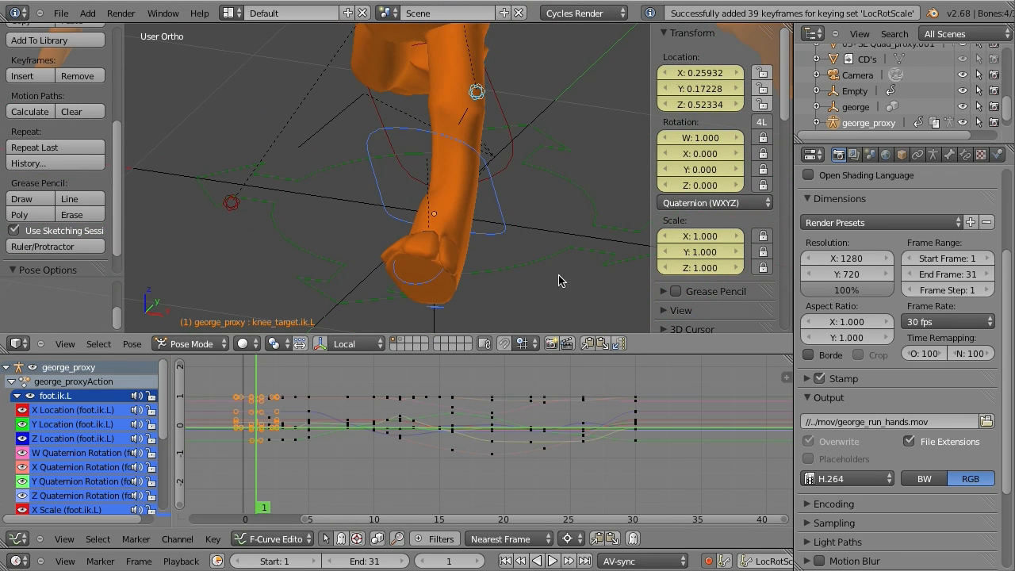
left_click(620, 344)
key("Right")
left_click(591, 345)
left_click(619, 345)
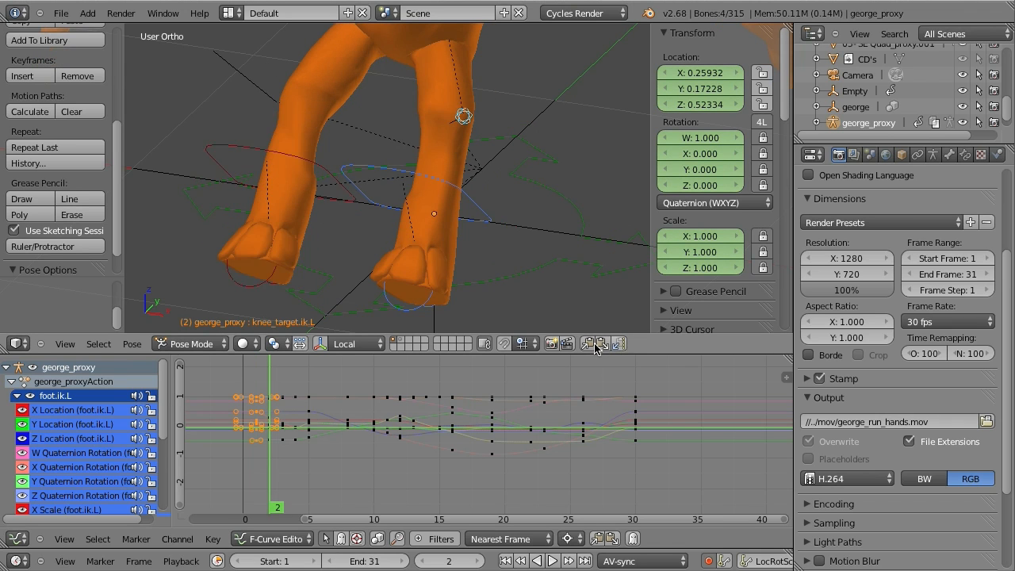
key("Right")
left_click(591, 345)
left_click(618, 345)
Copy the left leg controls' pose and paste it mirrored onto the right leg at frames 4, 5 and 8.
key("Up")
left_click(589, 345)
left_click(619, 346)
key("Up")
left_click(585, 347)
left_click(622, 346)
key("Up")
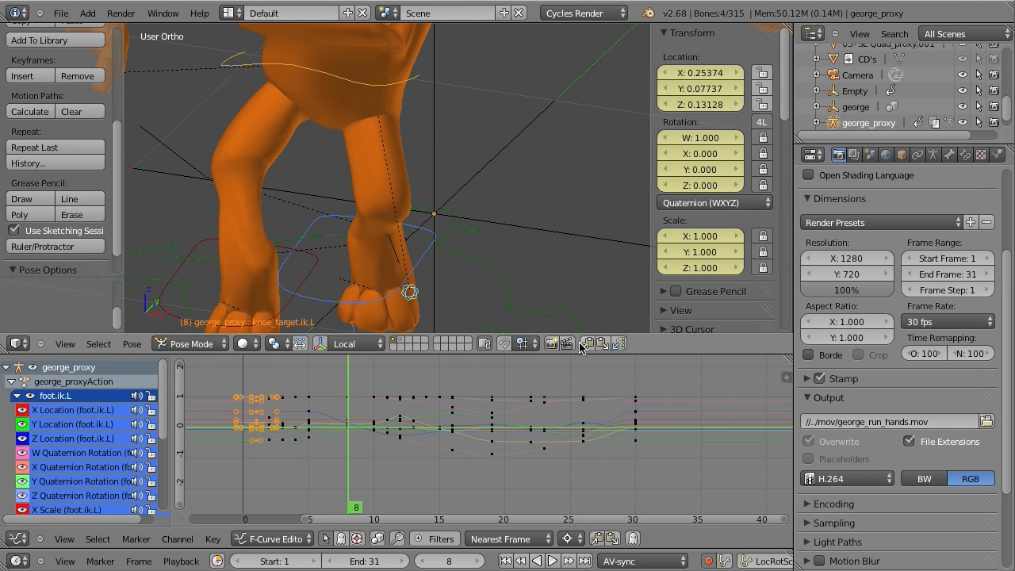
left_click(619, 349)
Copy the left leg controls' pose and paste it mirrored onto the right leg at frames 10, 11 and 12.
key("Up")
left_click(589, 346)
left_click(619, 347)
key("Up")
left_click(589, 347)
left_click(619, 347)
key("Up")
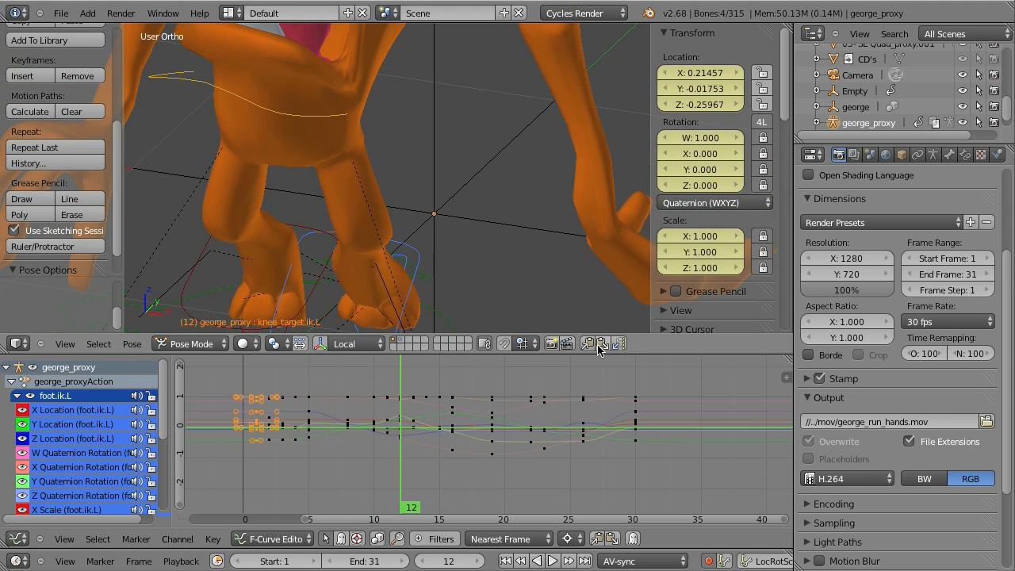
Copy the left leg controls' pose and paste it mirrored onto the right leg at frames 13, 14 and 15.
key("Up")
left_click(589, 346)
left_click(619, 347)
key("Up")
left_click(590, 349)
left_click(615, 346)
key("Up")
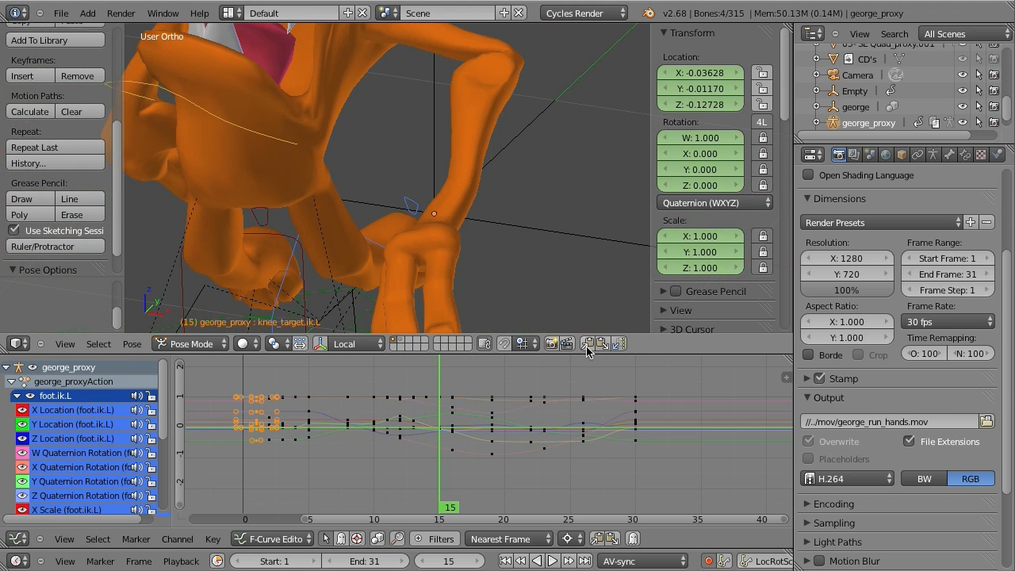
Copy the left leg controls' pose and paste it mirrored onto the right leg at frames 16, 19 and 22.
key("Up")
left_click(592, 347)
left_click(620, 347)
key("Up")
left_click(590, 350)
left_click(622, 349)
key("Up")
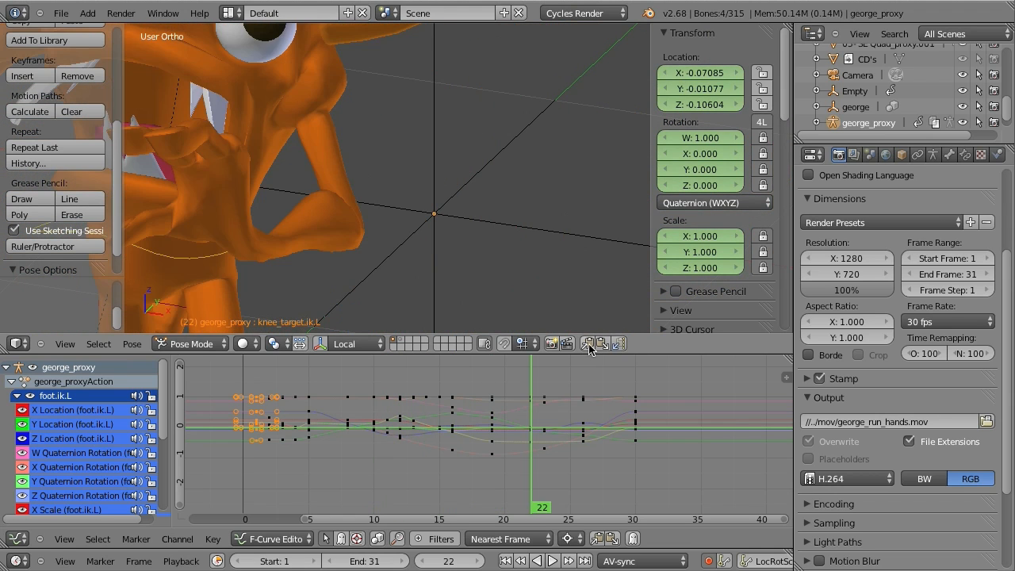
Copy the left leg controls' pose and paste it mirrored onto the right leg at frames 23, 26 and 30.
key("Up")
left_click(618, 348)
key("Up")
left_click(589, 347)
left_click(619, 348)
key("Up")
left_click(591, 349)
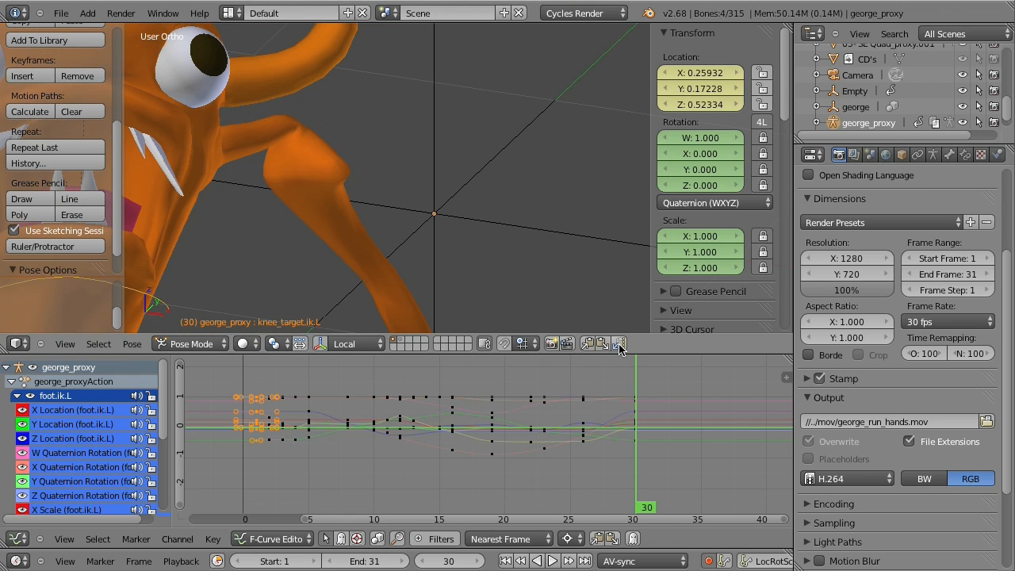
Go to frame 22 and select knee_target.ik.R, foot.ik.R, toe.R and foot_roll.ik.R in wireframe display.
middle_click_drag(557, 271, 359, 245)
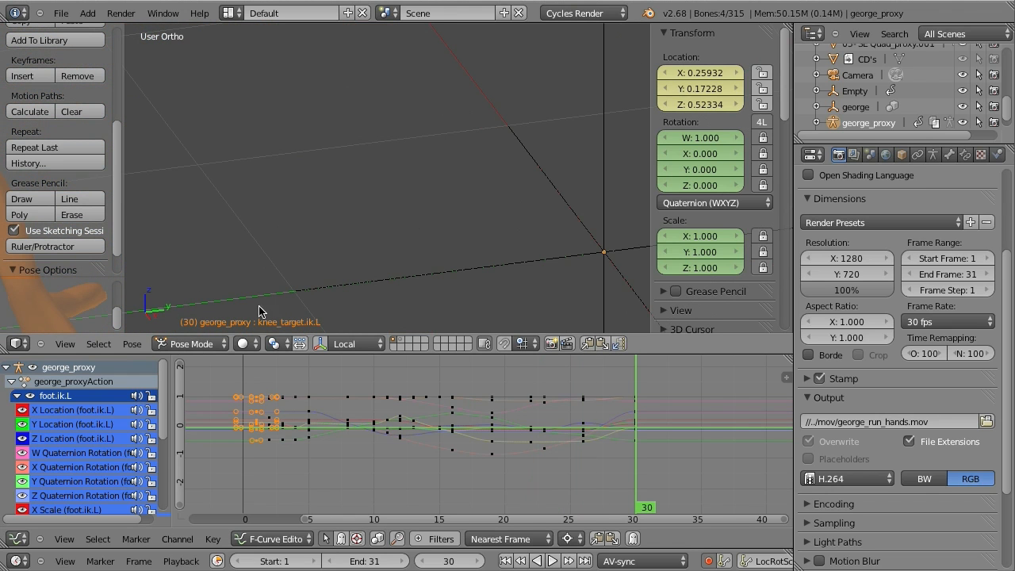
middle_click_drag(260, 311, 269, 418)
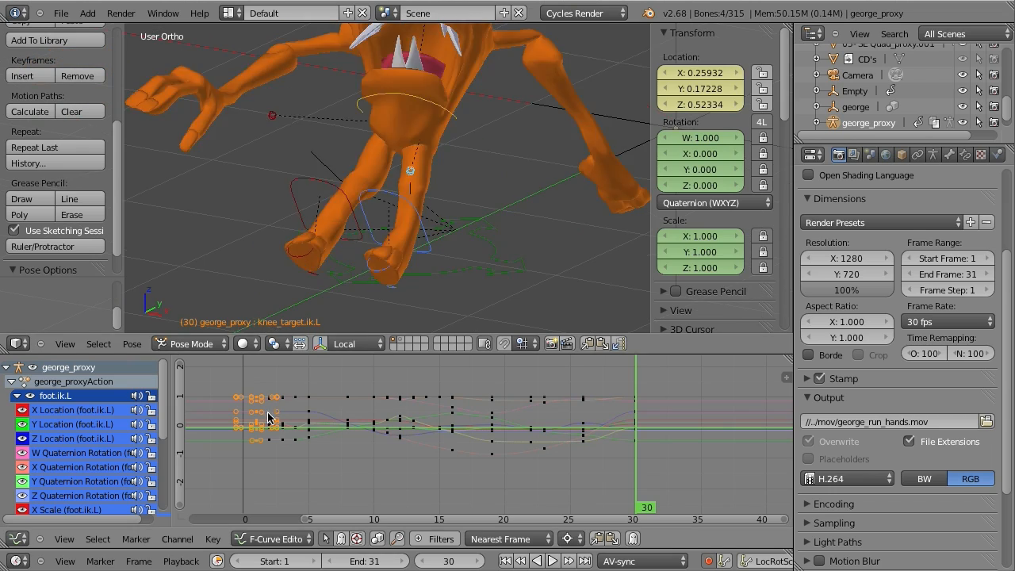
left_click_drag(268, 418, 531, 360)
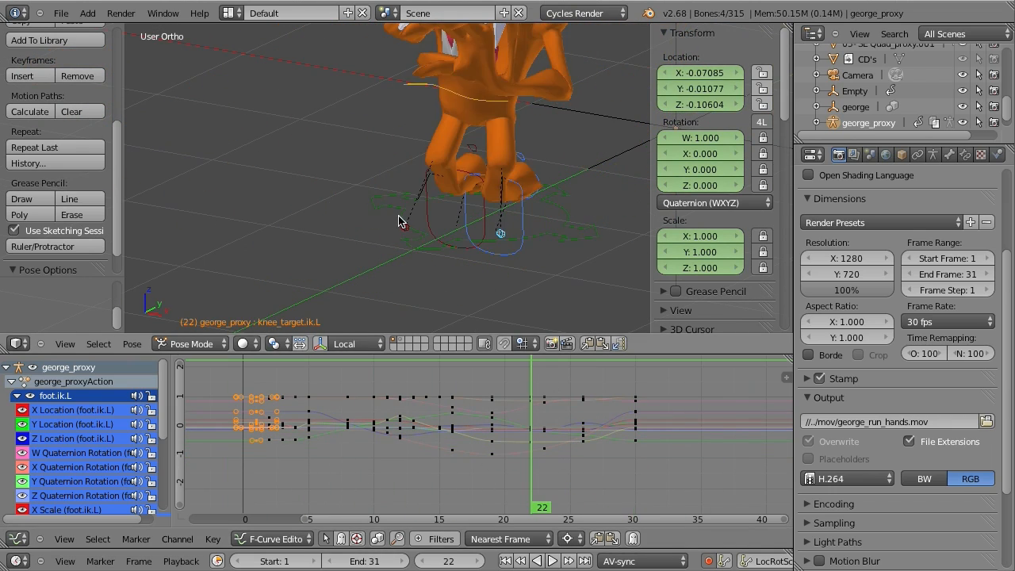
mouse_move(399, 222)
middle_mouse_down()
mouse_move(517, 211)
mouse_move(426, 226)
mouse_move(410, 219)
middle_mouse_up()
right_click(410, 227)
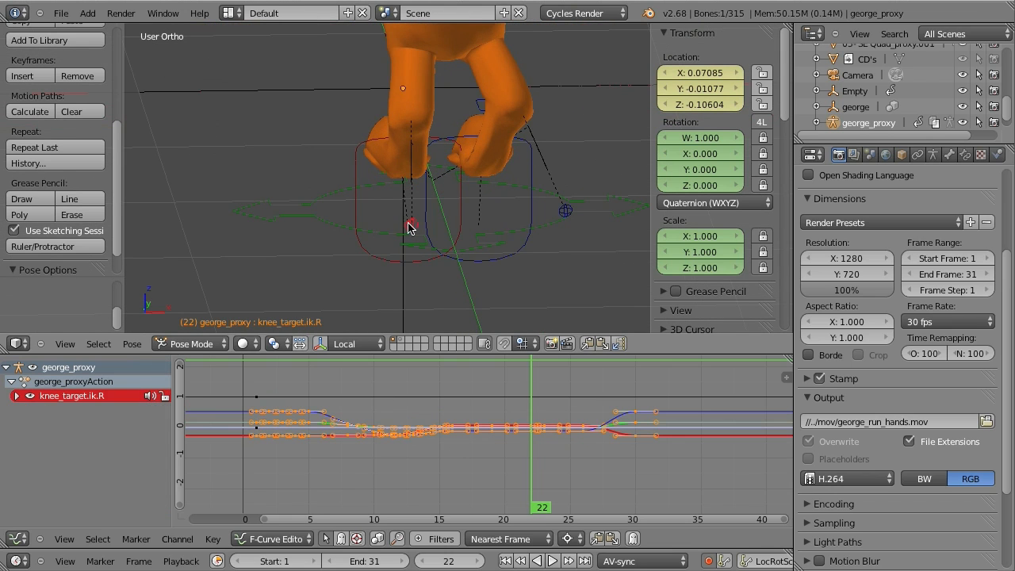
key("z")
right_click(361, 163, "shift")
right_click(379, 151, "shift")
right_click(388, 109, "shift")
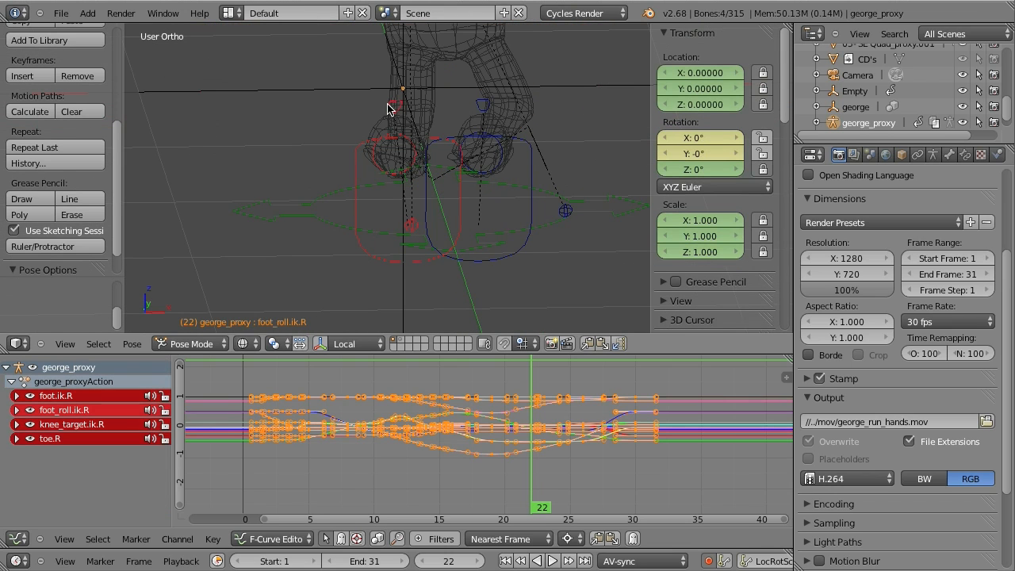
Return to solid display and move all the right leg's keyframes 15 frames earlier.
key("z")
key("a")
key("a")
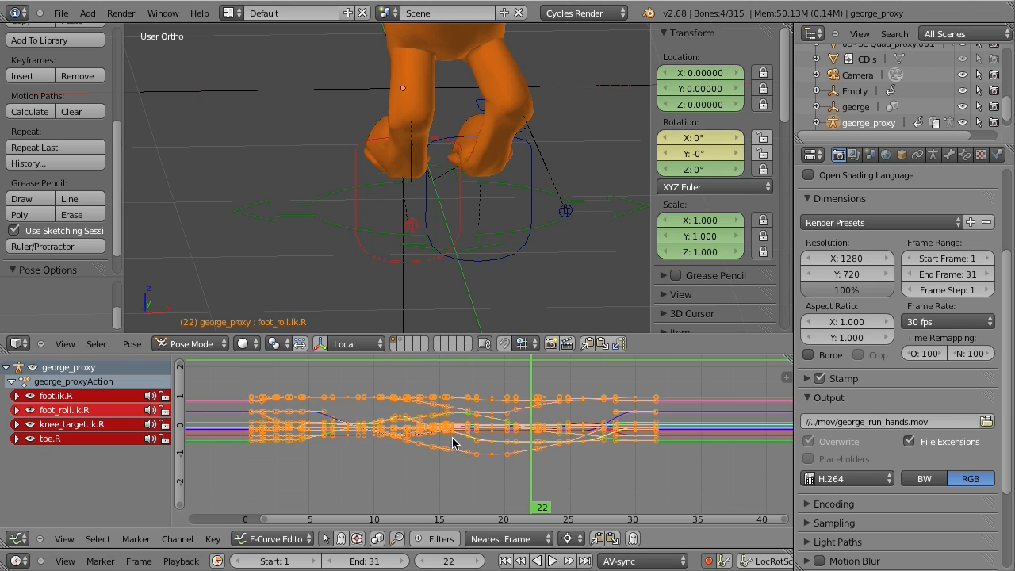
key("a")
key("a")
key("g")
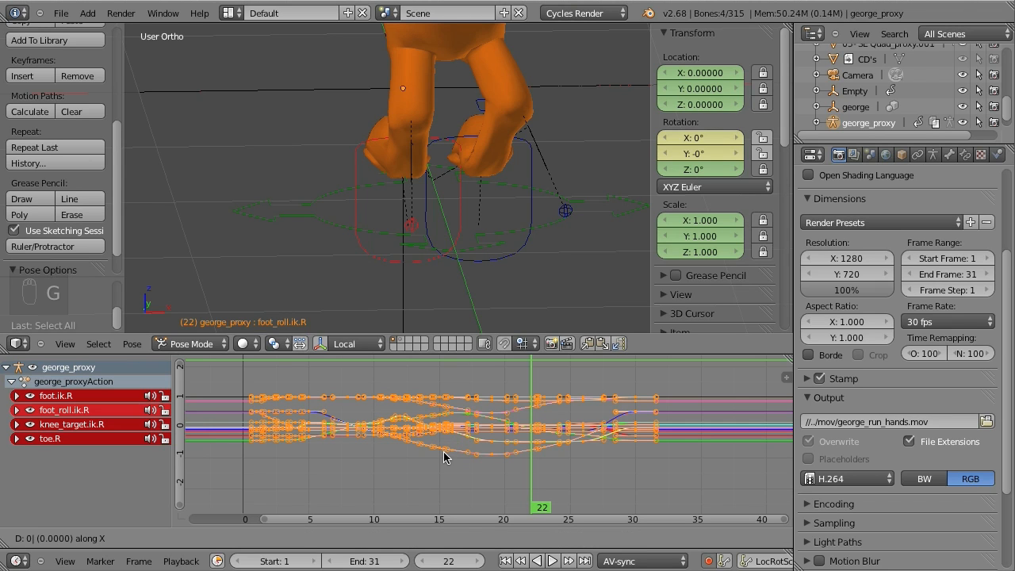
type("-15")
key("Return")
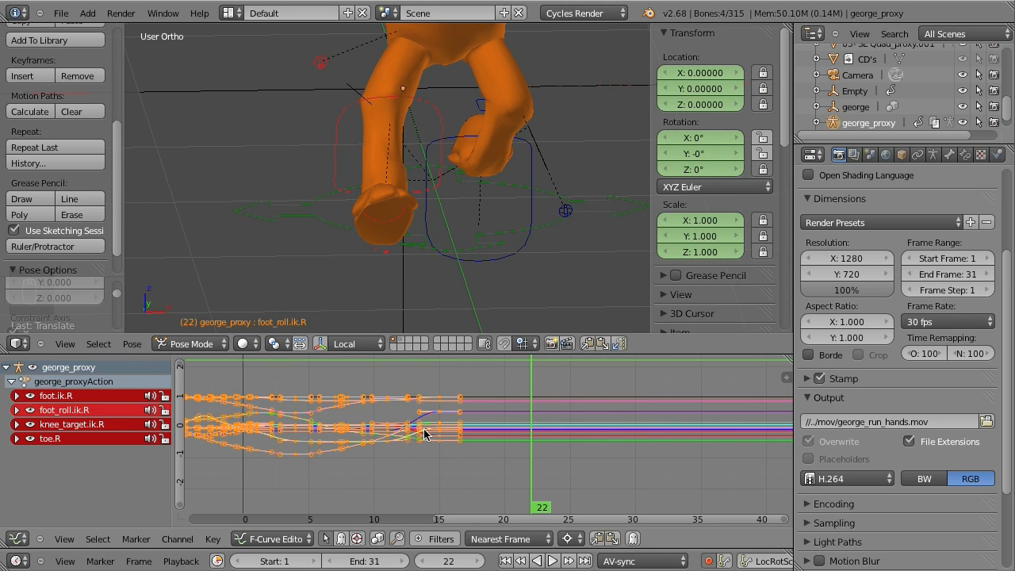
Duplicate the right leg's keyframes up to frame 1 and place the copies from frame 15 to frame 30.
key("a")
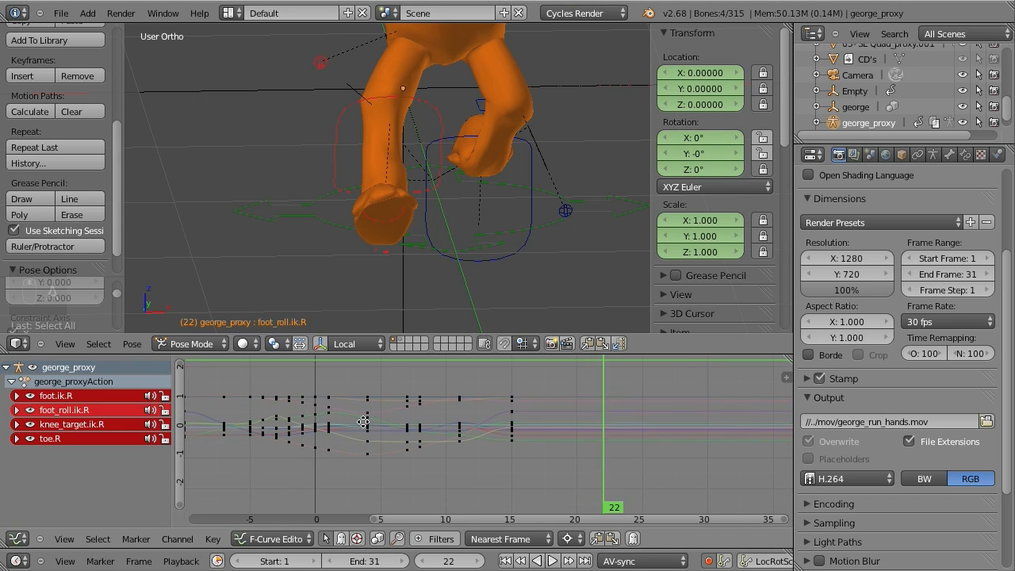
middle_click_drag(363, 422, 440, 426)
middle_click_drag(520, 427, 529, 422)
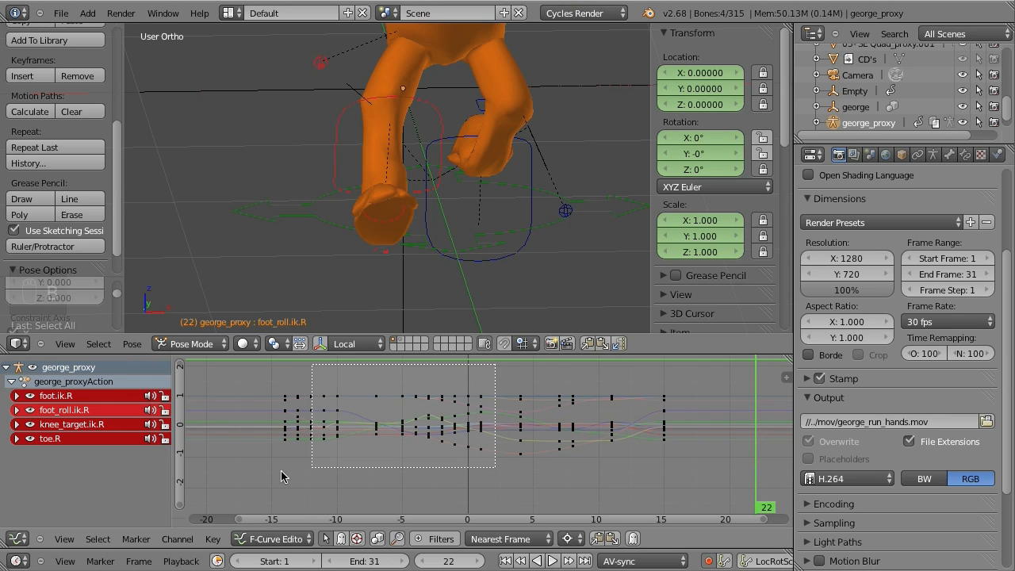
left_click_drag(257, 487, 257, 485)
middle_click_drag(344, 449, 252, 437)
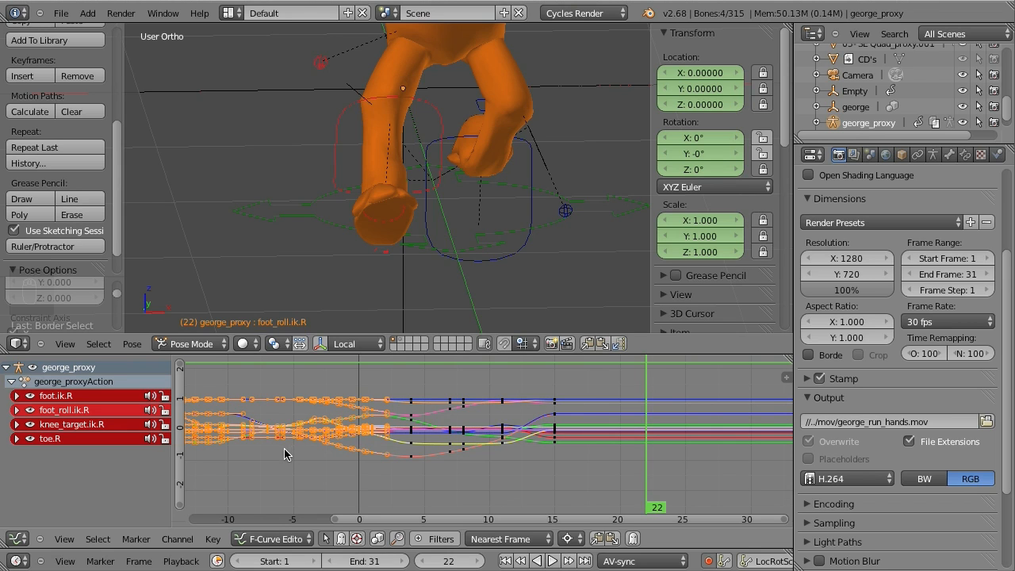
key("x")
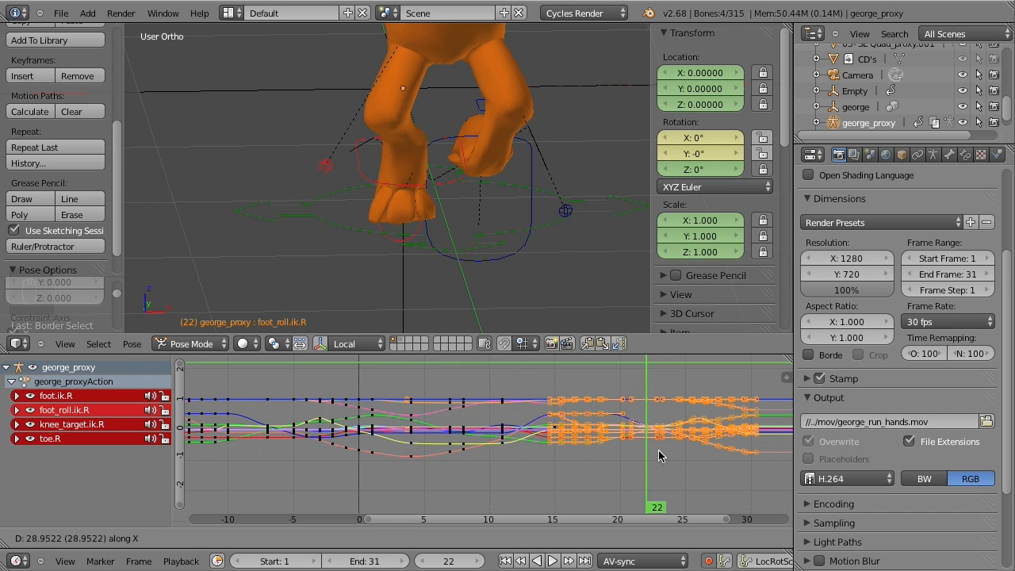
left_click(662, 449)
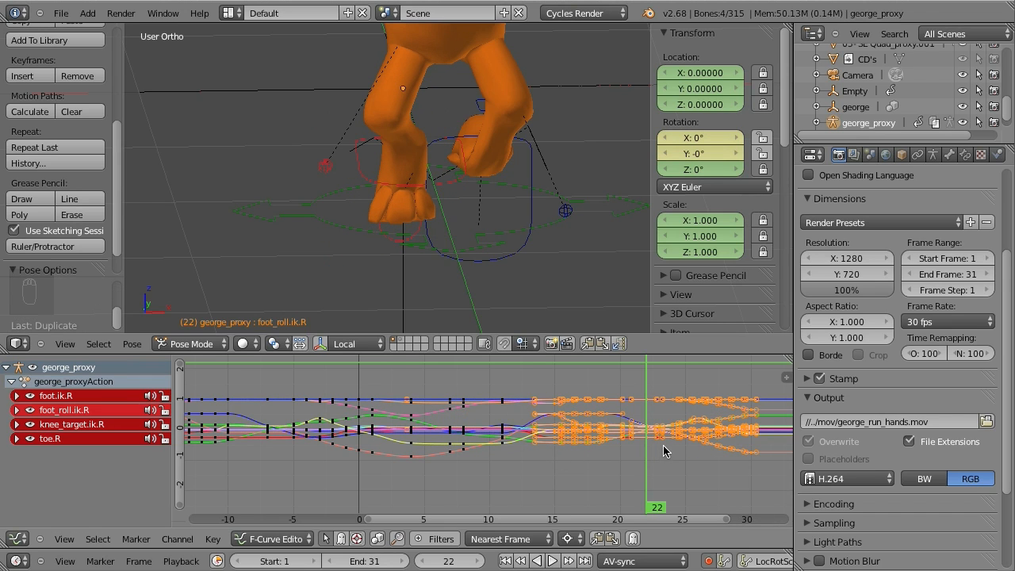
Delete the right leg's leftover keyframes before frame 1.
key("a")
scroll(464, 448, "down", 3, "ctrl")
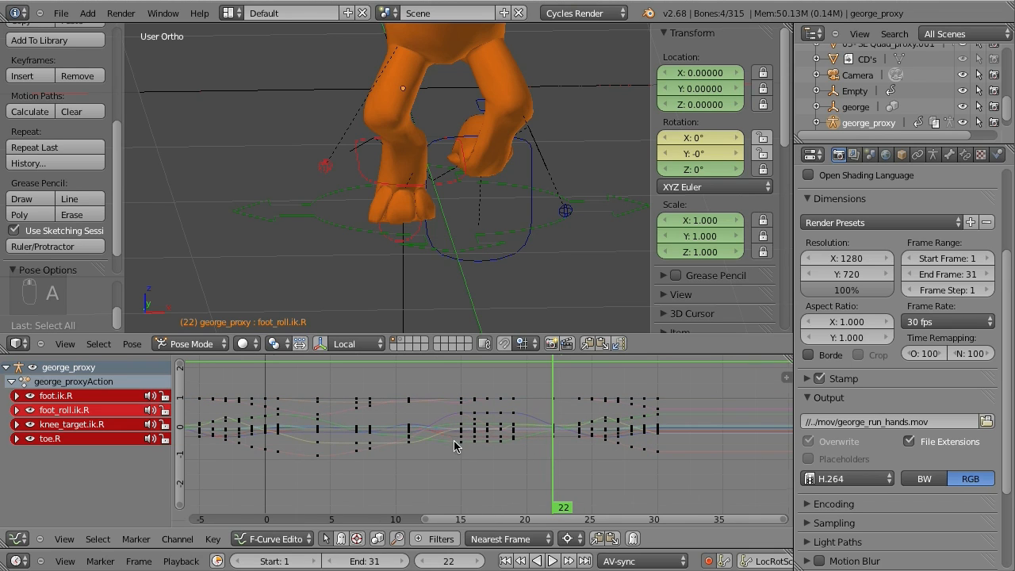
left_click_drag(328, 442, 371, 435)
middle_click_drag(371, 435, 605, 436)
key("b")
left_click_drag(290, 376, 396, 436)
left_click_drag(508, 494, 506, 492)
key("x")
left_click(505, 489)
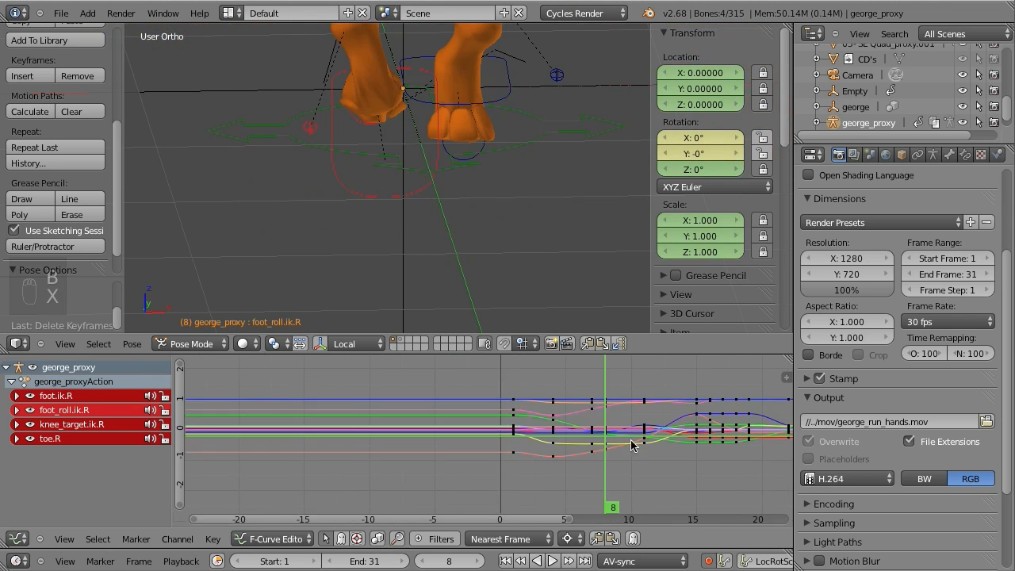
Scrub the right leg's offset motion in the right side view and isolate the Y Location curve of foot.ik.R.
middle_click_drag(635, 444, 443, 461)
middle_click_drag(415, 243, 371, 229)
middle_click_drag(370, 229, 370, 329, "shift")
left_click_drag(333, 441, 466, 485)
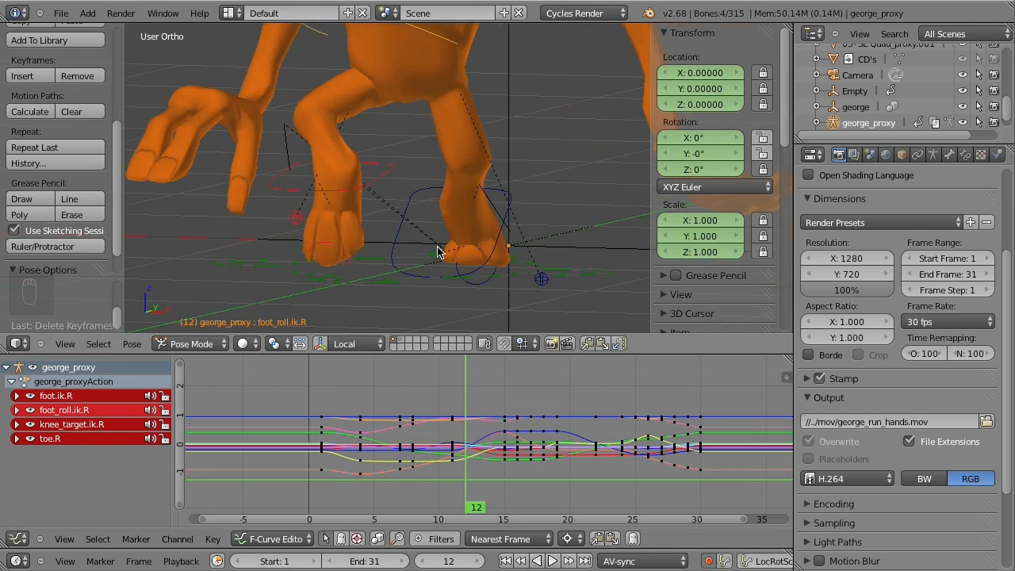
key("KP_3")
left_click_drag(344, 469, 504, 497)
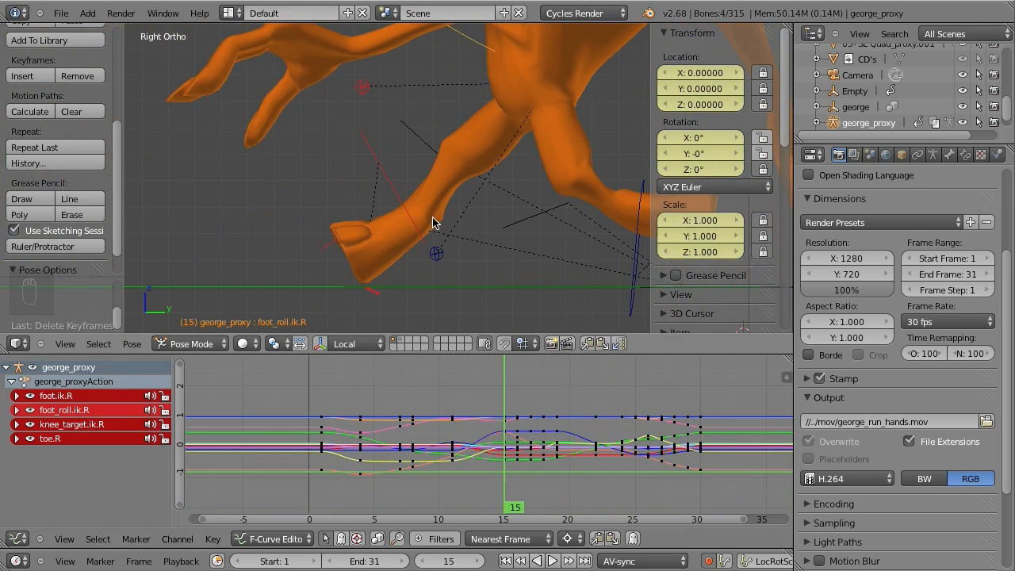
right_click(390, 193)
left_click(15, 395)
left_click(56, 426)
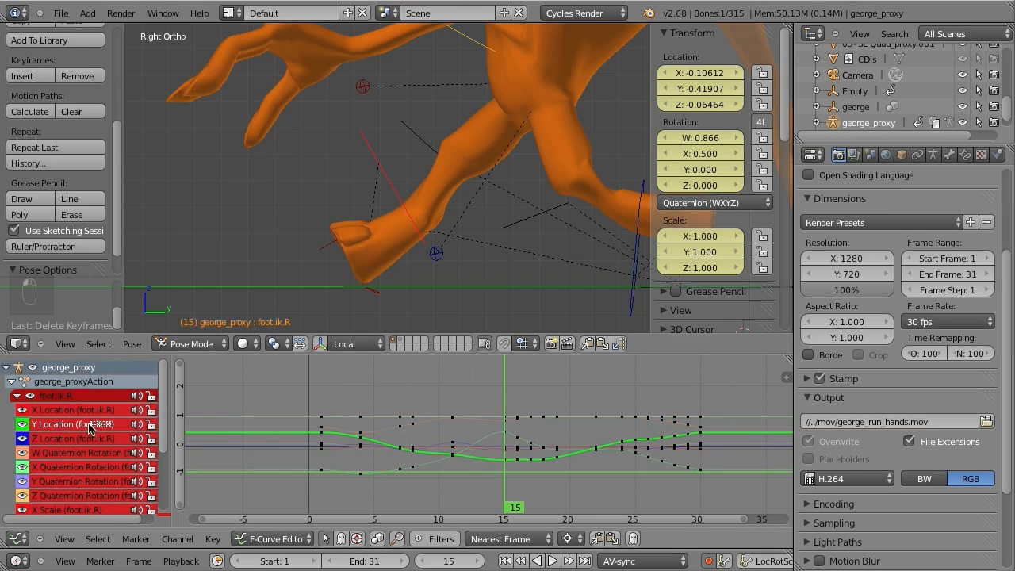
Set the foot.ik.R Y Location keyframes between frames 19 and 24 to Vector handles.
left_click_drag(467, 426, 511, 470)
left_click_drag(444, 505, 444, 502)
key("v")
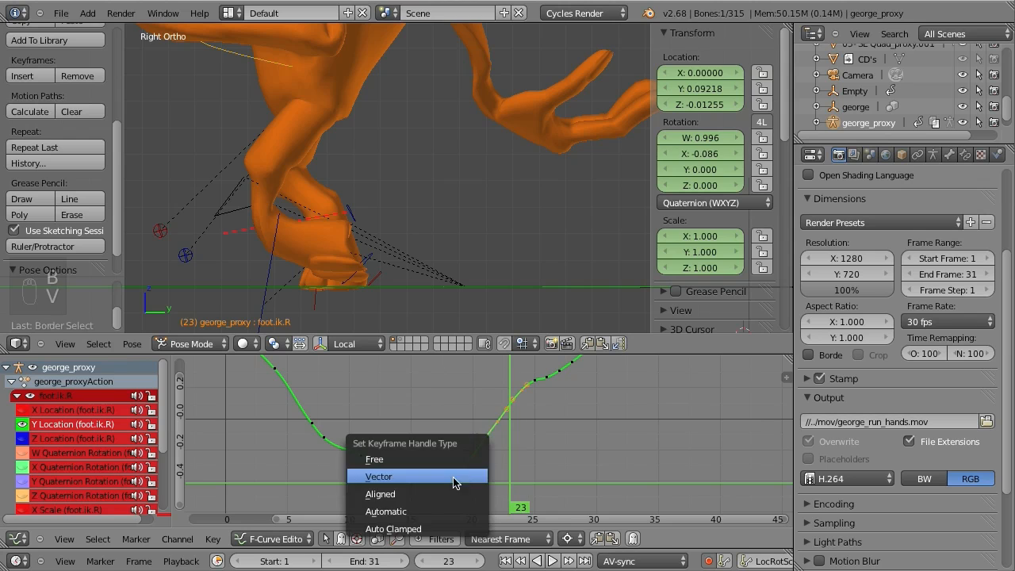
left_click(453, 480)
Scrub through the cycle to check the right foot's motion and save the file over the existing version.
left_click_drag(517, 487, 631, 462)
scroll(450, 276, "down", 5)
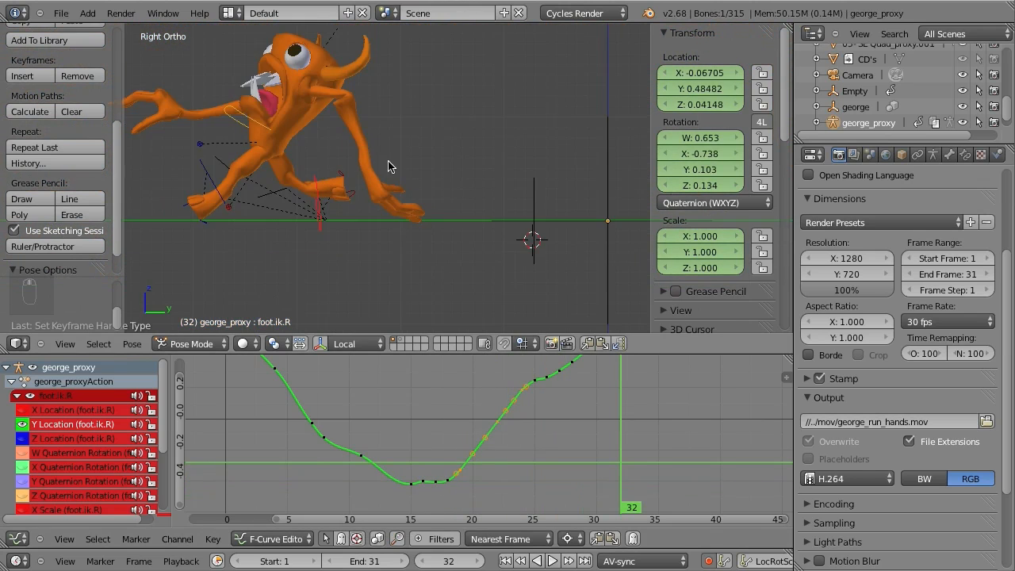
middle_click_drag(388, 161, 431, 230, "shift")
key("ctrl+s")
left_click(424, 235)
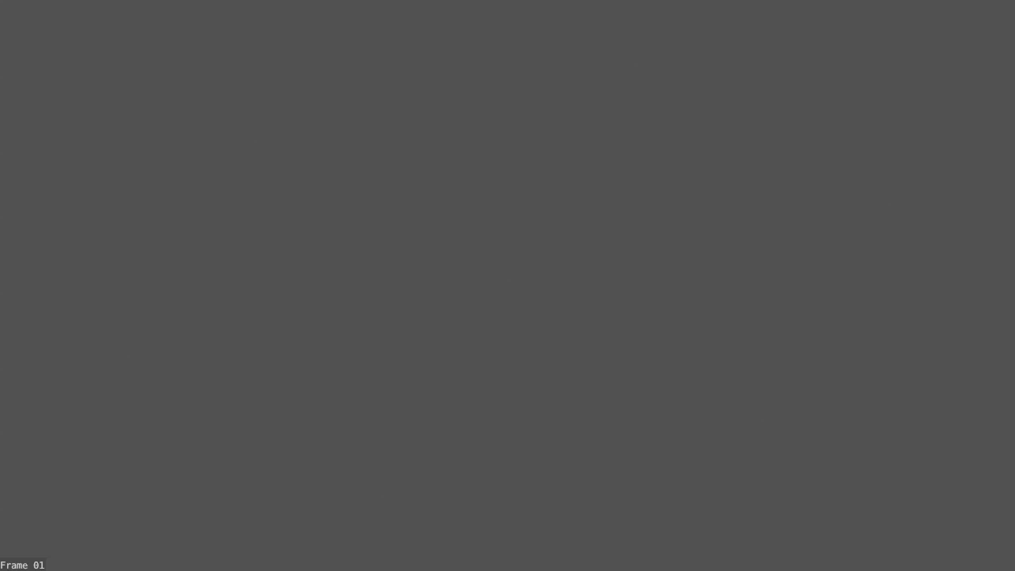